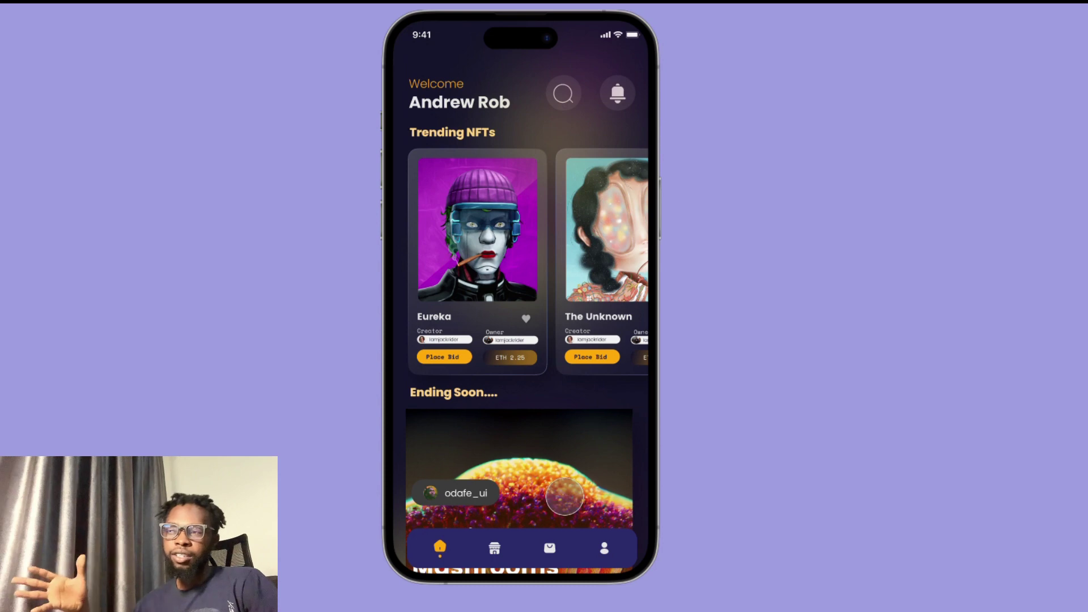
pyautogui.moveTo(553, 495); pyautogui.dragTo(590, 256)
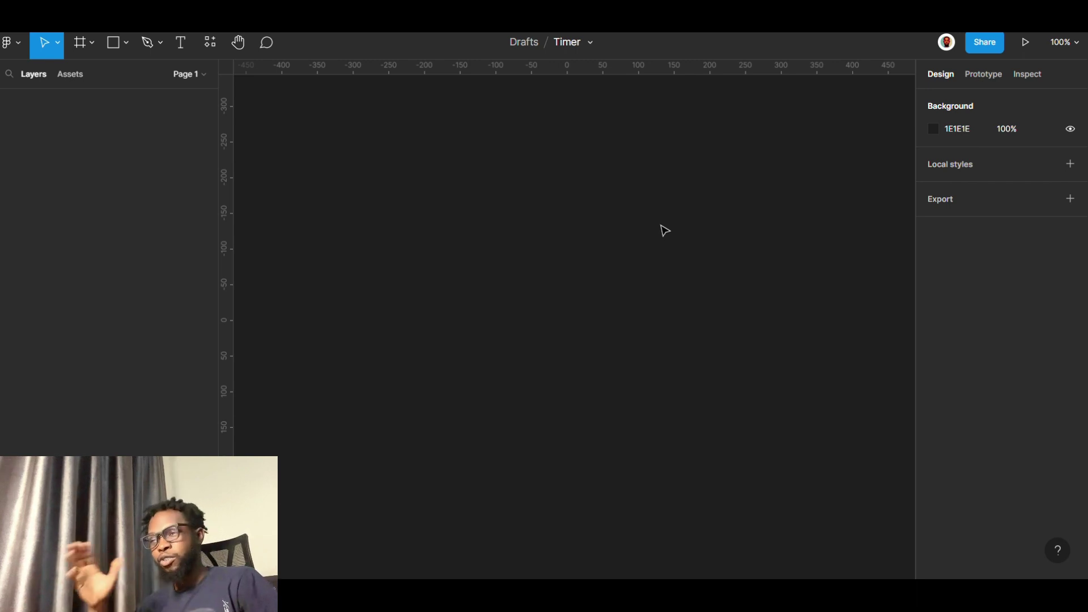
# Add a text layer reading "59" with an empty line below it and reposition it on the canvas at about X 60, Y -123
pyautogui.press('t')
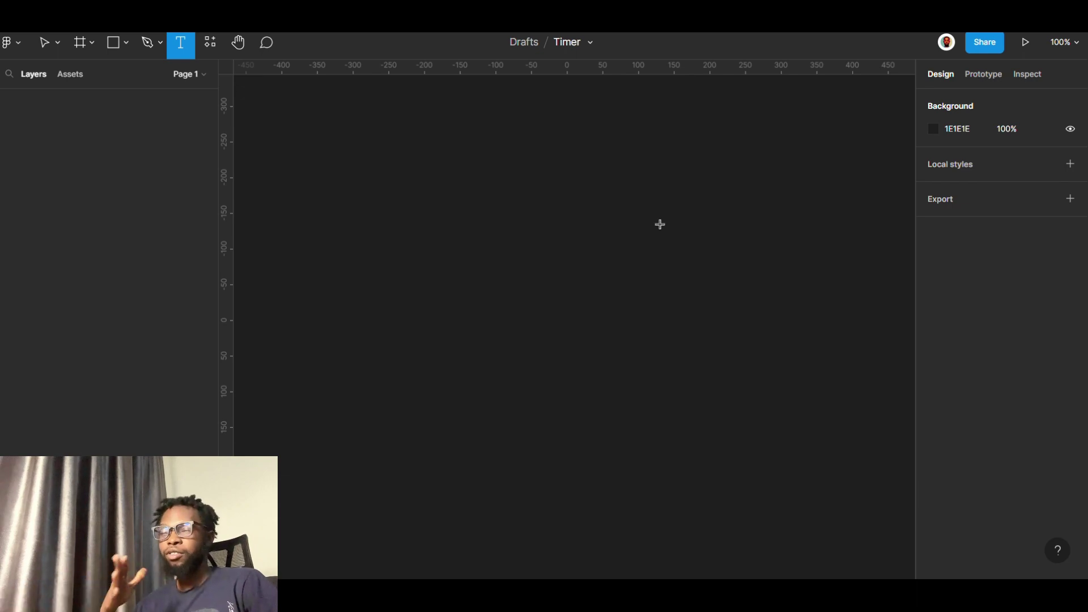
pyautogui.click(660, 225)
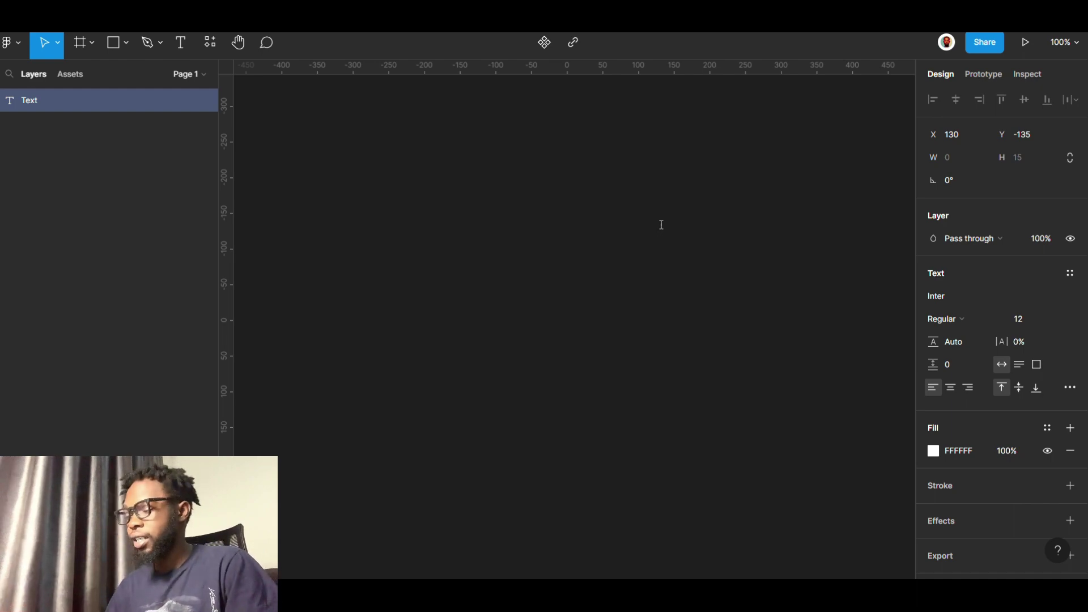
pyautogui.write('59')
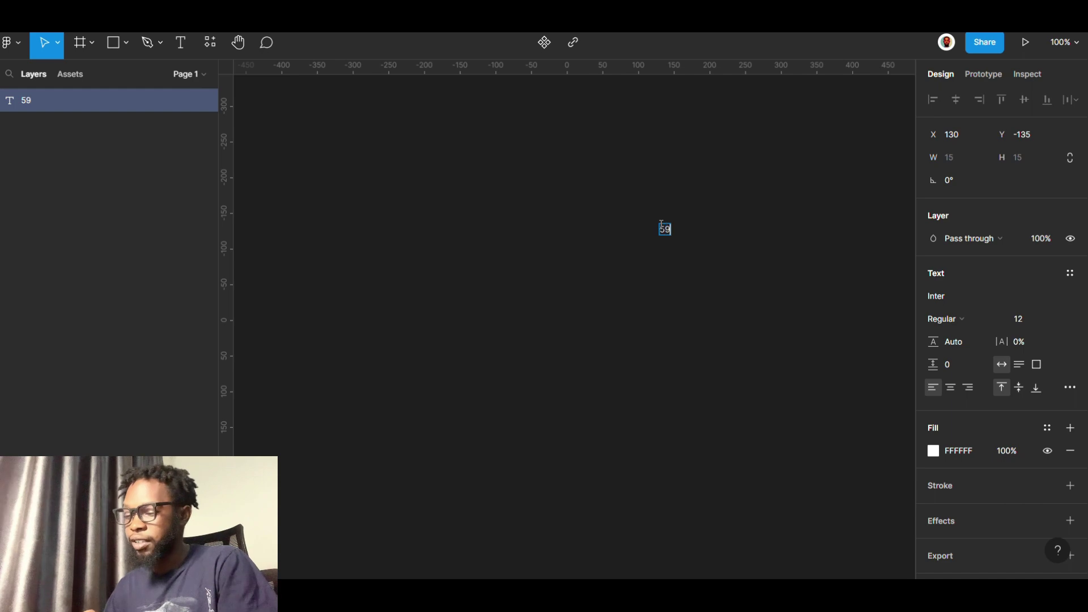
pyautogui.press('Return')
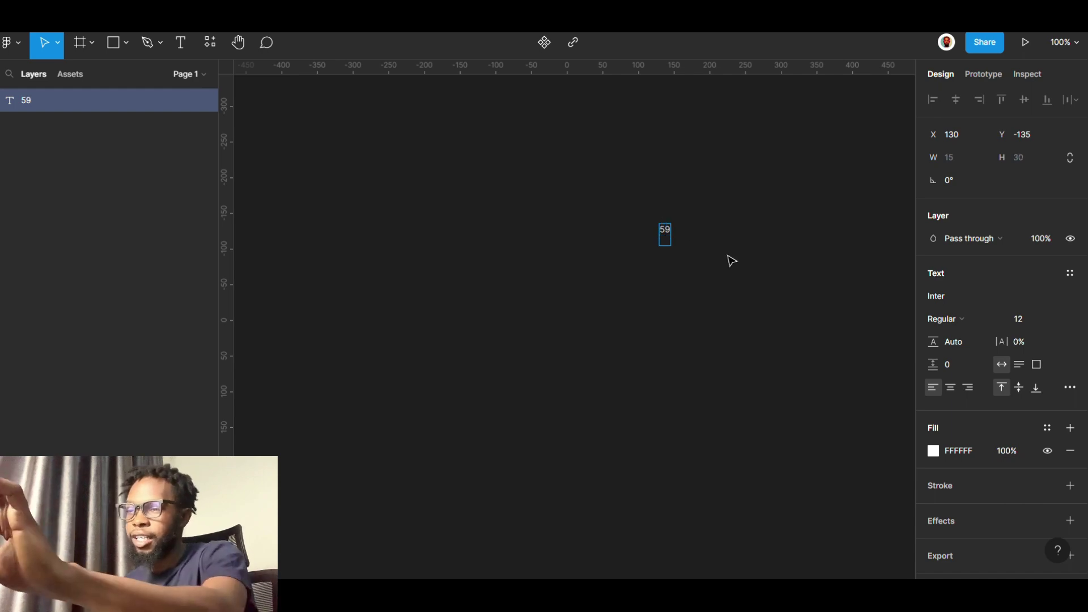
pyautogui.press('Escape')
pyautogui.moveTo(670, 242); pyautogui.dragTo(620, 251)
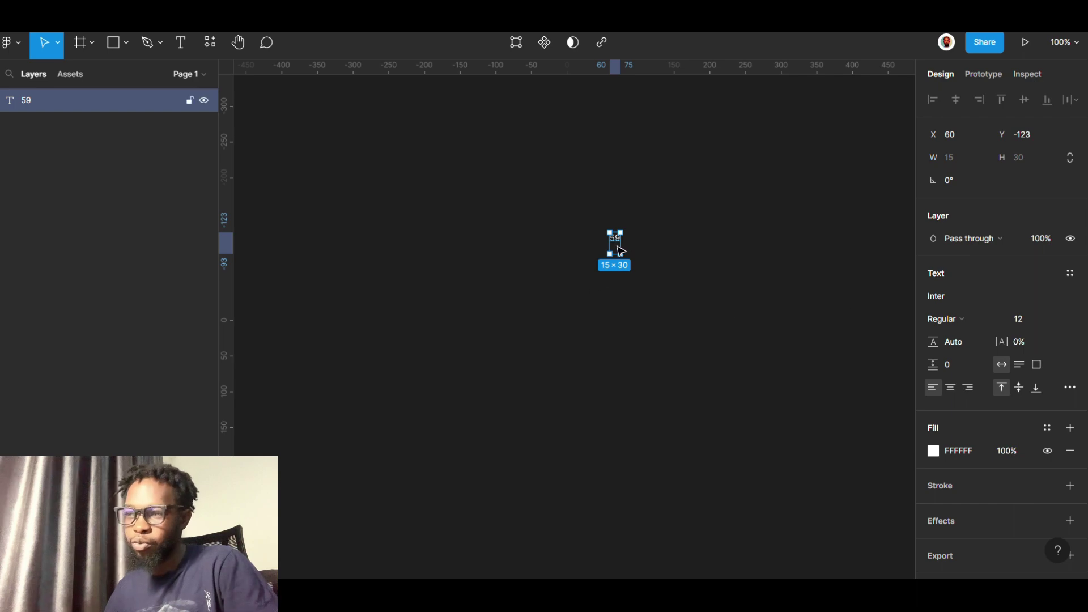
# Format the "59" text as Poppins Bold at size 32
pyautogui.doubleClick(616, 243)
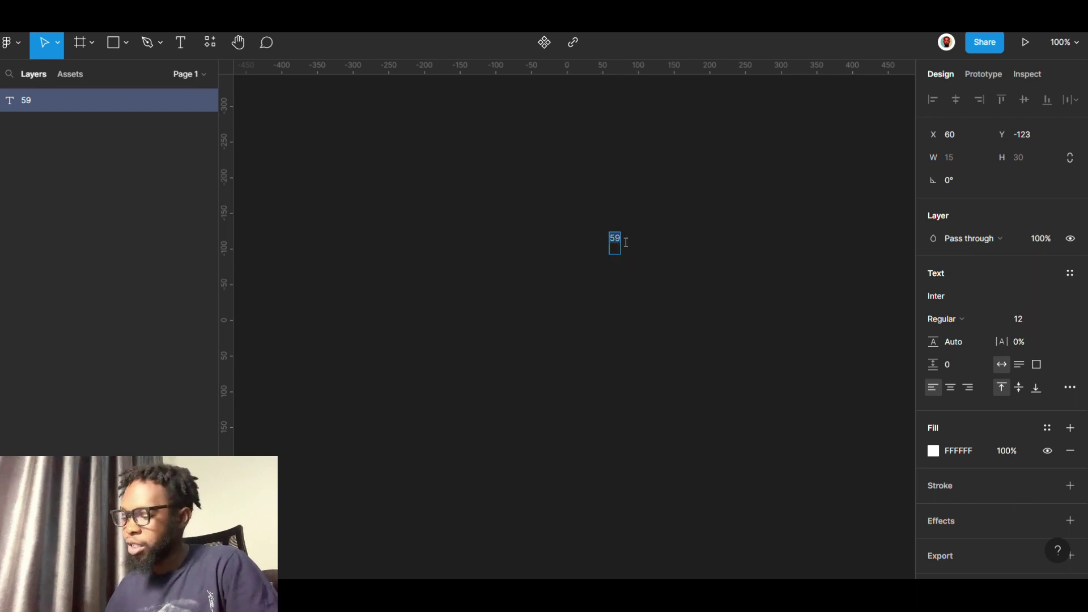
pyautogui.click(1056, 327)
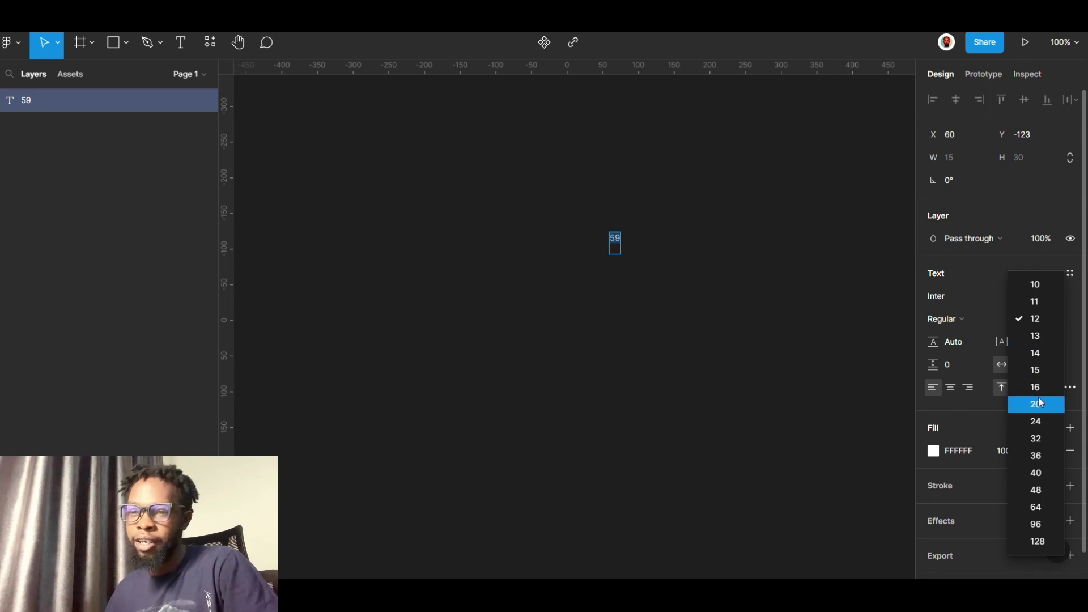
pyautogui.click(1041, 438)
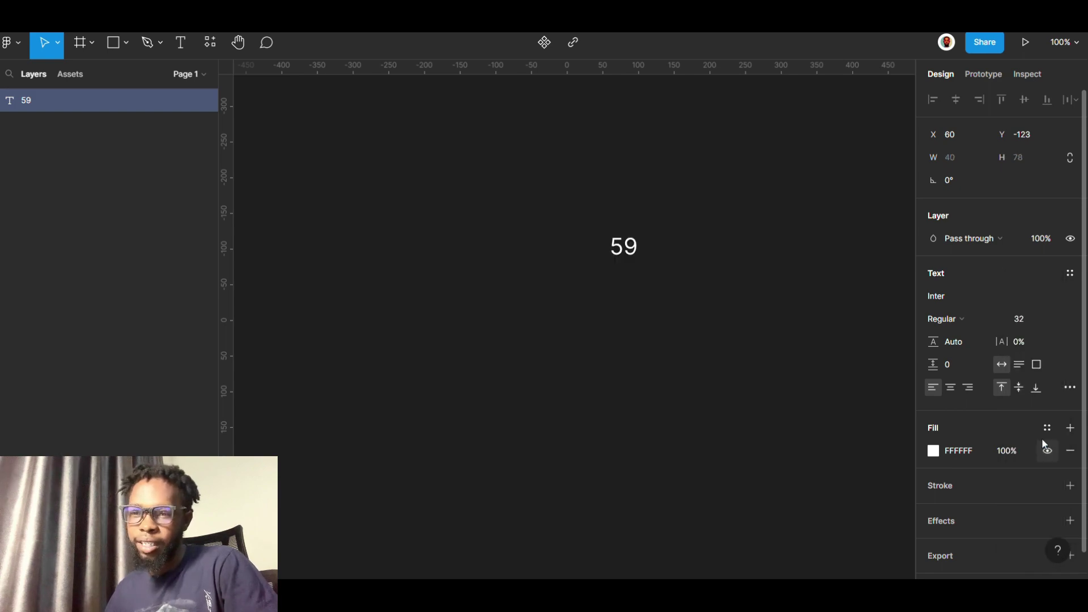
pyautogui.click(975, 321)
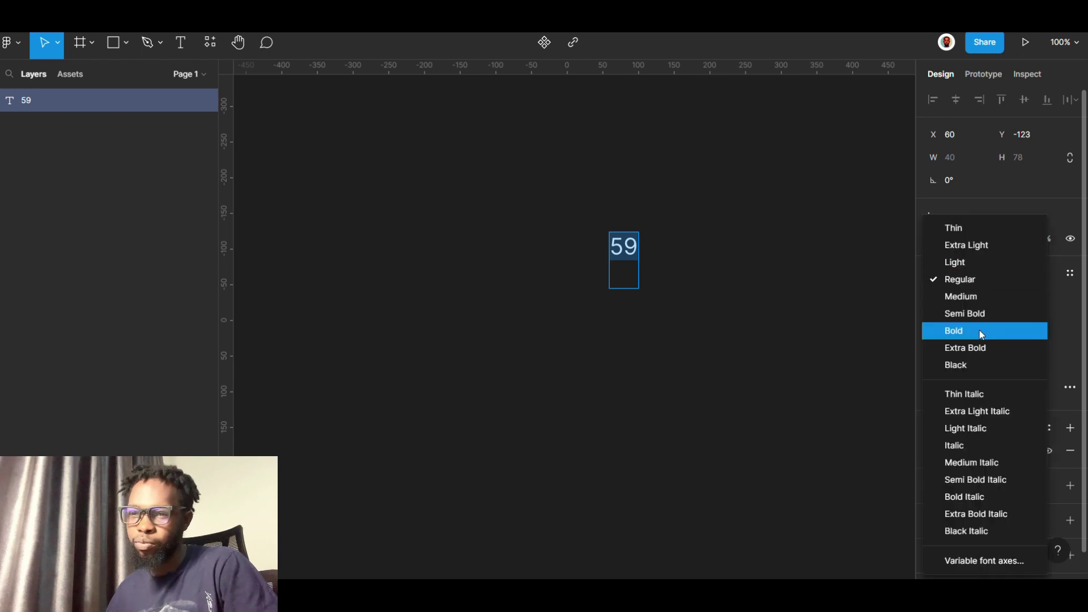
pyautogui.click(982, 333)
pyautogui.click(955, 306)
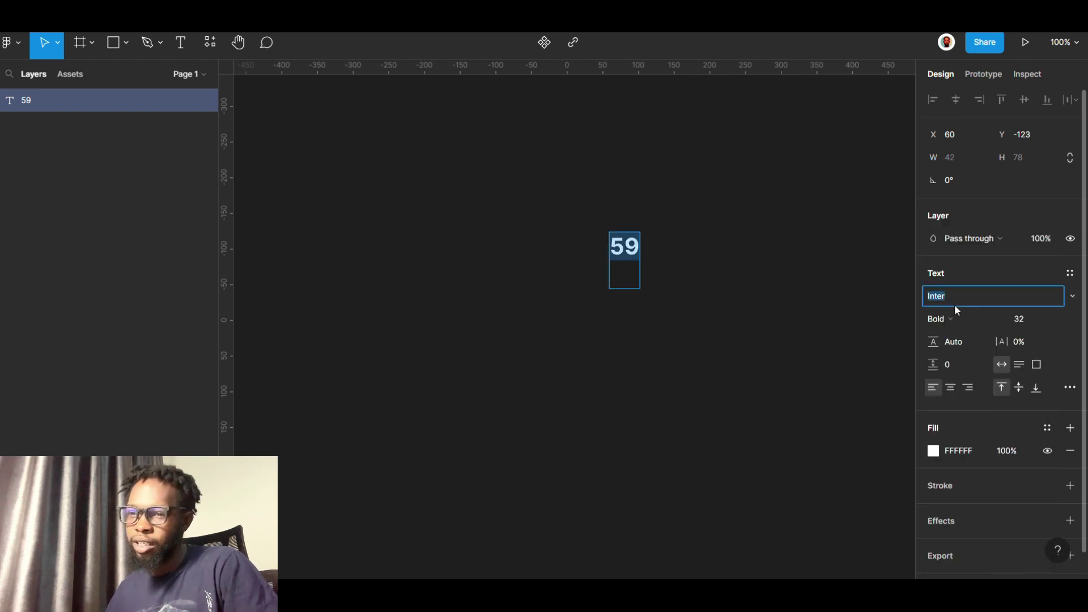
pyautogui.write('Poppins')
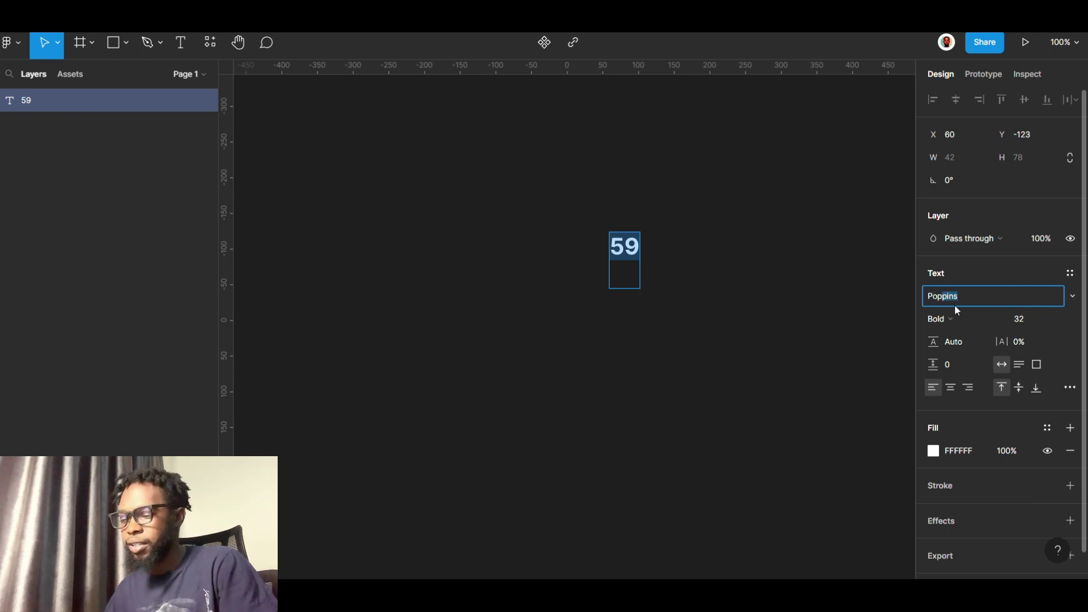
pyautogui.press('Return')
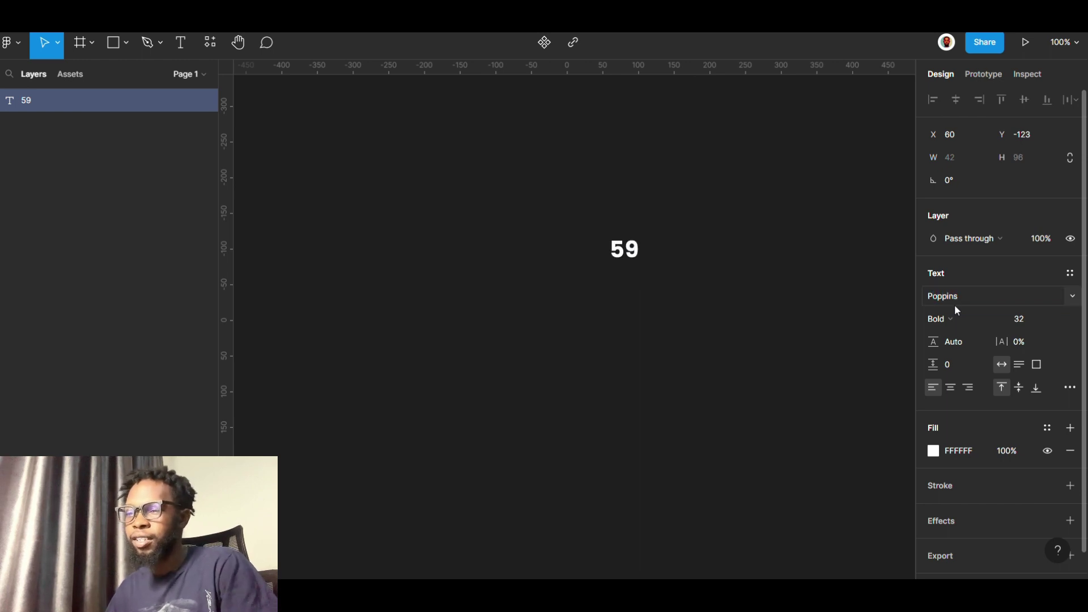
# Set the text's vertical trim to Cap height to baseline
pyautogui.click(1070, 387)
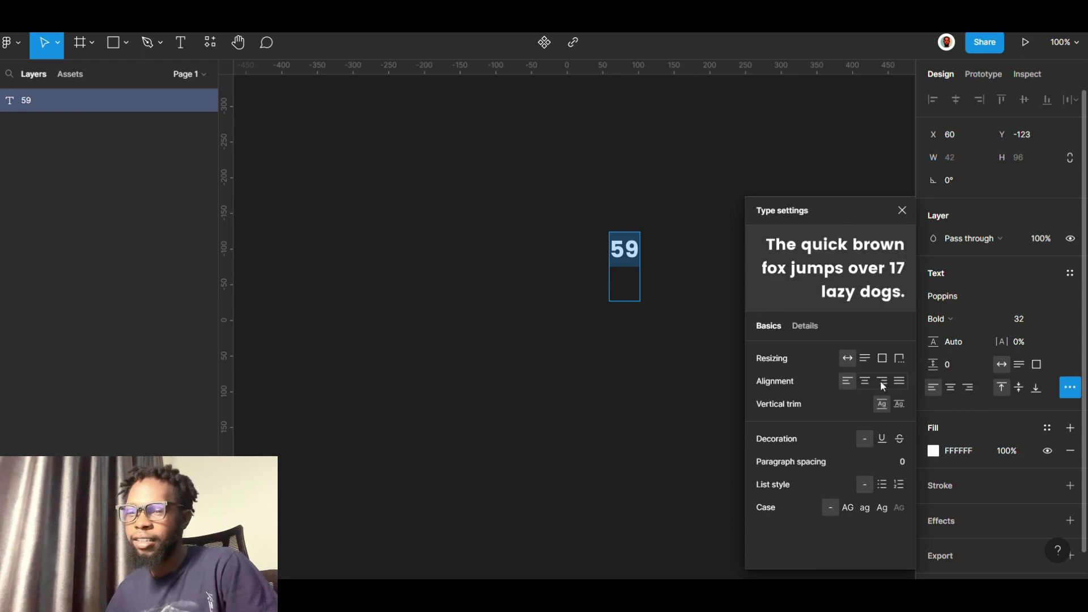
pyautogui.click(899, 404)
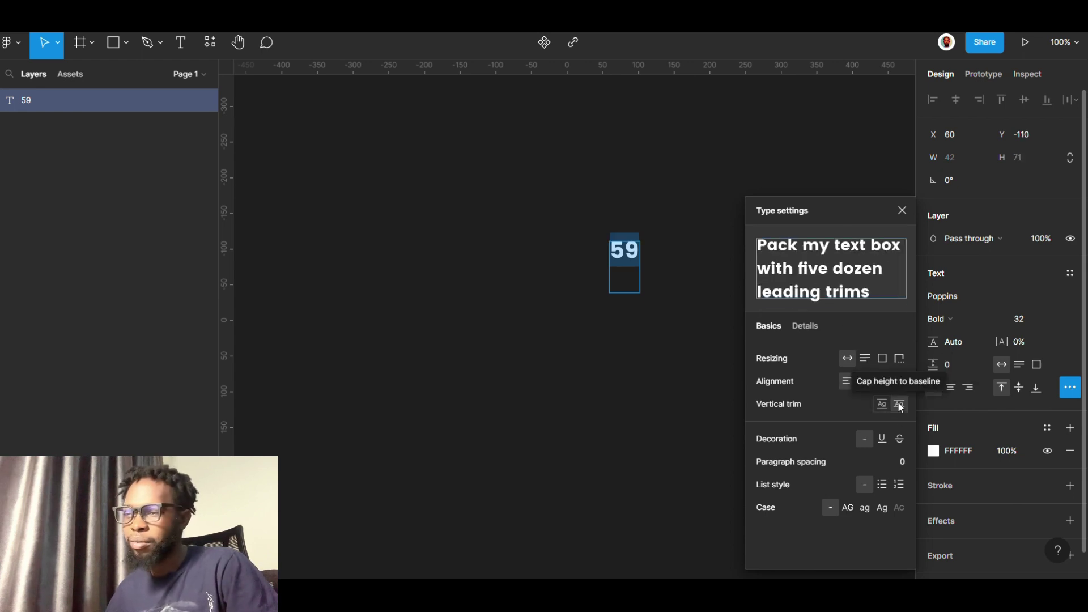
pyautogui.click(624, 346)
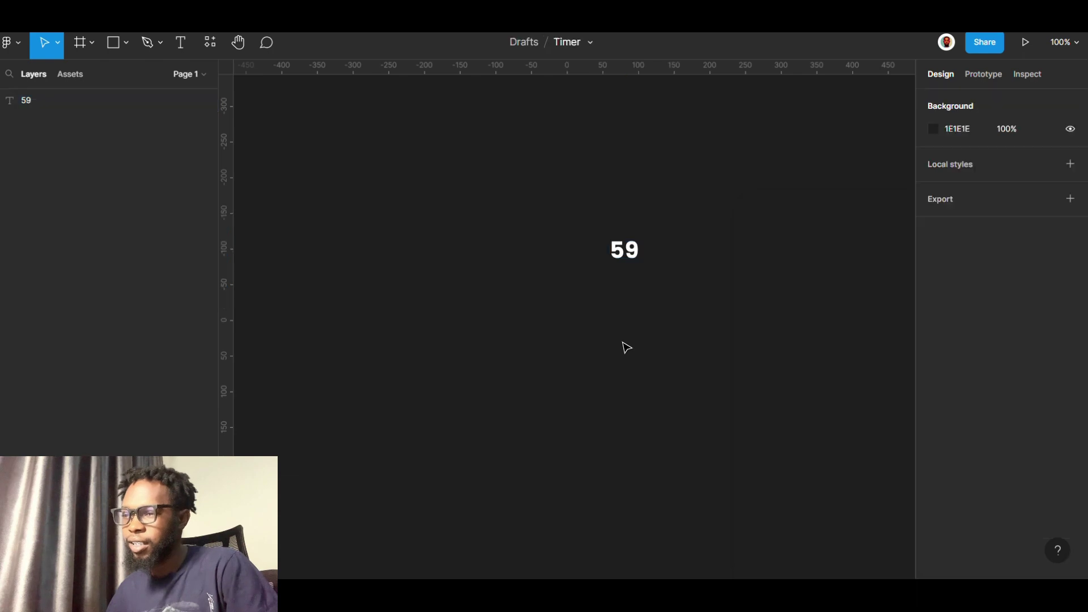
# Continue the countdown in the same text layer with the numbers 58 down to 50, each on its own line
pyautogui.click(625, 264)
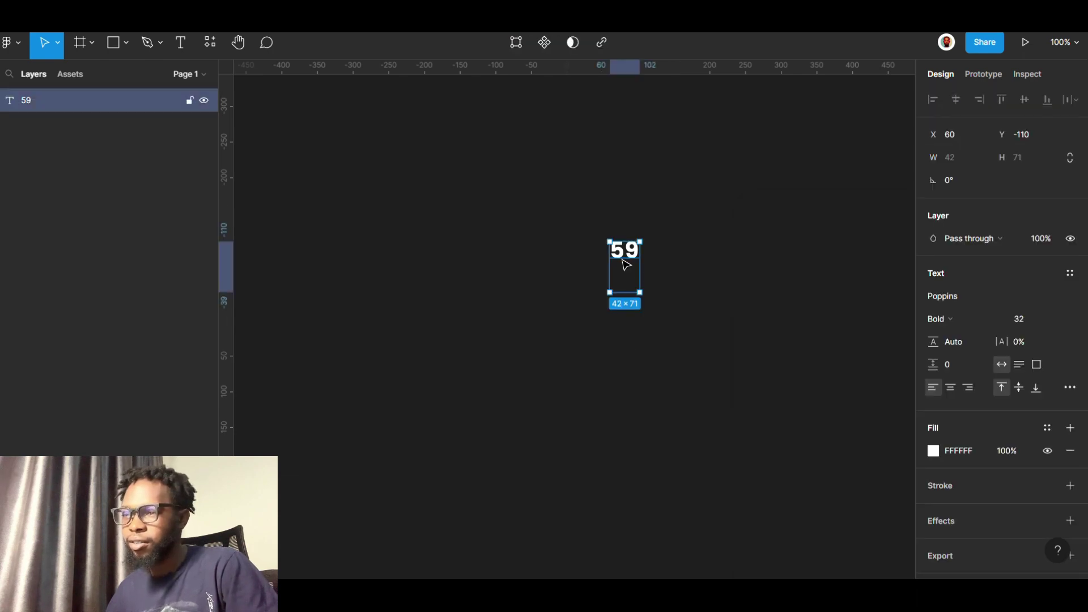
pyautogui.doubleClick(626, 264)
pyautogui.press('Left')
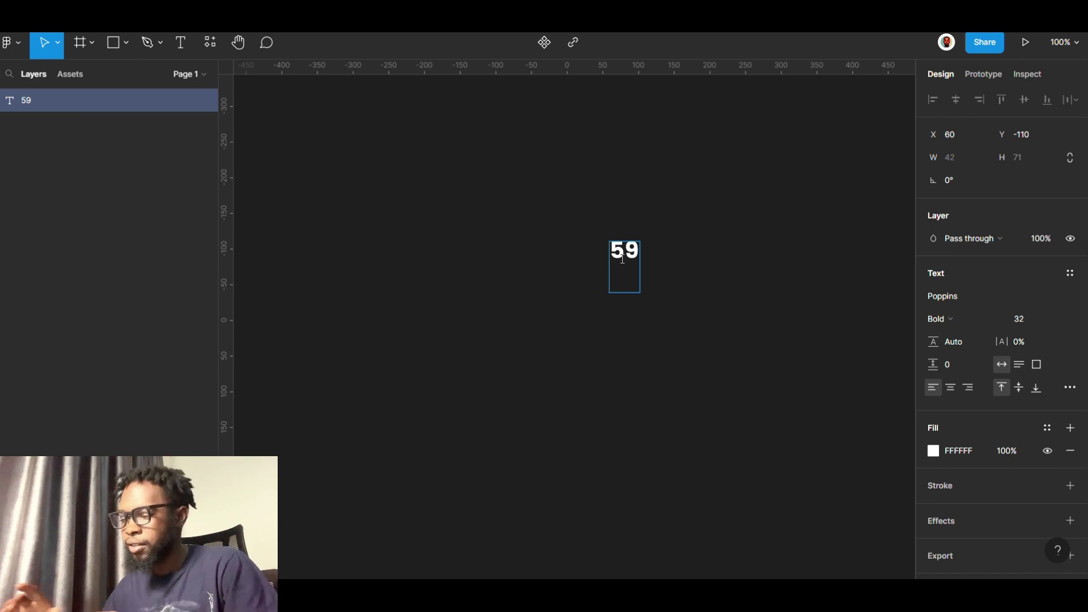
pyautogui.write('58')
pyautogui.press('Return')
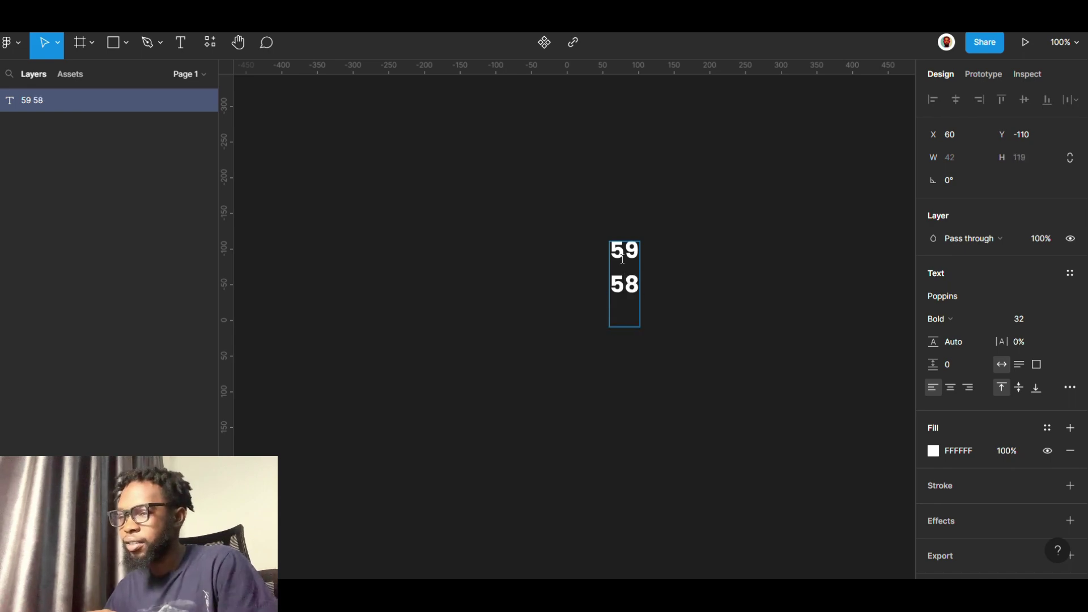
pyautogui.write('57')
pyautogui.press('Return')
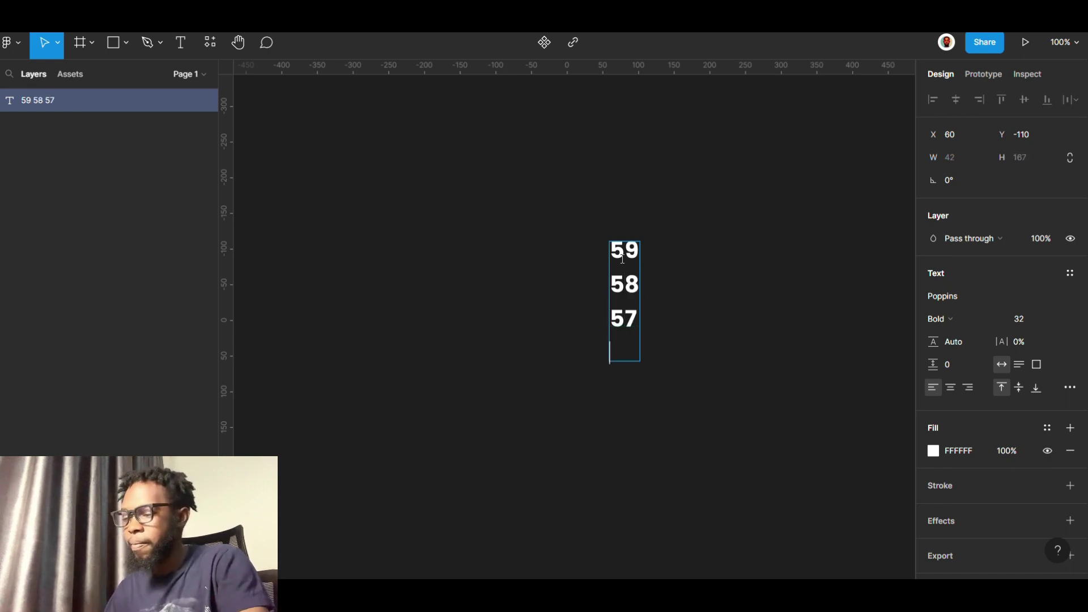
pyautogui.write('56')
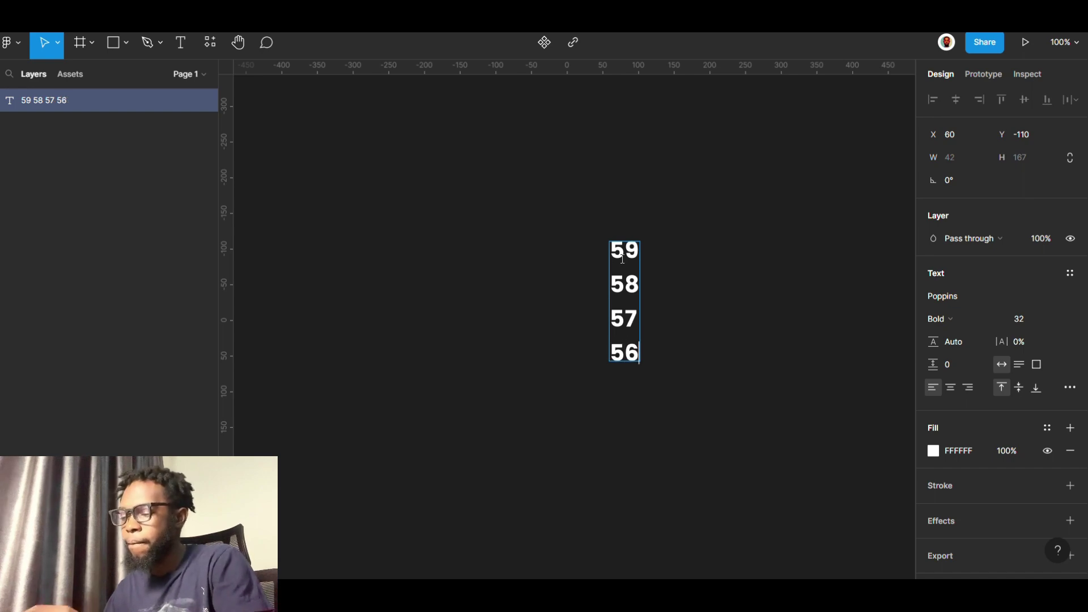
pyautogui.press('Return')
pyautogui.write('55')
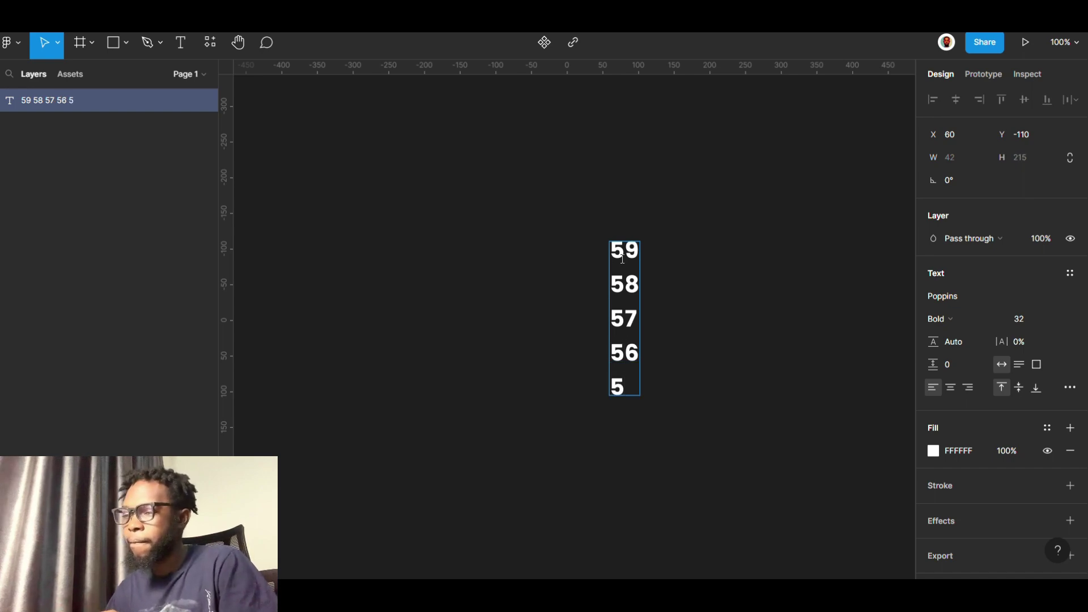
pyautogui.press('Return')
pyautogui.write('54')
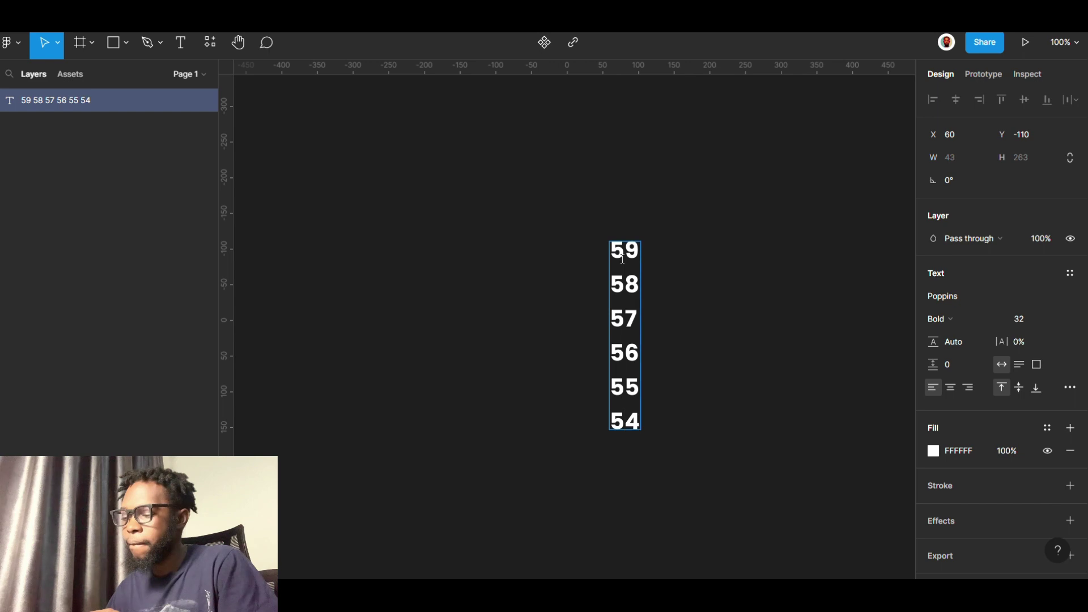
pyautogui.press('Return')
pyautogui.write('53')
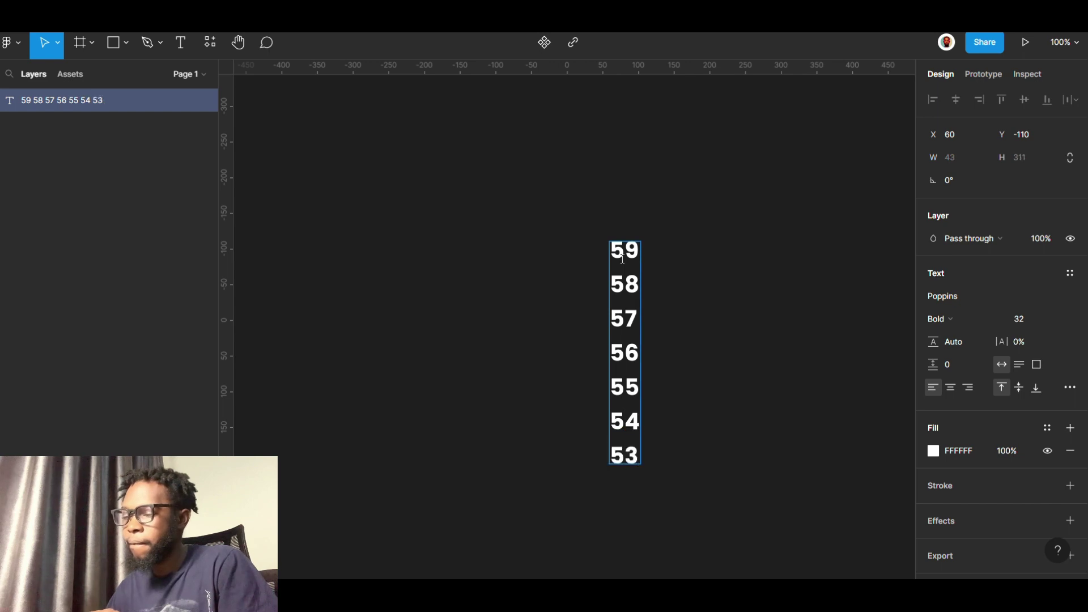
pyautogui.press('Return')
pyautogui.write('5')
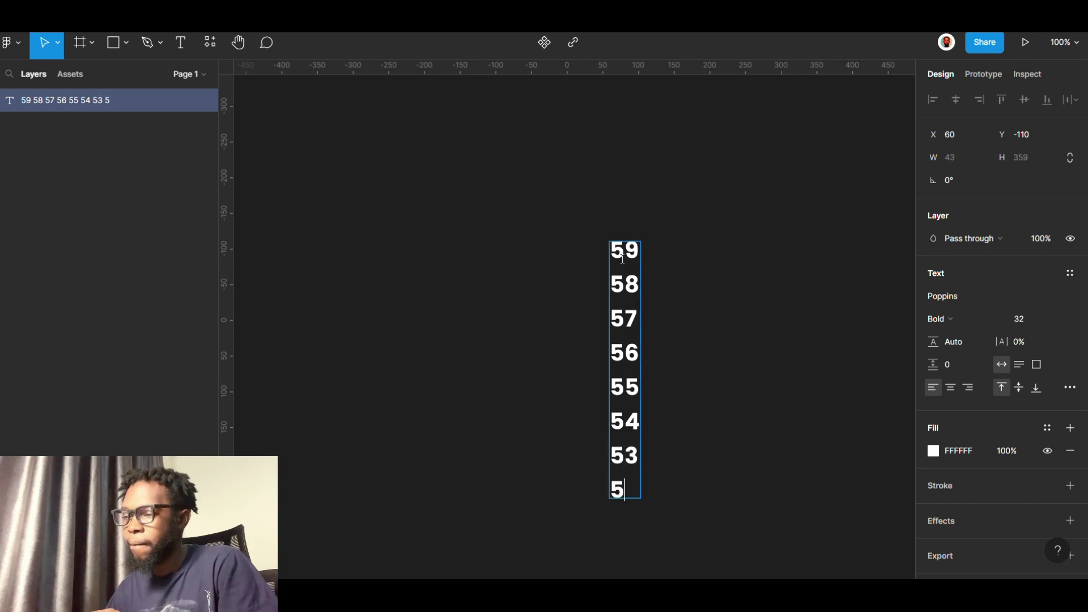
pyautogui.write('2')
pyautogui.press('Return')
pyautogui.write('5')
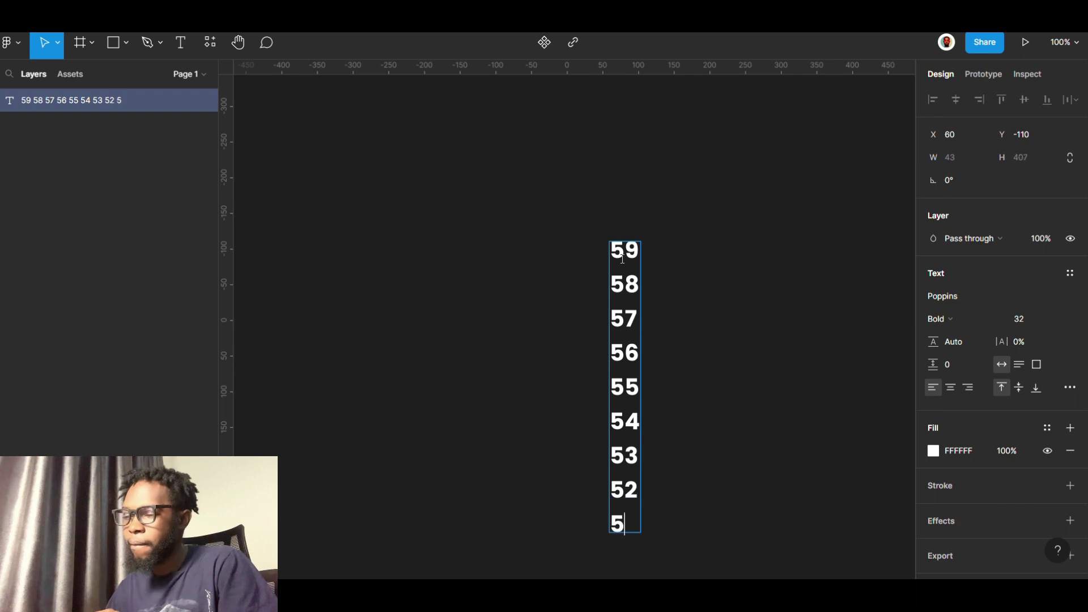
pyautogui.write('1')
pyautogui.press('Return')
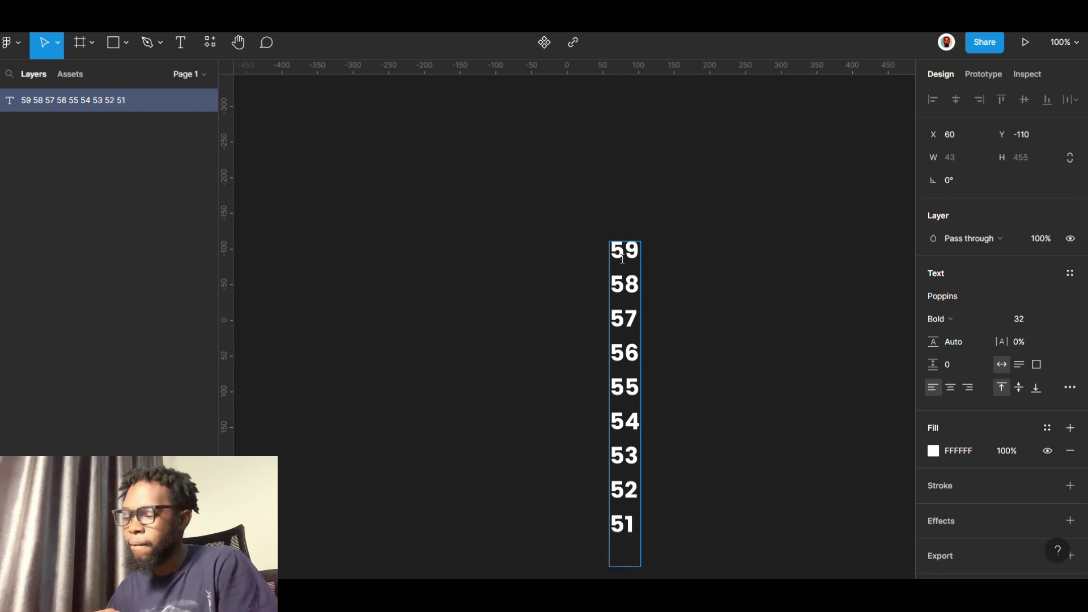
pyautogui.scroll(-5, 622, 259)
pyautogui.hscroll(4, 622, 259)
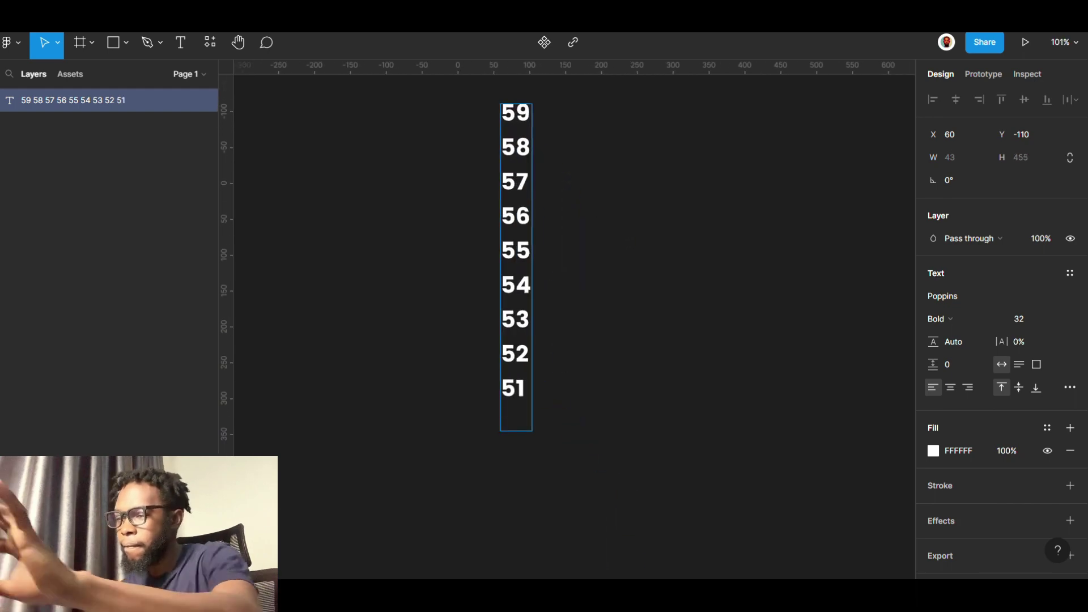
pyautogui.write('50')
pyautogui.press('Return')
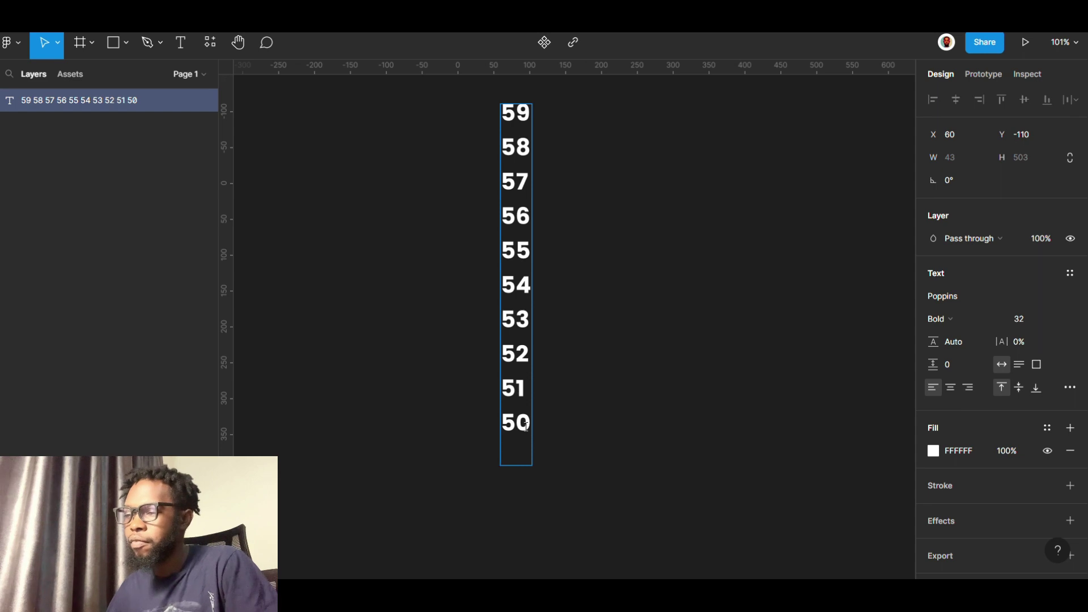
# Duplicate the 59 to 50 block below itself and renumber the copied lines as the forties, ending at 40
pyautogui.moveTo(526, 426); pyautogui.dragTo(496, 113)
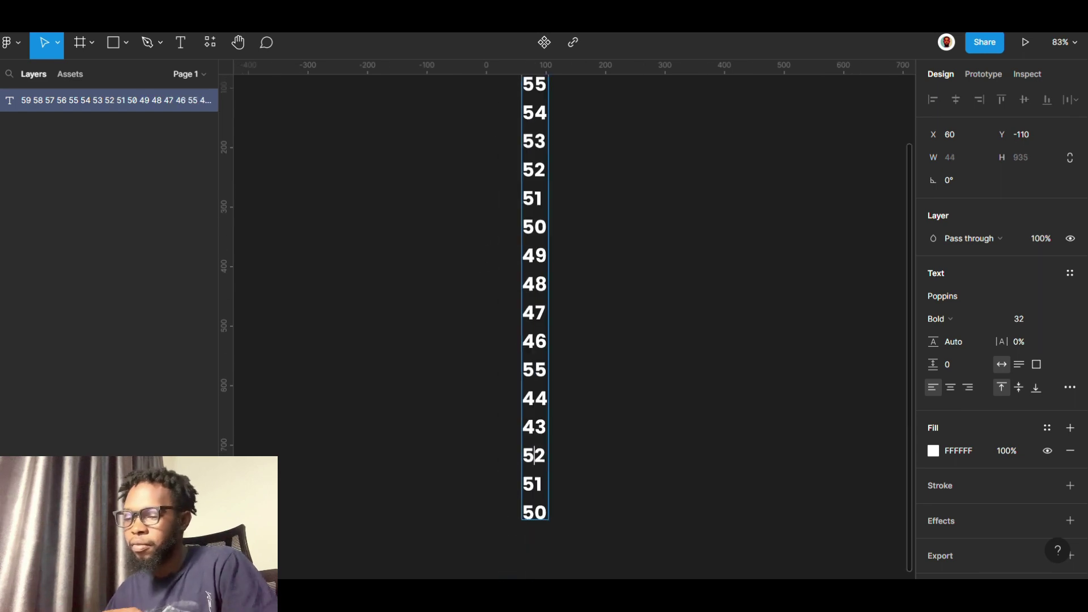
pyautogui.press('BackSpace')
pyautogui.write('4')
# Copy the block of forties, paste it below, and renumber the pasted lines as 39 down to 30
pyautogui.hotkey('shift', 'Up')
pyautogui.hotkey('shift', 'Up')
pyautogui.hotkey('shift', 'Up')
pyautogui.hotkey('shift', 'Up')
pyautogui.hotkey('shift', 'Up')
pyautogui.hotkey('shift', 'Up')
pyautogui.hotkey('shift', 'Up')
pyautogui.hotkey('shift', 'Up')
pyautogui.hotkey('shift', 'Up')
pyautogui.hotkey('shift', 'Home')
pyautogui.hotkey('ctrl', 'c')
pyautogui.press('Right')
pyautogui.press('Return')
pyautogui.hotkey('ctrl', 'v')
pyautogui.write('3')
pyautogui.scroll(-2, 522, 339)
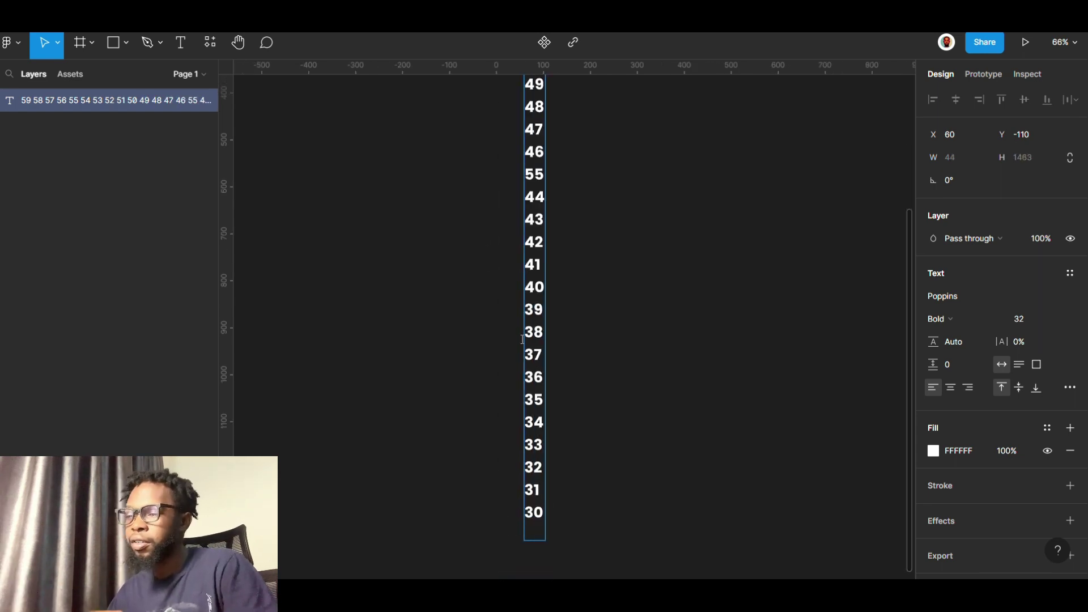
# Paste the copied block twice more and renumber the lines as 29 down to 20 and 19 down to 10
pyautogui.press('Return')
pyautogui.hotkey('ctrl', 'v')
pyautogui.write('2')
pyautogui.press('Return')
pyautogui.hotkey('ctrl', 'v')
pyautogui.scroll(-2, 527, 343)
pyautogui.write('1')
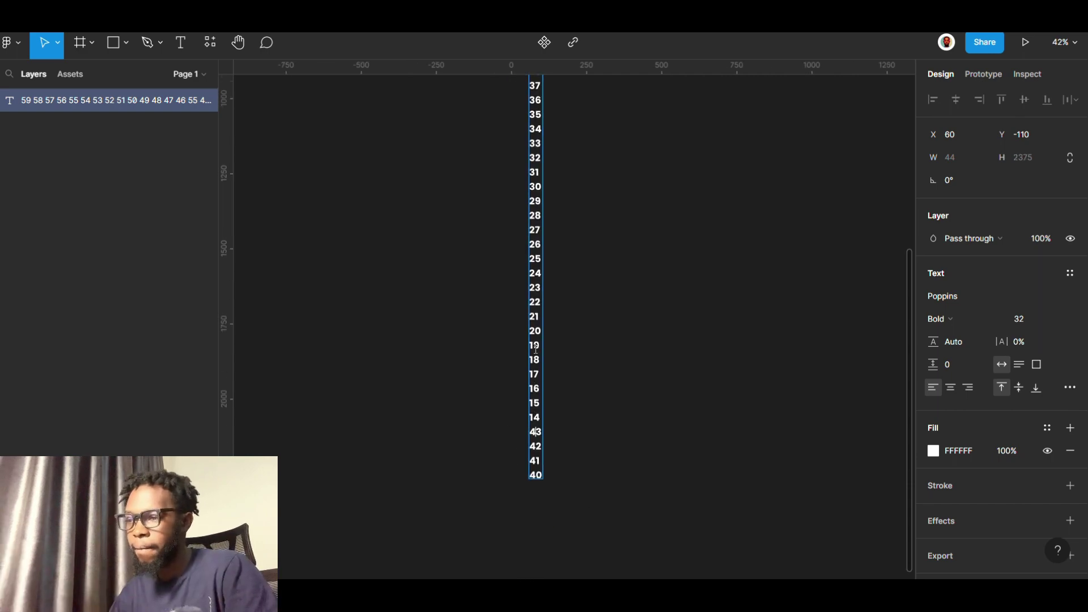
pyautogui.write('1')
# Paste the block once more, reduce its lines to single digits 9 down to 1, and finish editing the text
pyautogui.press('Return')
pyautogui.hotkey('ctrl', 'v')
pyautogui.press('BackSpace')
pyautogui.scroll(-2, 510, 364)
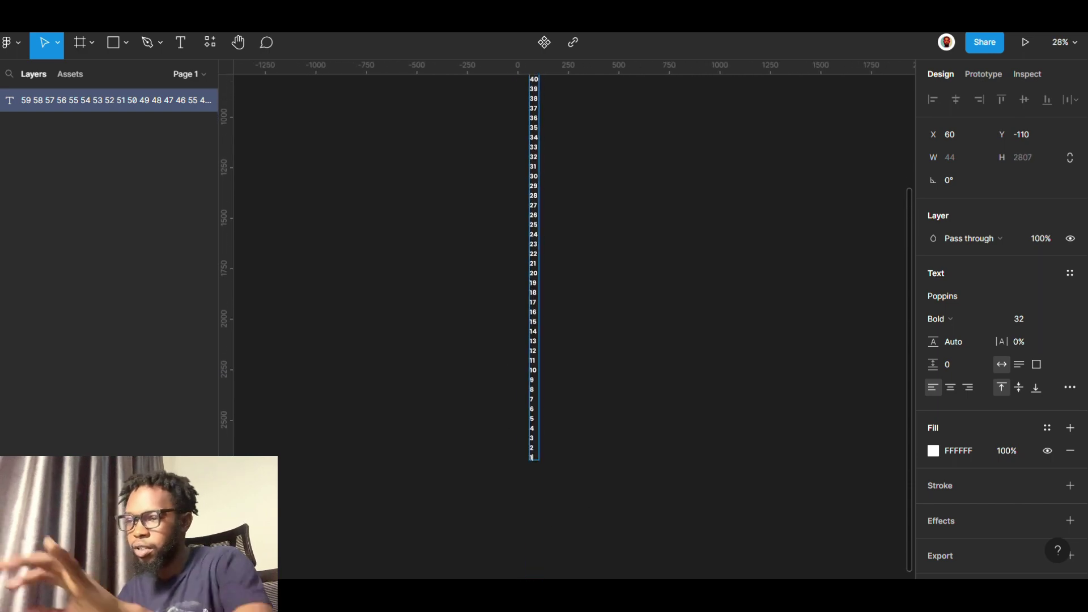
pyautogui.scroll(1, 510, 363)
pyautogui.press('Escape')
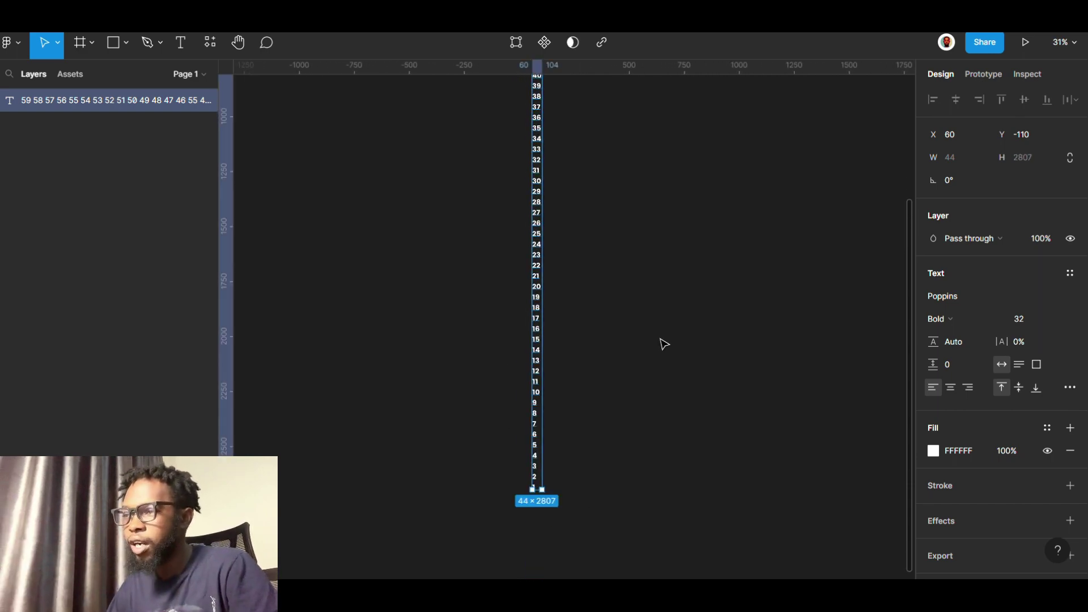
pyautogui.scroll(5, 664, 344)
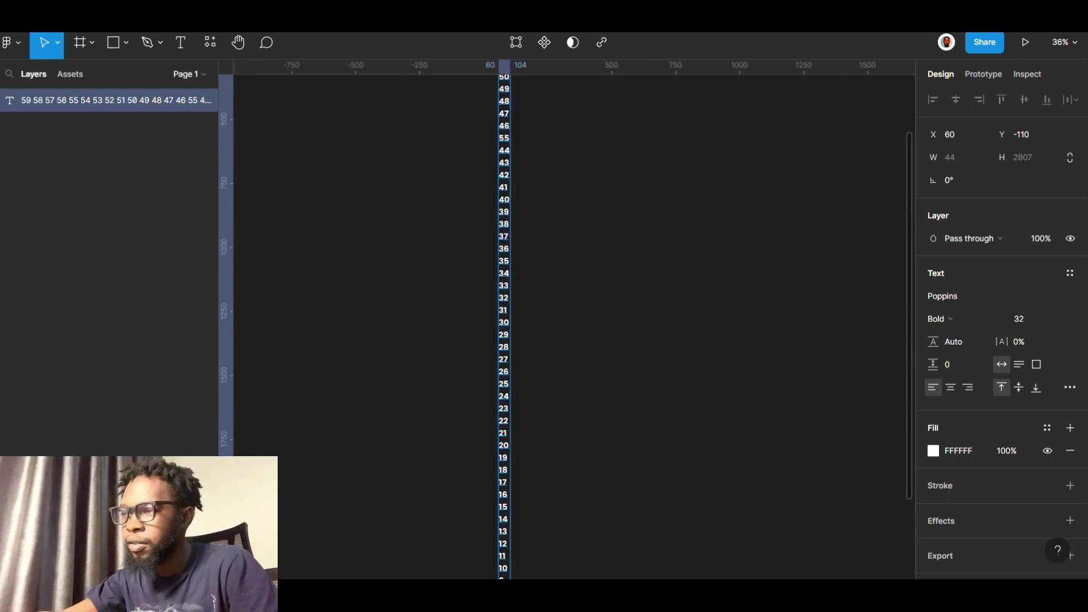
# Centre-align all the text in the column of numbers from 59 down to 1
pyautogui.scroll(10, 544, 317)
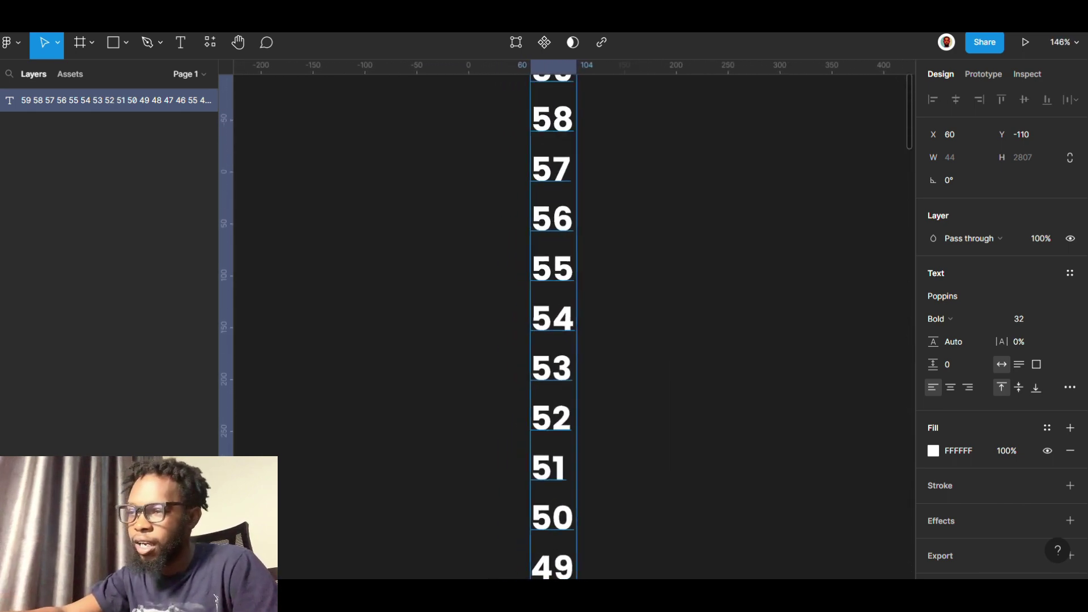
pyautogui.scroll(3, 524, 318)
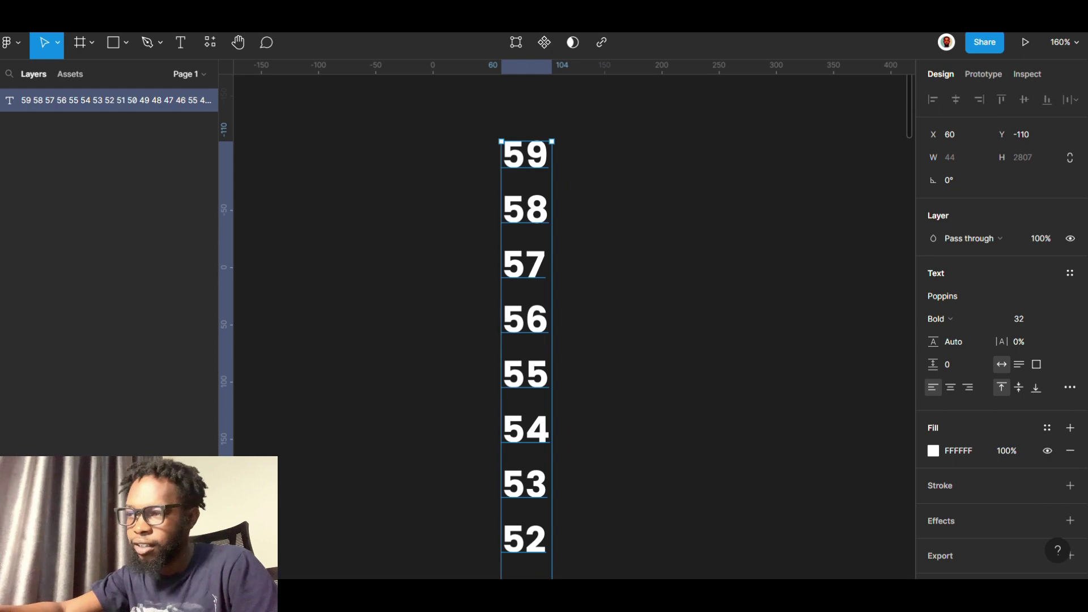
pyautogui.doubleClick(544, 306)
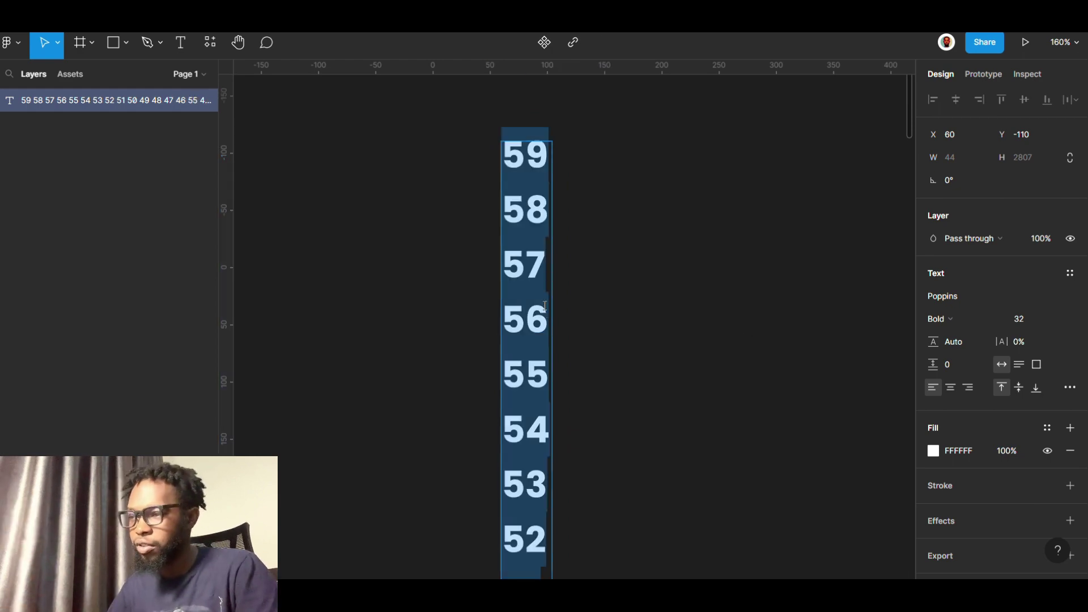
pyautogui.click(953, 387)
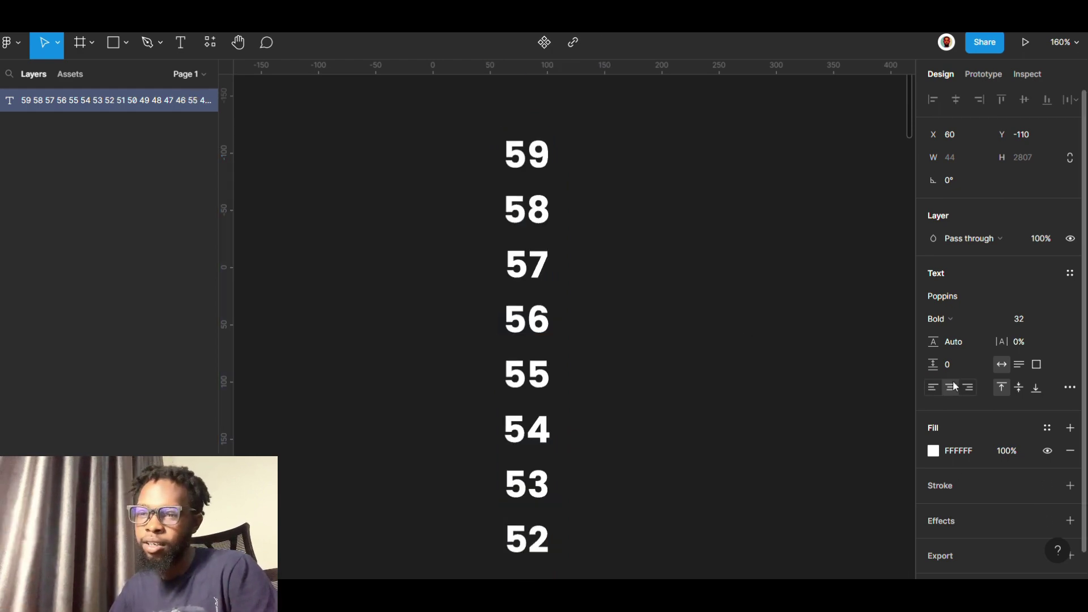
pyautogui.press('Escape')
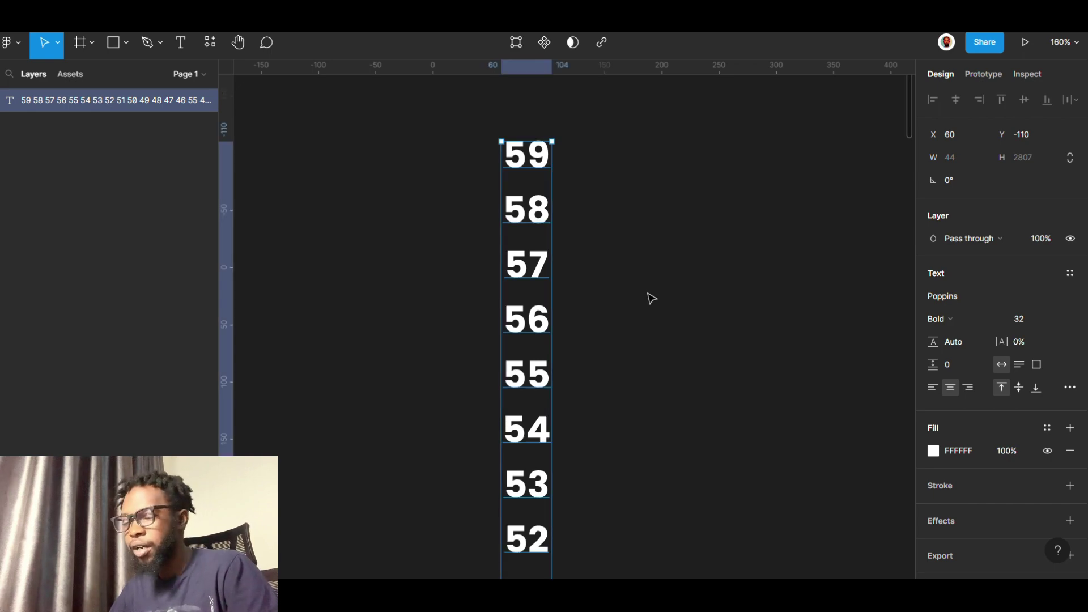
pyautogui.keyDown('ctrl'); pyautogui.scroll(-2, 643, 277); pyautogui.keyUp('ctrl')
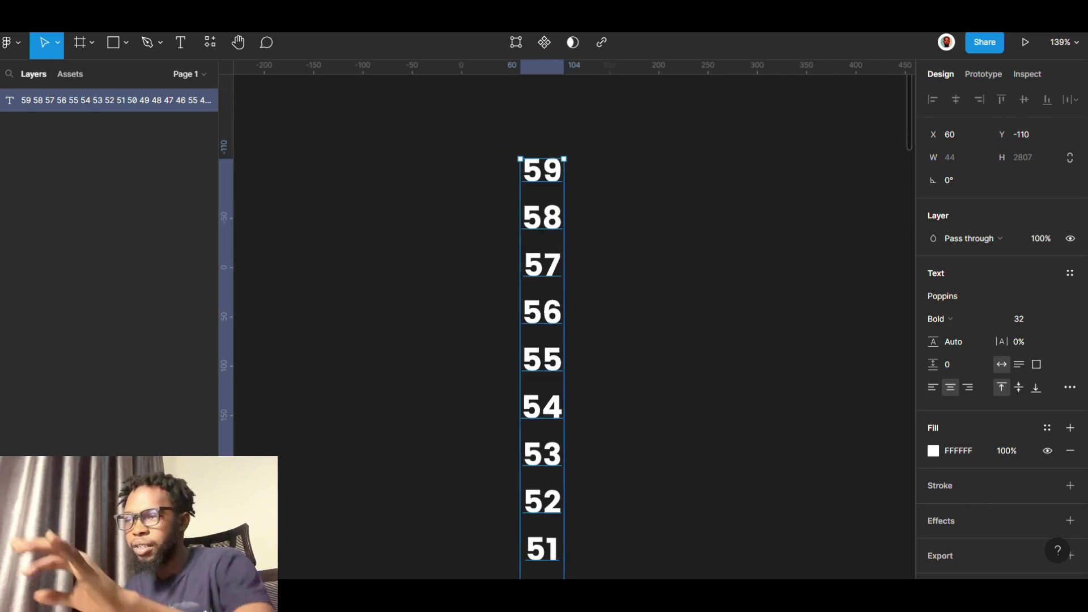
pyautogui.click(493, 153)
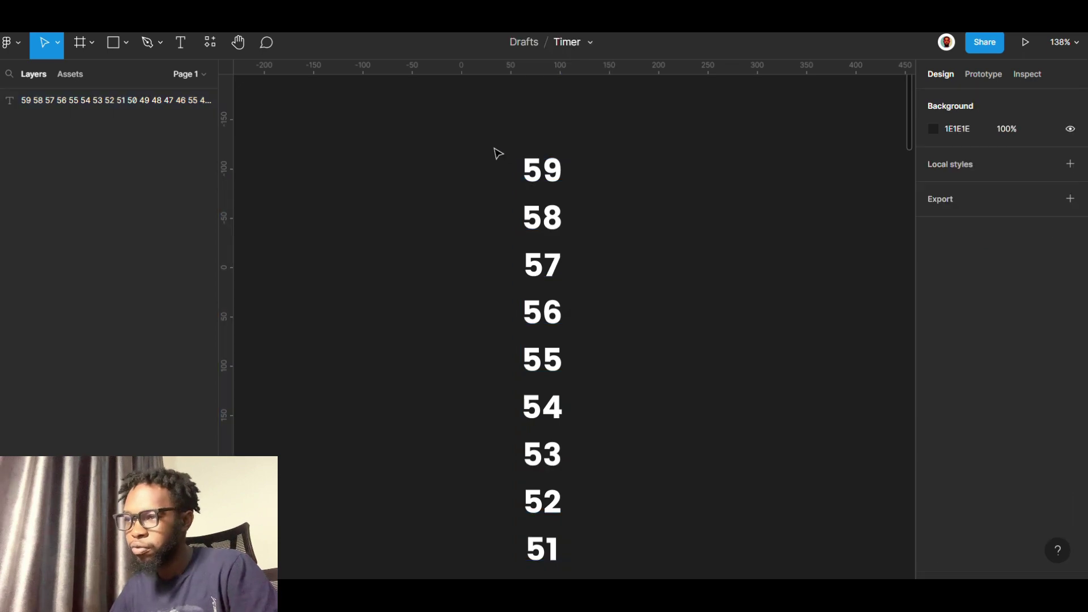
# Draw a small frame beside the number 59 and resize it to about 50 by 43
pyautogui.click(533, 168)
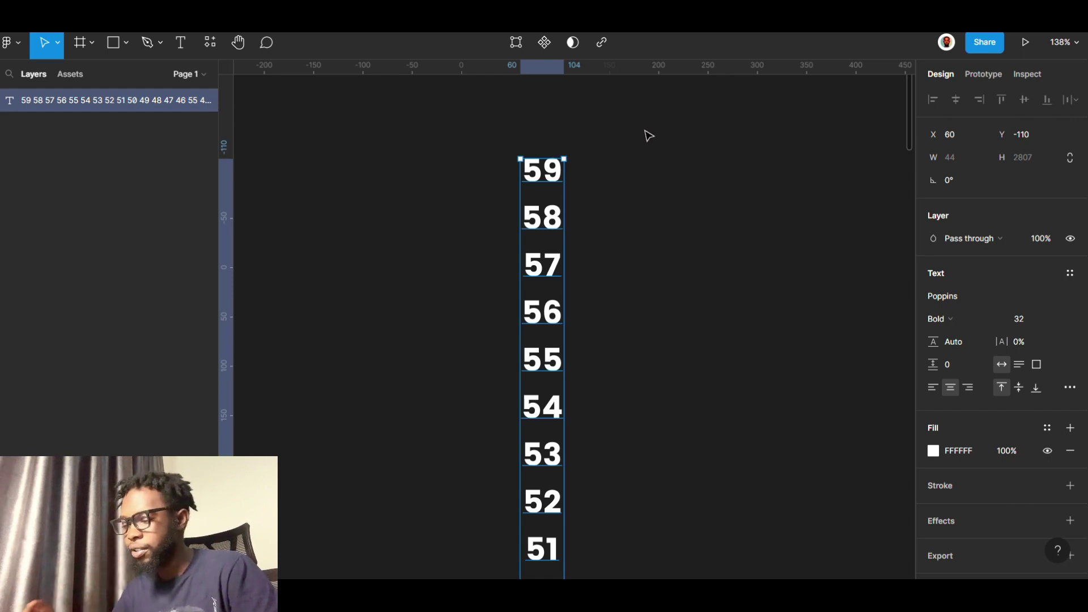
pyautogui.press('f')
pyautogui.moveTo(625, 149)
pyautogui.mouseDown()
pyautogui.moveTo(663, 187)
pyautogui.moveTo(705, 184)
pyautogui.mouseUp()
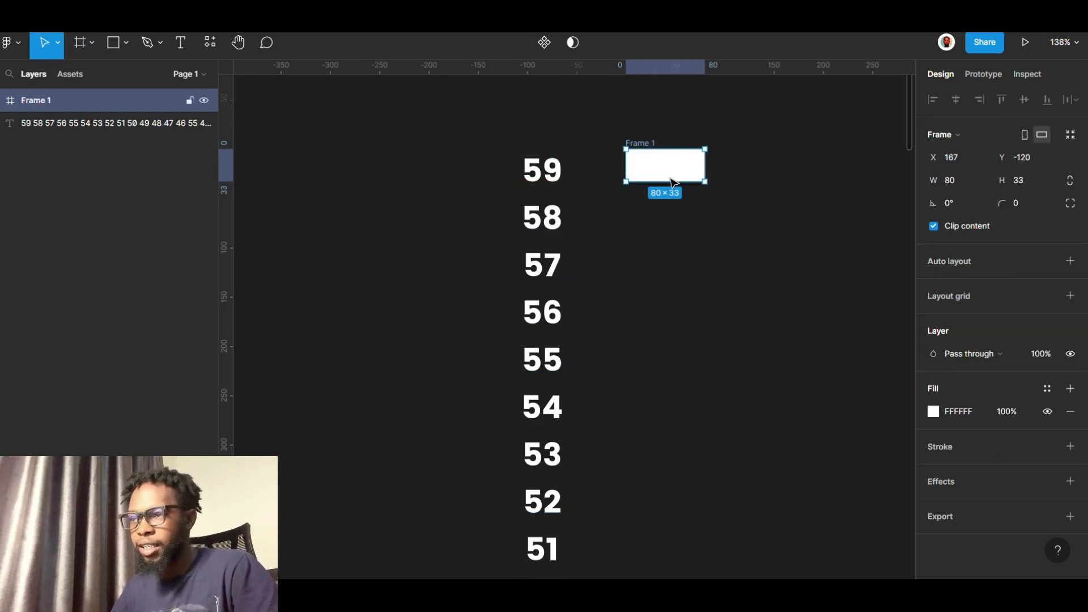
pyautogui.moveTo(674, 184)
pyautogui.mouseDown()
pyautogui.moveTo(697, 171)
pyautogui.moveTo(675, 174)
pyautogui.mouseUp()
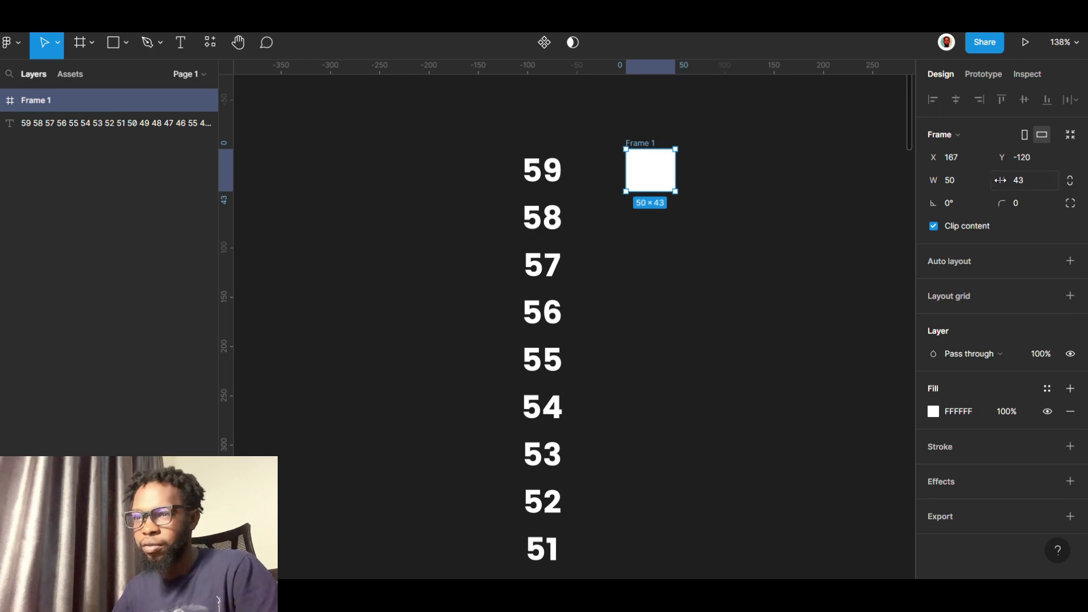
# Set the new frame's width and height to 40 and remove its white fill
pyautogui.click(1024, 186)
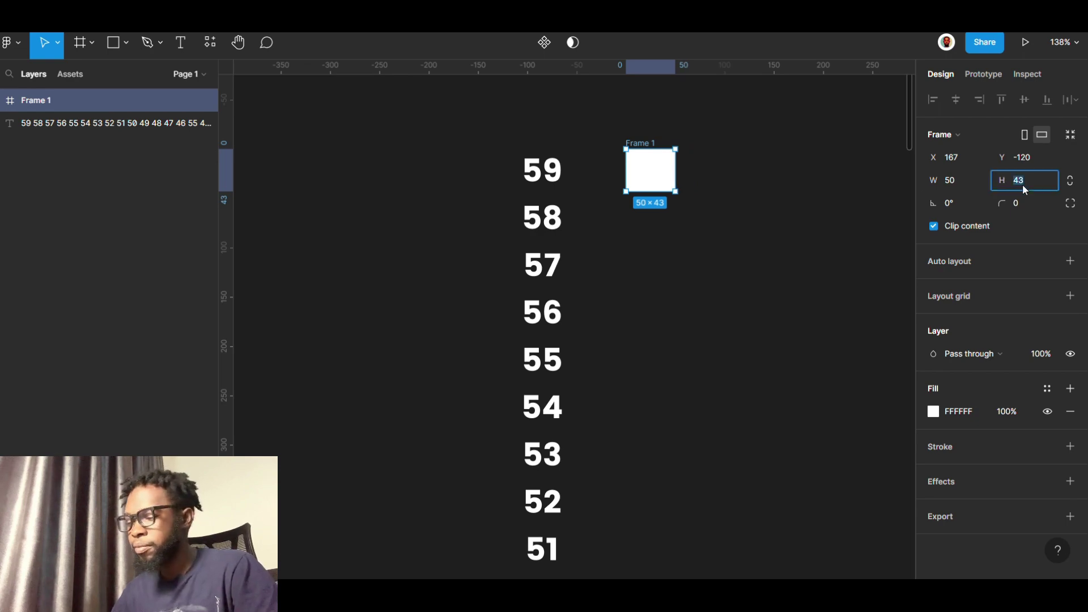
pyautogui.click(957, 182)
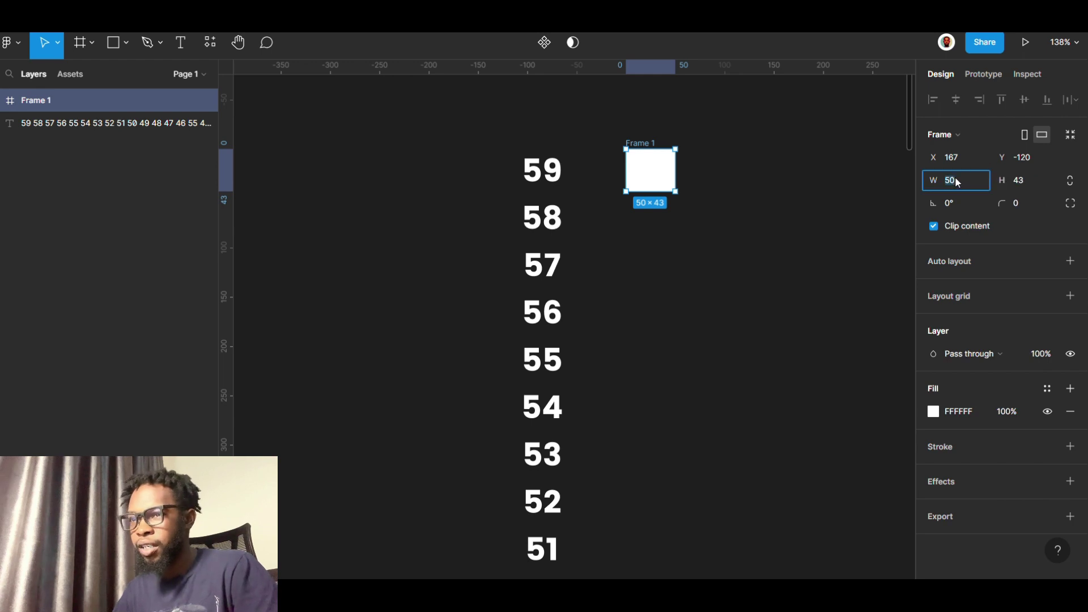
pyautogui.write('40')
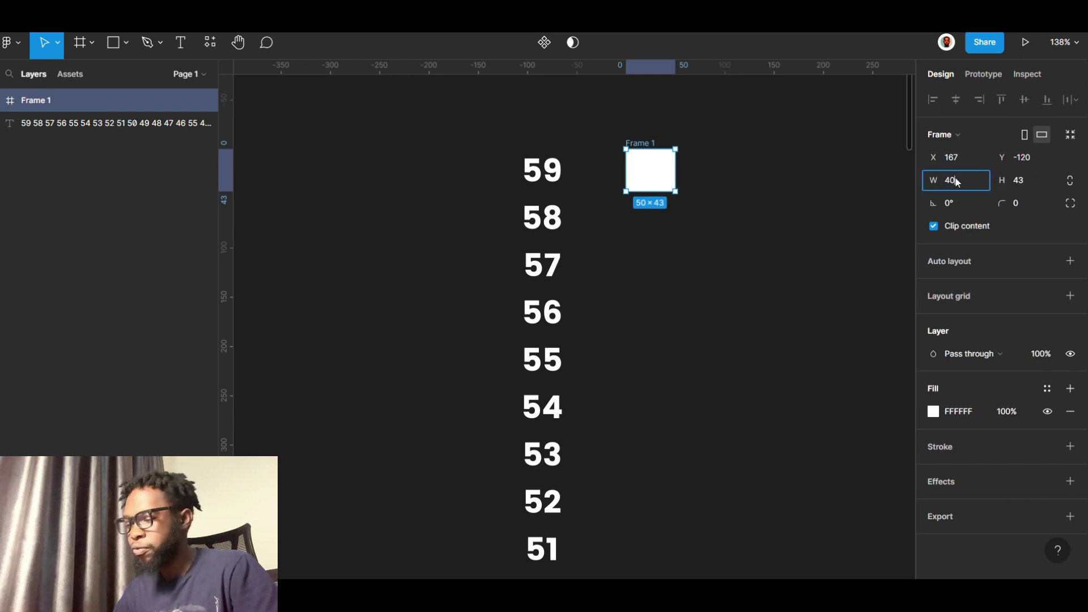
pyautogui.click(1035, 179)
pyautogui.write('40')
pyautogui.press('Return')
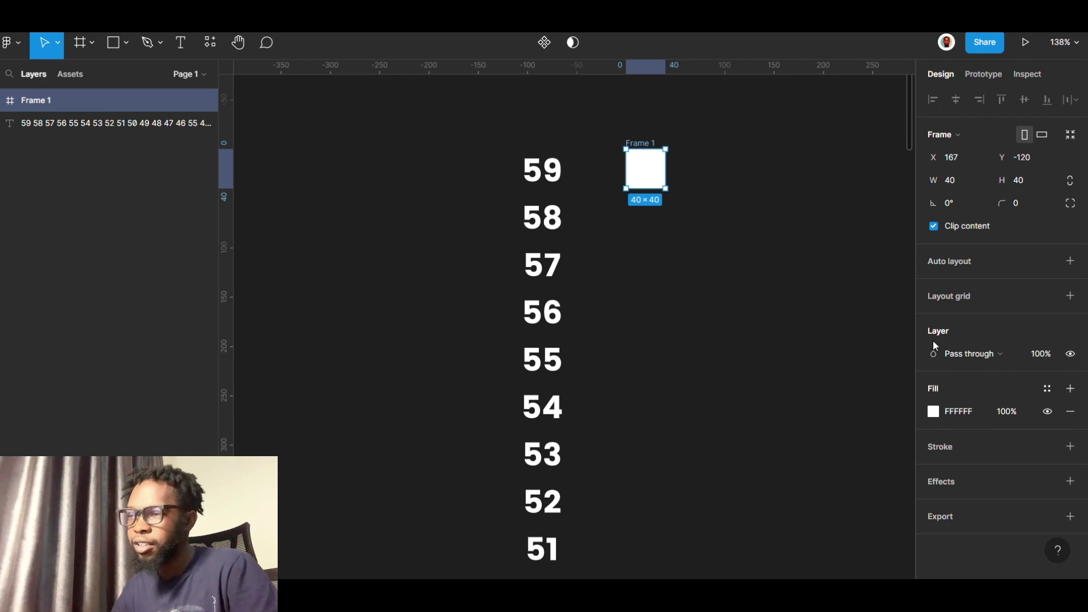
pyautogui.click(1076, 418)
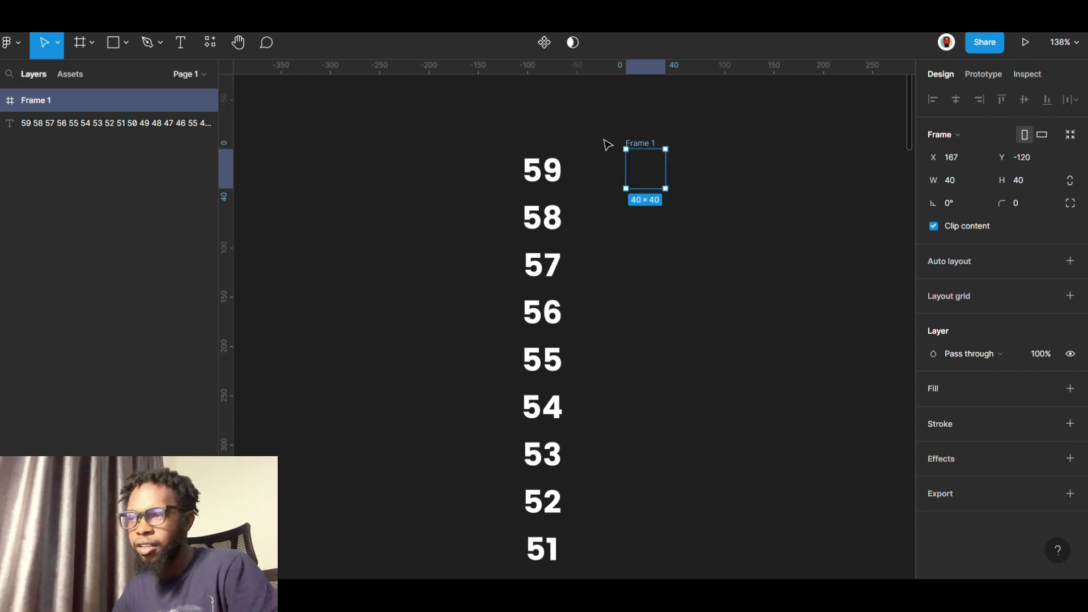
# Rename the frame as Seconds
pyautogui.doubleClick(648, 143)
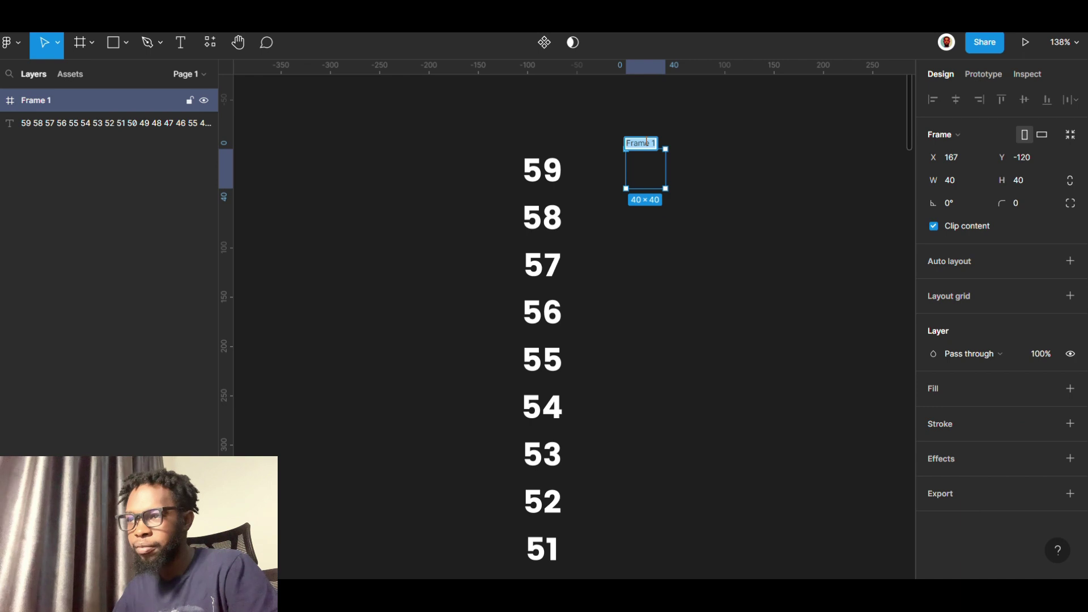
pyautogui.write('Se')
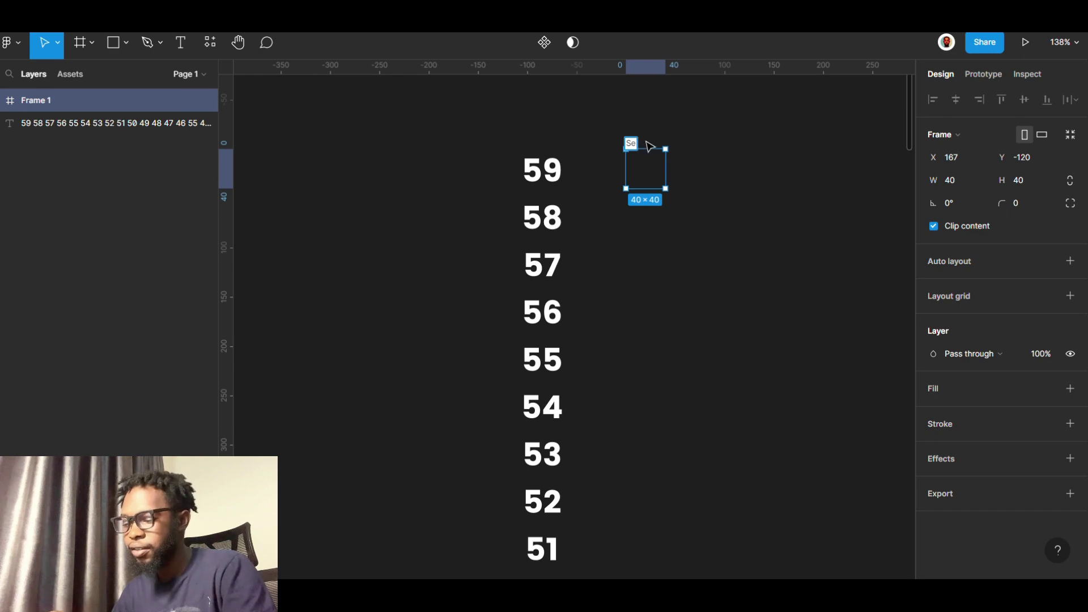
pyautogui.write('conds')
pyautogui.press('Return')
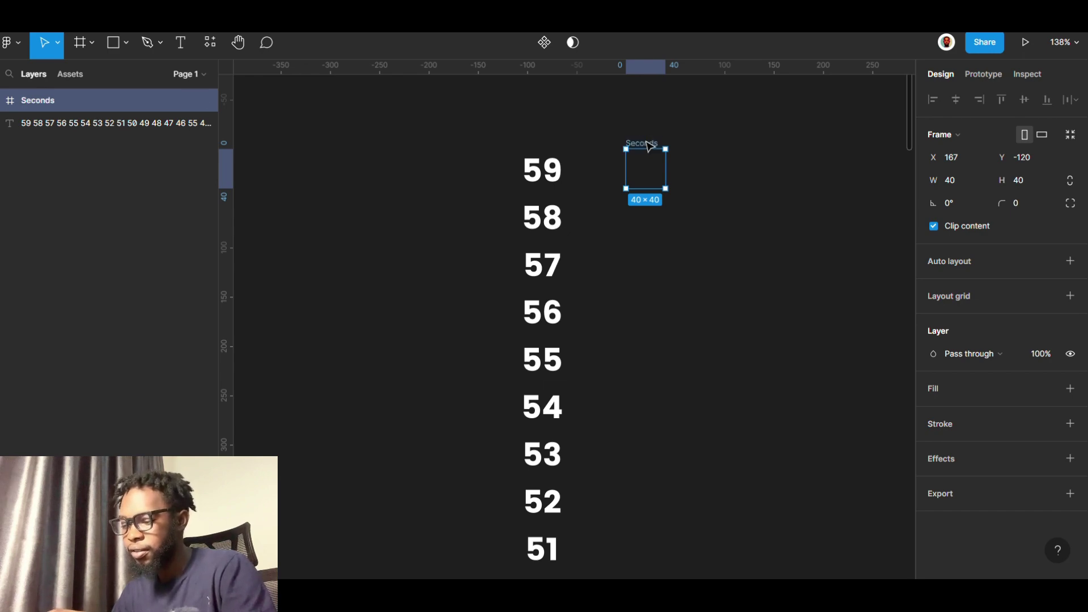
# Move the number column into the Seconds frame, with 59 inside it, and centre the column horizontally
pyautogui.click(549, 192)
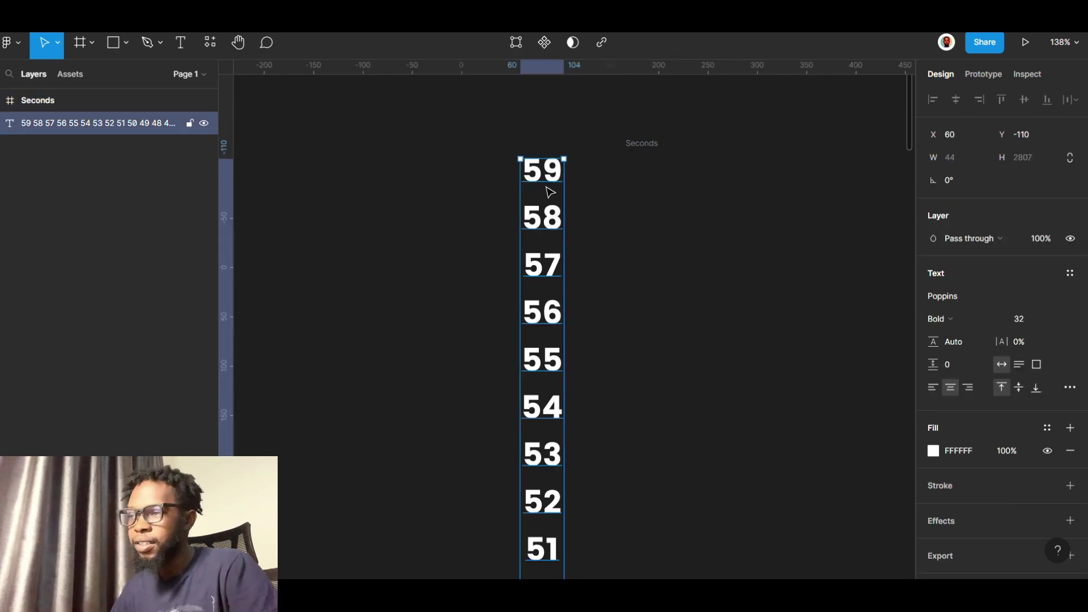
pyautogui.moveTo(549, 192); pyautogui.dragTo(656, 192)
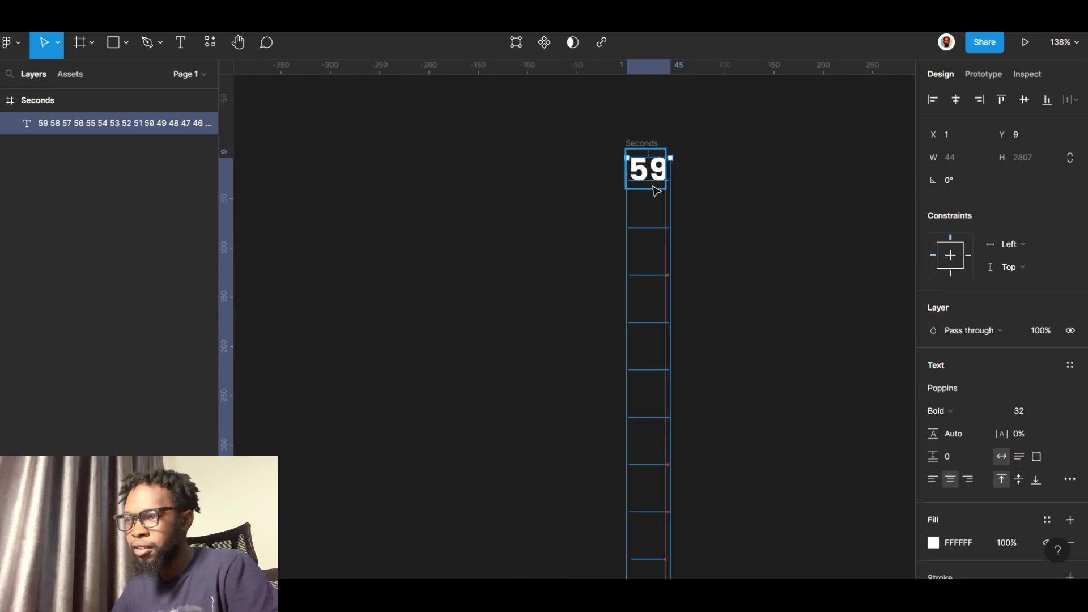
pyautogui.click(955, 100)
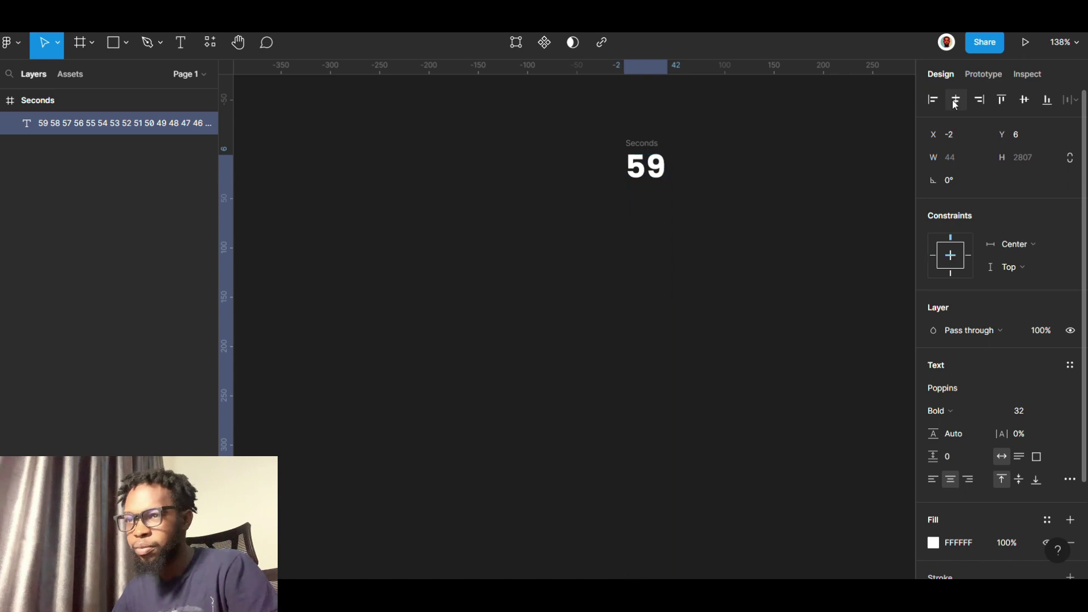
# Switch content clipping off for the Seconds frame and back on
pyautogui.click(655, 144)
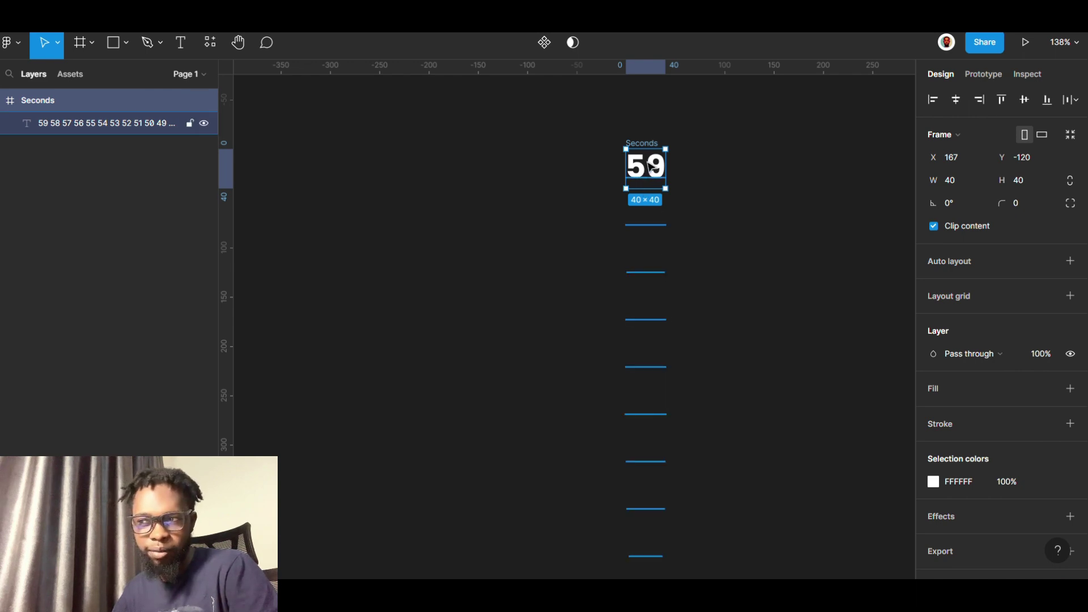
pyautogui.click(651, 166)
pyautogui.press('Escape')
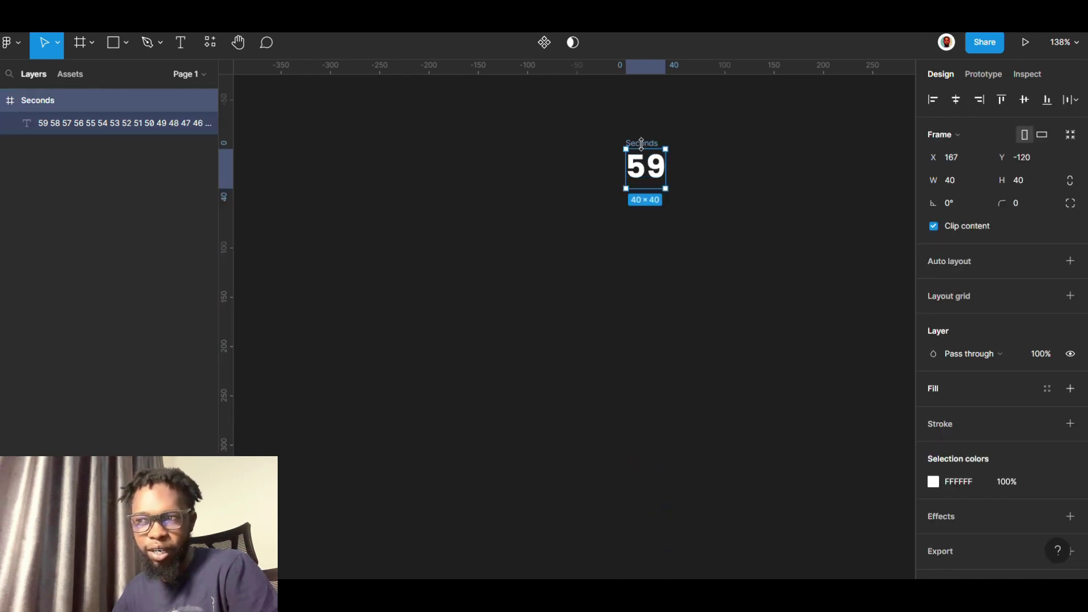
pyautogui.click(934, 226)
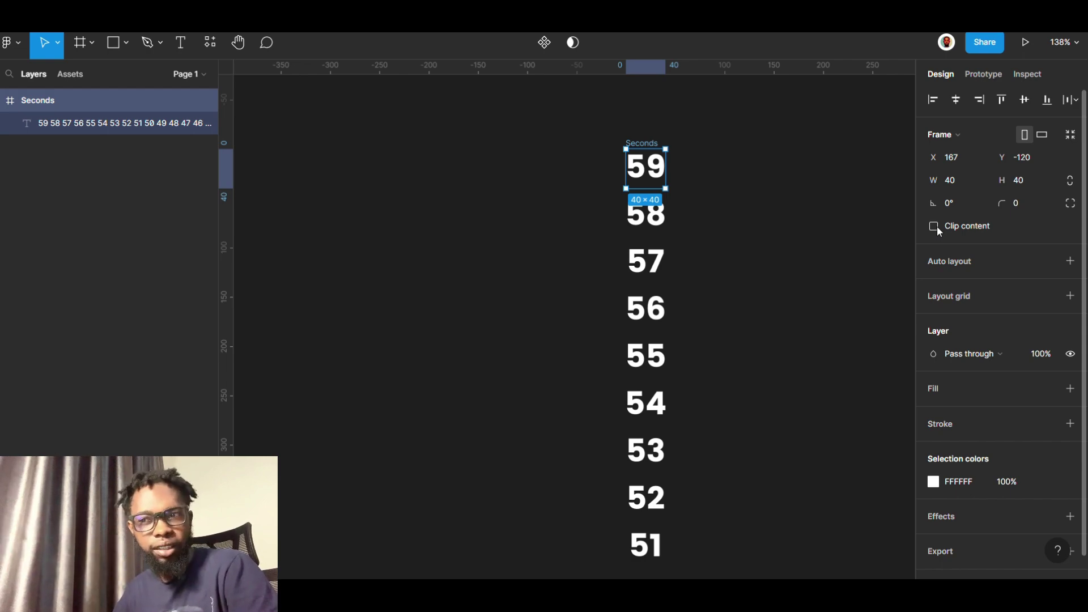
pyautogui.click(933, 226)
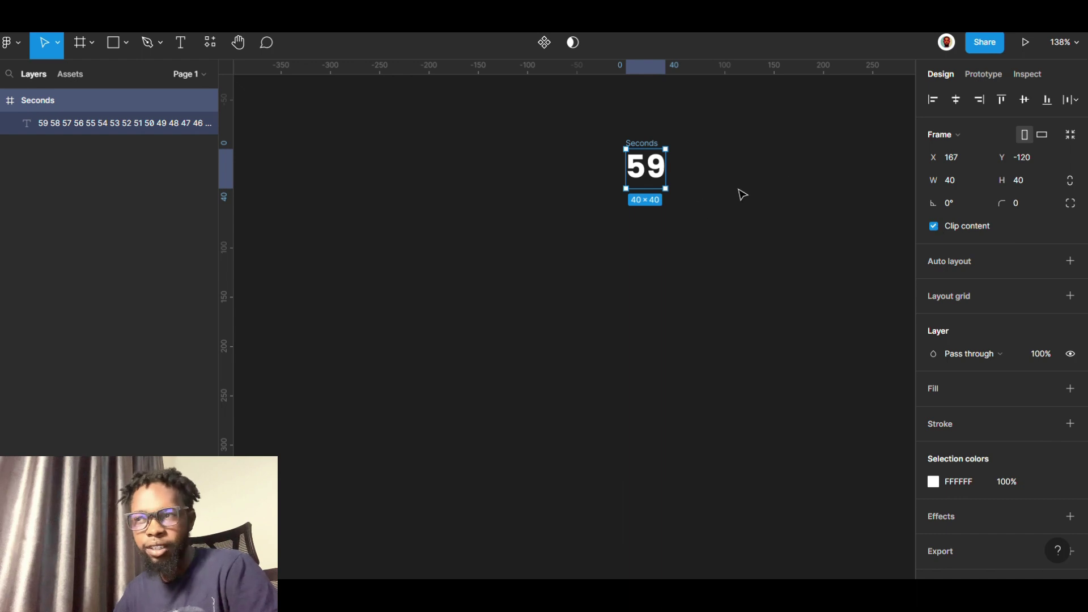
# Try centring the number column vertically in the Seconds frame, and align it to the frame's top edge instead
pyautogui.click(653, 178)
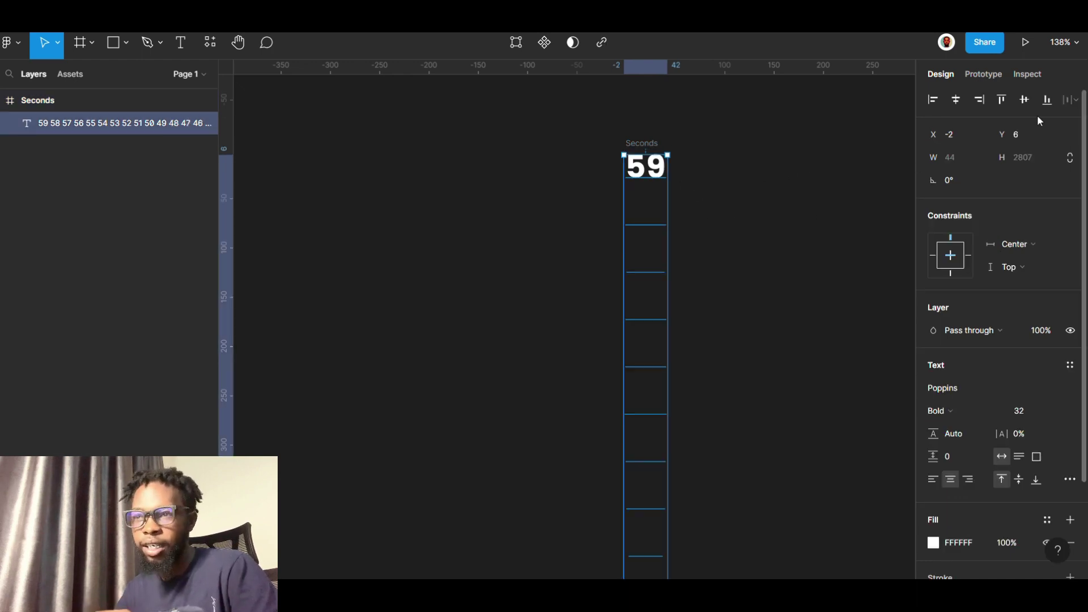
pyautogui.click(1024, 99)
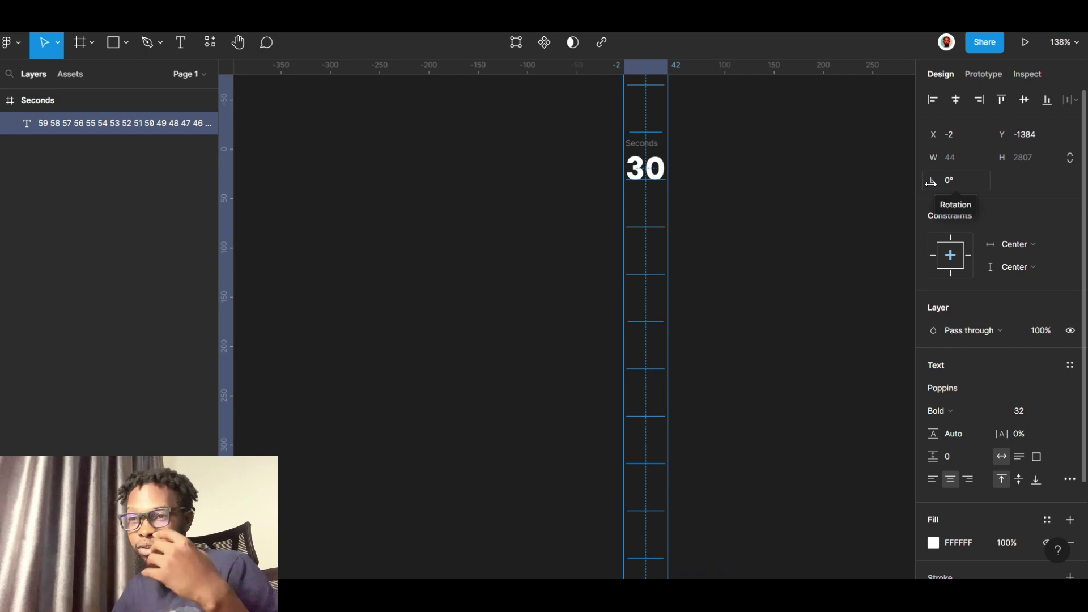
pyautogui.click(1002, 101)
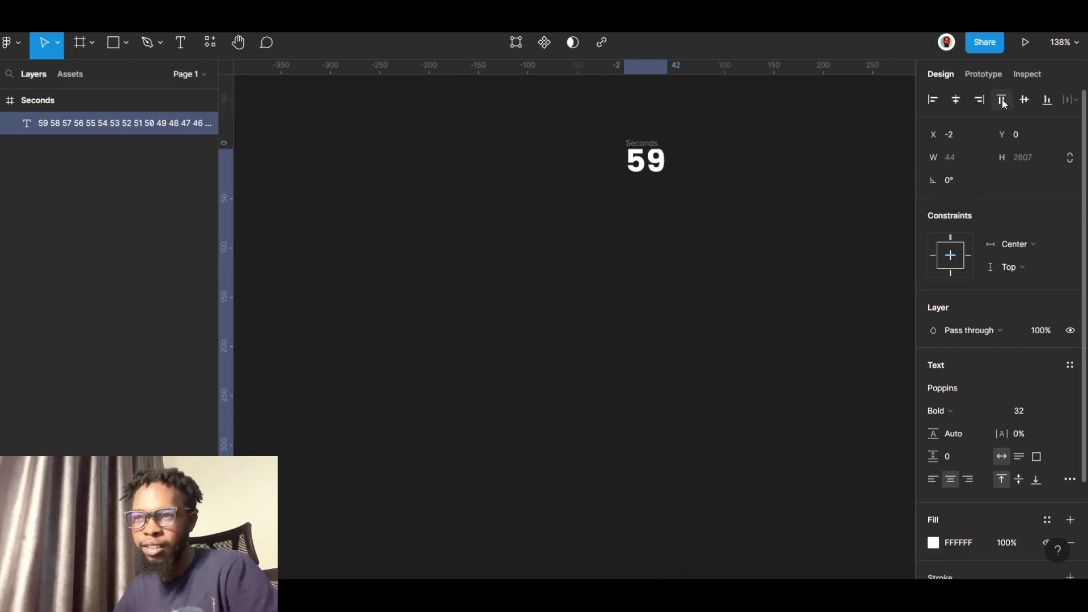
# Nudge the number column down inside the Seconds frame to Y 9
pyautogui.press('Down')
pyautogui.press('Down')
pyautogui.press('Down')
pyautogui.press('Down')
pyautogui.press('Down')
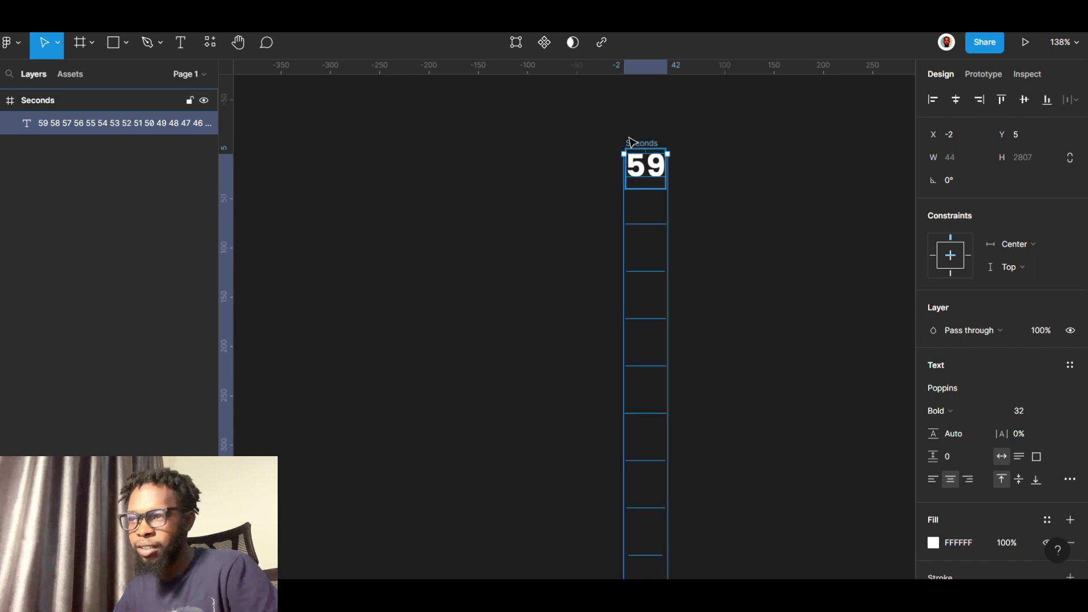
pyautogui.press('Down')
pyautogui.press('Down')
pyautogui.press('Down')
pyautogui.press('Down')
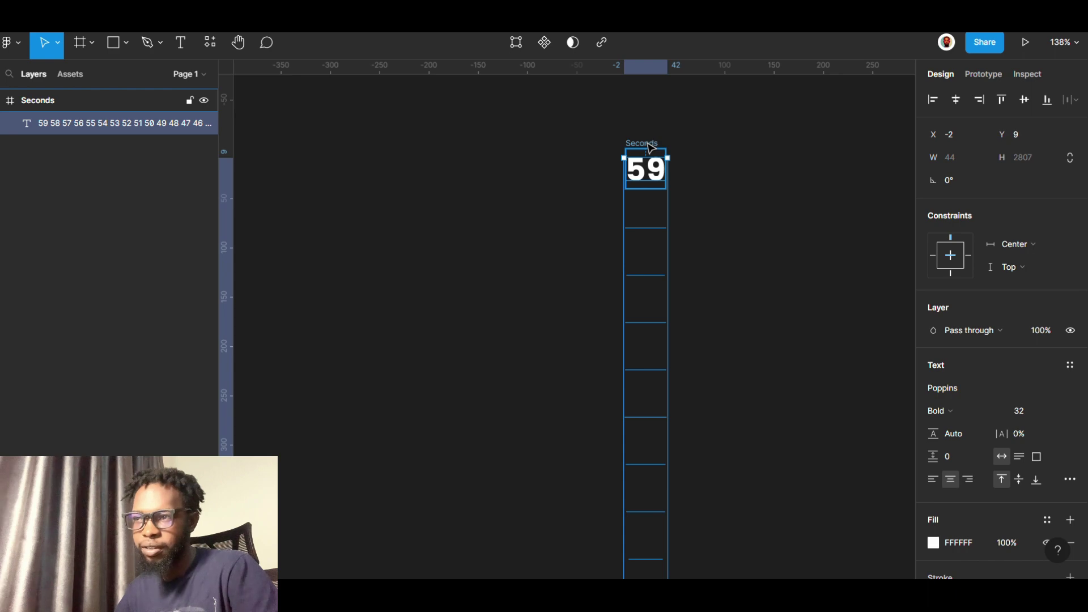
# Realign the number column to the frame's top edge and nudge it down to Y 10
pyautogui.click(1005, 102)
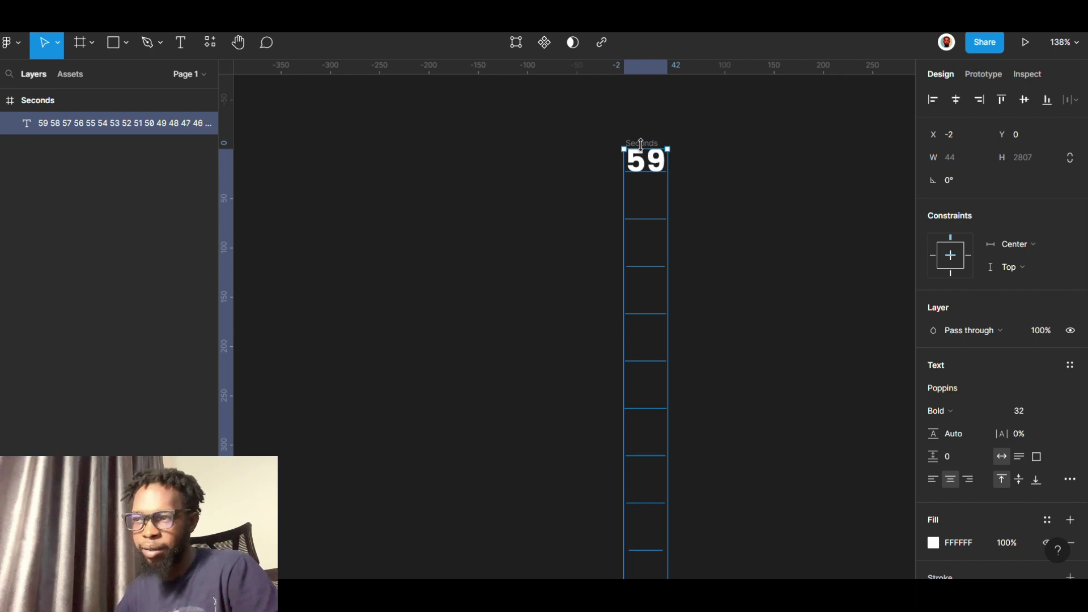
pyautogui.press('Down')
pyautogui.press('Down')
pyautogui.press('Down')
pyautogui.press('Down')
pyautogui.press('Down')
pyautogui.press('Down')
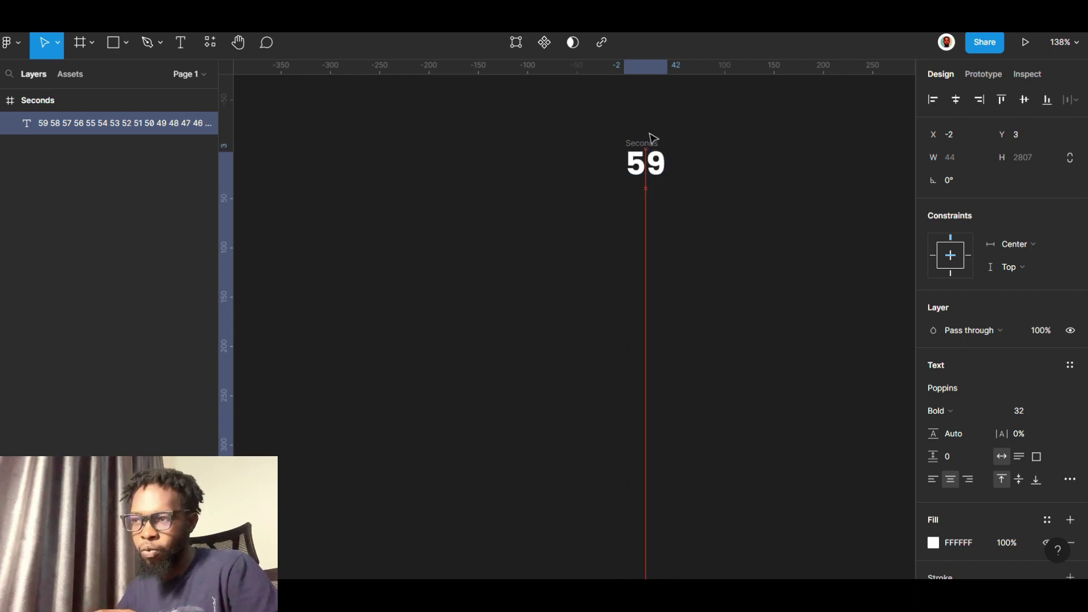
pyautogui.press('Down')
pyautogui.press('Down')
pyautogui.press('Down')
pyautogui.press('Down')
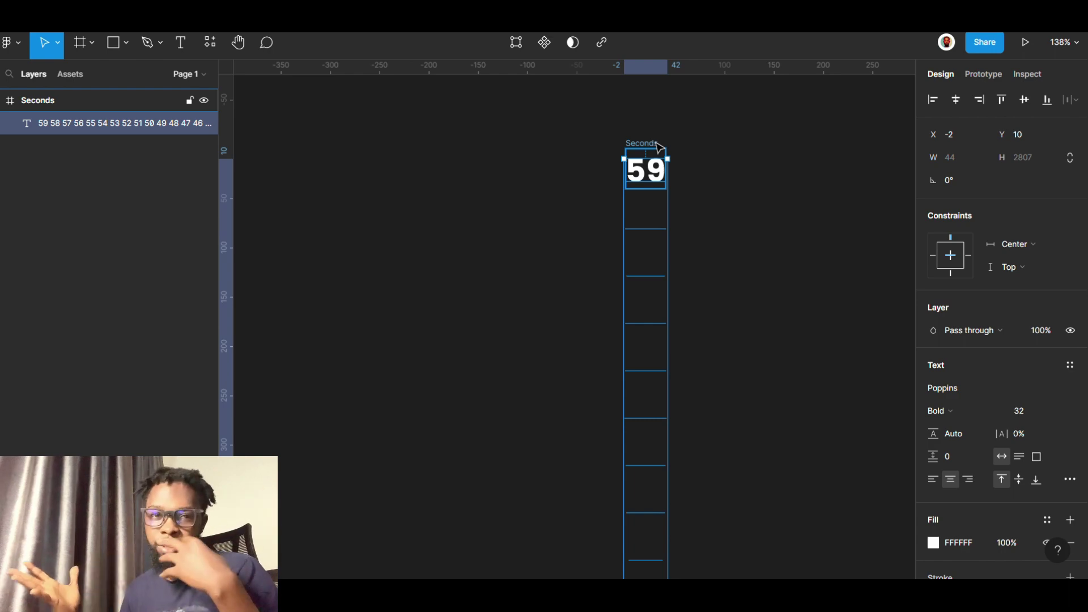
# Move the Seconds frame along with its numbers to about X 63, Y -119
pyautogui.click(656, 147)
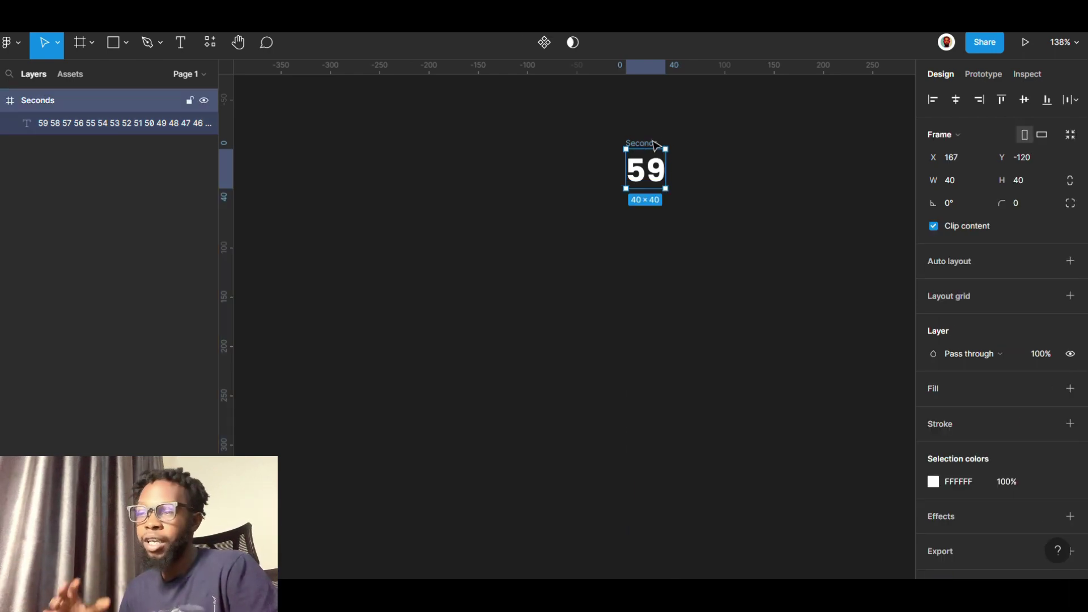
pyautogui.moveTo(656, 146); pyautogui.dragTo(554, 147)
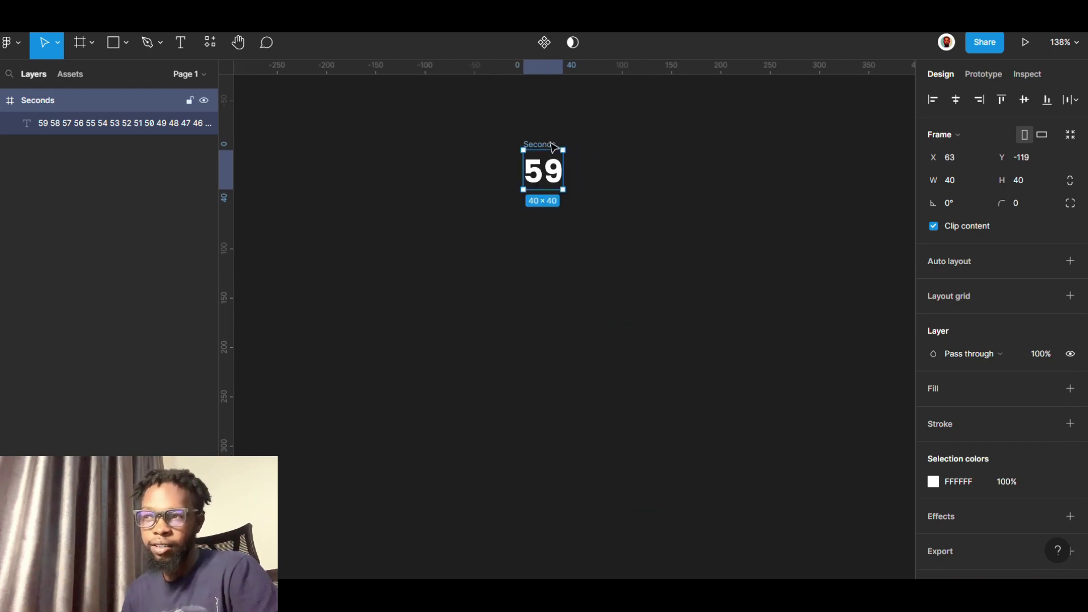
# Duplicate the Seconds frame to X 143 and nudge the copy's number column up to Y -47 to bring 58 into the frame
pyautogui.hotkey('ctrl', 'd')
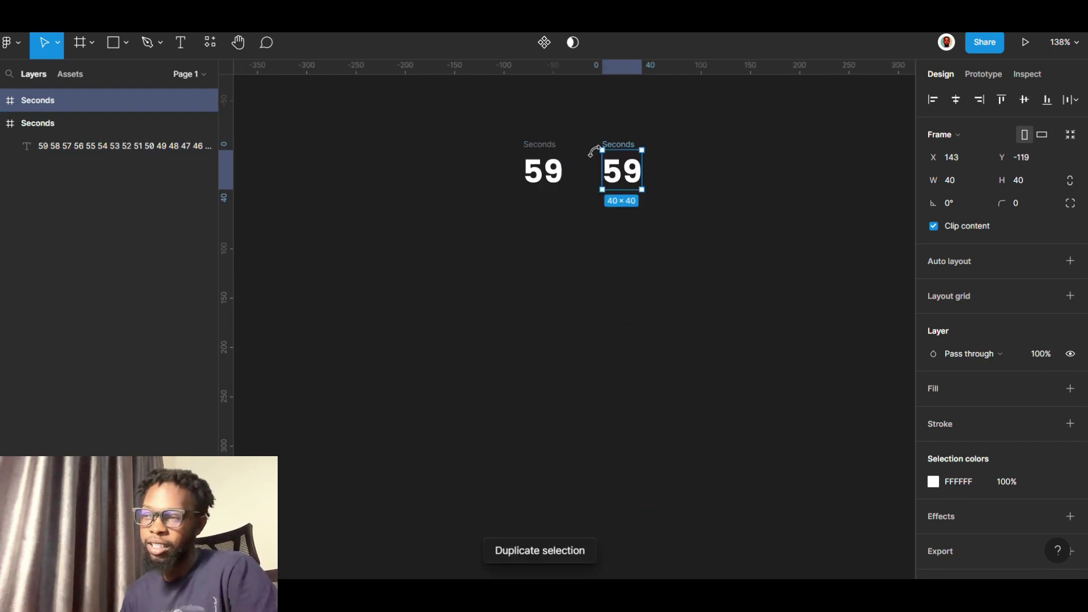
pyautogui.click(628, 174)
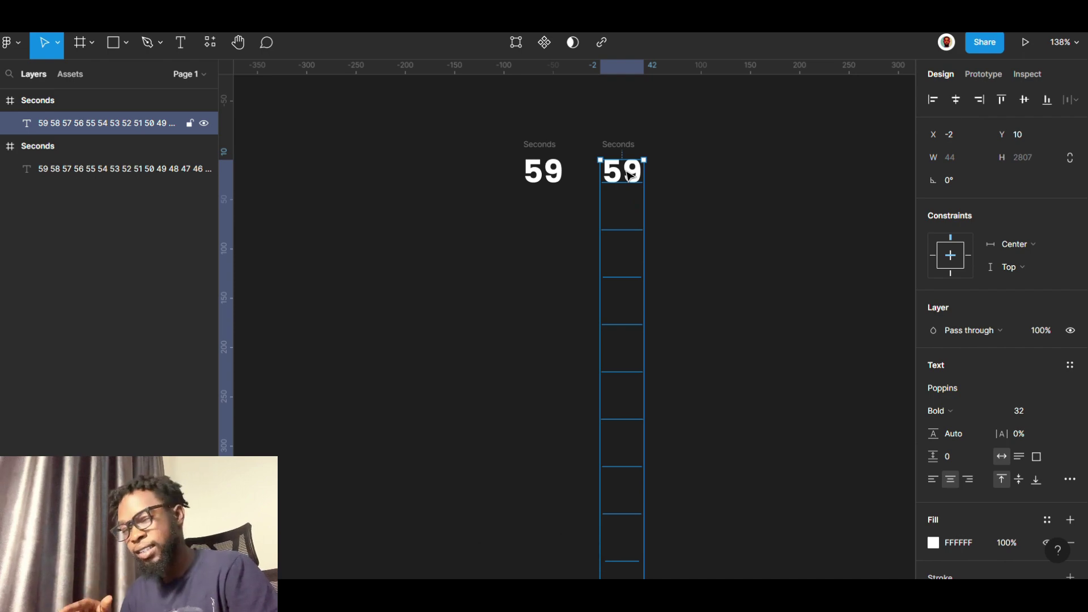
pyautogui.press('Up')
pyautogui.press('Up')
pyautogui.press('Up')
pyautogui.press('Up')
pyautogui.press('Up')
pyautogui.press('Up')
pyautogui.press('Up')
pyautogui.press('Up')
pyautogui.press('Up')
pyautogui.press('Up')
pyautogui.press('Up')
pyautogui.press('Up')
pyautogui.press('Up')
pyautogui.press('Up')
pyautogui.press('Up')
pyautogui.press('Up')
pyautogui.press('Up')
pyautogui.press('Up')
pyautogui.press('Up')
pyautogui.press('Up')
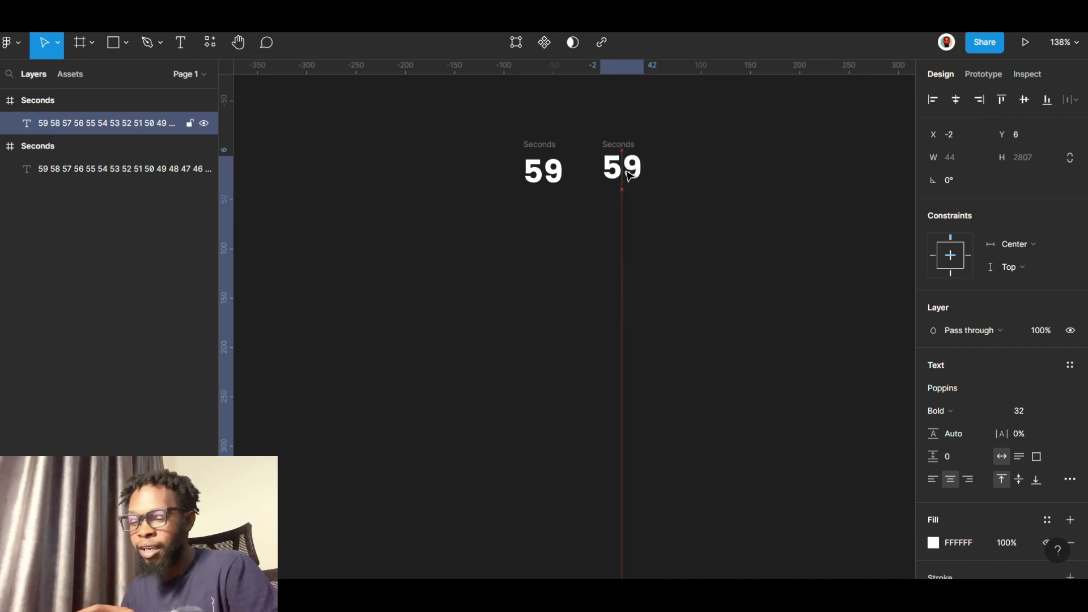
pyautogui.press('Up')
pyautogui.press('Up')
pyautogui.press('Up')
pyautogui.press('Up')
pyautogui.press('Up')
pyautogui.press('Up')
pyautogui.press('Up')
pyautogui.press('Up')
pyautogui.press('Up')
pyautogui.press('Up')
pyautogui.press('Up')
pyautogui.press('Up')
pyautogui.press('Up')
pyautogui.press('Up')
pyautogui.press('Up')
pyautogui.press('Up')
pyautogui.press('Up')
pyautogui.press('Up')
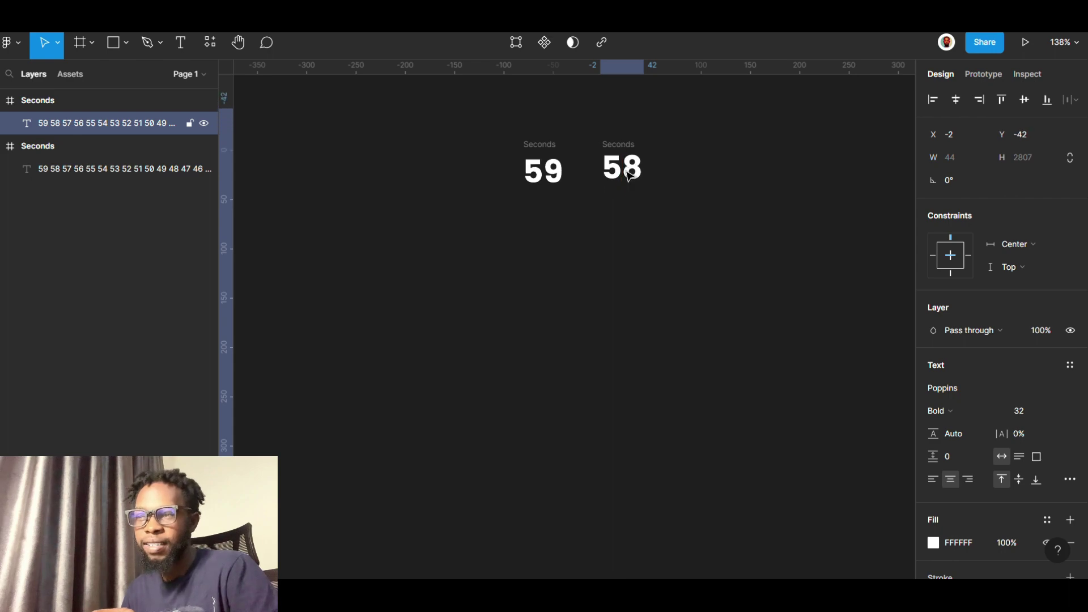
pyautogui.press('Up')
pyautogui.press('Up')
pyautogui.press('Up')
pyautogui.press('Up')
pyautogui.press('Up')
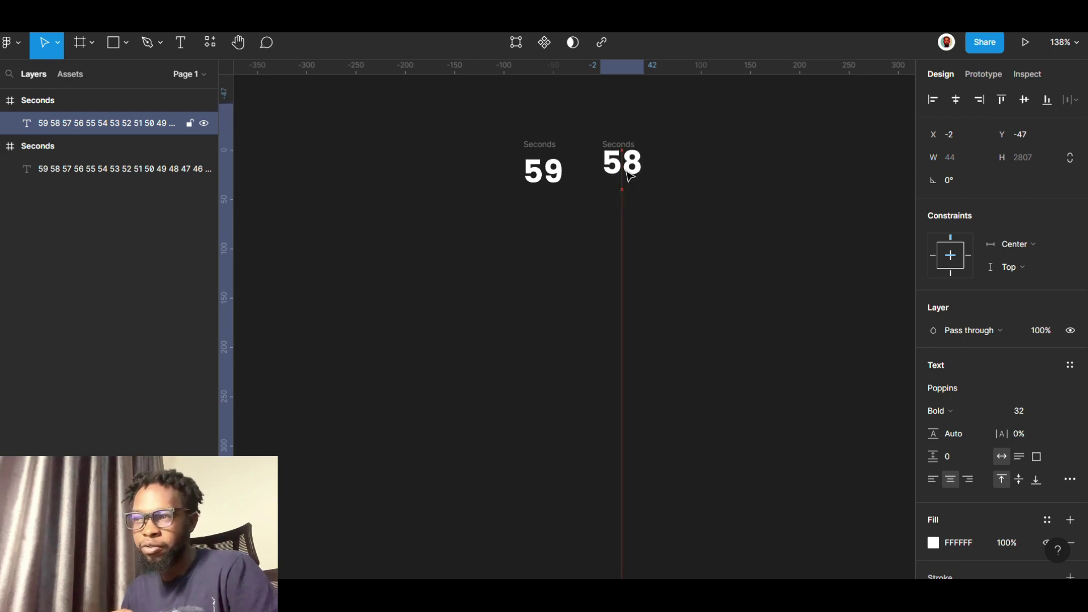
# Nudge the copy's number column back down to Y -38 so 58 lines up with the 59 in the original frame
pyautogui.press('Down')
pyautogui.press('Down')
pyautogui.press('Down')
pyautogui.press('Down')
pyautogui.press('Down')
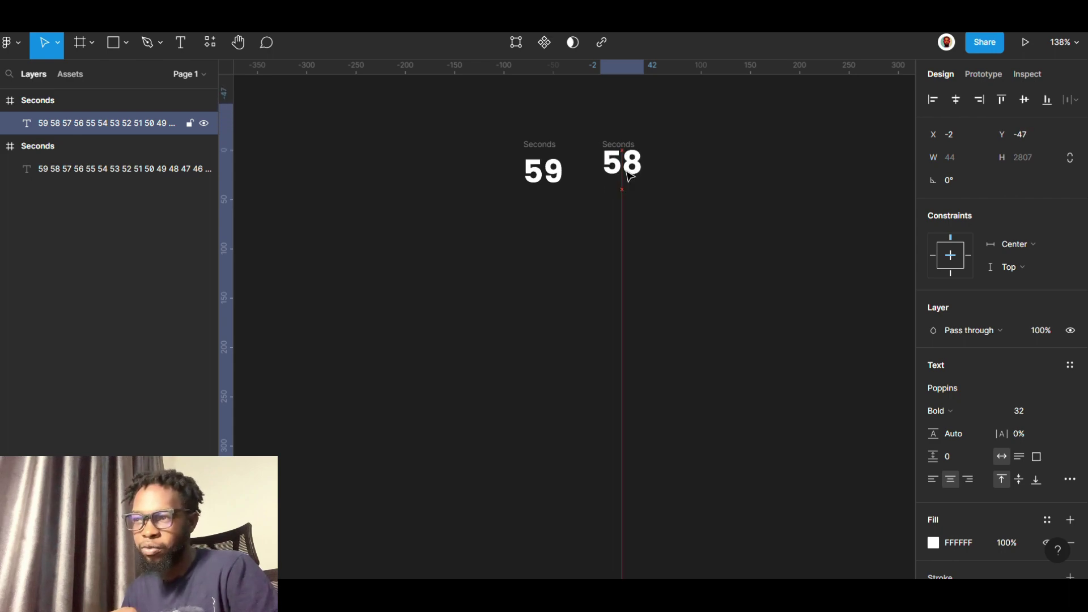
pyautogui.press('Down')
pyautogui.press('Down')
pyautogui.press('Down')
pyautogui.press('Down')
pyautogui.press('Down')
pyautogui.press('Down')
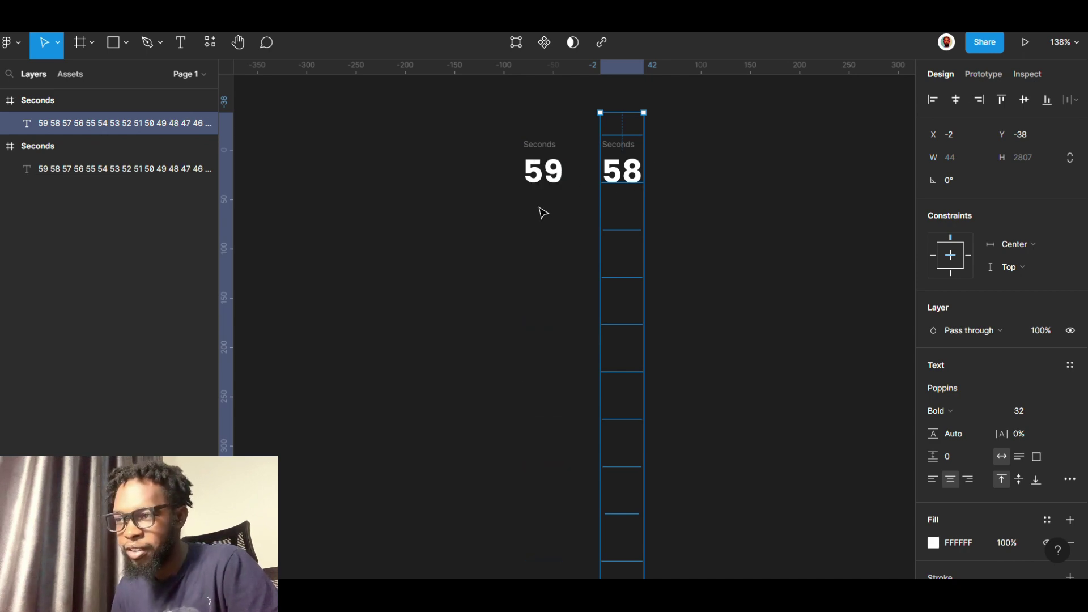
pyautogui.click(471, 205)
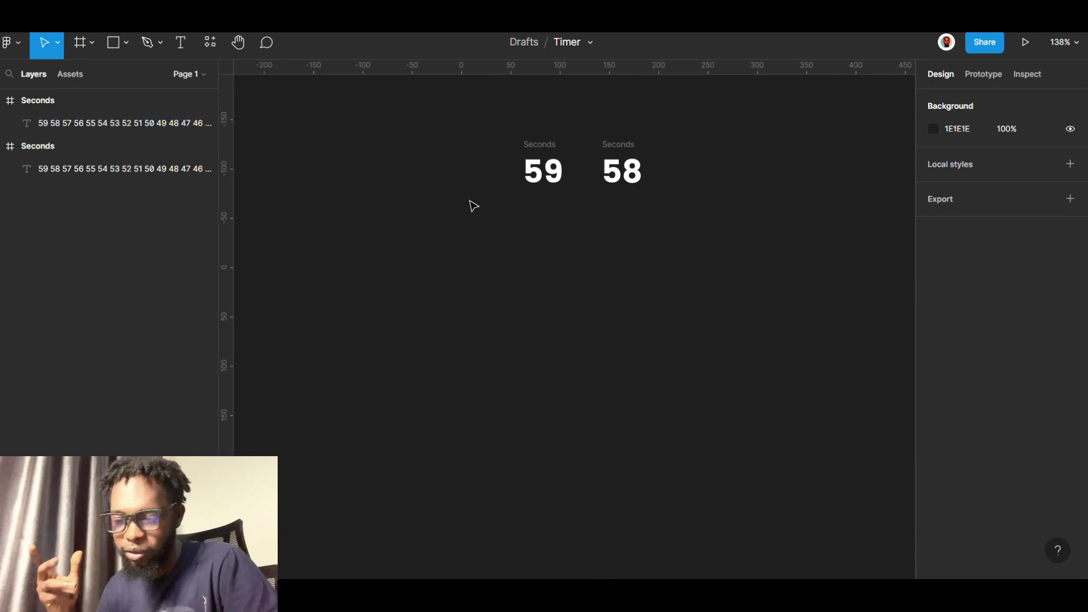
# Duplicate the Seconds frame showing 58 to extend the row with further copies at 40 px spacing
pyautogui.click(631, 148)
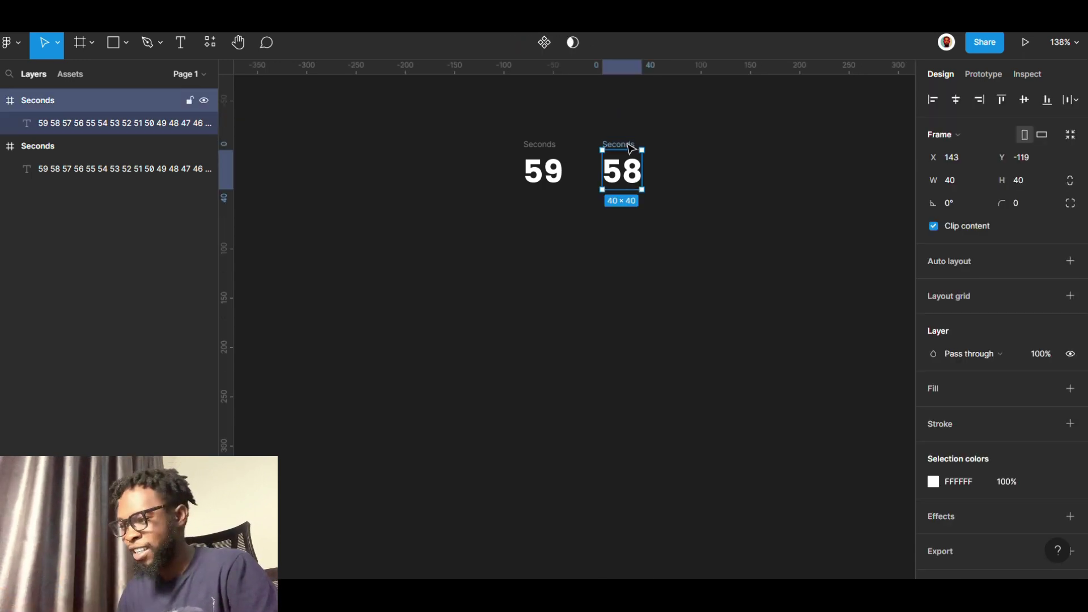
pyautogui.hotkey('ctrl', 'd')
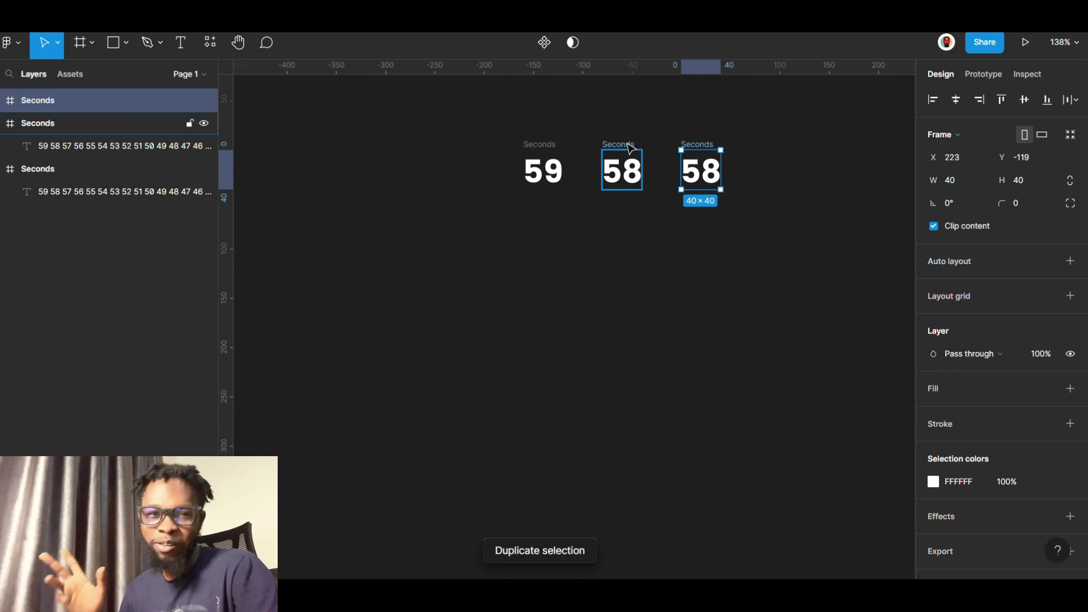
pyautogui.hotkey('ctrl', 'd')
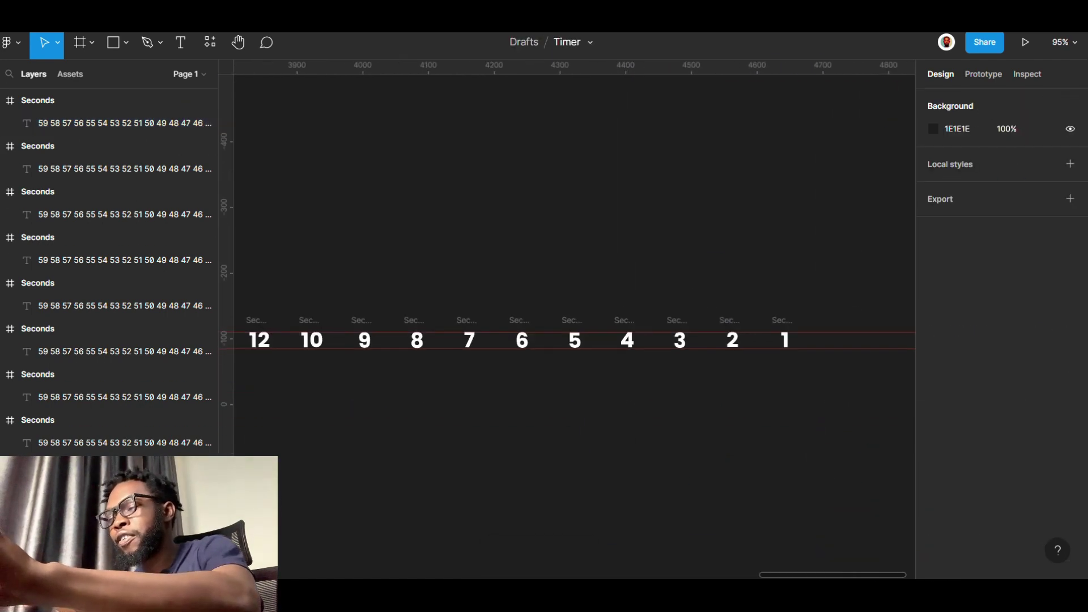
# Select the whole row of Seconds frames from 59 to 1 and try distributing their vertical spacing
pyautogui.scroll(-10, 901, 323)
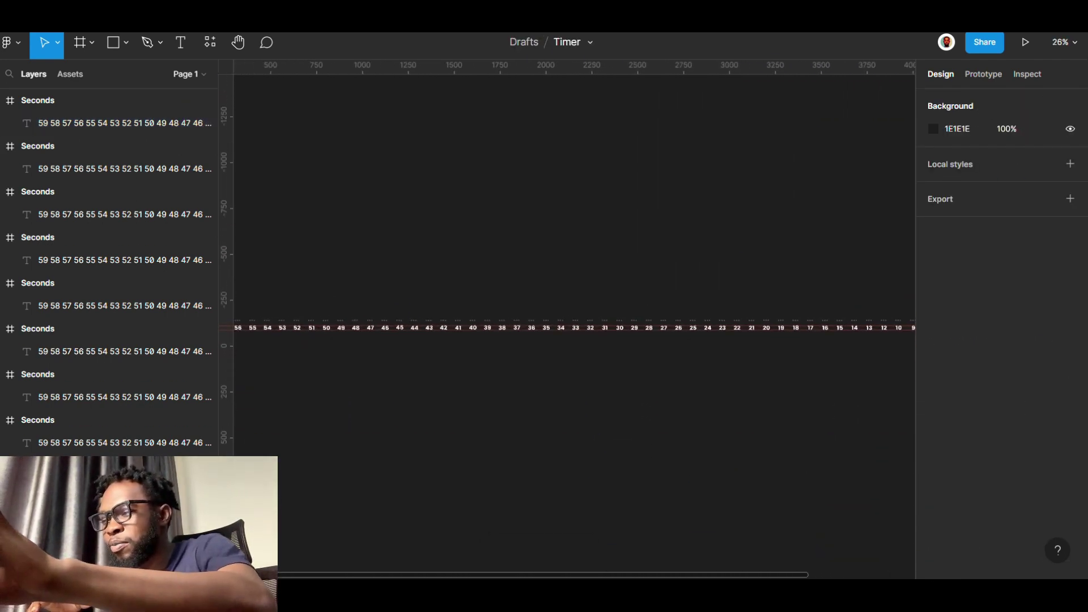
pyautogui.scroll(-3, 572, 326)
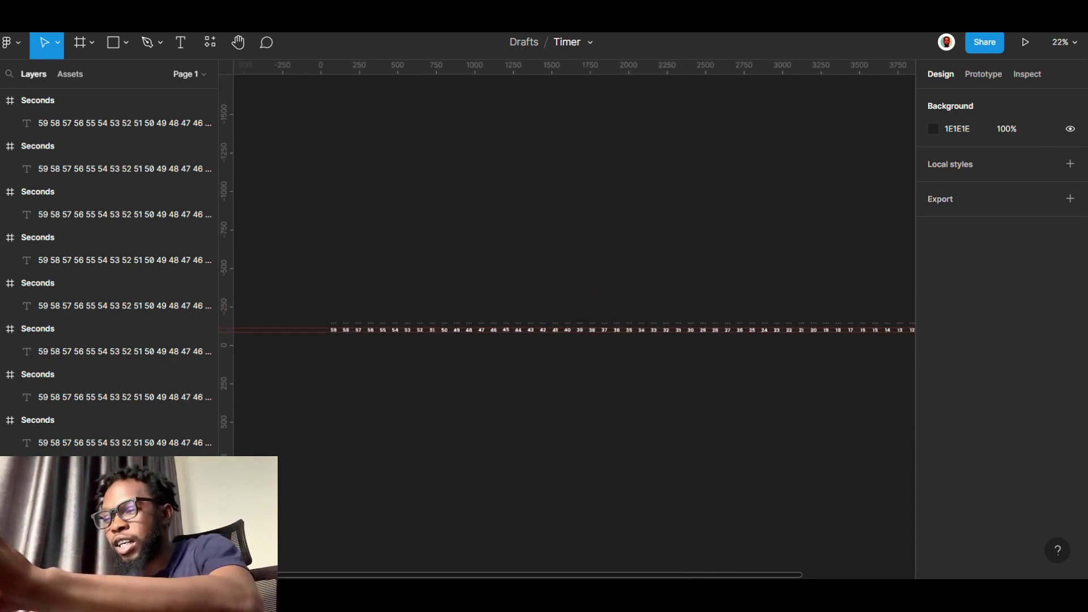
pyautogui.scroll(-2, 619, 201)
pyautogui.hscroll(-3, 619, 200)
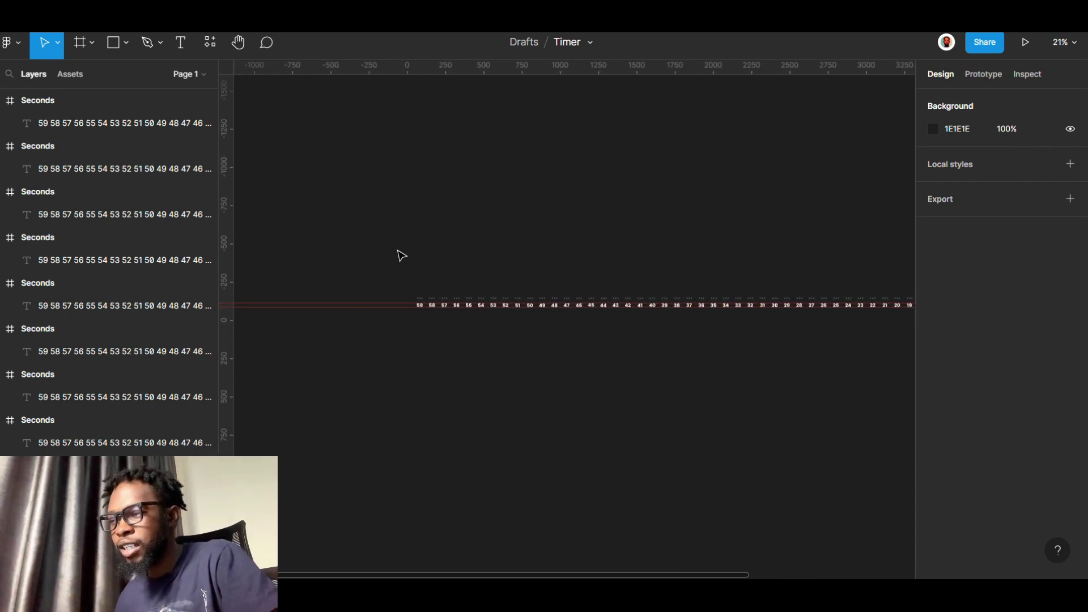
pyautogui.moveTo(400, 277); pyautogui.dragTo(841, 349)
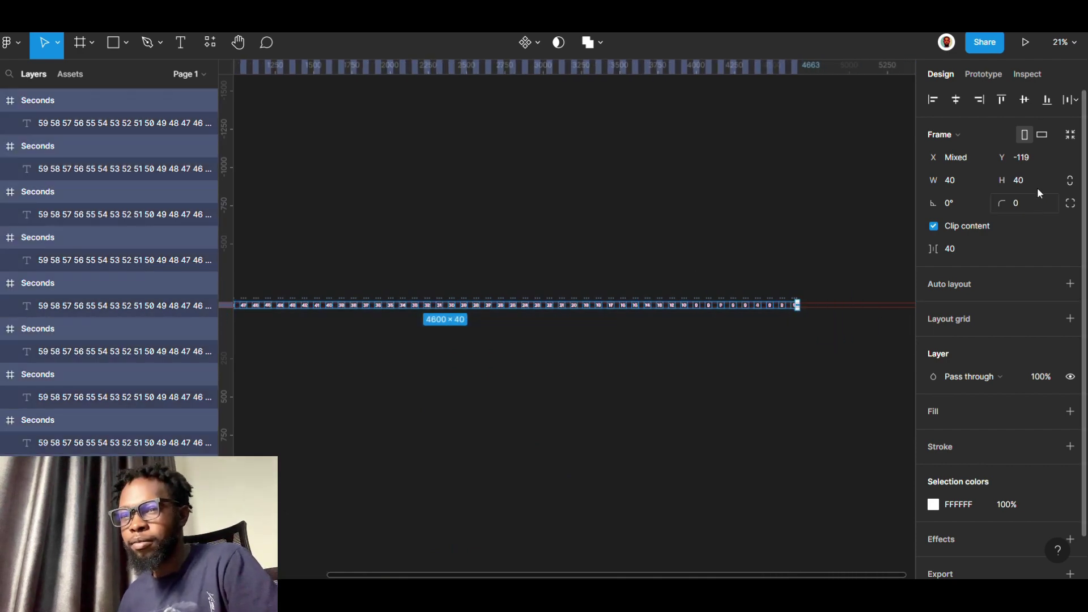
pyautogui.click(1077, 102)
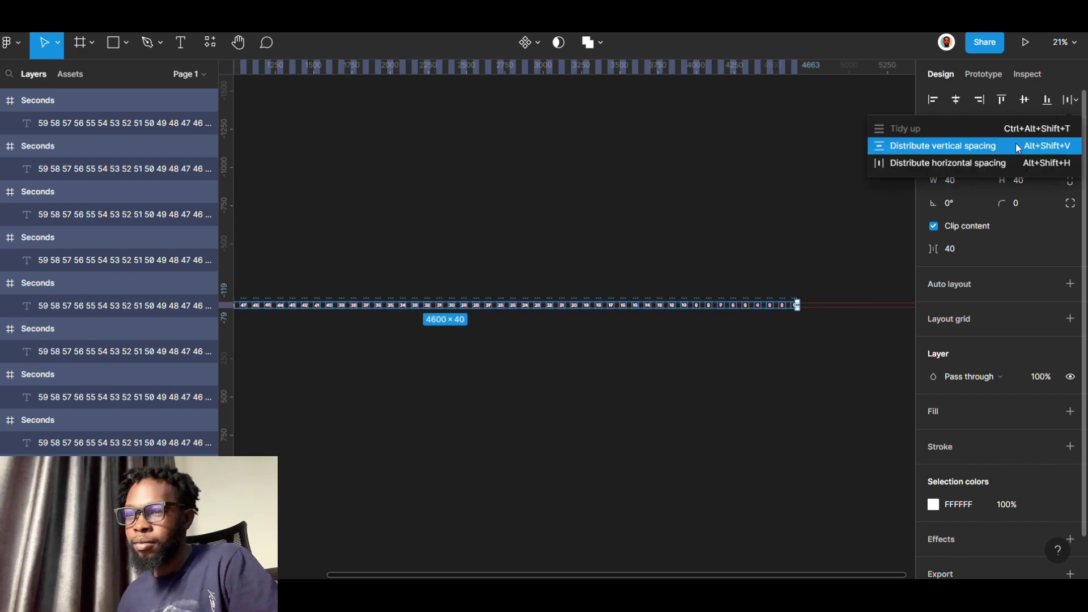
pyautogui.click(938, 148)
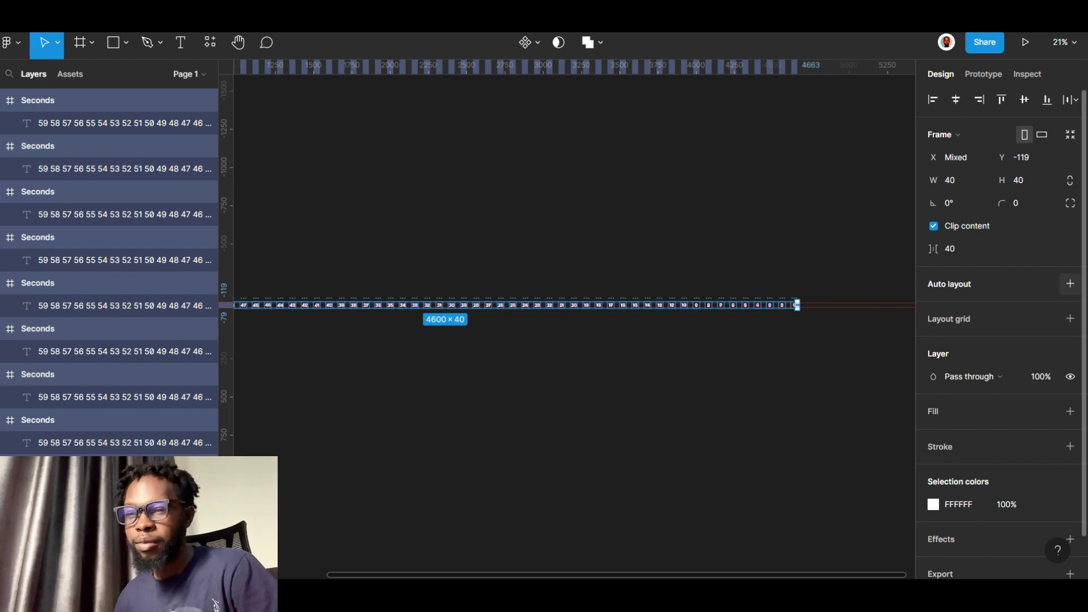
# Add auto layout to the selected Seconds frames and set its direction to vertical, stacking them in one column
pyautogui.click(1065, 289)
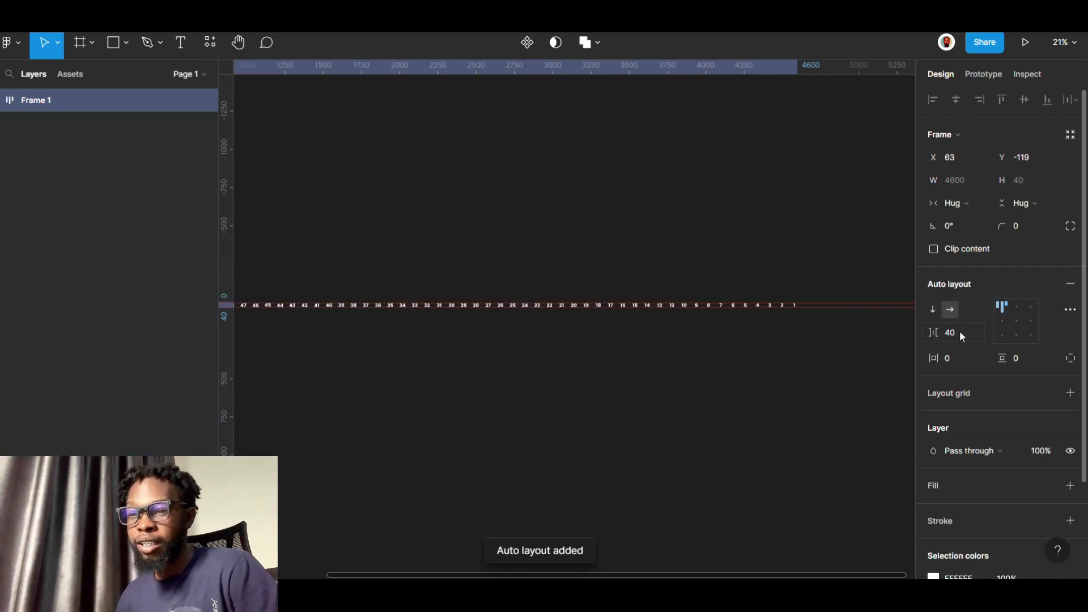
pyautogui.click(933, 310)
pyautogui.scroll(5, 570, 300)
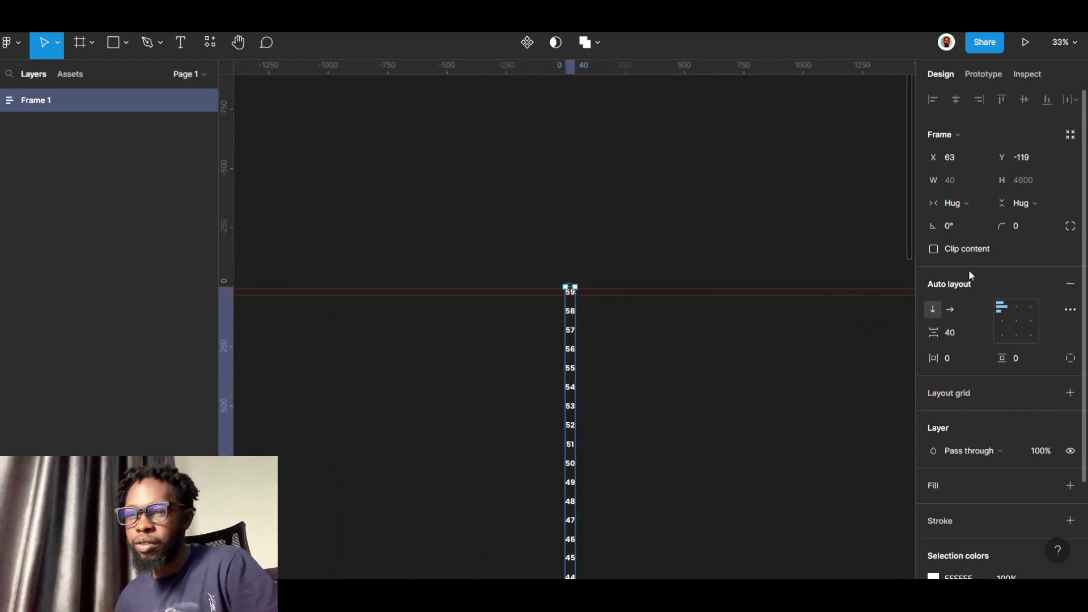
# Remove the auto layout and ungroup the wrapping frame, leaving the Seconds frames as a loose vertical column
pyautogui.click(1071, 290)
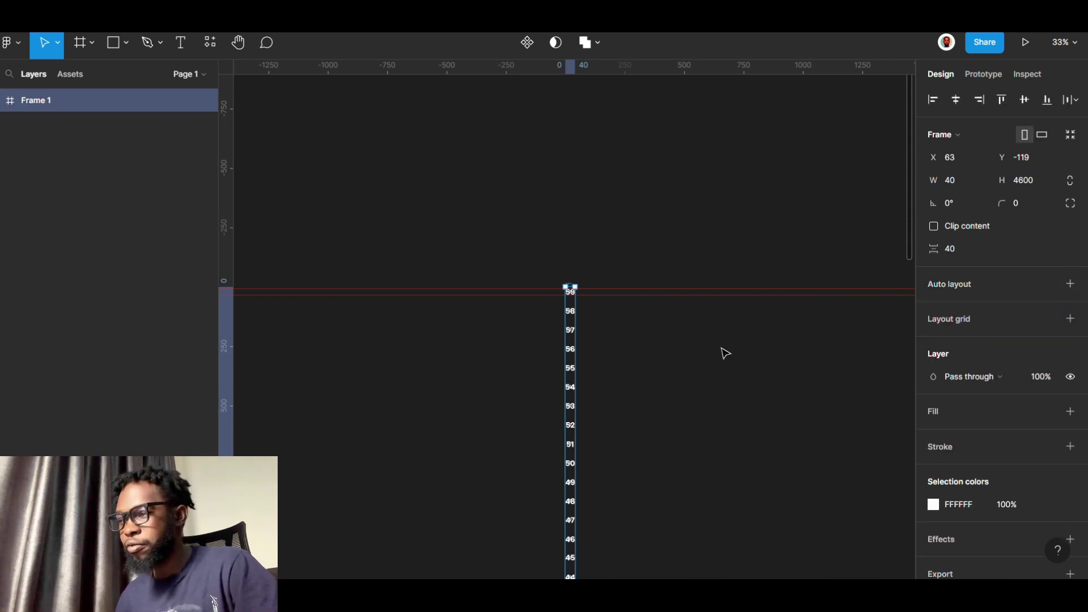
pyautogui.rightClick(570, 348)
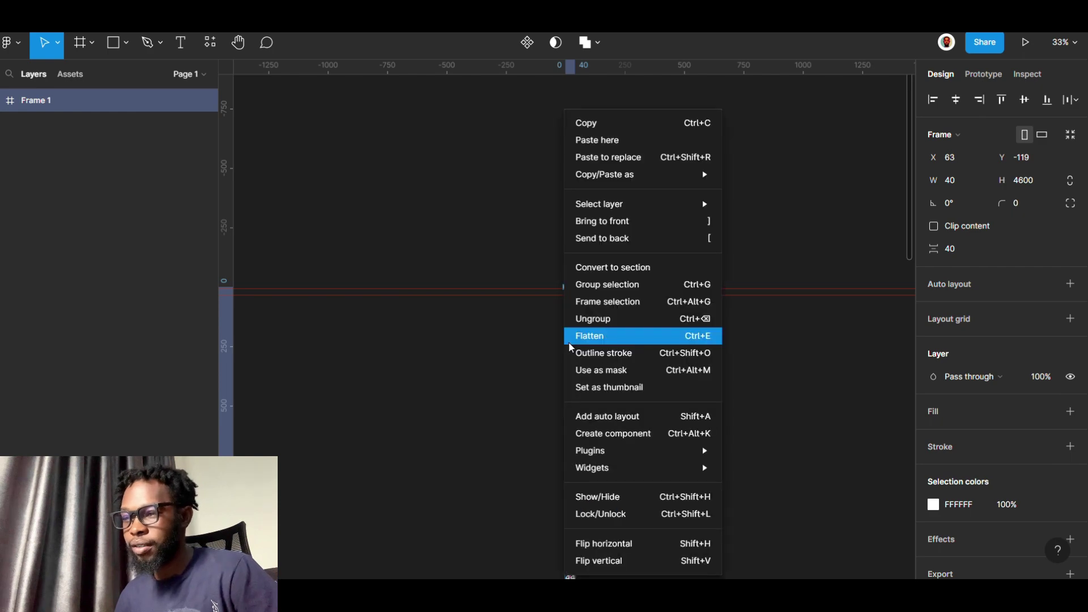
pyautogui.click(600, 327)
pyautogui.scroll(3, 610, 355)
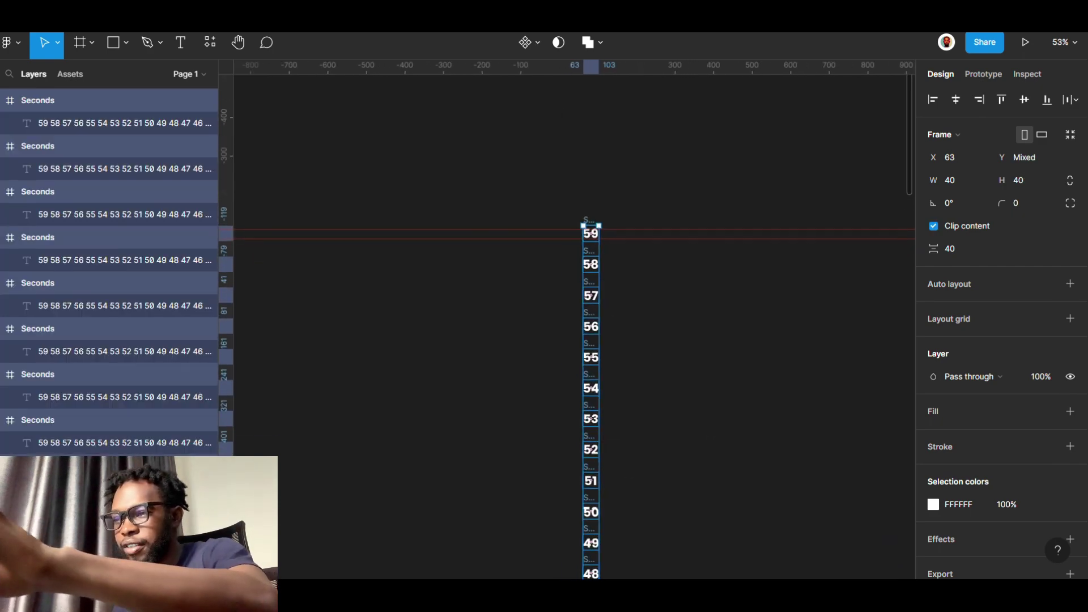
pyautogui.scroll(4, 600, 357)
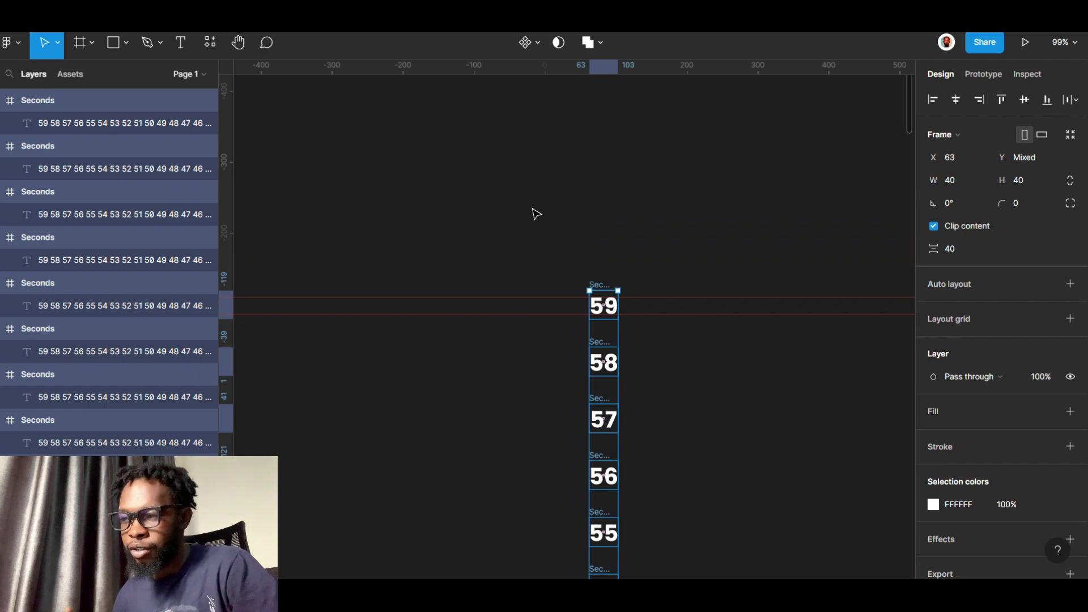
pyautogui.click(535, 214)
# Select all the Seconds frames in the column and combine them into a component set
pyautogui.scroll(-3, 535, 213)
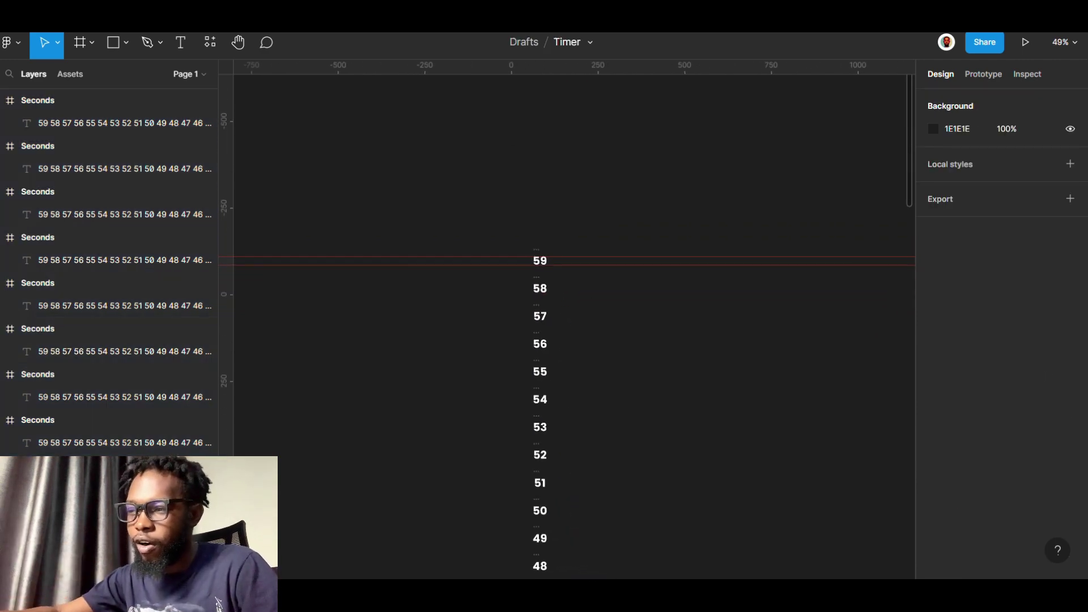
pyautogui.scroll(-5, 544, 215)
pyautogui.scroll(-5, 544, 328)
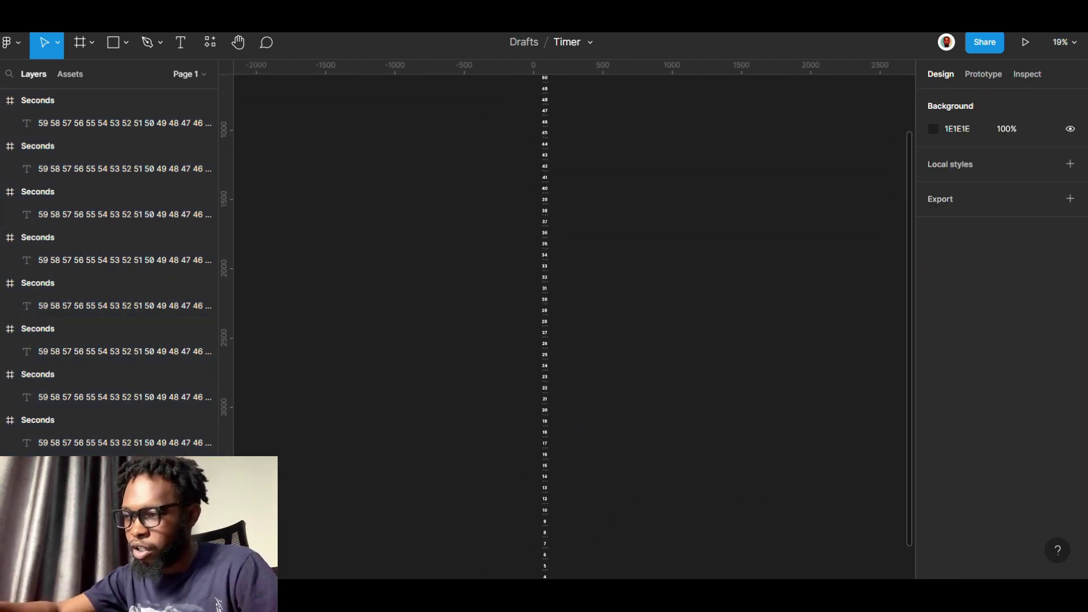
pyautogui.scroll(6, 541, 132)
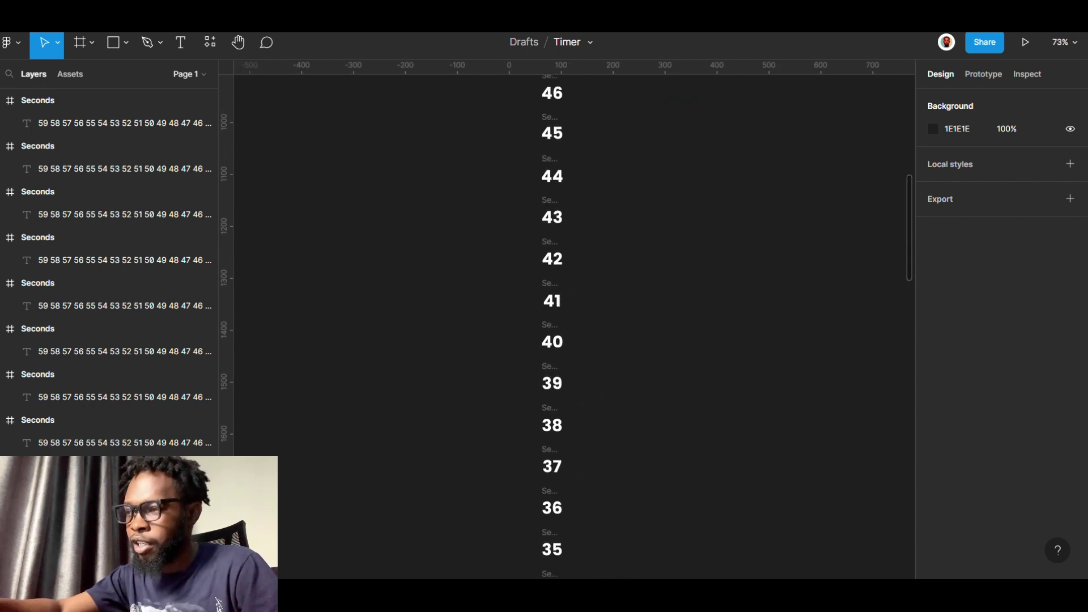
pyautogui.scroll(-8, 544, 283)
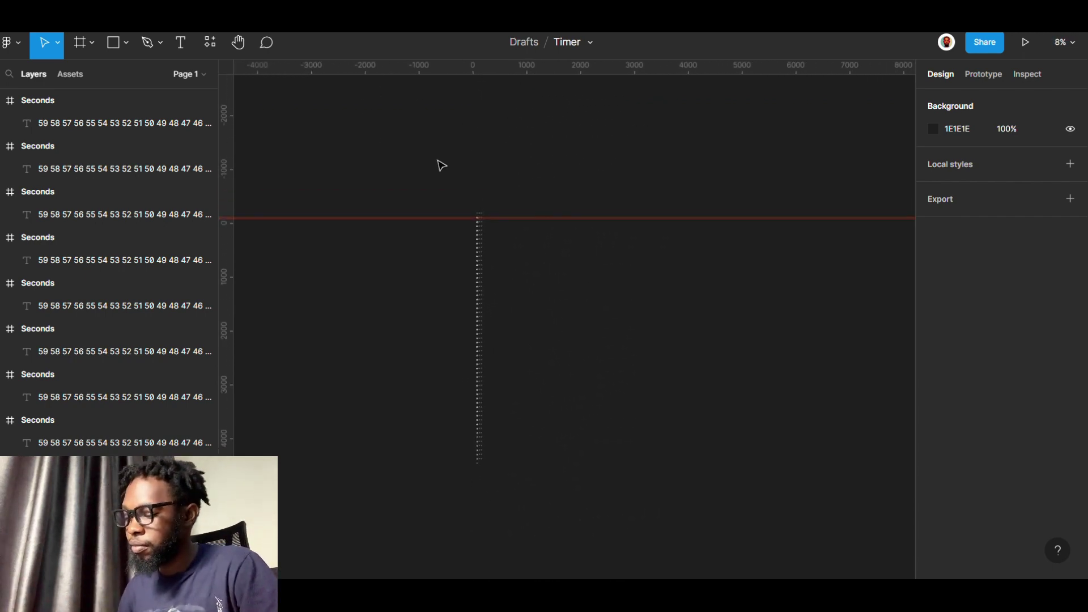
pyautogui.hotkey('ctrl', 'a')
pyautogui.scroll(2, 536, 162)
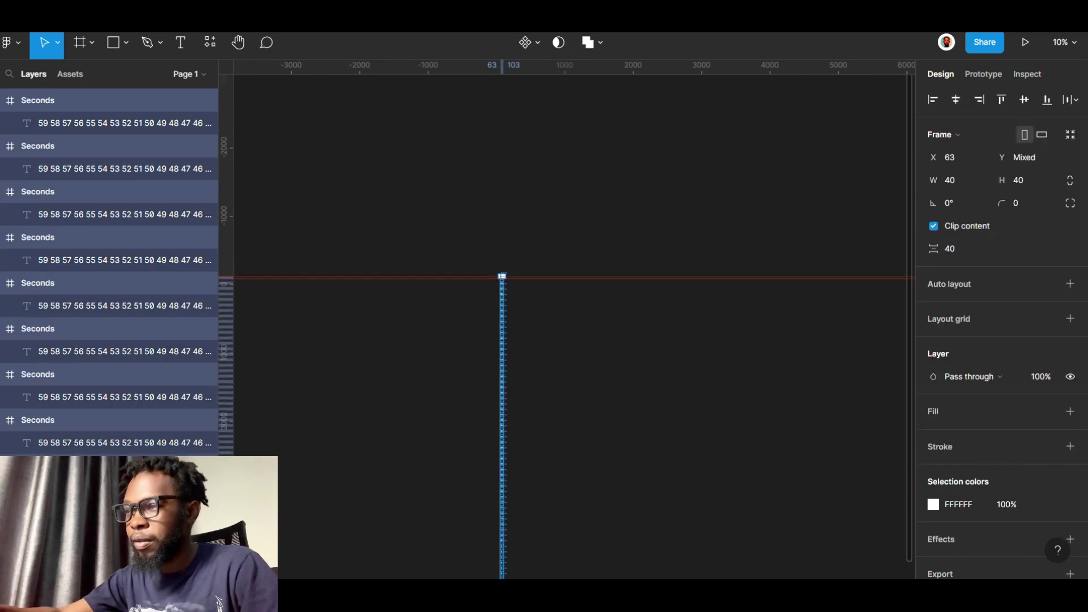
pyautogui.click(535, 56)
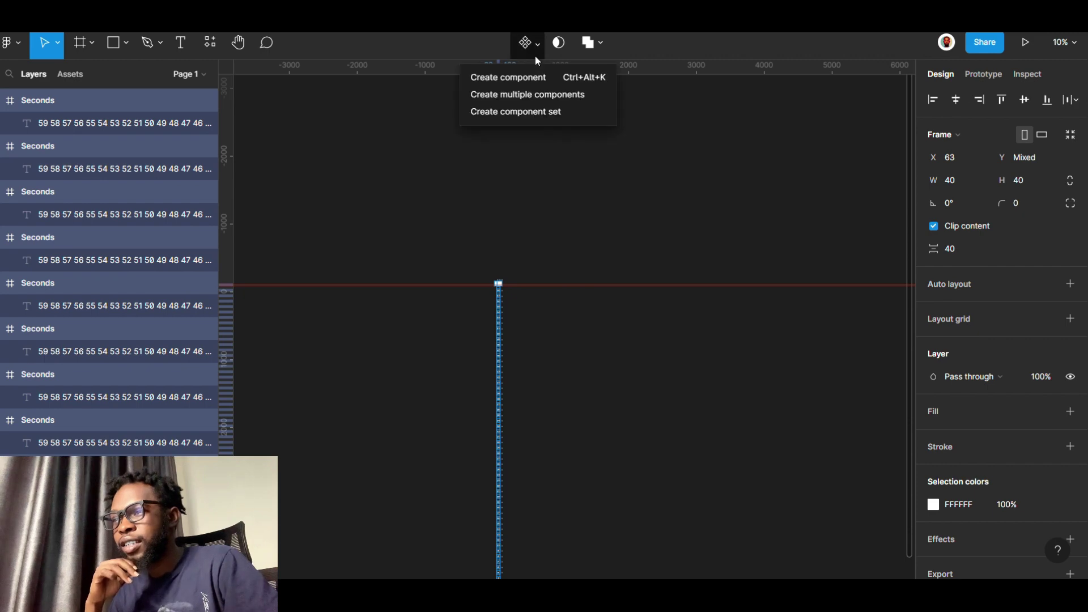
pyautogui.click(548, 112)
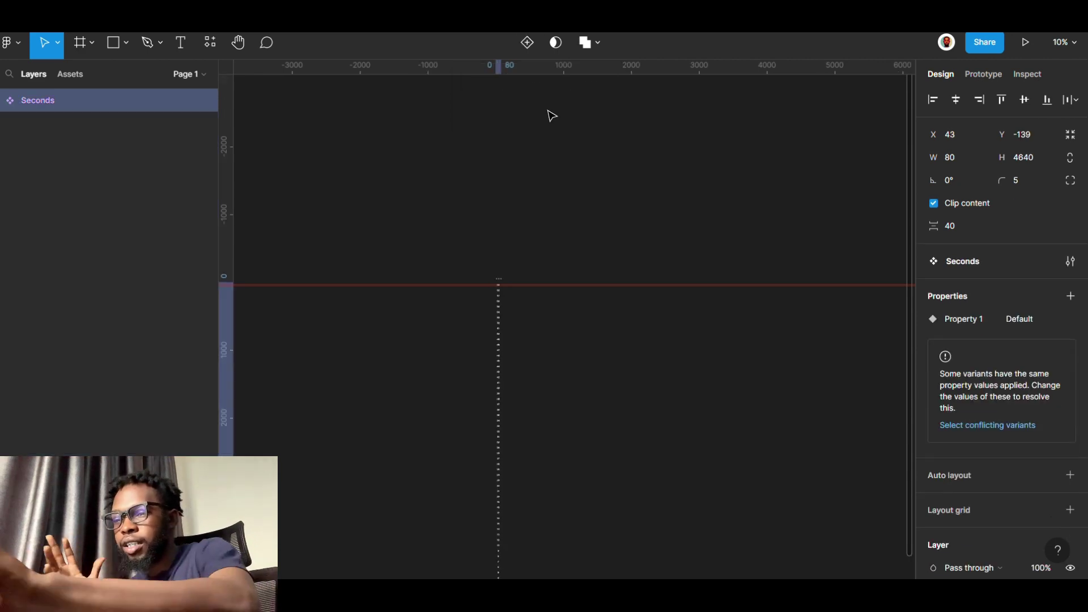
# Select the 58 variant in the Seconds component set and look through the variants in the layer list
pyautogui.scroll(10, 500, 265)
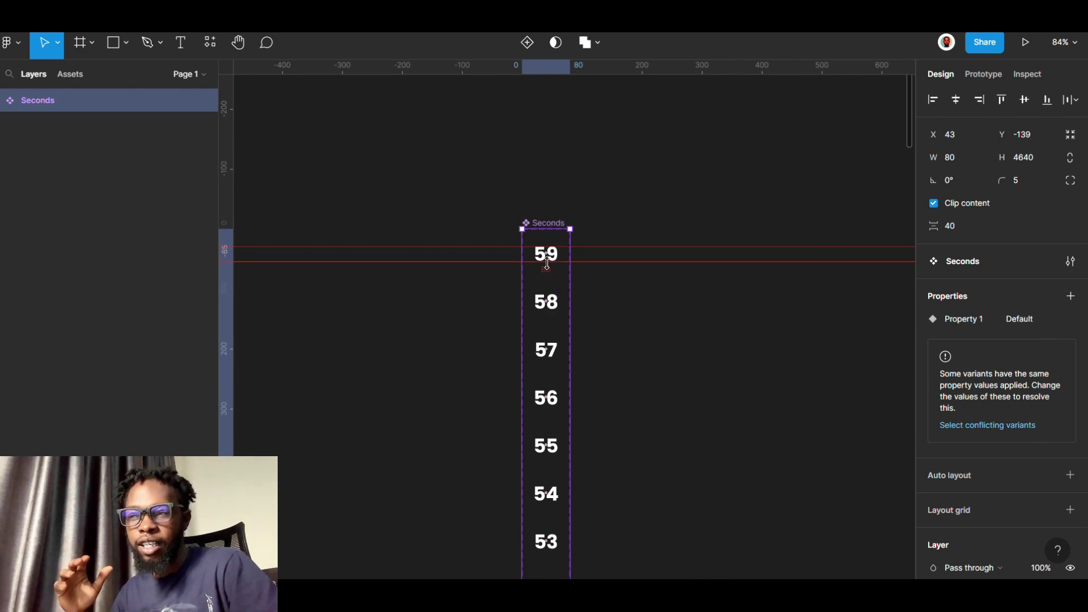
pyautogui.click(557, 301)
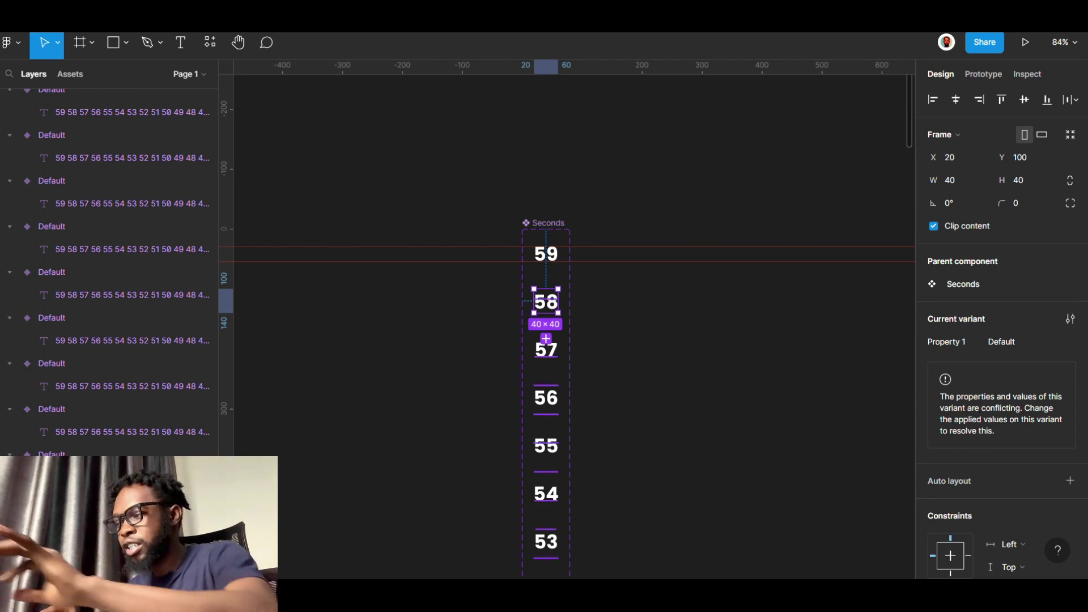
pyautogui.scroll(-1, 108, 272)
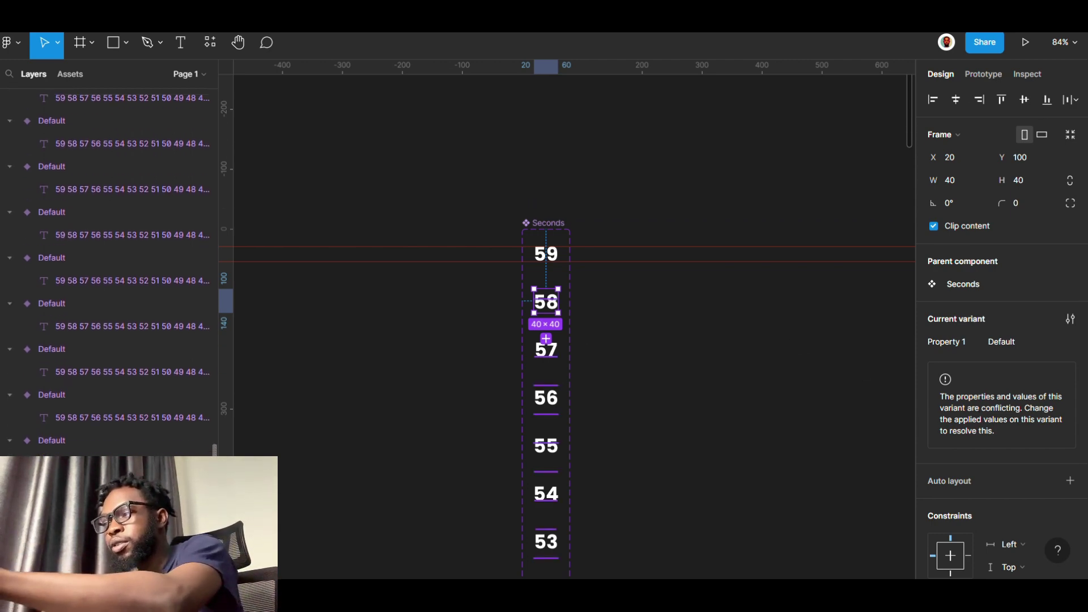
pyautogui.scroll(5, 107, 272)
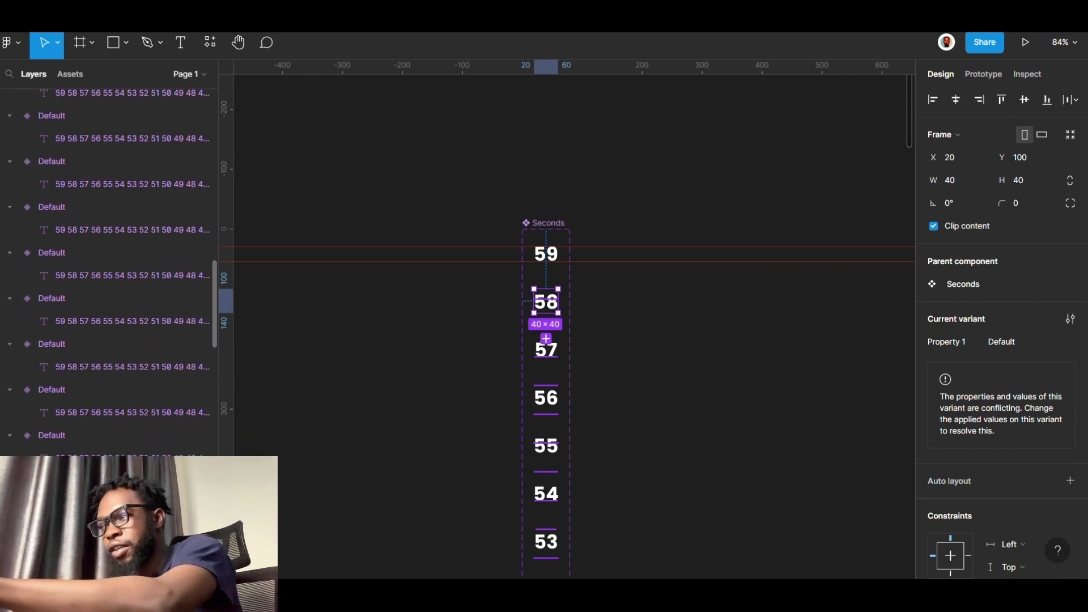
pyautogui.scroll(5, 108, 272)
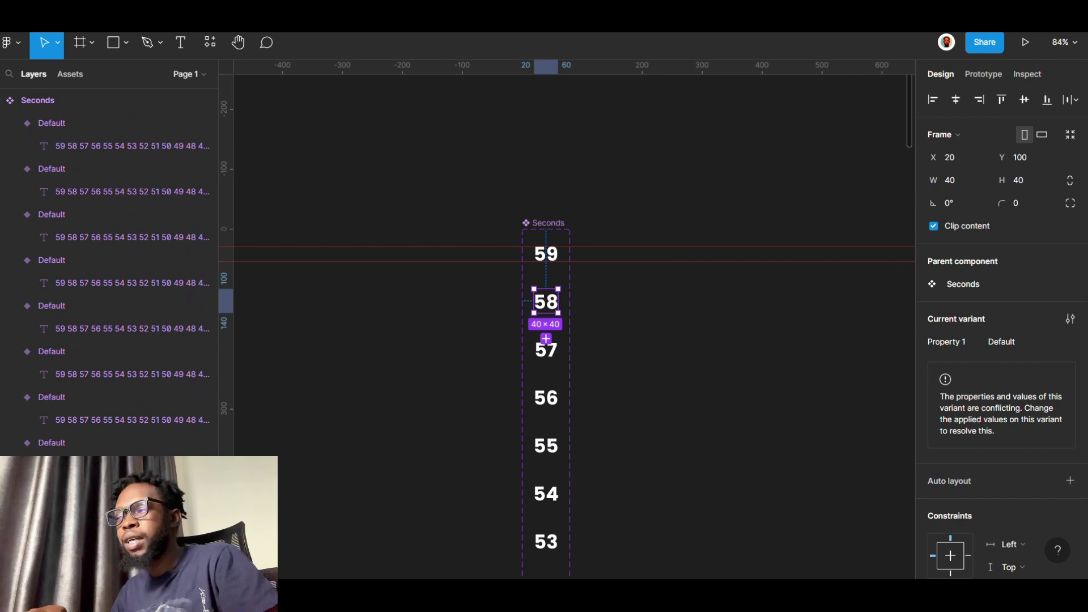
# Select all Seconds variants from 58 down to the end of the set and open the bulk rename for their layers
pyautogui.keyDown('shift'); pyautogui.click(87, 120); pyautogui.keyUp('shift')
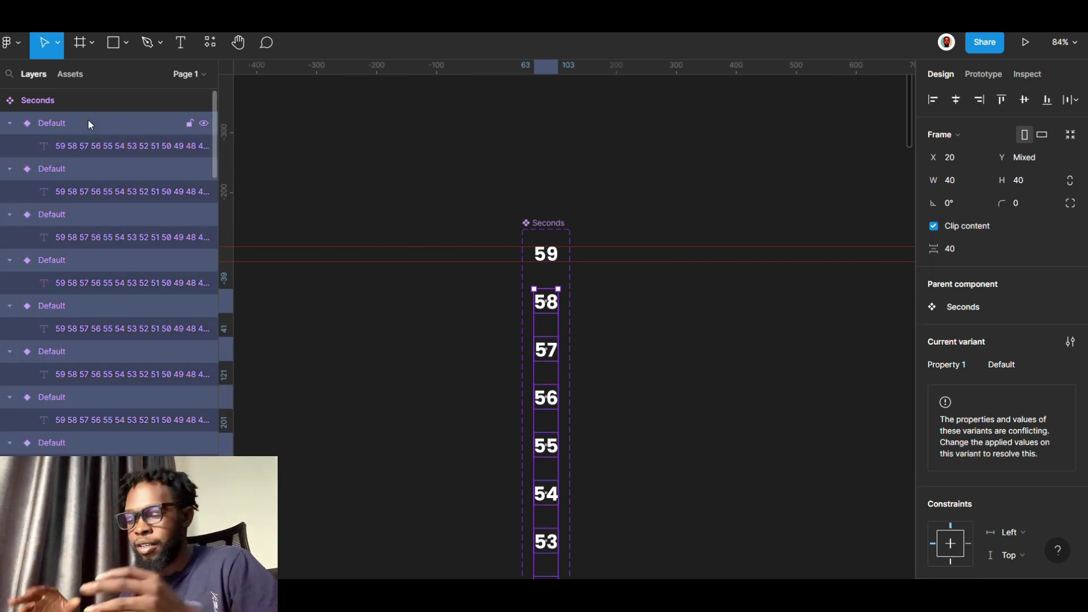
pyautogui.hotkey('ctrl', 'r')
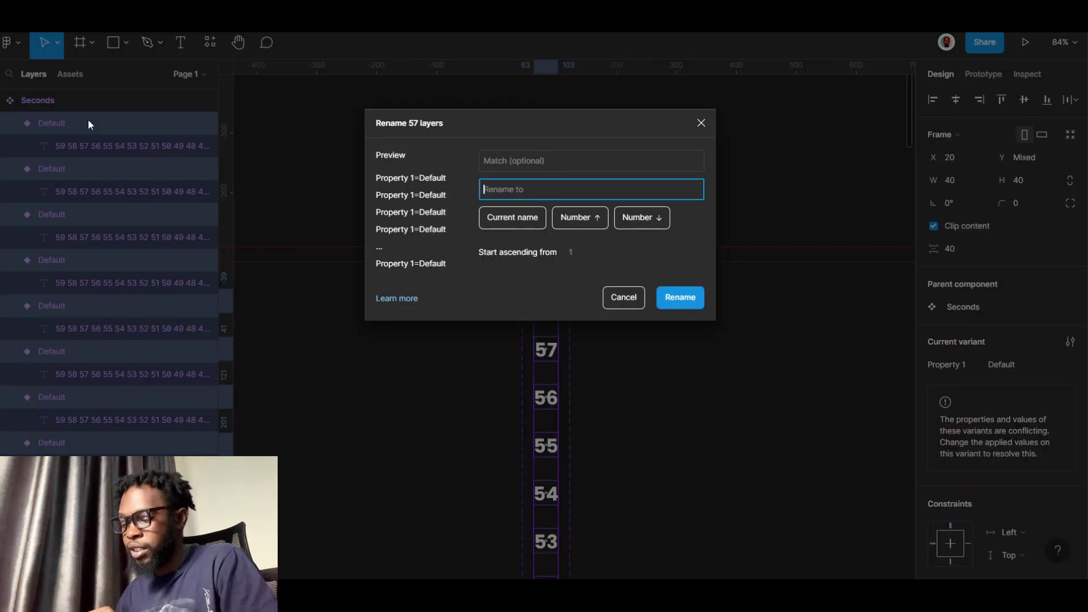
pyautogui.write('second')
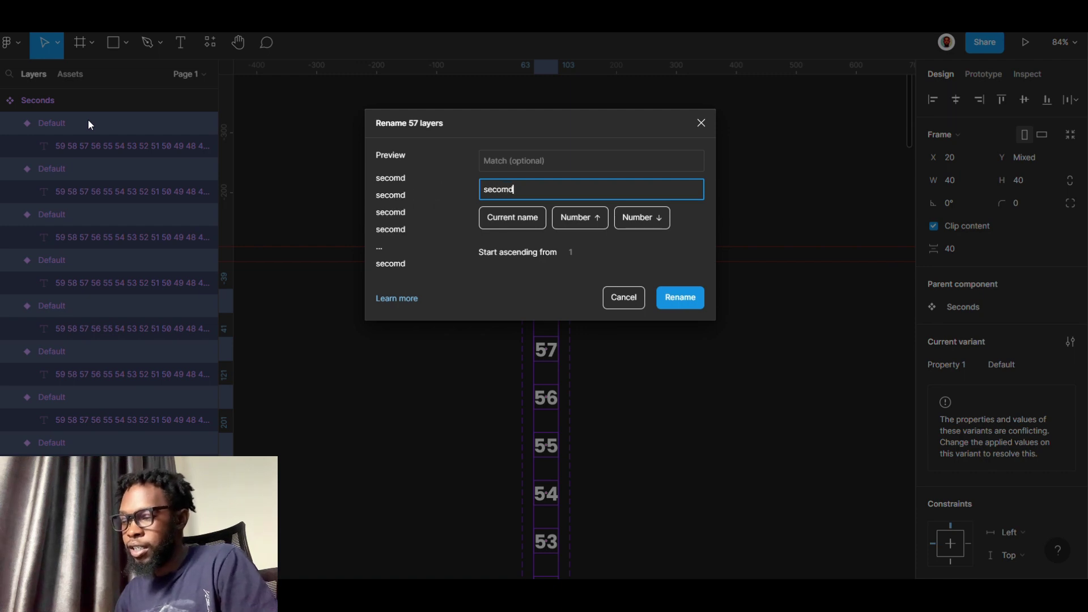
pyautogui.press('BackSpace')
pyautogui.press('BackSpace')
pyautogui.press('BackSpace')
pyautogui.press('BackSpace')
pyautogui.press('BackSpace')
pyautogui.press('BackSpace')
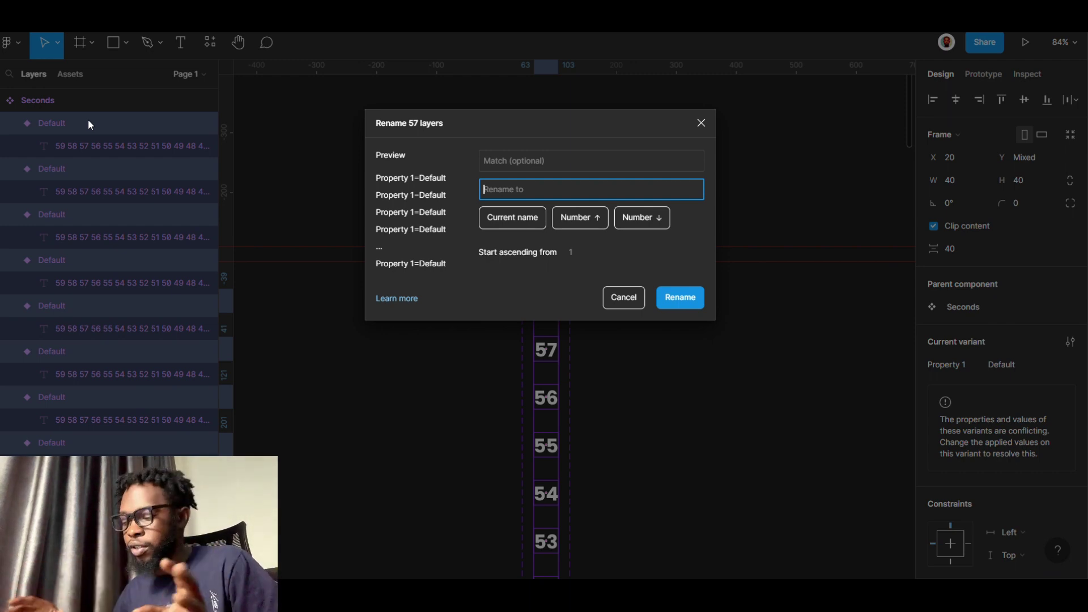
# Rename the selected variants to "Seconds=second" followed by an ascending number starting from 1, and clear the selection
pyautogui.write('Seco')
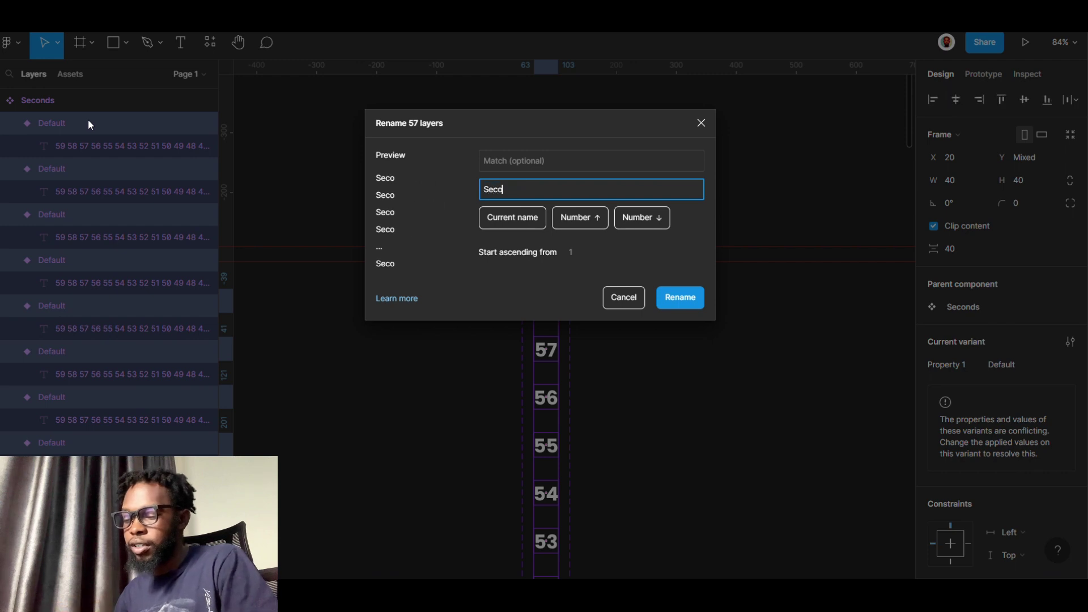
pyautogui.write('nds')
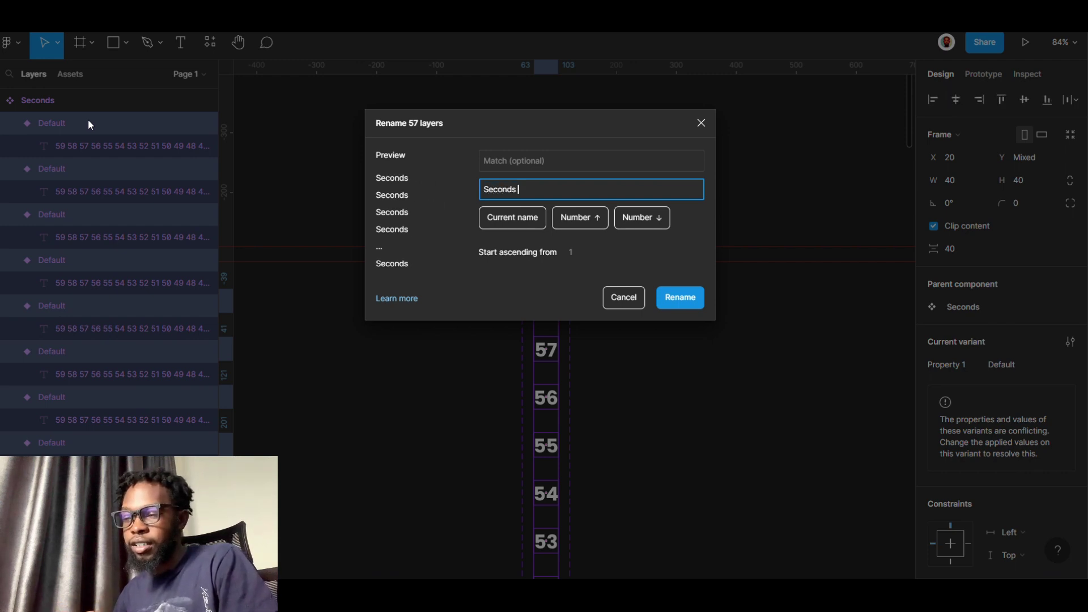
pyautogui.write(' =')
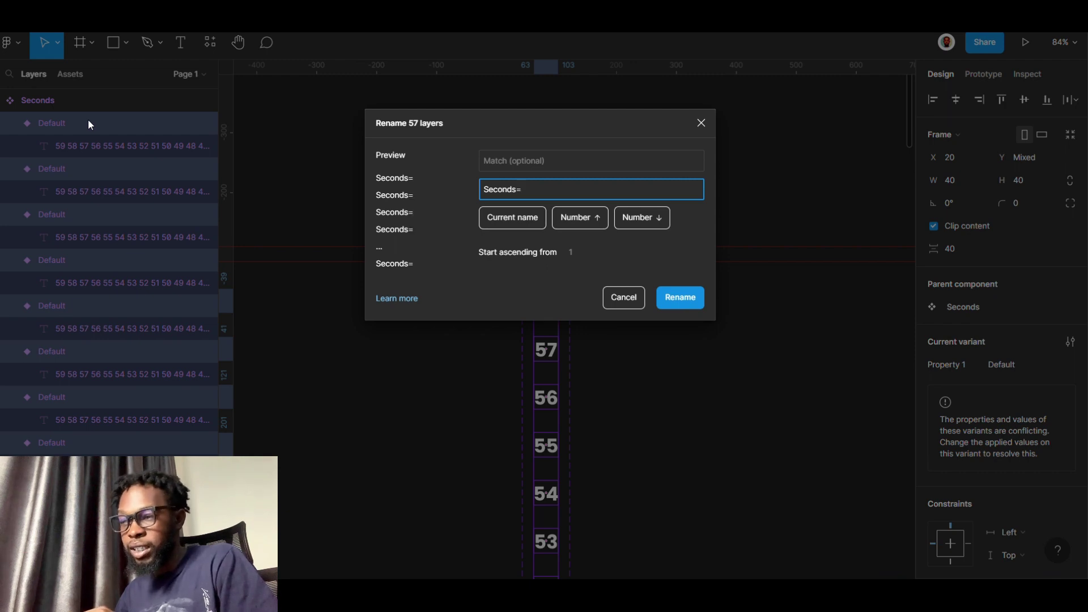
pyautogui.write('second')
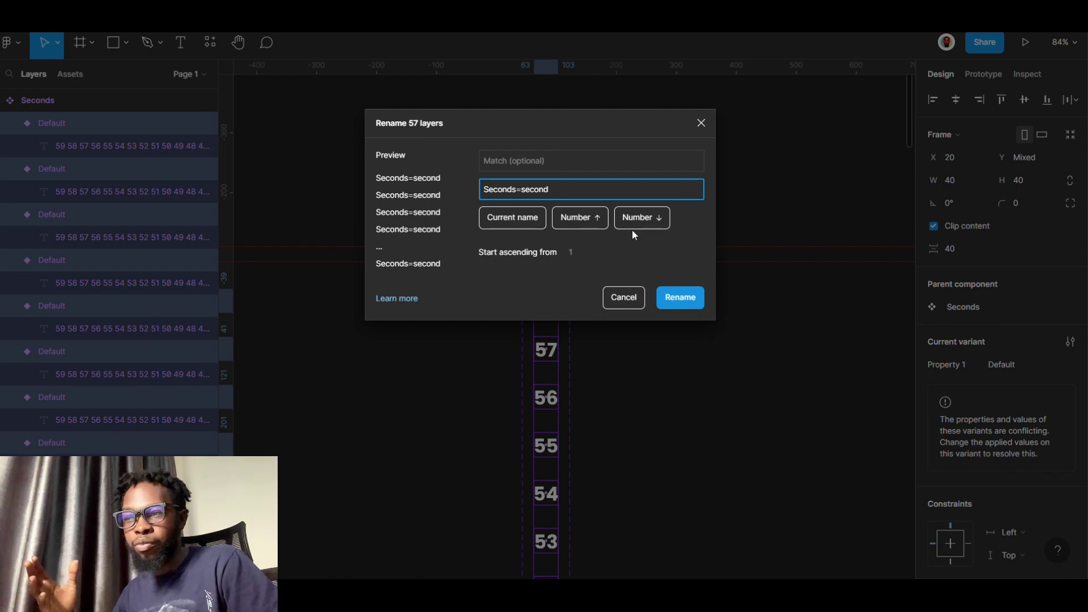
pyautogui.click(591, 218)
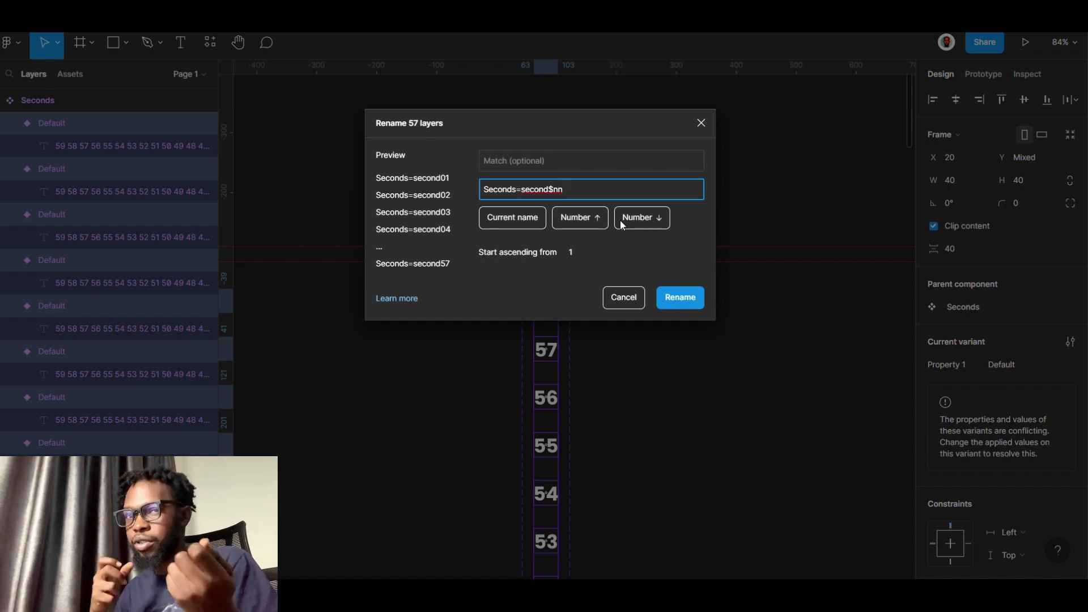
pyautogui.click(677, 304)
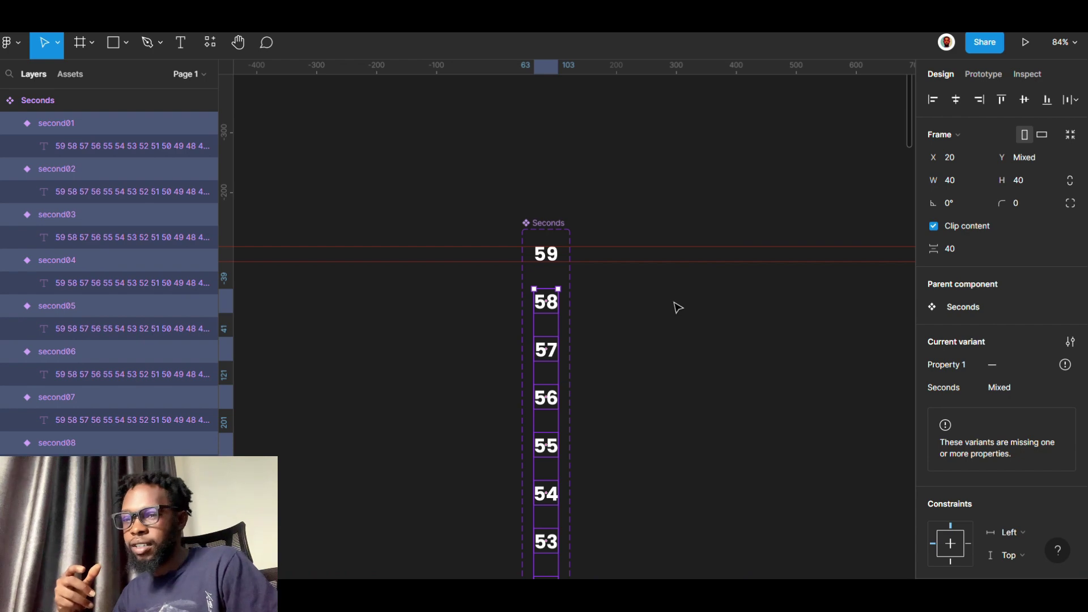
pyautogui.click(609, 343)
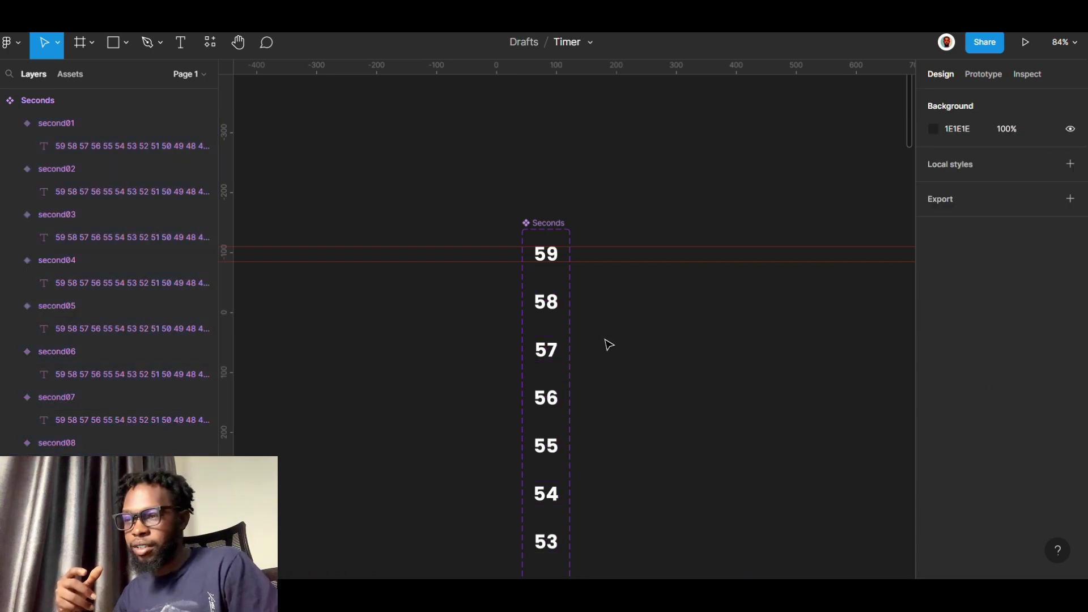
# Check the Seconds property values of the 58, 57, 56 and 55 variants one after another
pyautogui.click(547, 306)
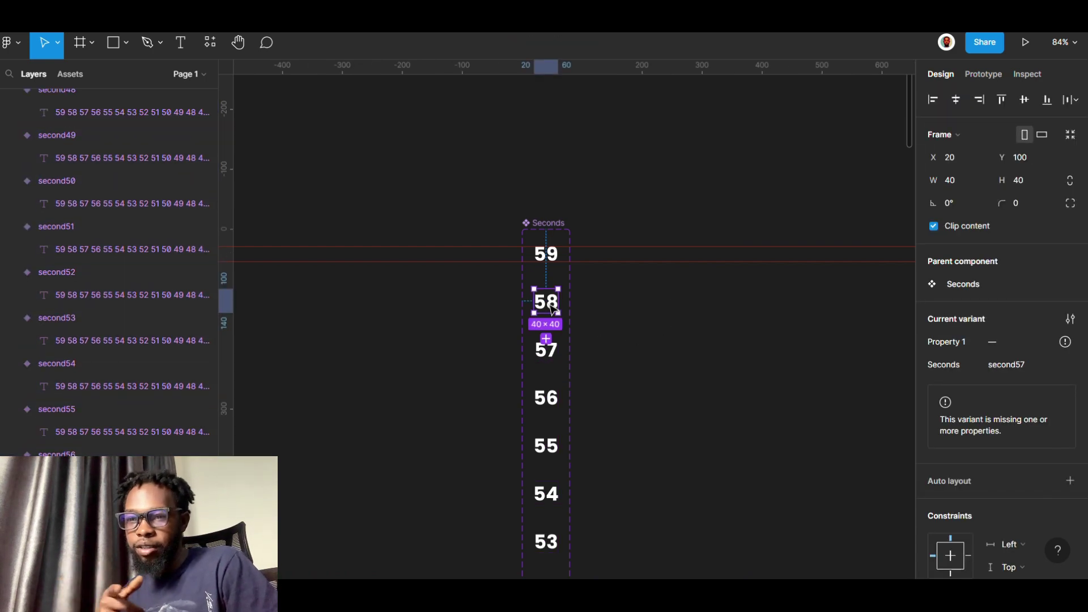
pyautogui.click(550, 350)
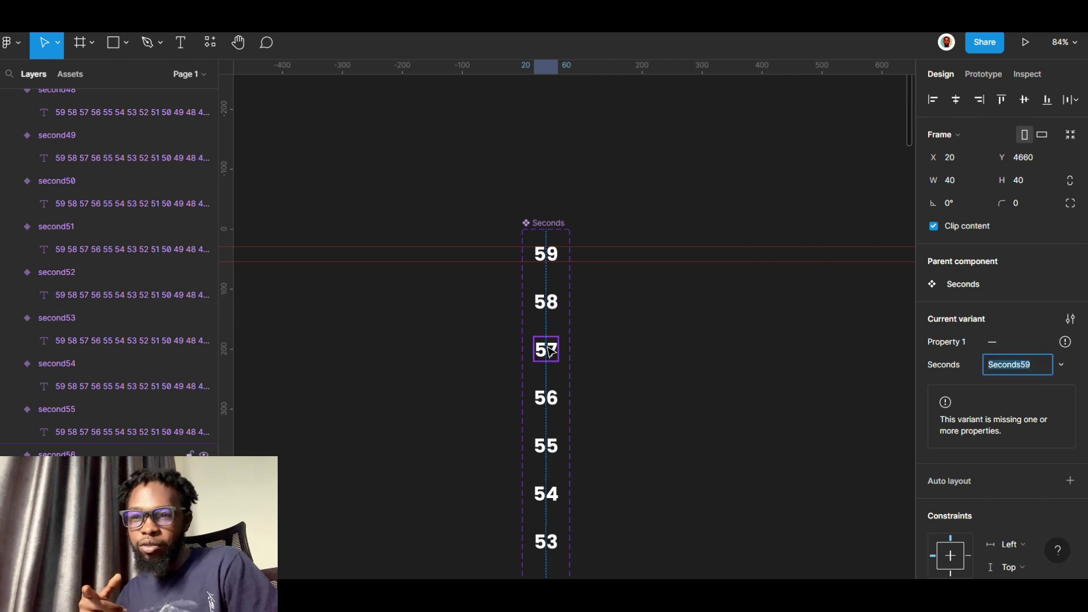
pyautogui.click(551, 350)
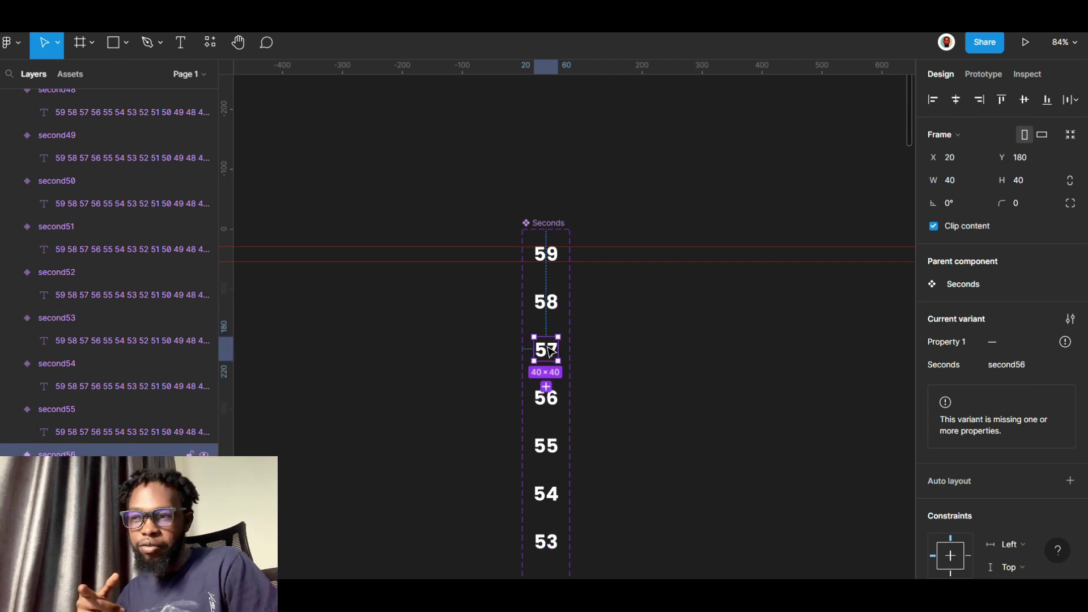
pyautogui.click(553, 404)
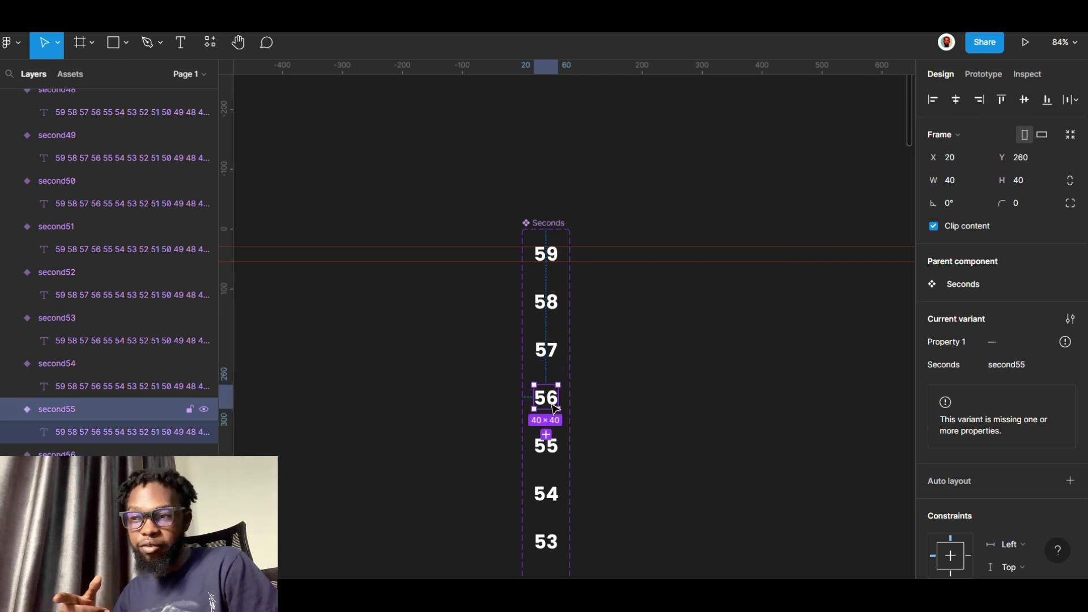
pyautogui.click(555, 451)
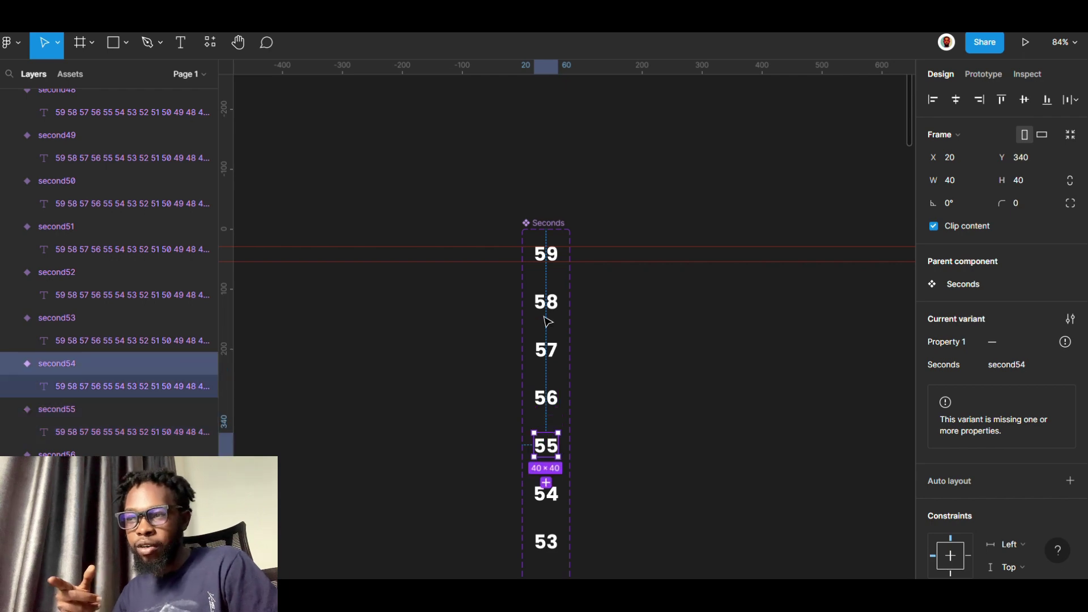
# Select the 59 variant and rename its Property 1 to Seconds
pyautogui.click(552, 259)
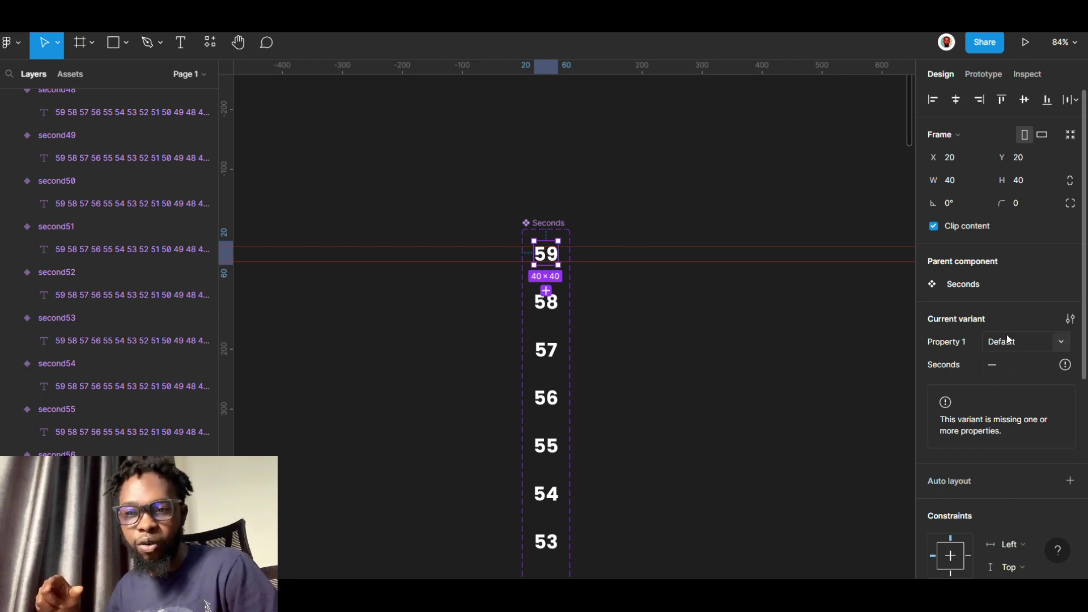
pyautogui.click(1072, 319)
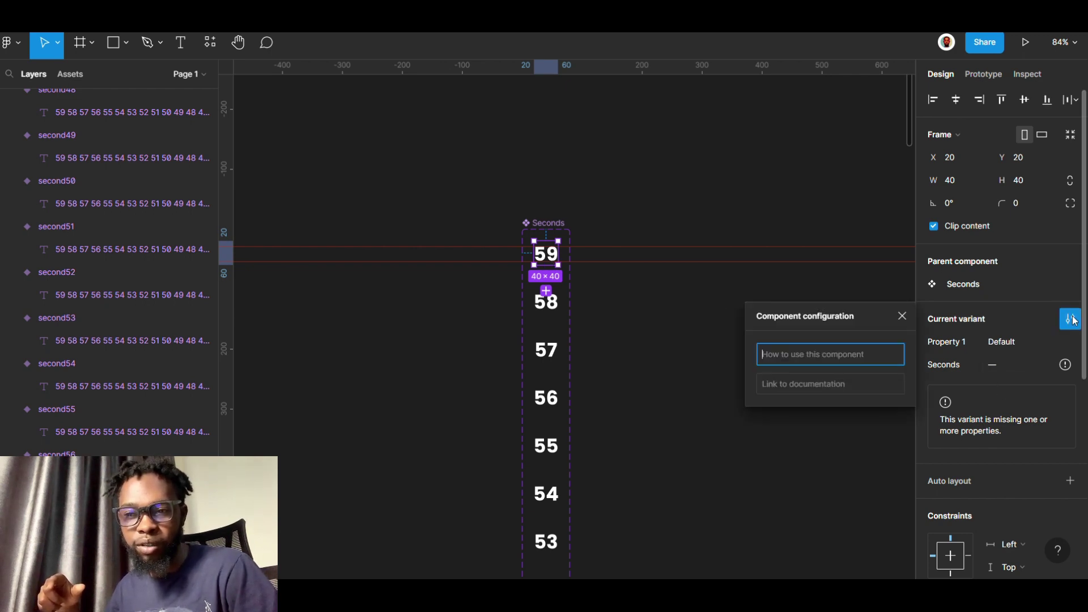
pyautogui.click(943, 350)
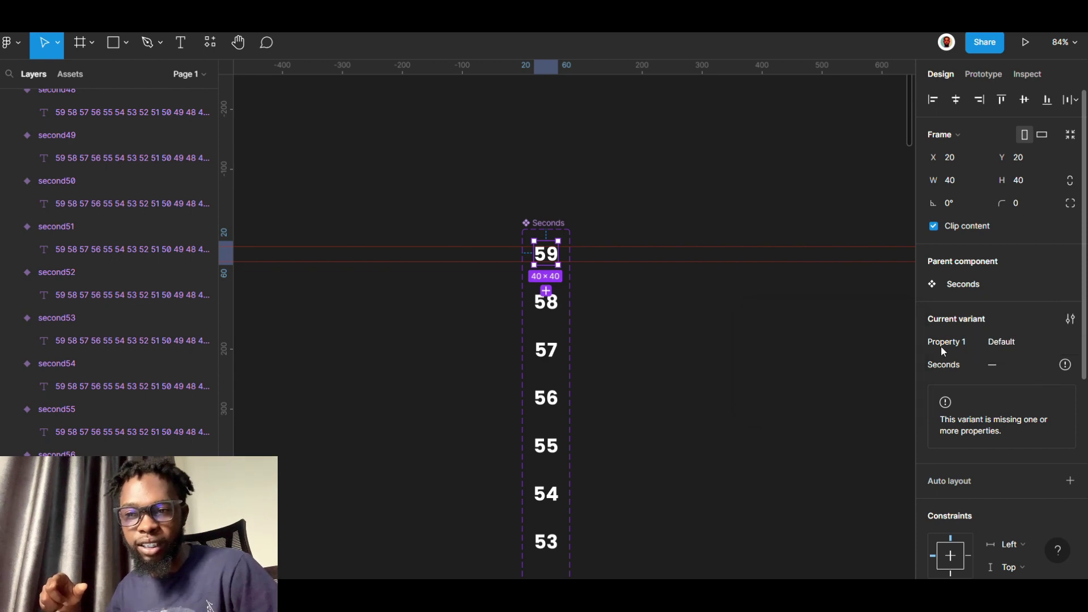
pyautogui.doubleClick(941, 346)
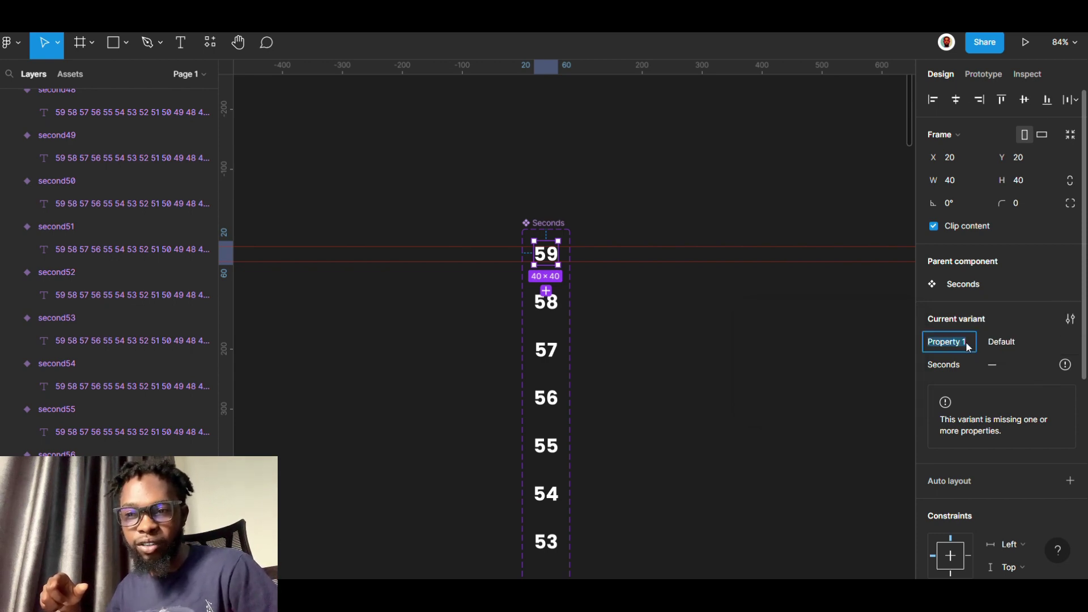
pyautogui.write('Seconds')
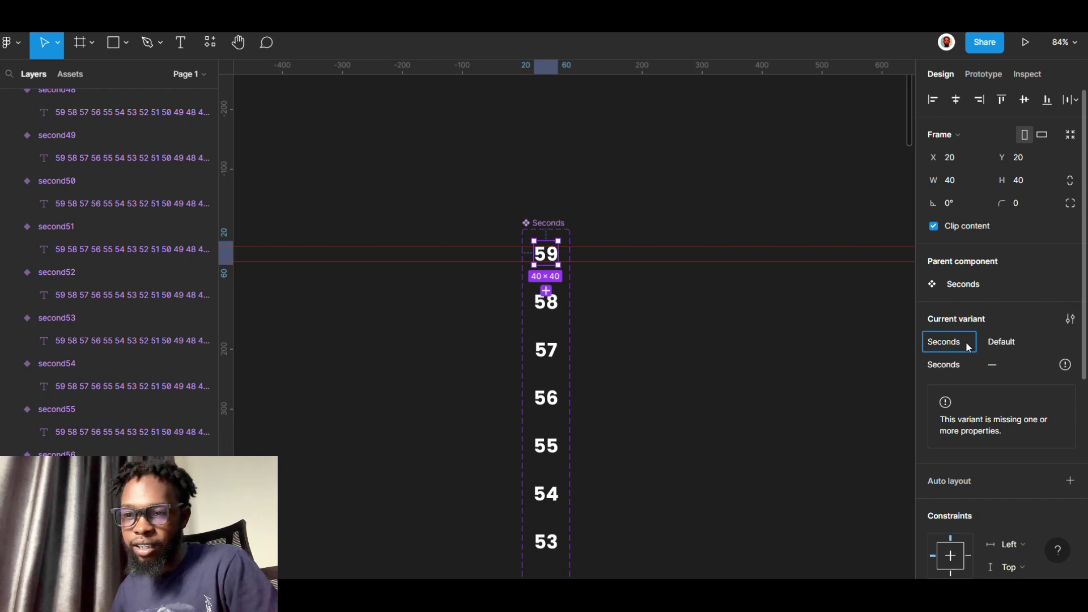
pyautogui.press('Return')
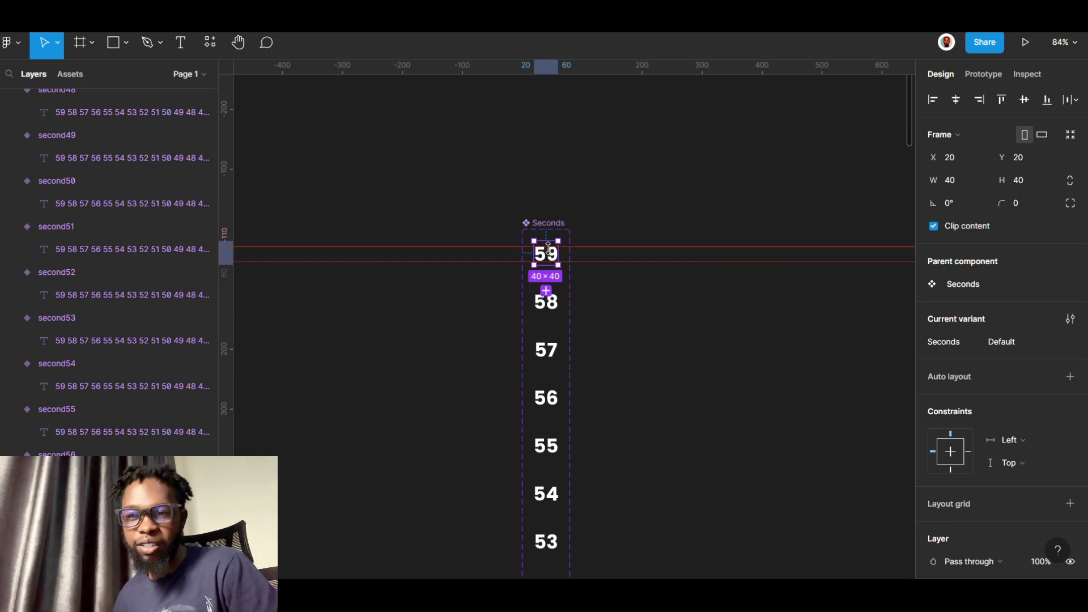
# Recheck the variants below 59 for their Seconds property and missing-property warnings, then clear the selection
pyautogui.click(547, 301)
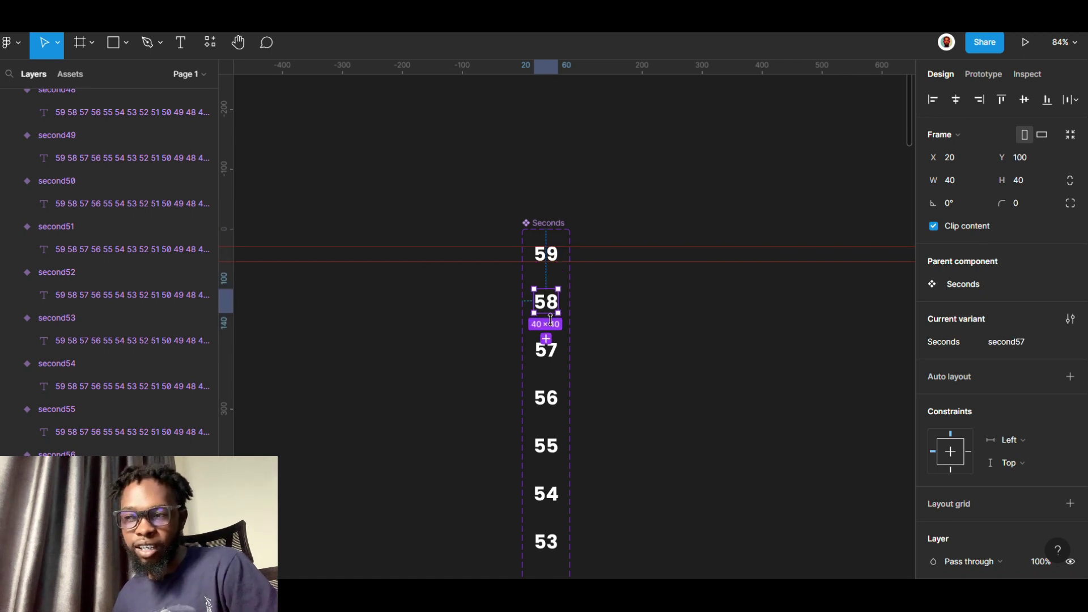
pyautogui.click(552, 357)
pyautogui.click(546, 386)
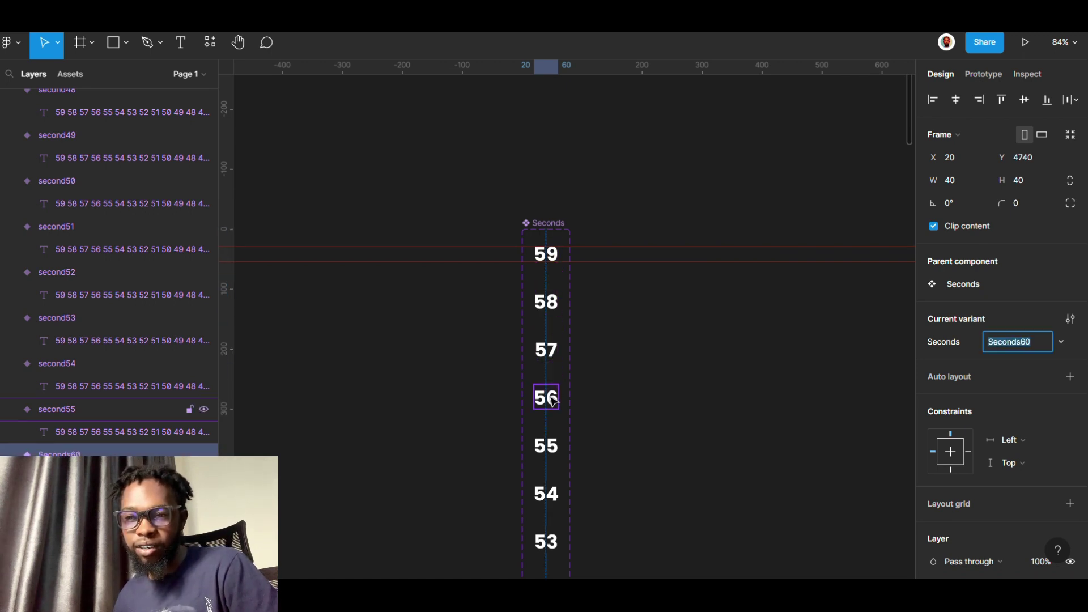
pyautogui.click(552, 443)
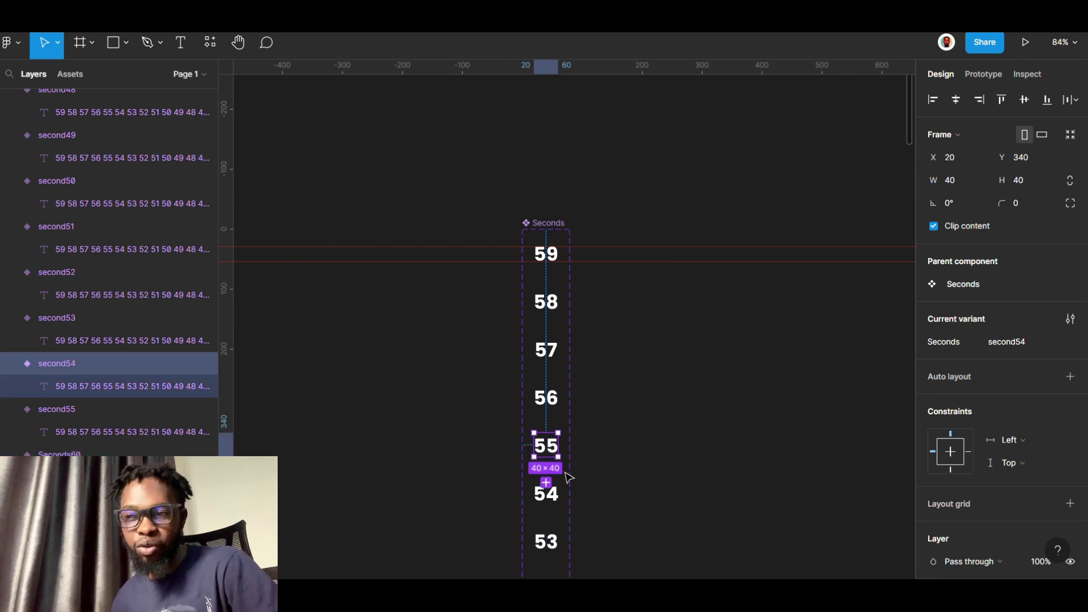
pyautogui.click(680, 390)
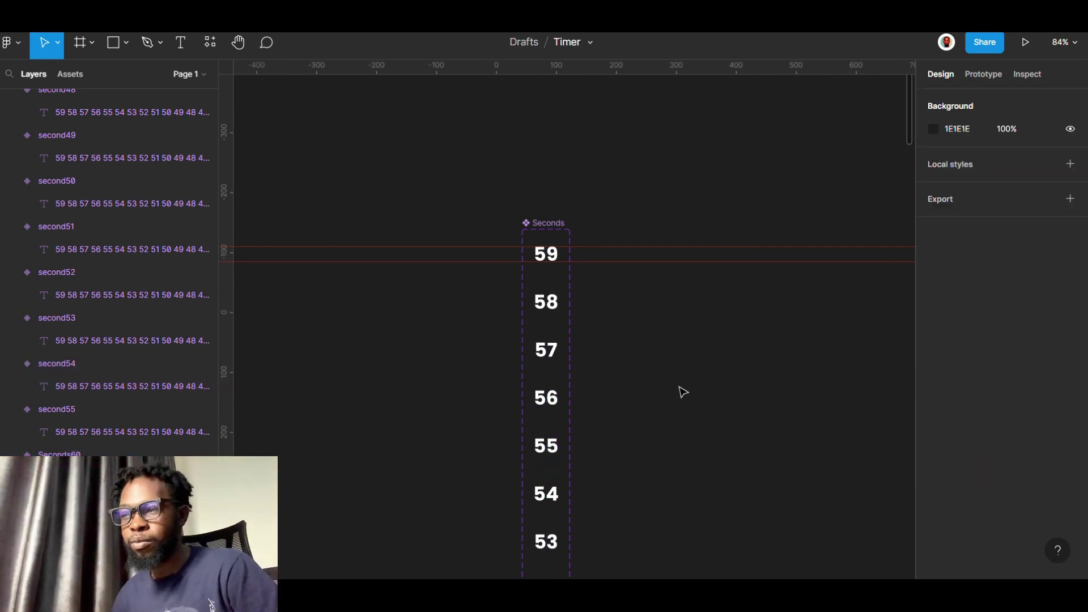
# Add a prototype connection from the 59 variant to the 58 variant
pyautogui.click(553, 256)
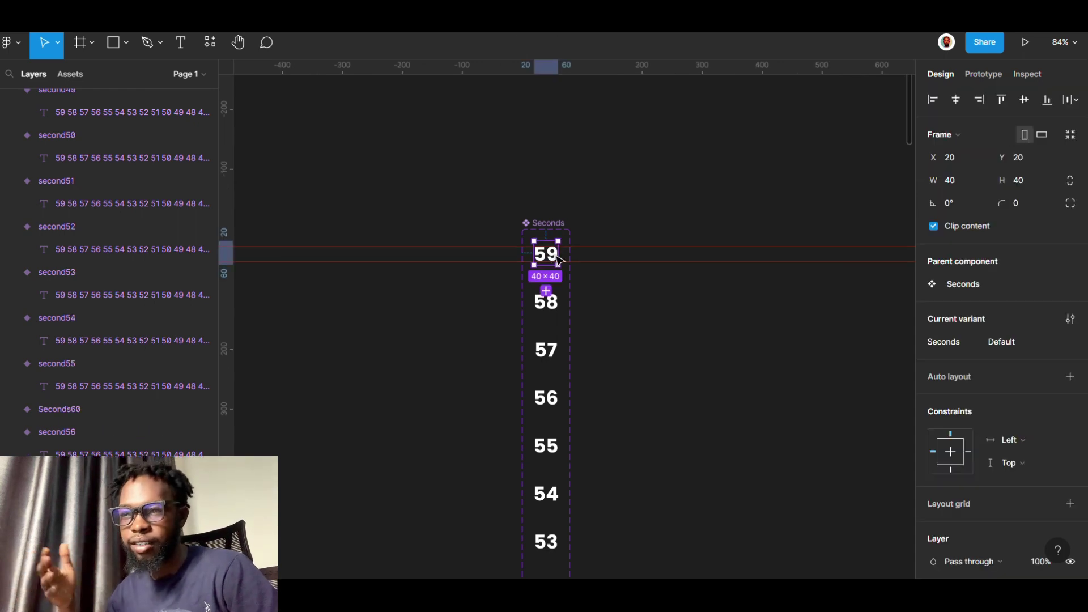
pyautogui.click(984, 74)
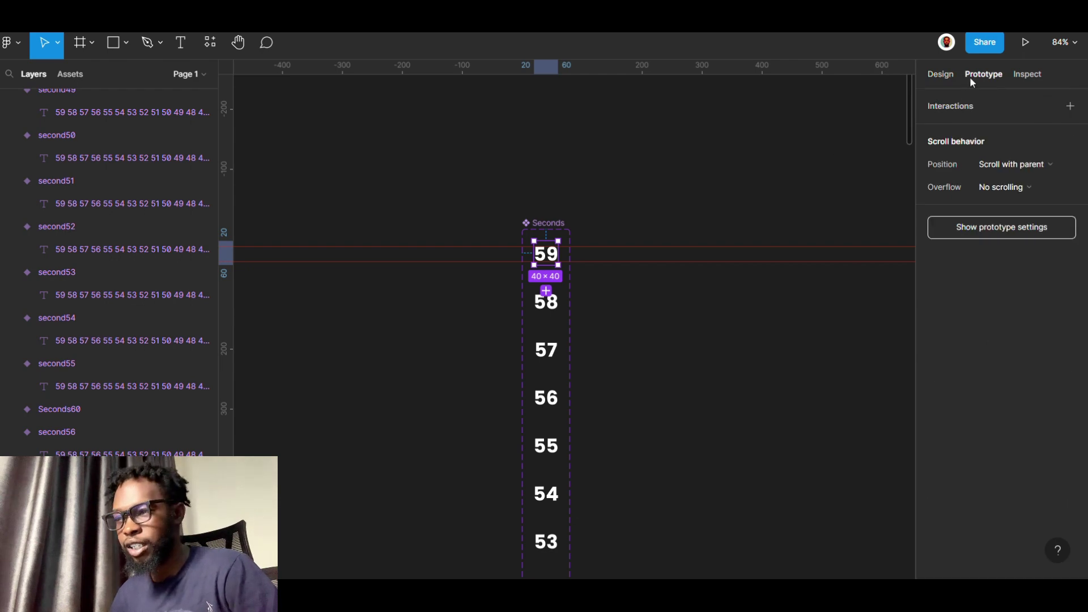
pyautogui.moveTo(559, 257); pyautogui.dragTo(554, 306)
# Change the trigger of the 59-to-58 interaction to After delay and set the delay to 700 ms
pyautogui.scroll(10, 554, 306)
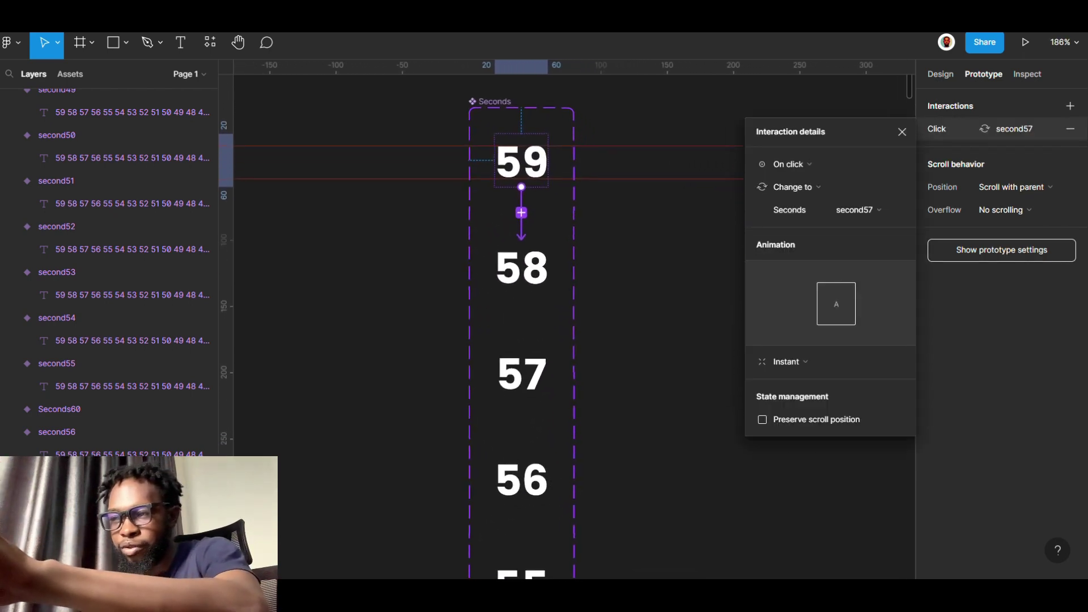
pyautogui.scroll(1, 373, 195)
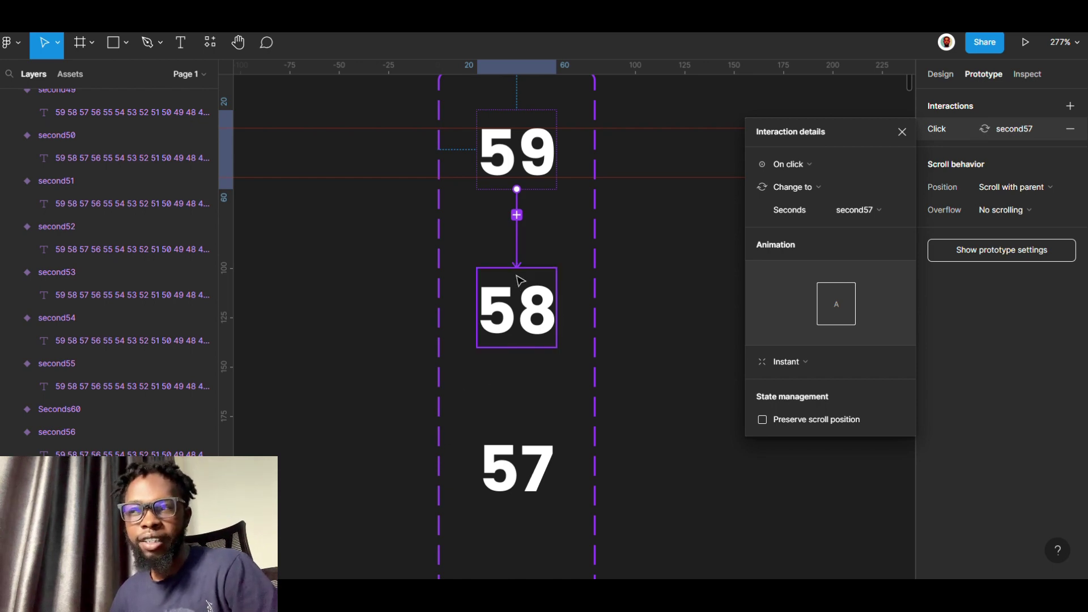
pyautogui.click(830, 159)
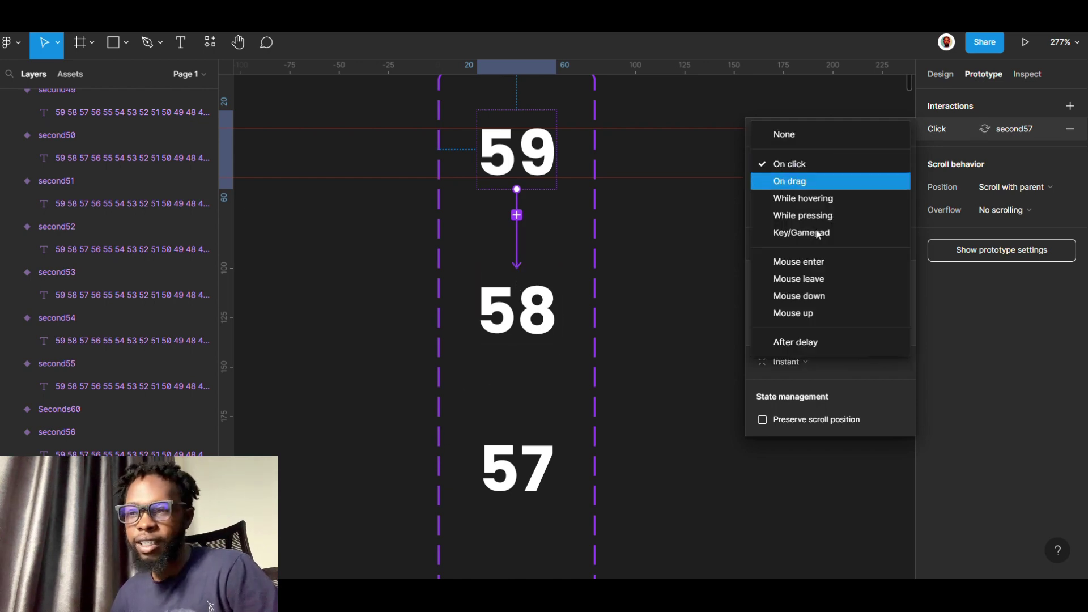
pyautogui.click(820, 342)
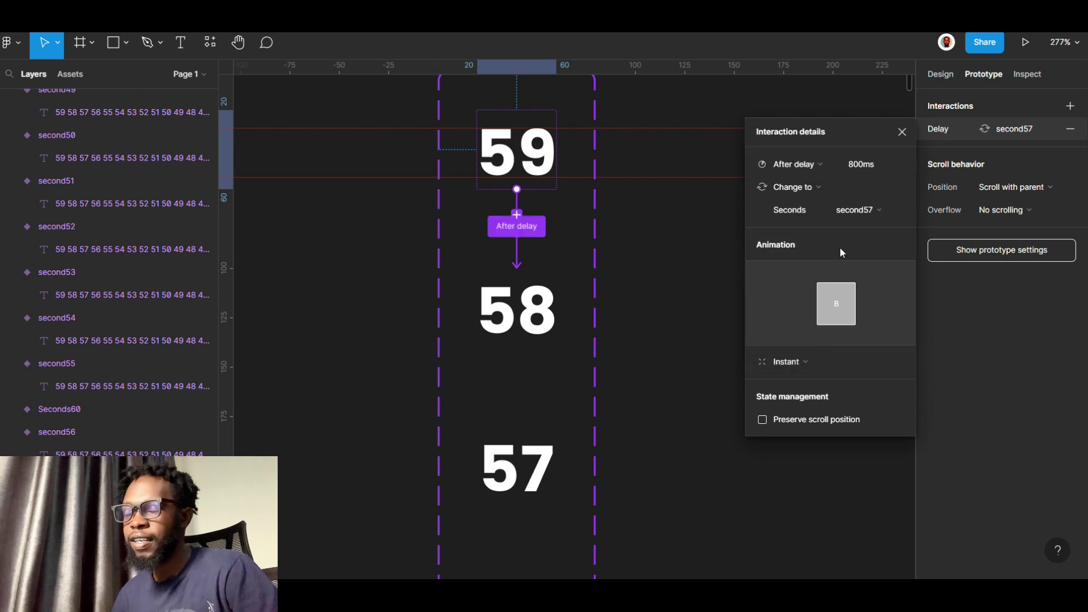
pyautogui.click(863, 169)
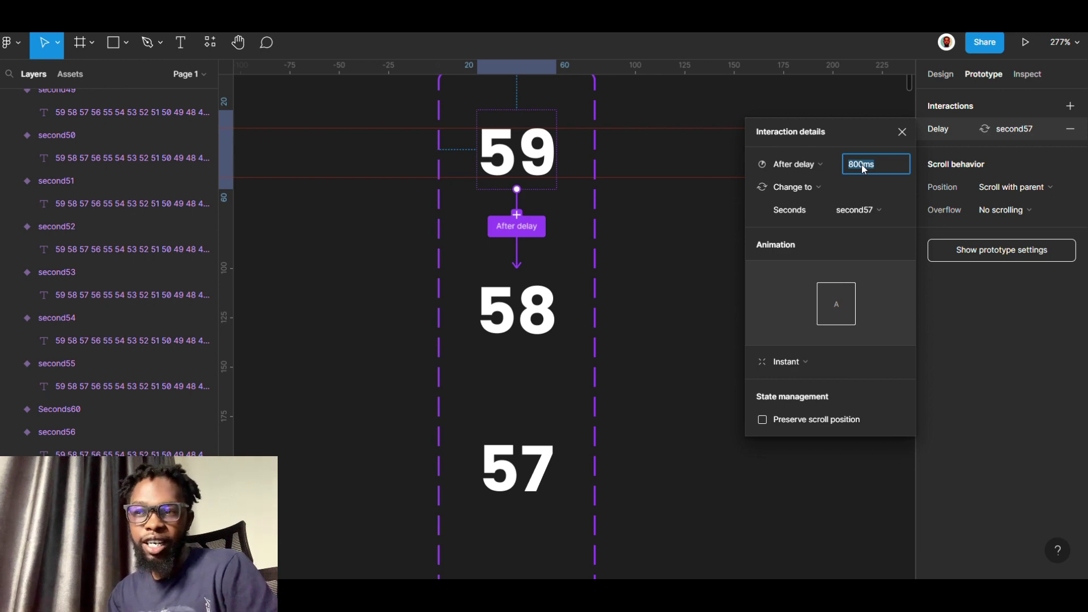
pyautogui.write('9')
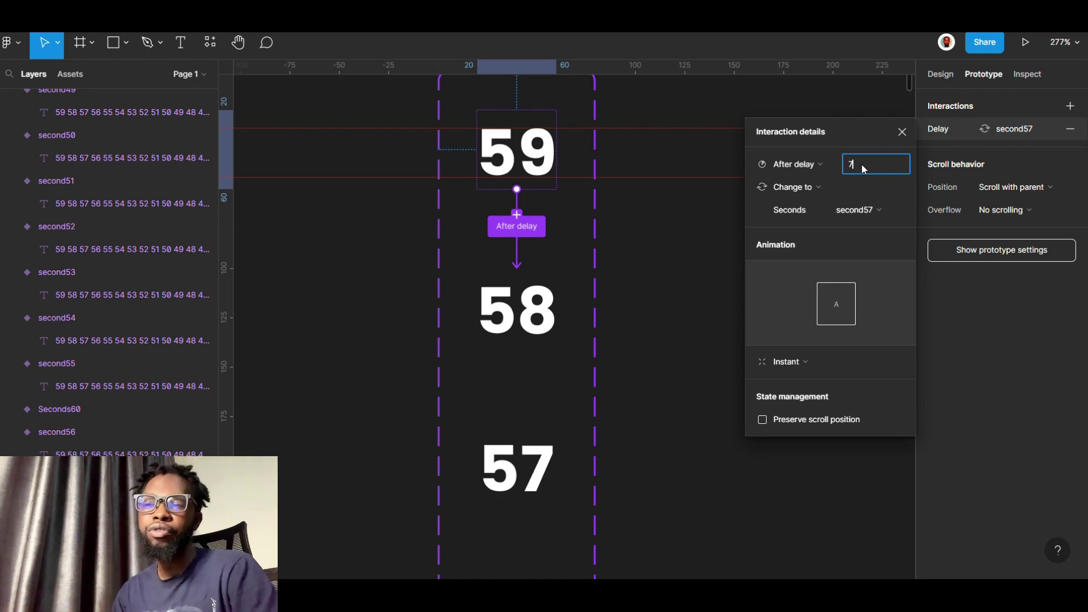
pyautogui.write('00')
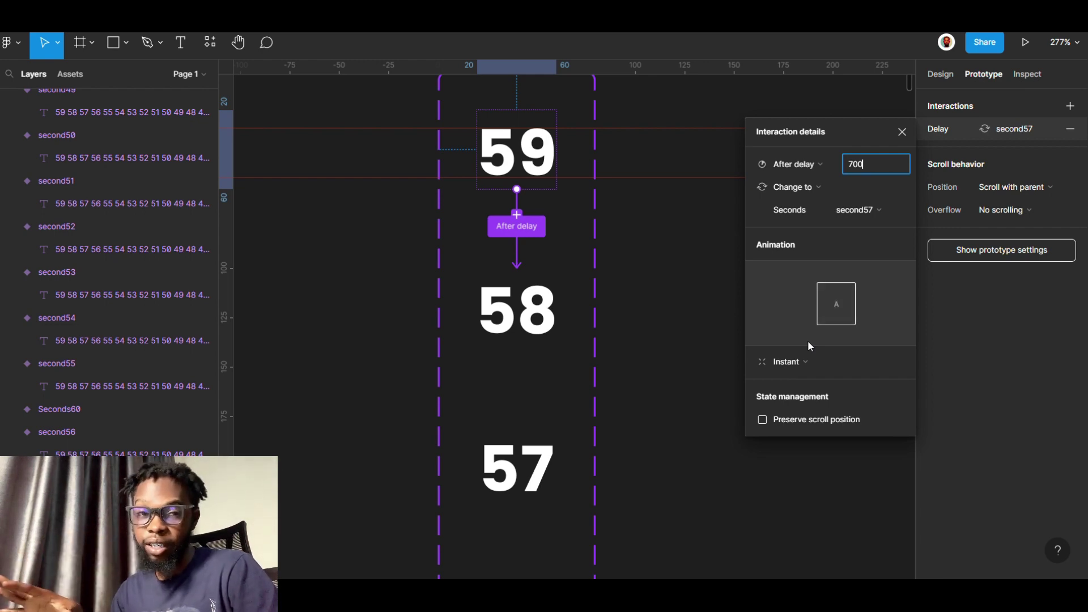
# Set the 59-to-58 interaction's animation to Smart animate and add a prototype connection from the 58 variant to the 57 variant
pyautogui.click(794, 363)
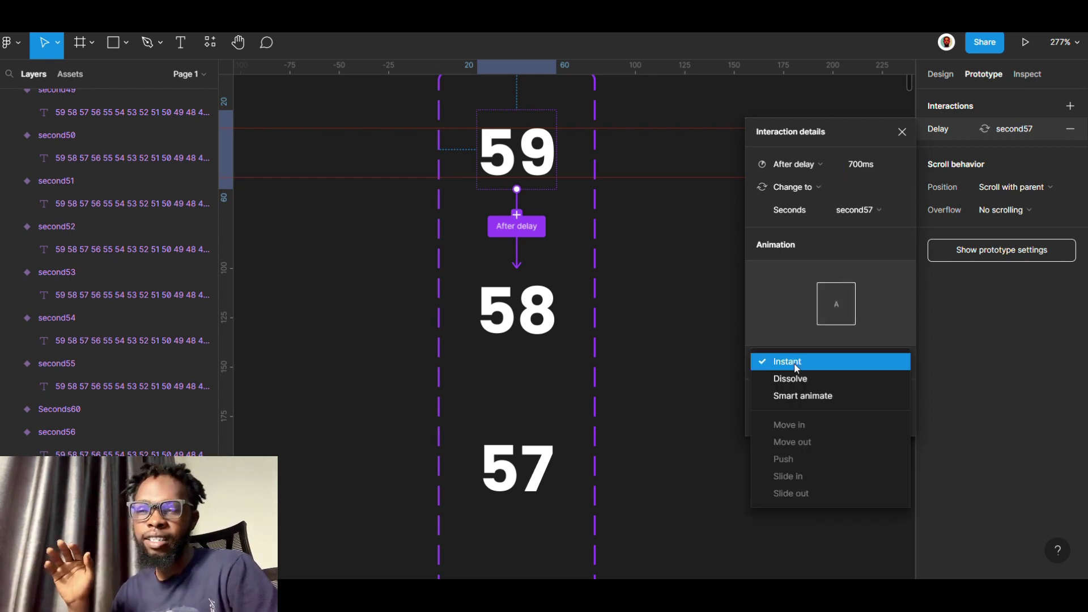
pyautogui.click(796, 396)
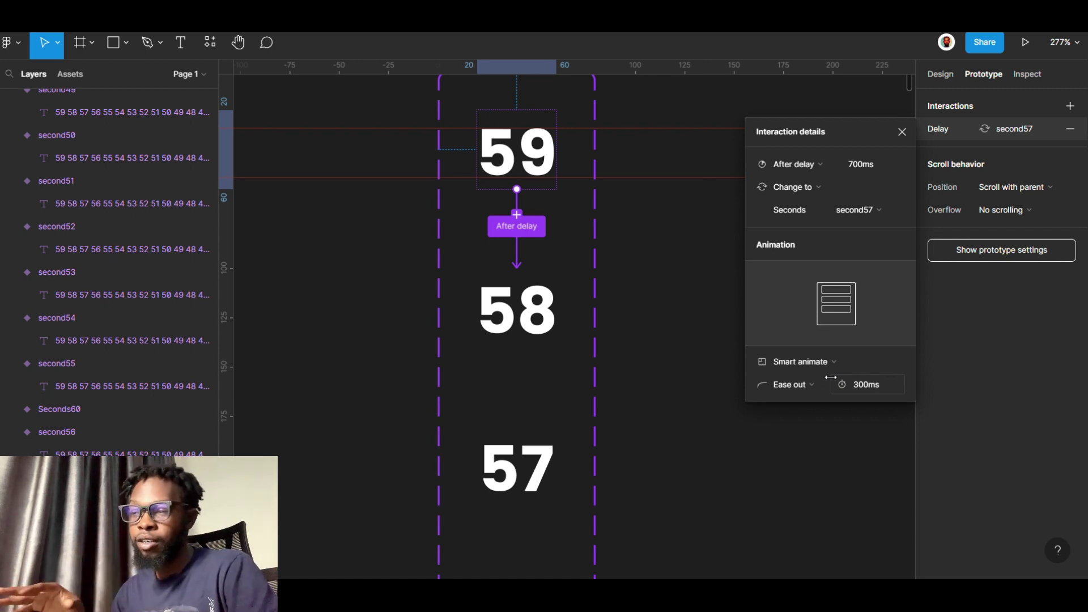
pyautogui.click(520, 343)
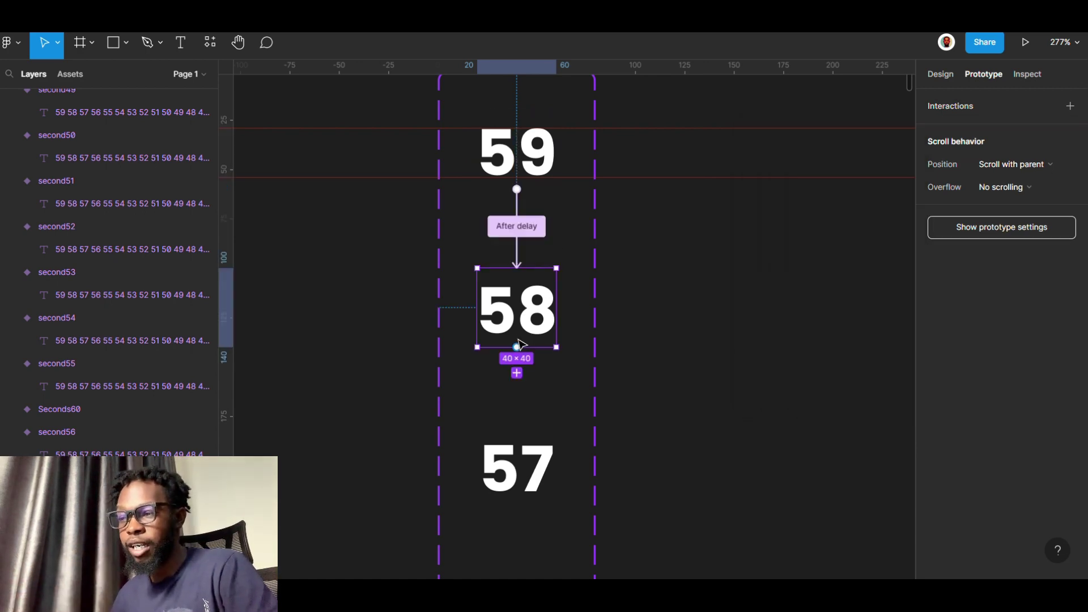
pyautogui.moveTo(516, 346); pyautogui.dragTo(546, 440)
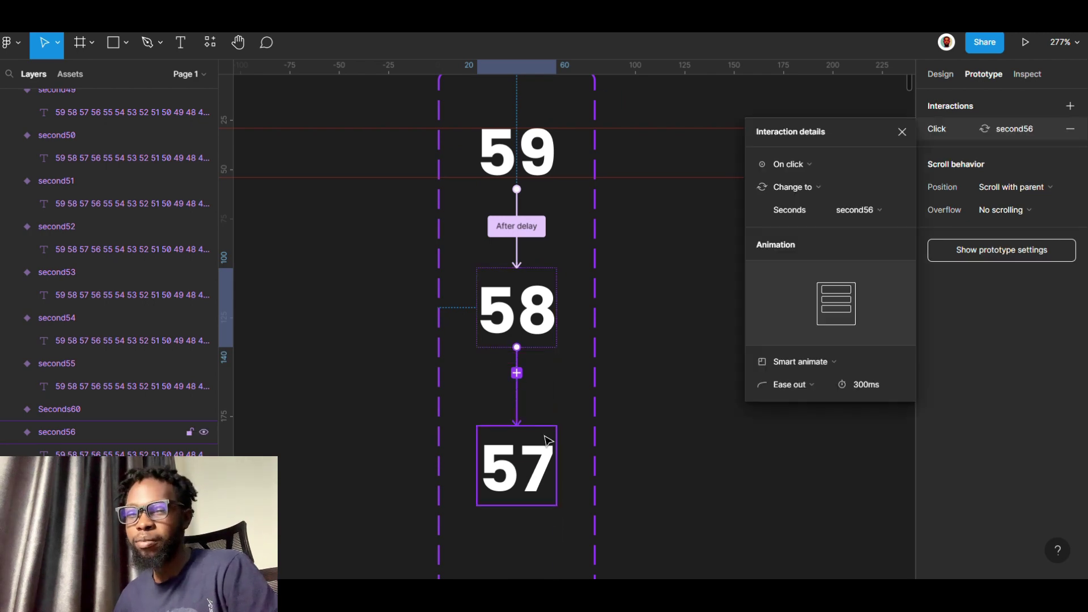
# Change the trigger of the 58-to-57 interaction to After delay and set the delay to 700 ms
pyautogui.click(810, 164)
pyautogui.click(789, 345)
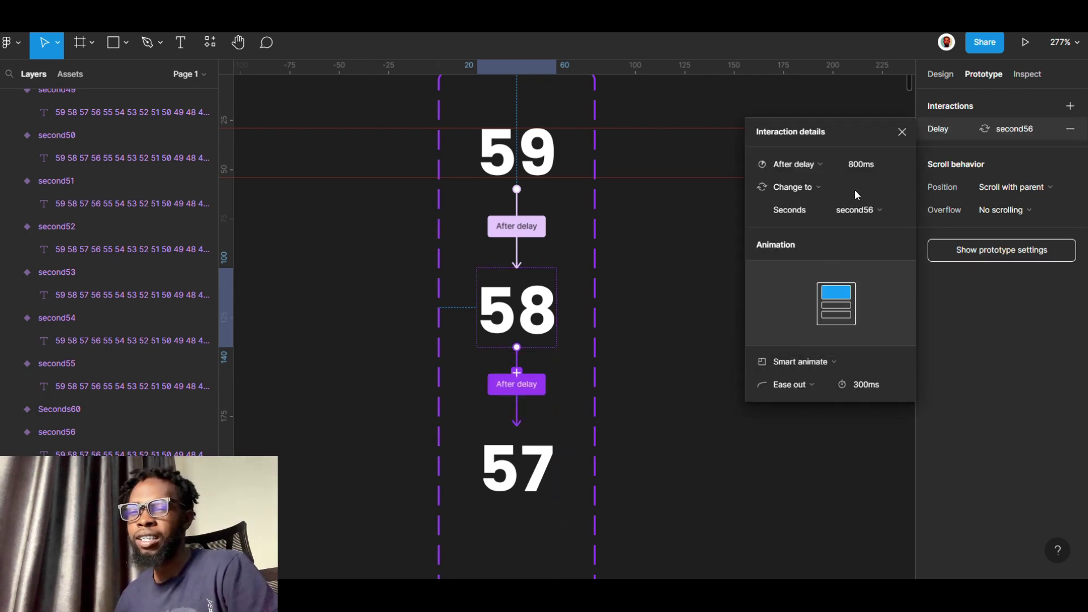
pyautogui.click(870, 169)
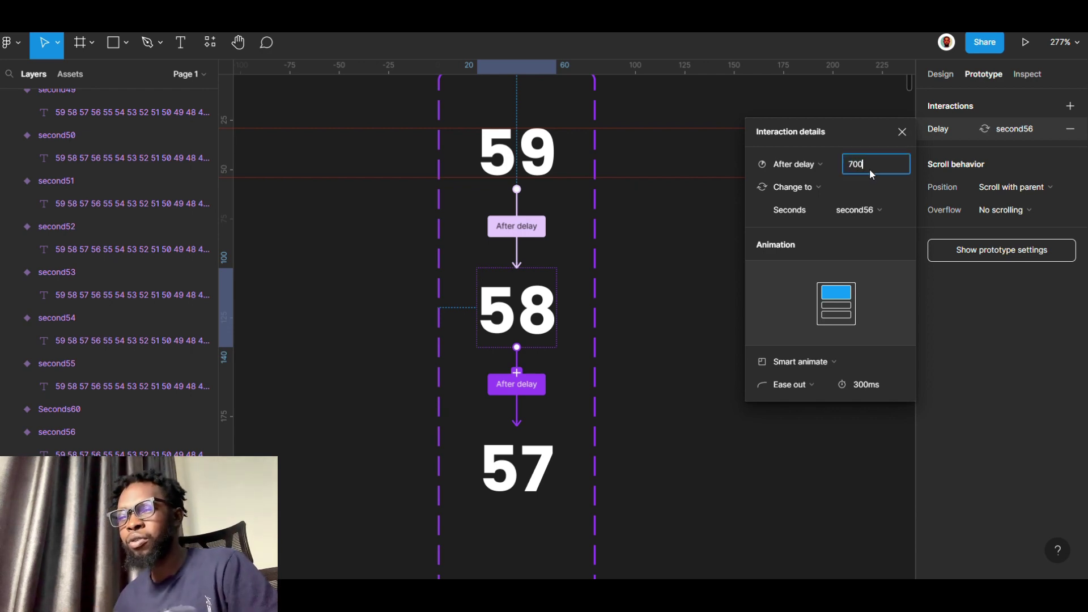
pyautogui.press('Return')
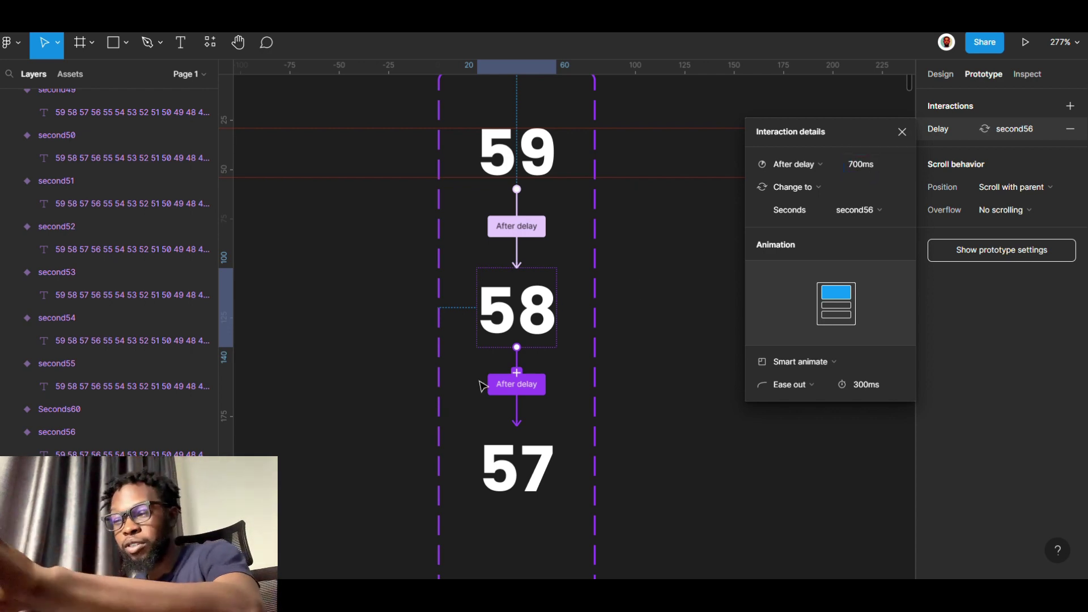
# Chain the remaining variants from 57 down to 1 in sequence with After delay prototype connections
pyautogui.scroll(-5, 567, 283)
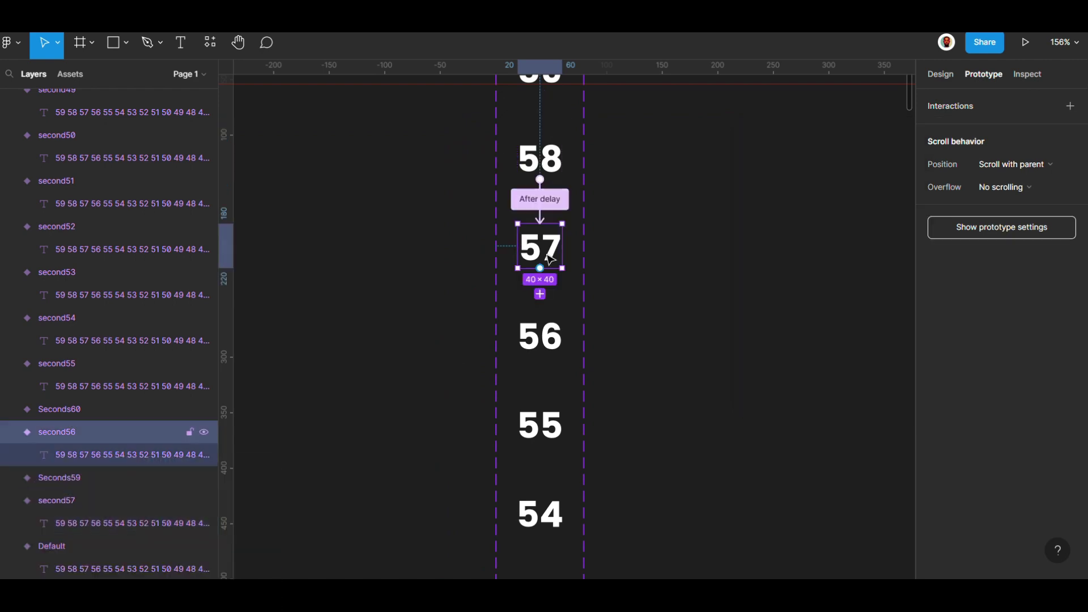
pyautogui.click(666, 408)
pyautogui.click(872, 164)
pyautogui.write('70')
pyautogui.press('Return')
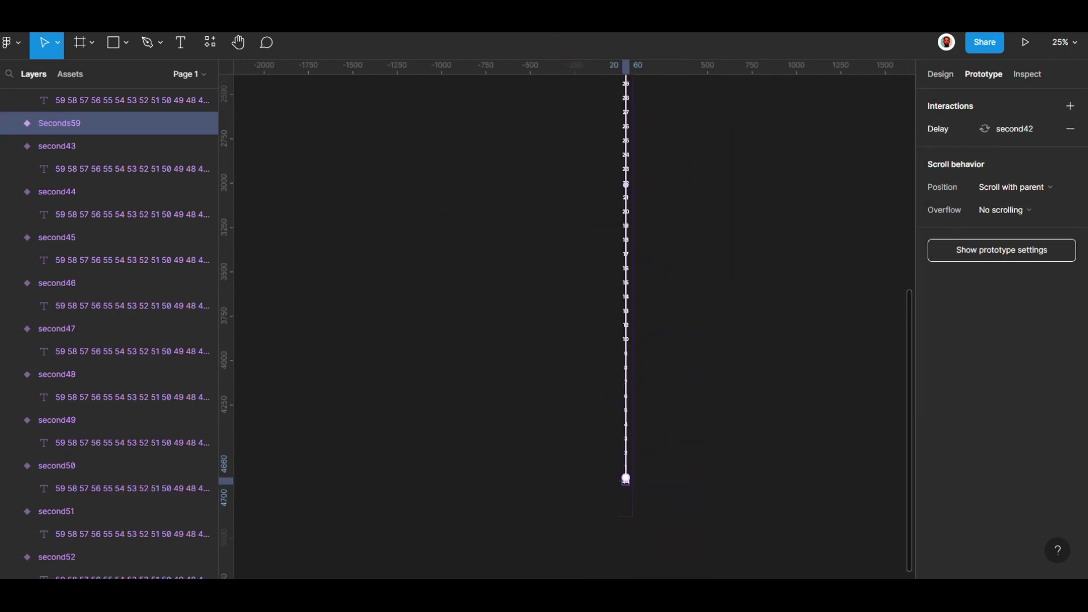
pyautogui.click(583, 313)
pyautogui.scroll(-5, 584, 313)
pyautogui.click(602, 199)
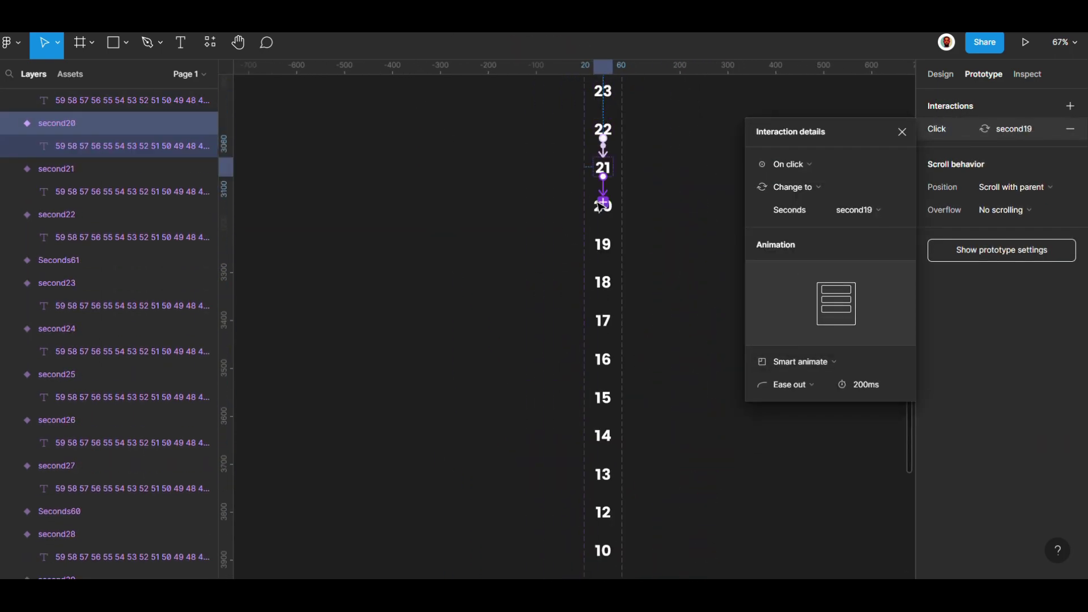
pyautogui.click(600, 425)
pyautogui.scroll(-10, 614, 430)
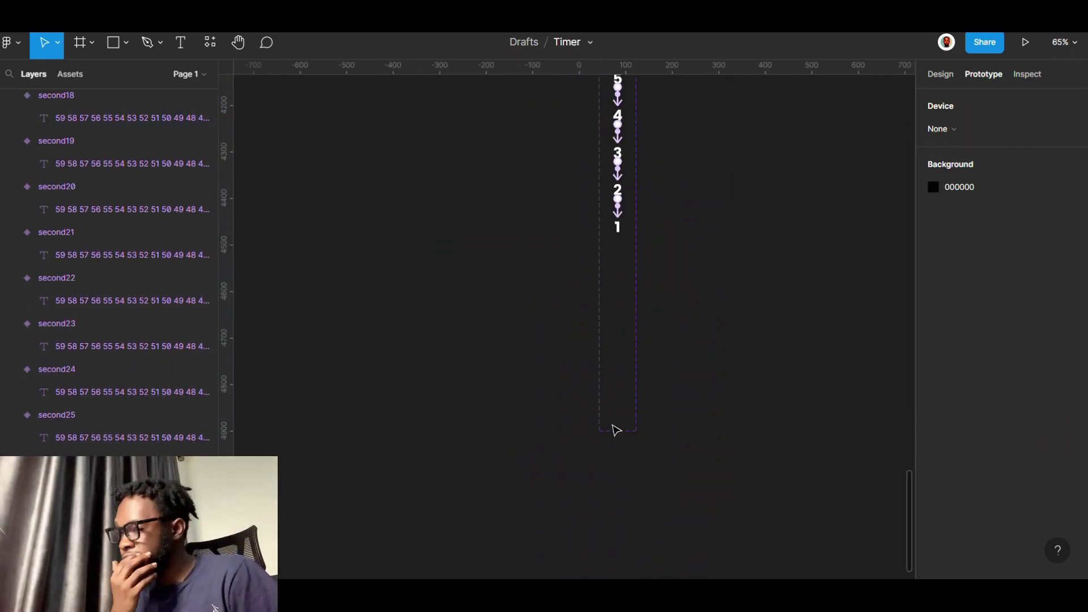
# Duplicate the 1 variant directly below the original in the Seconds component set
pyautogui.scroll(8, 614, 430)
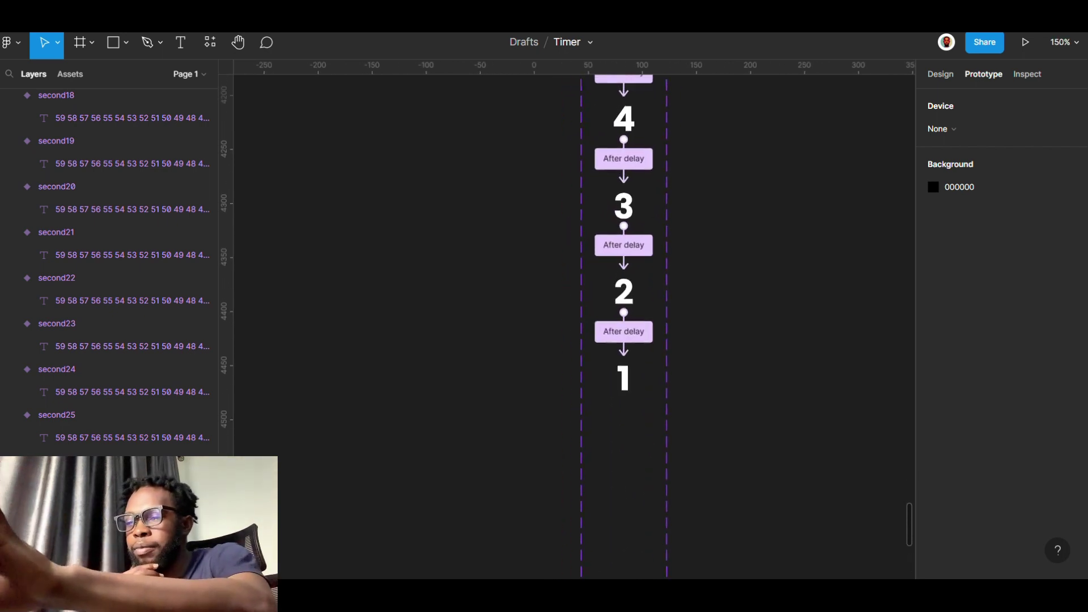
pyautogui.click(623, 386)
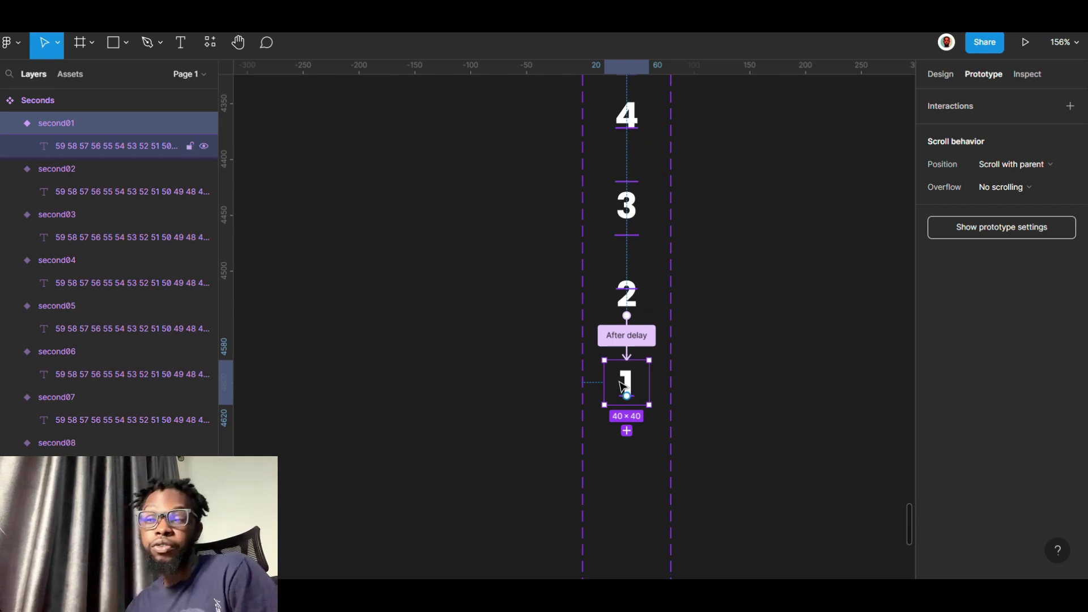
pyautogui.hotkey('ctrl', 'd')
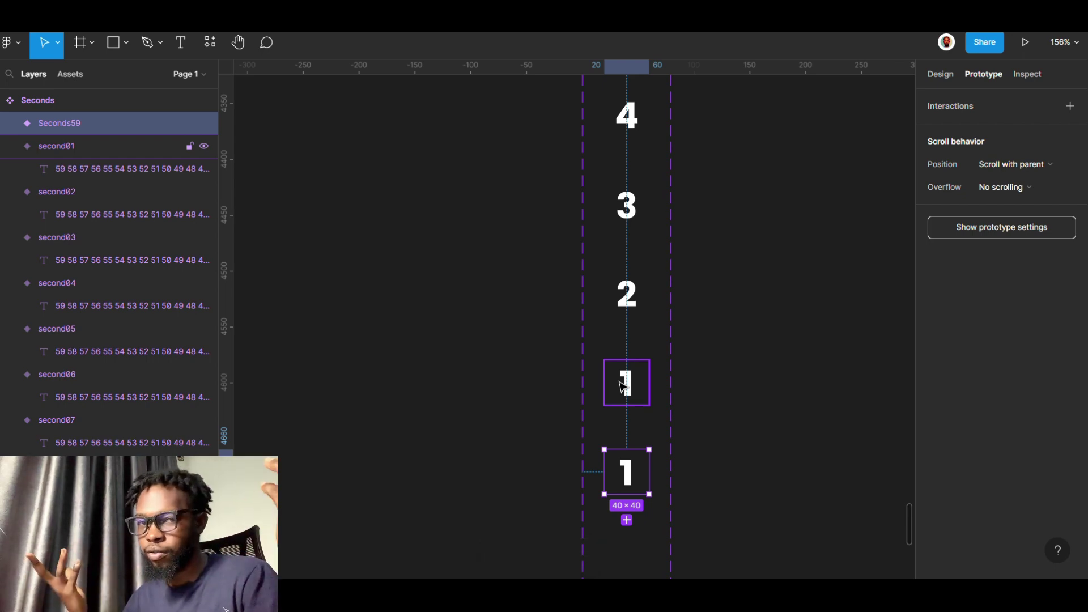
# Connect the original 1 variant to its duplicate with an After delay interaction of 1000 ms and Instant animation
pyautogui.click(624, 387)
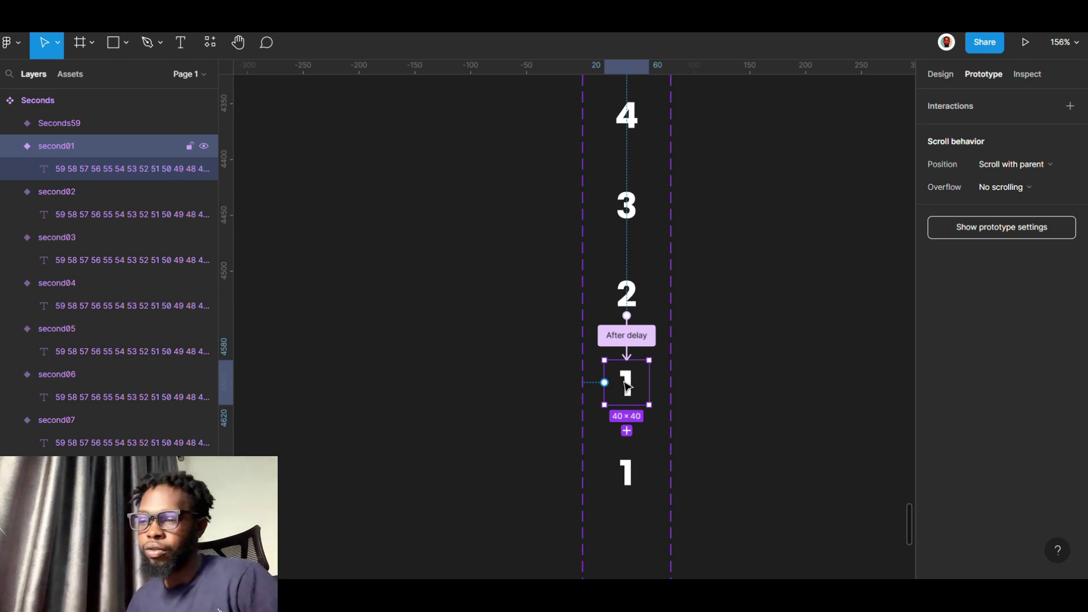
pyautogui.moveTo(605, 382); pyautogui.dragTo(623, 469)
pyautogui.click(795, 167)
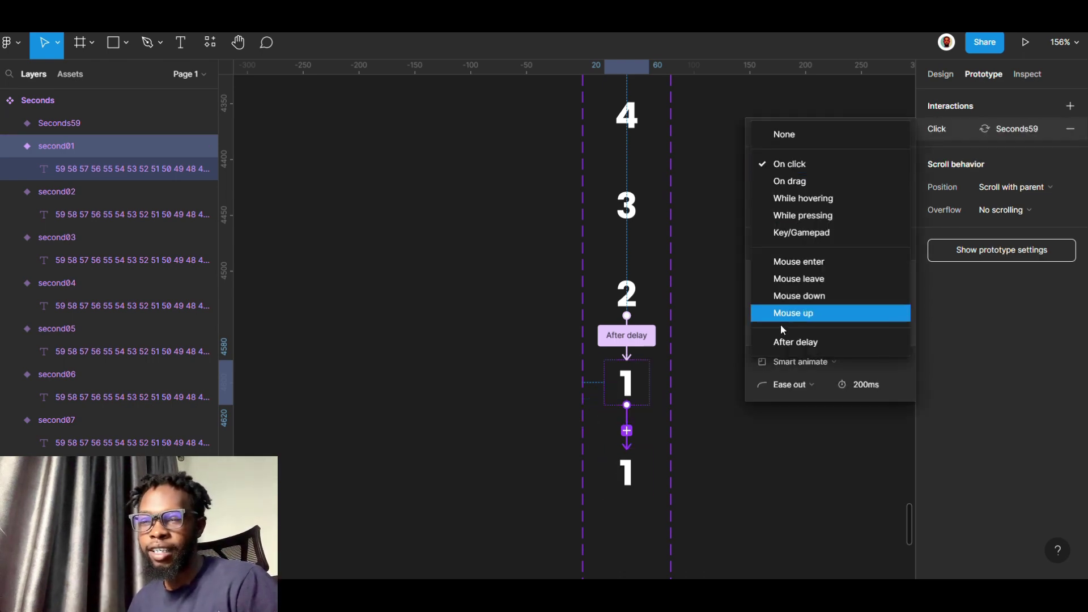
pyautogui.click(786, 341)
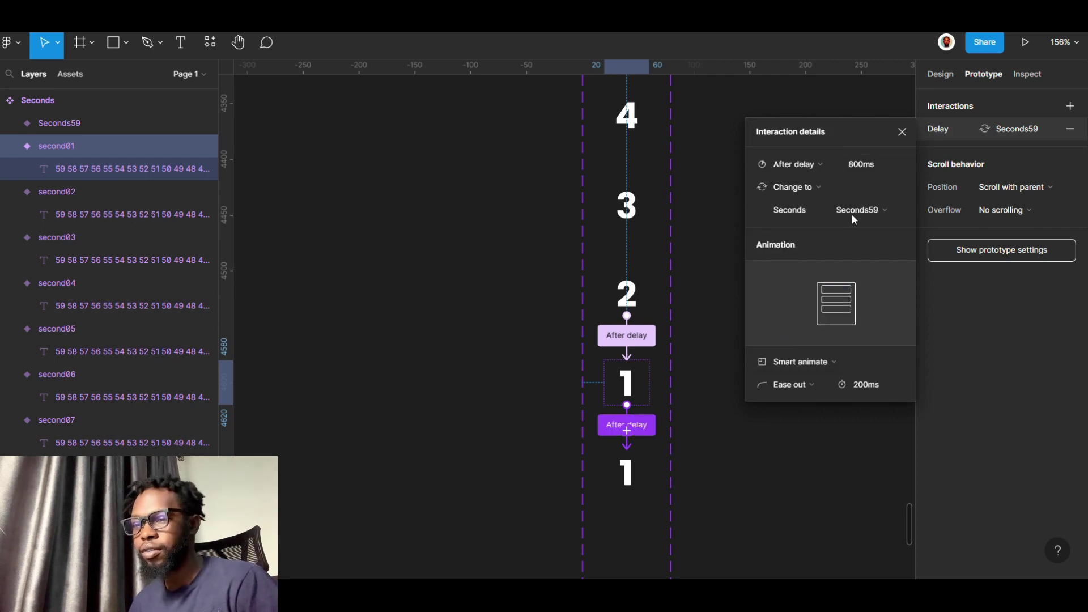
pyautogui.click(875, 164)
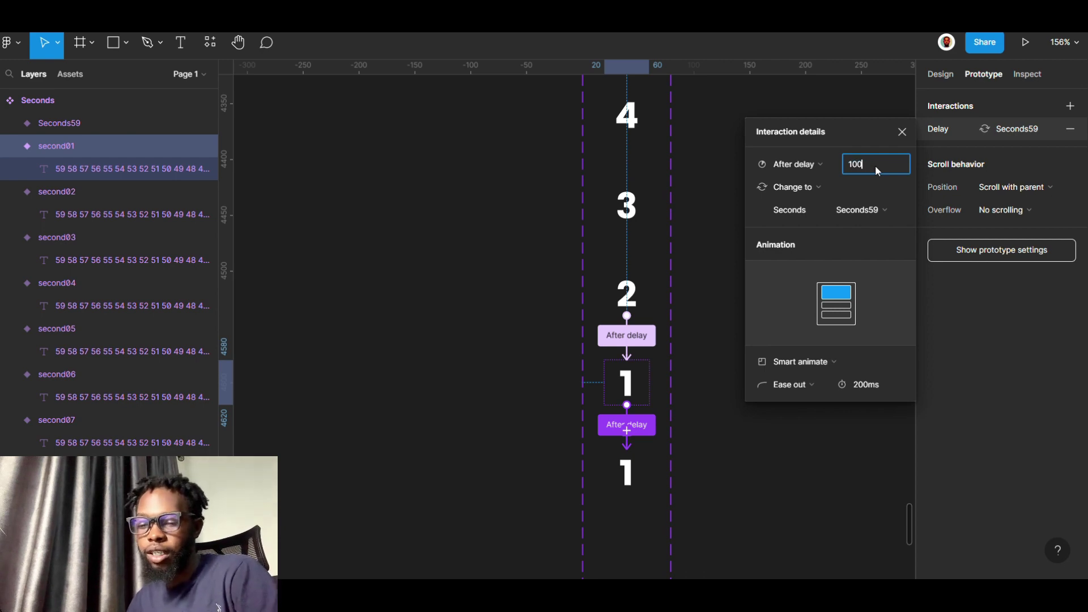
pyautogui.click(825, 362)
pyautogui.click(825, 327)
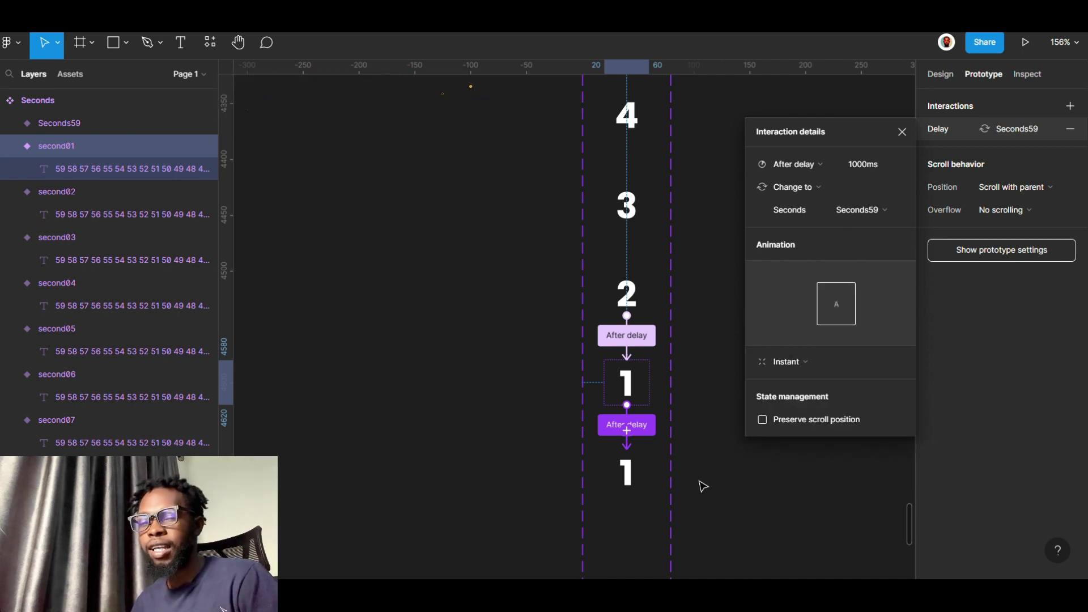
# Connect the duplicated 1 variant back to the 59 variant with an After delay interaction of 700 ms
pyautogui.click(632, 488)
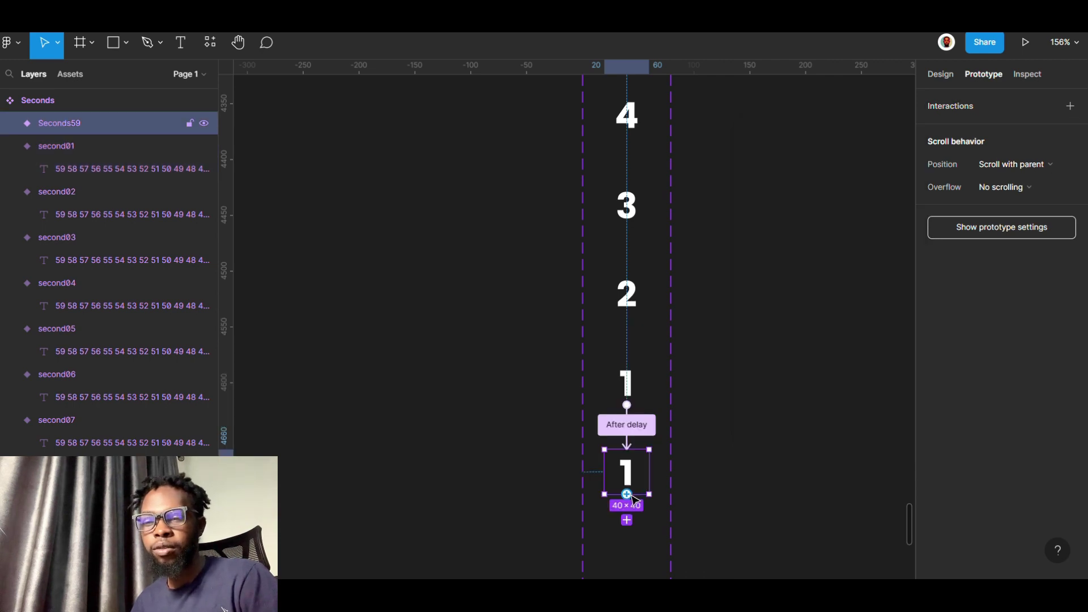
pyautogui.moveTo(627, 499); pyautogui.dragTo(616, 206)
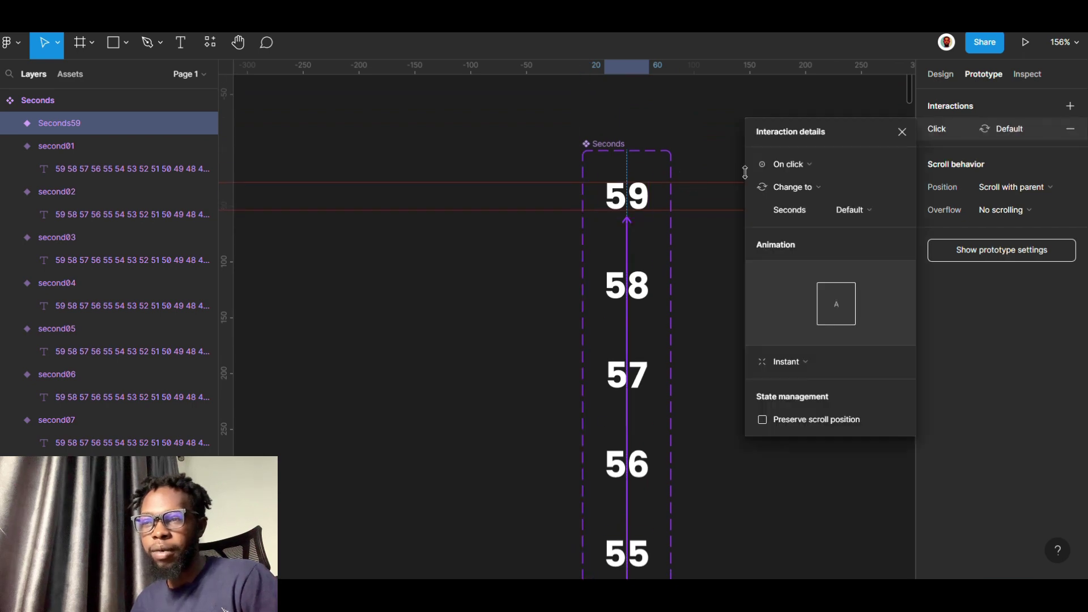
pyautogui.click(791, 164)
pyautogui.click(823, 343)
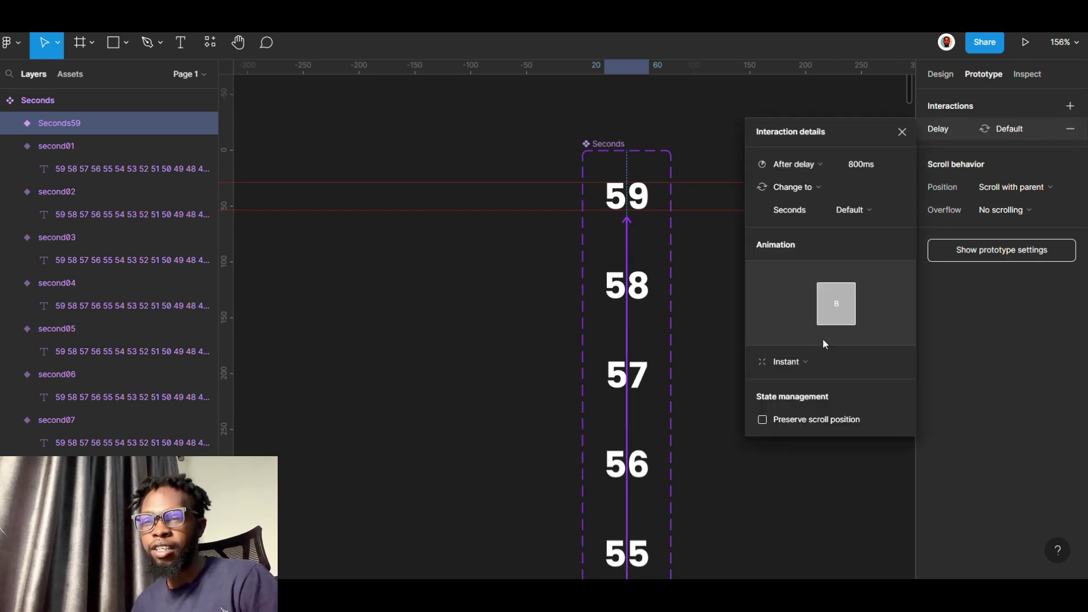
pyautogui.click(868, 162)
pyautogui.write('700')
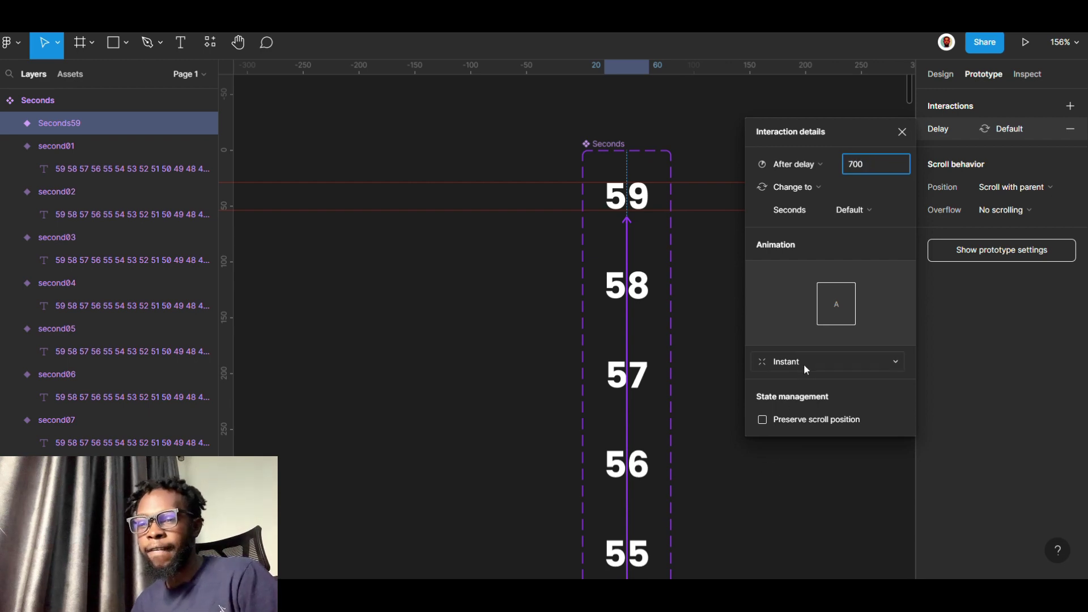
# Set the animation of the interaction returning to 59 to Smart animate with a 300 ms duration and close its details
pyautogui.click(804, 366)
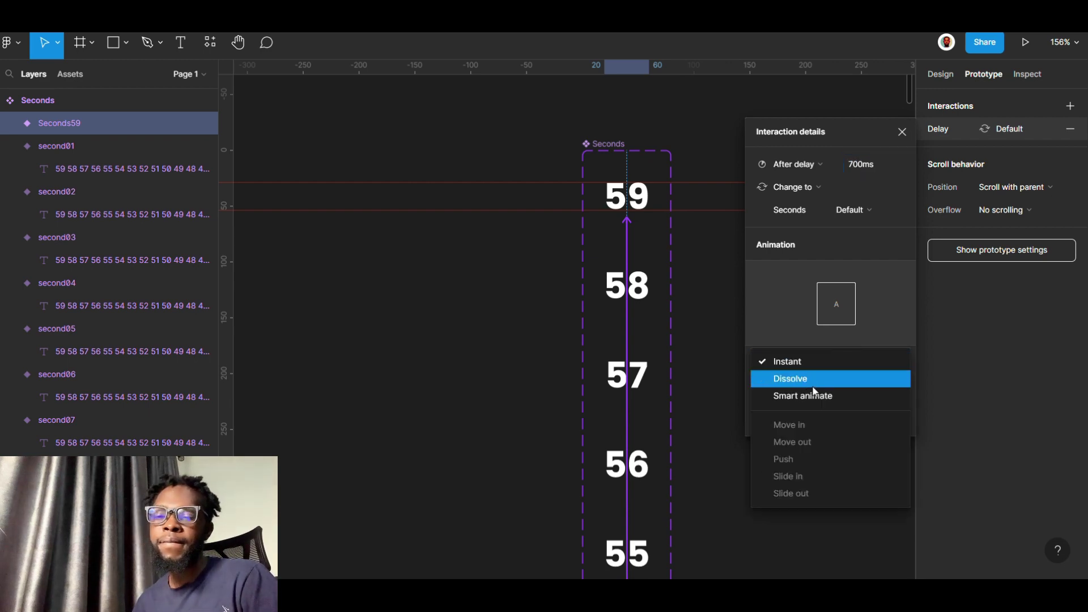
pyautogui.click(816, 396)
pyautogui.click(878, 388)
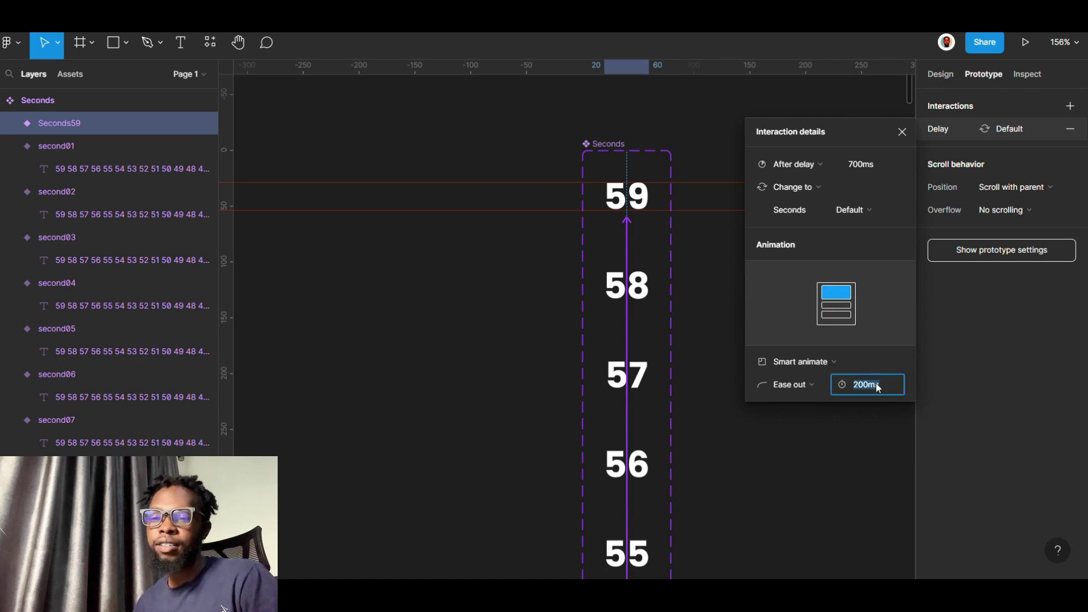
pyautogui.write('300')
pyautogui.press('Return')
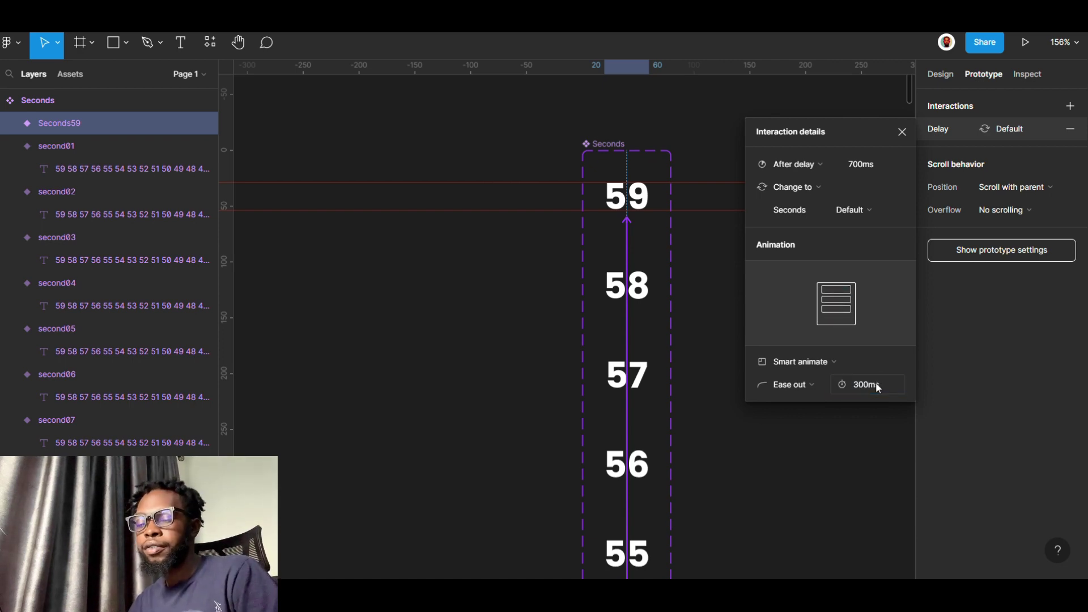
pyautogui.click(903, 131)
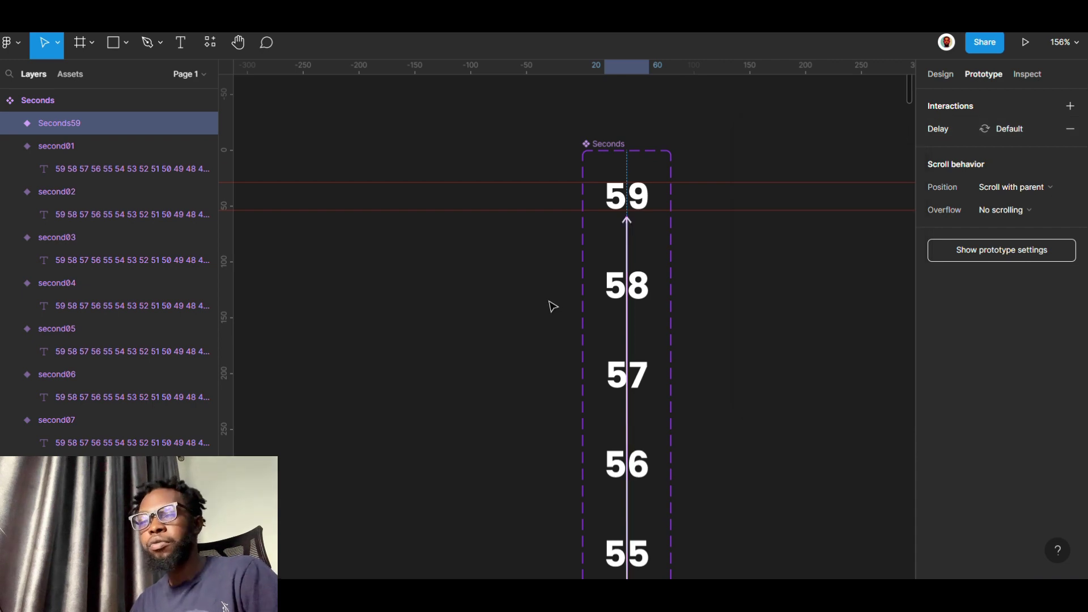
# Draw a frame about 167 × 104 in the empty canvas area beside the Seconds component set
pyautogui.hscroll(6, 553, 306)
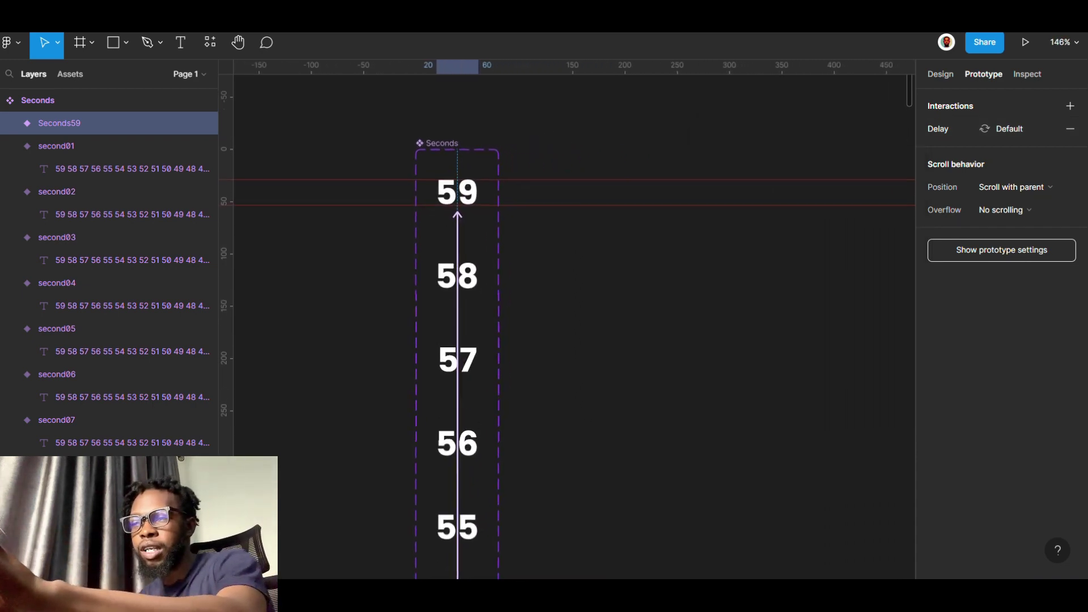
pyautogui.keyDown('ctrl'); pyautogui.scroll(1, 612, 280); pyautogui.keyUp('ctrl')
pyautogui.click(622, 314)
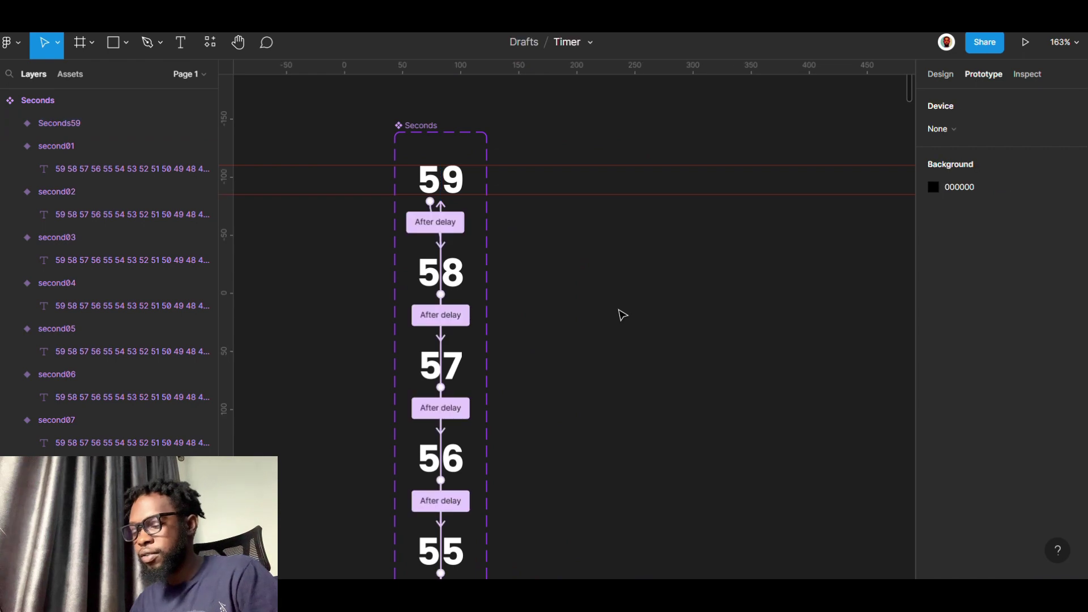
pyautogui.press('f')
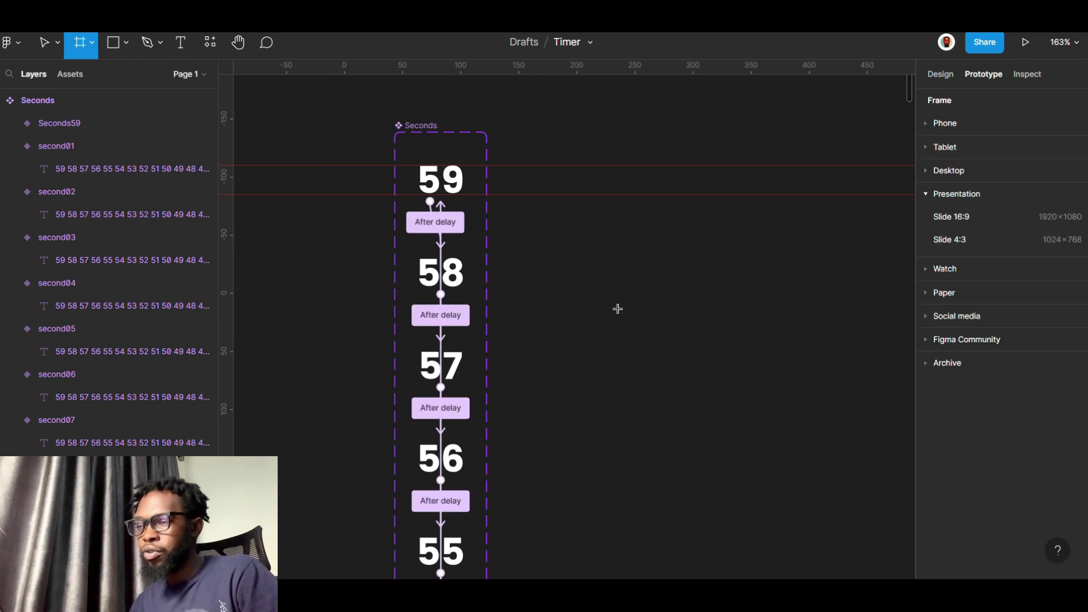
pyautogui.moveTo(568, 240); pyautogui.dragTo(762, 361)
# Change the new frame's fill to black (000000) and clear the selection
pyautogui.click(941, 75)
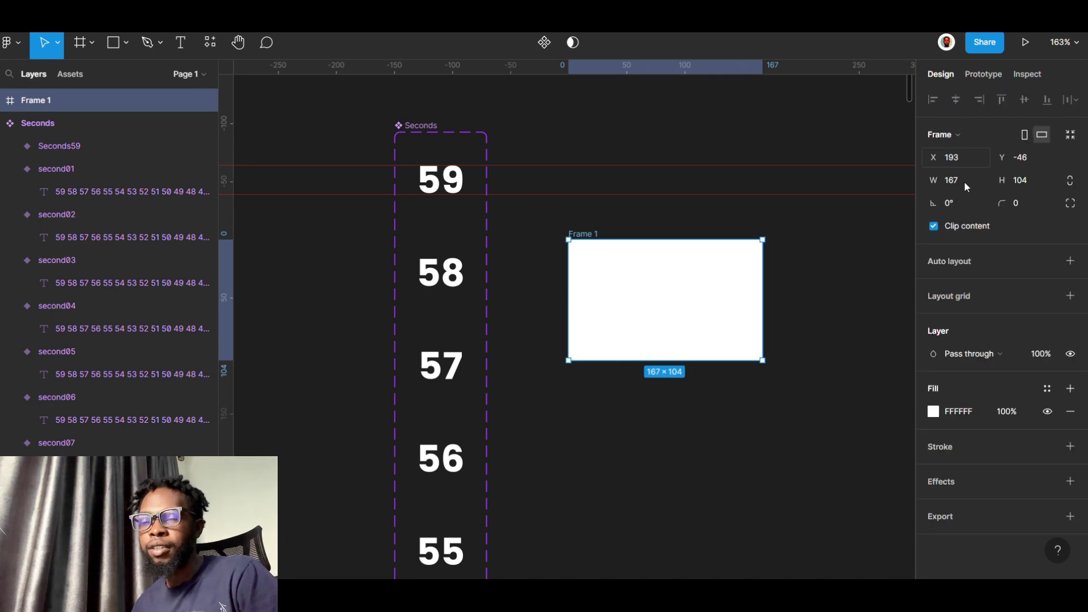
pyautogui.click(933, 413)
pyautogui.moveTo(853, 320); pyautogui.dragTo(931, 408)
pyautogui.click(704, 458)
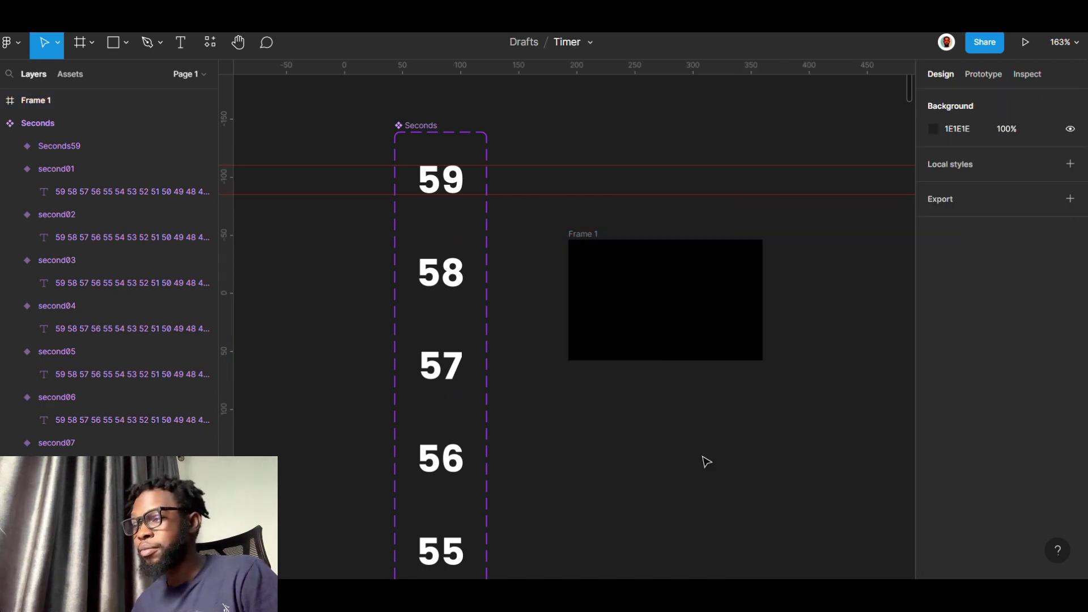
# Place an instance of the default 59 variant inside the black frame at about X 111, Y 32, and select the frame
pyautogui.click(427, 194)
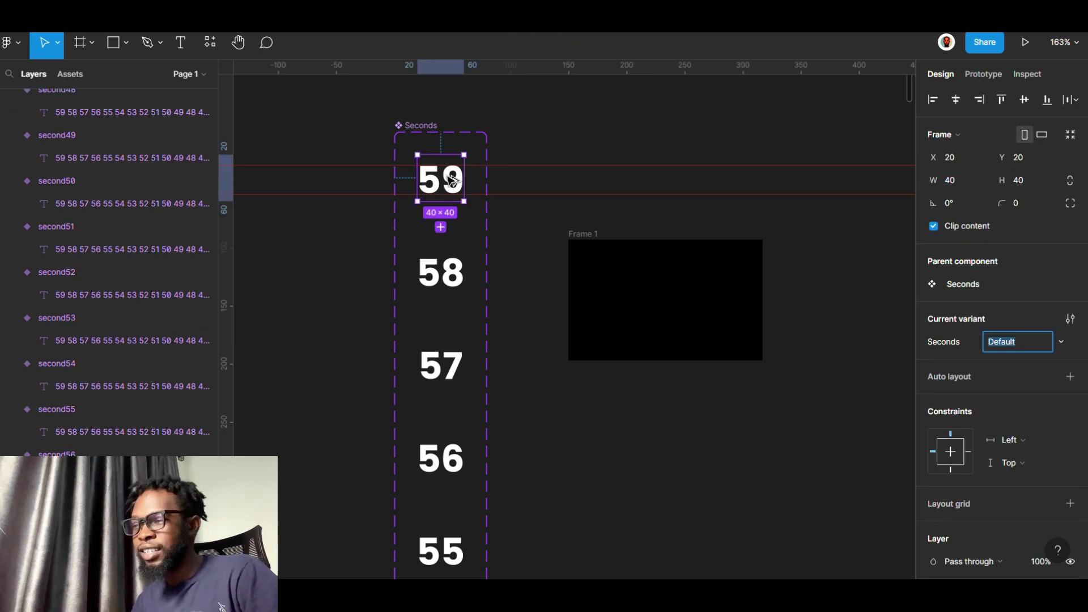
pyautogui.moveTo(454, 181); pyautogui.dragTo(734, 304)
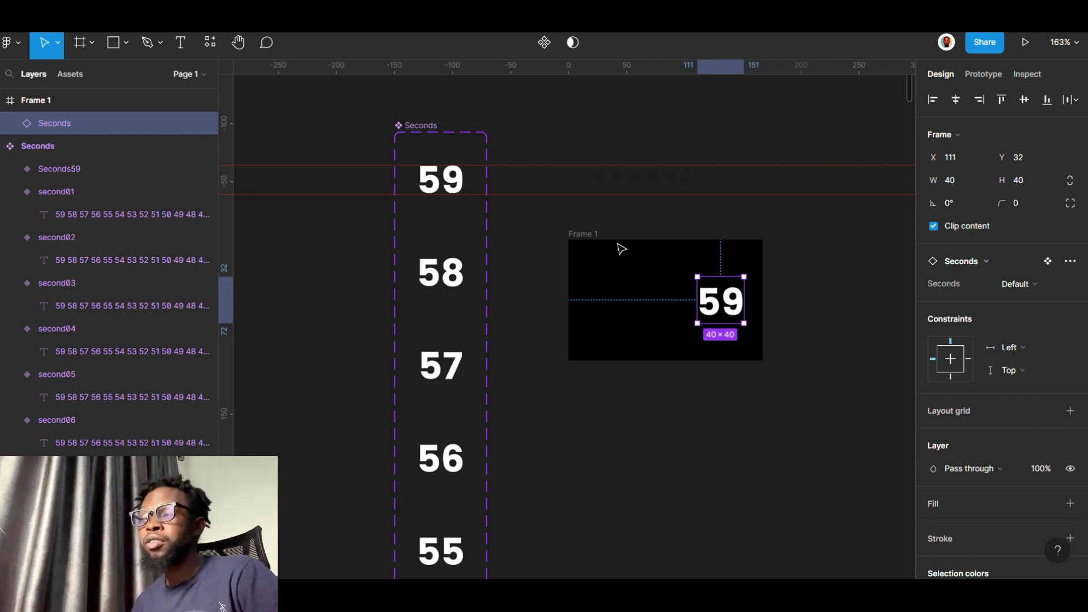
pyautogui.click(595, 236)
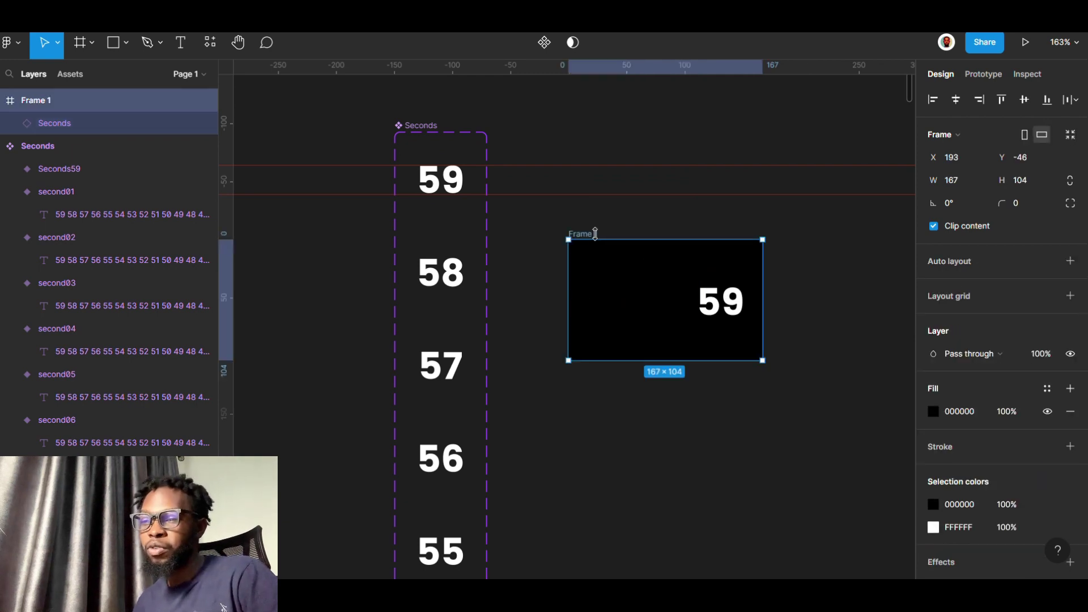
# Preview the black frame's countdown as a prototype
pyautogui.click(1018, 48)
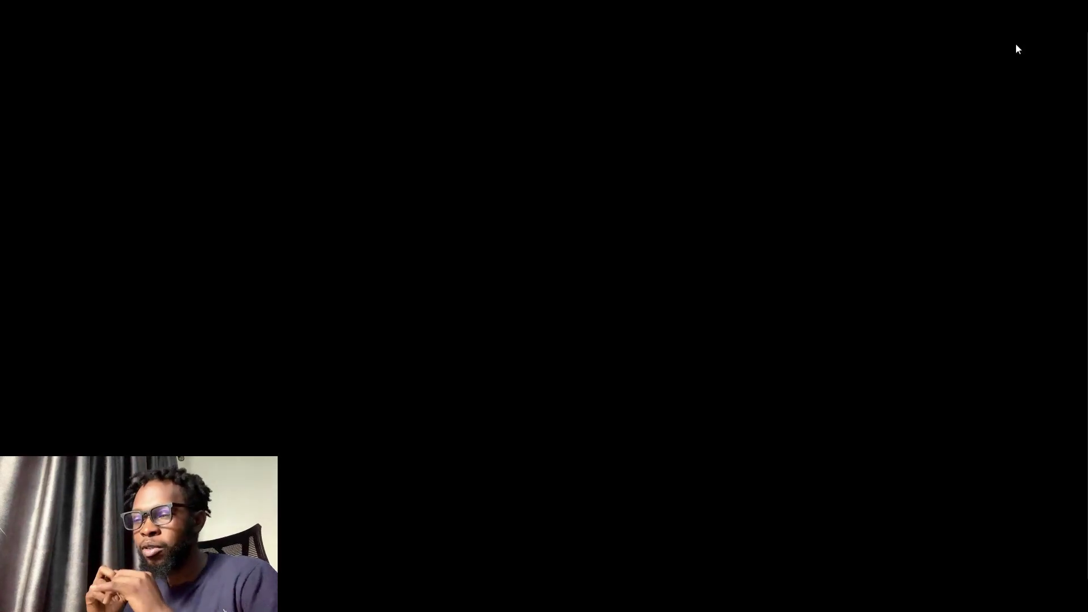
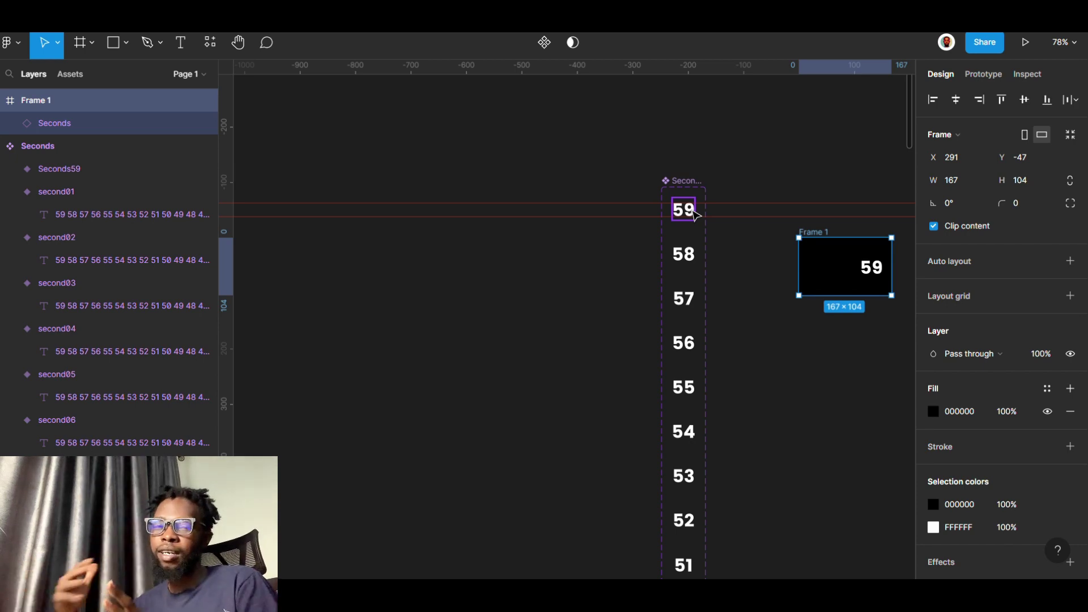
pyautogui.click(695, 215)
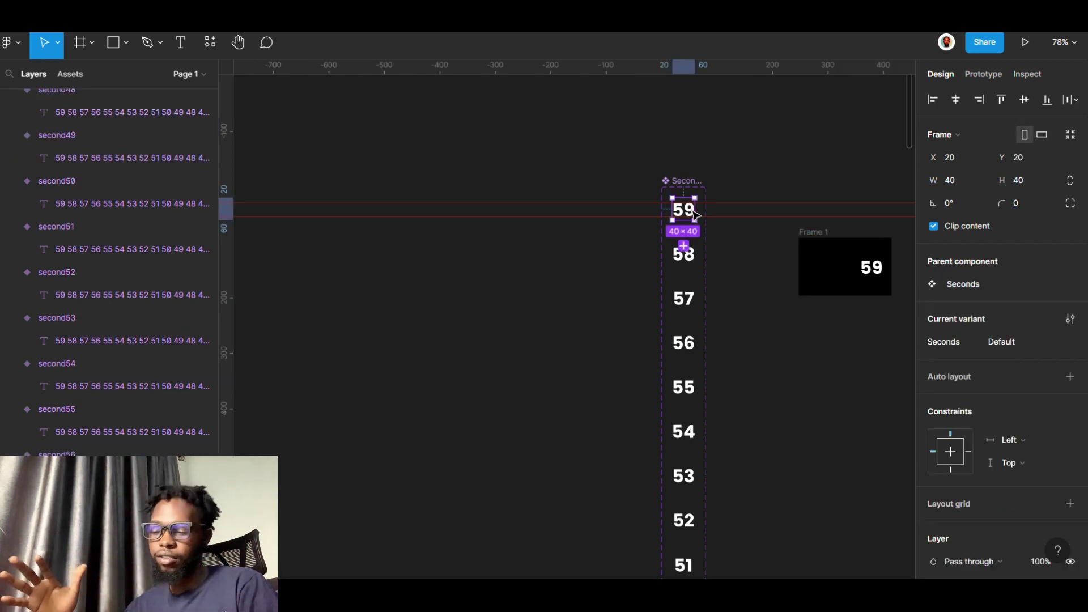
pyautogui.hotkey('ctrl', 'd')
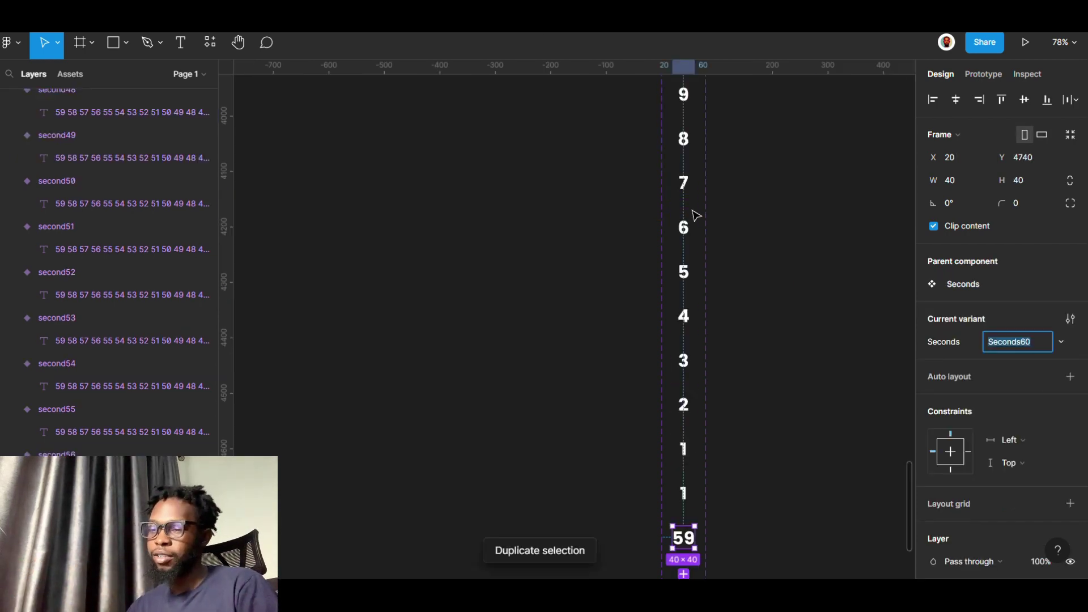
pyautogui.hotkey('ctrl', 'z')
# Place an instance of the default 59 variant outside the Seconds set at about X -163, Y -120, and detach it
pyautogui.scroll(-5, 696, 215)
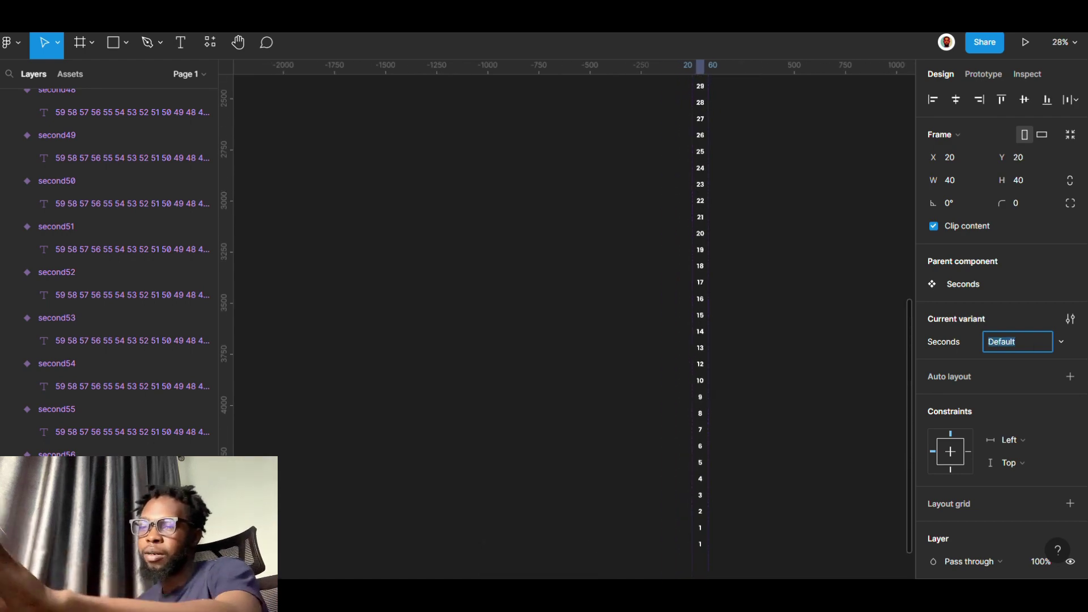
pyautogui.scroll(10, 703, 317)
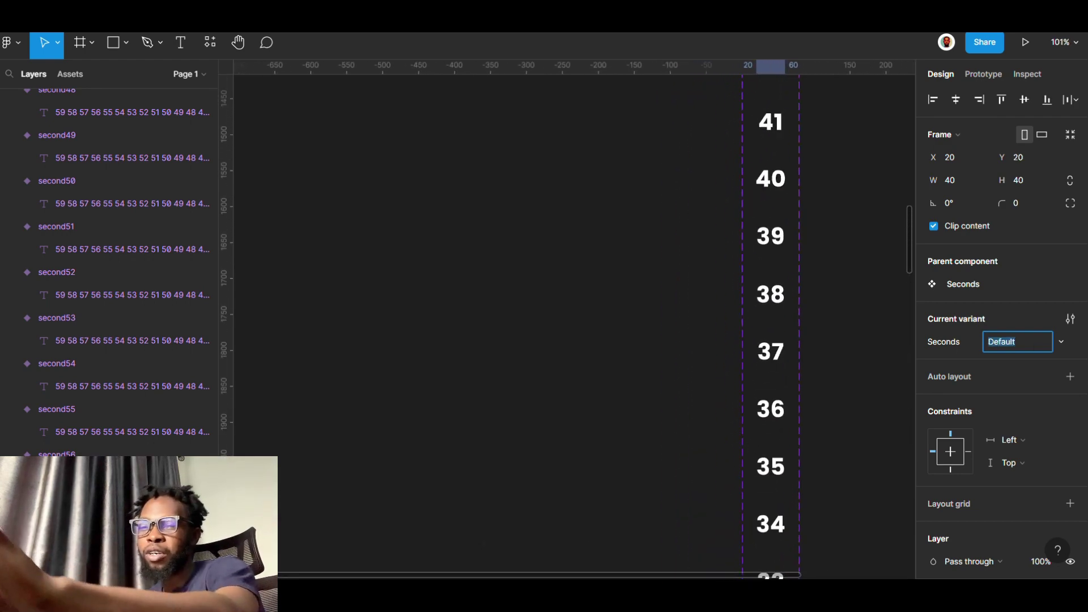
pyautogui.scroll(3, 772, 317)
pyautogui.scroll(-8, 809, 248)
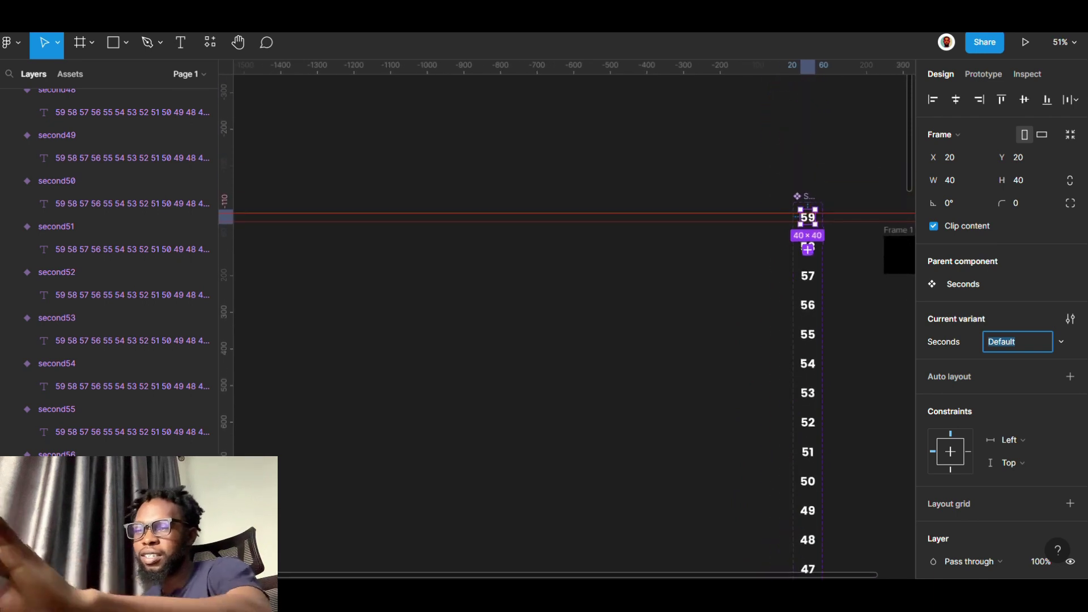
pyautogui.scroll(4, 797, 223)
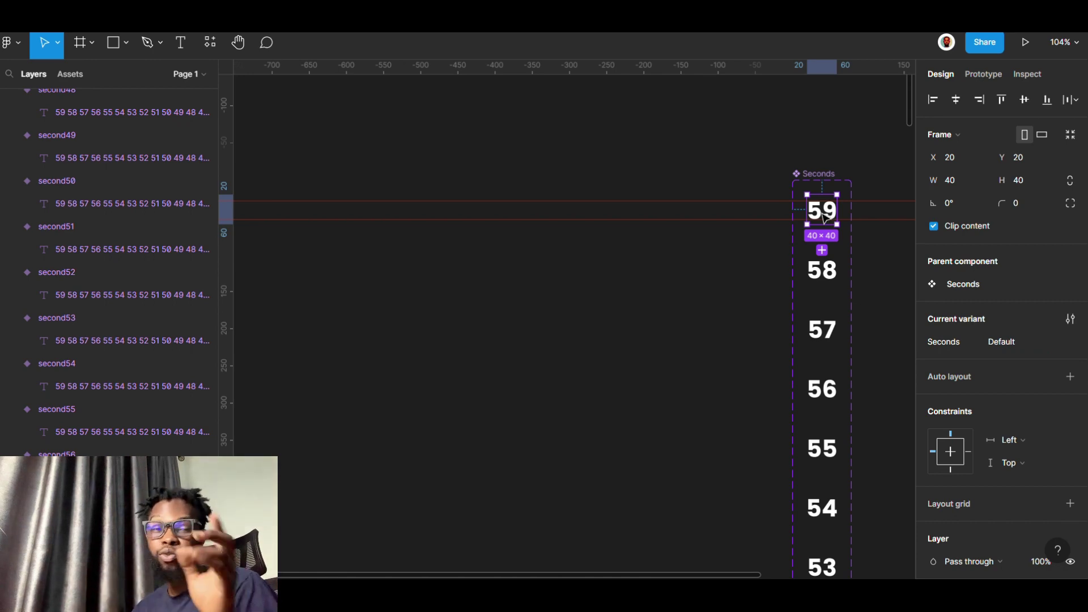
pyautogui.moveTo(828, 217); pyautogui.dragTo(656, 217)
pyautogui.scroll(5, 656, 217)
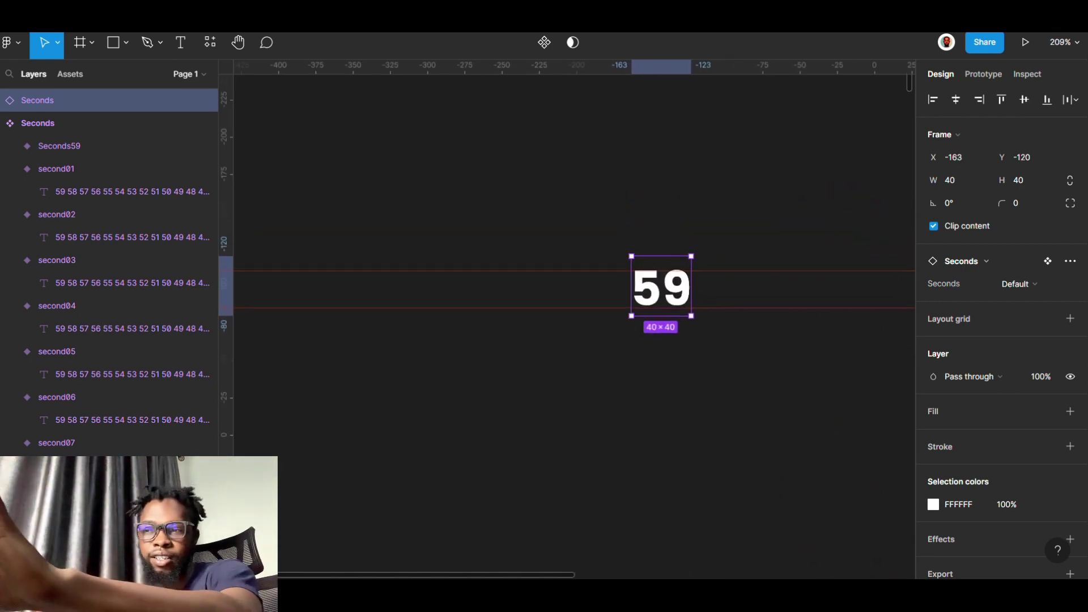
pyautogui.rightClick(648, 281)
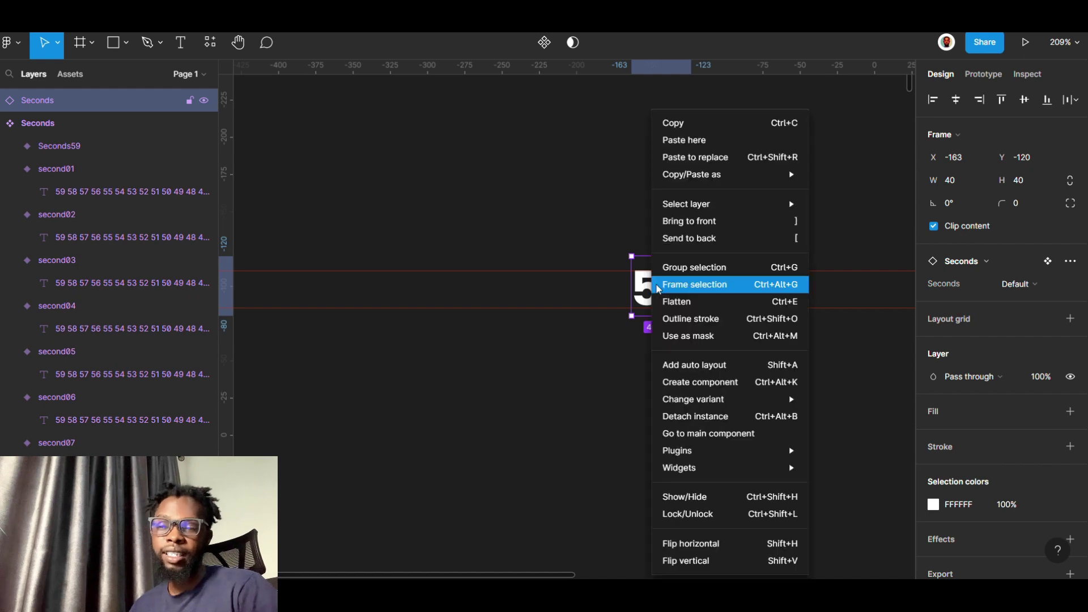
pyautogui.click(693, 418)
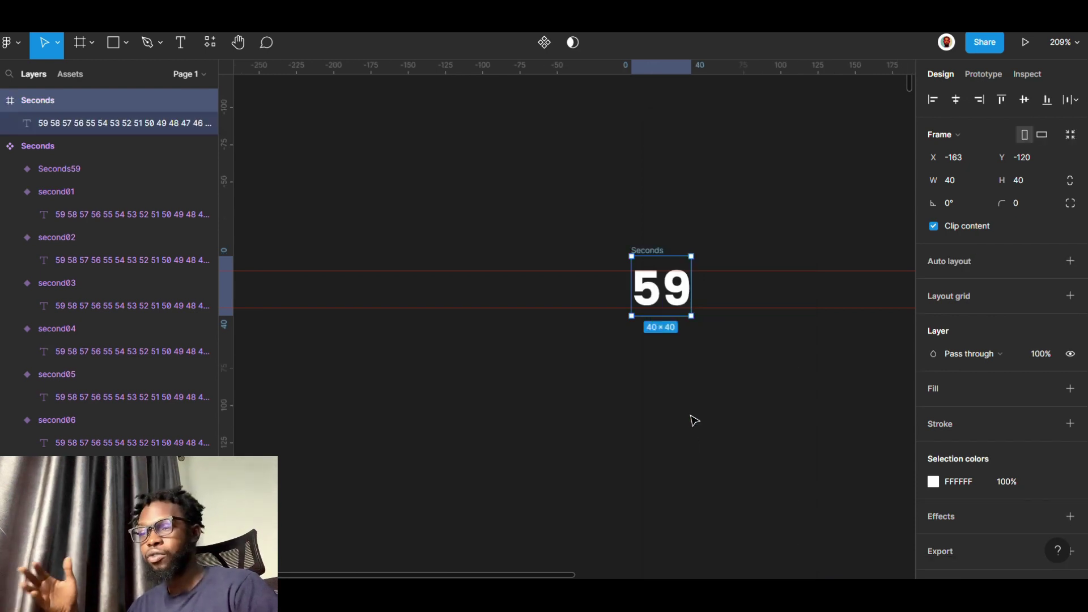
# Rename the detached 59 frame as Minute
pyautogui.doubleClick(660, 251)
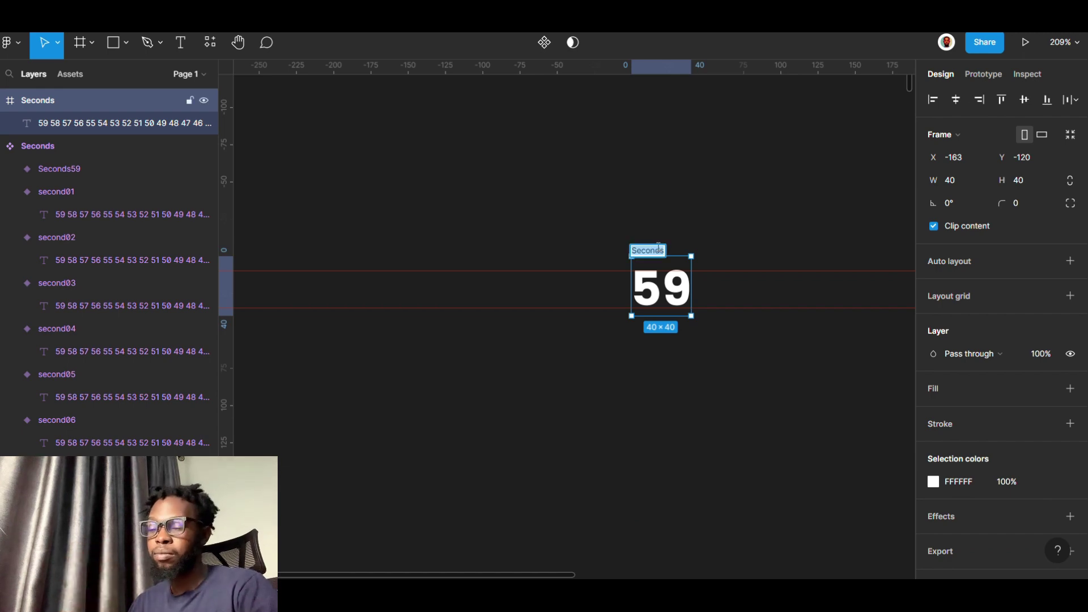
pyautogui.write('Minut')
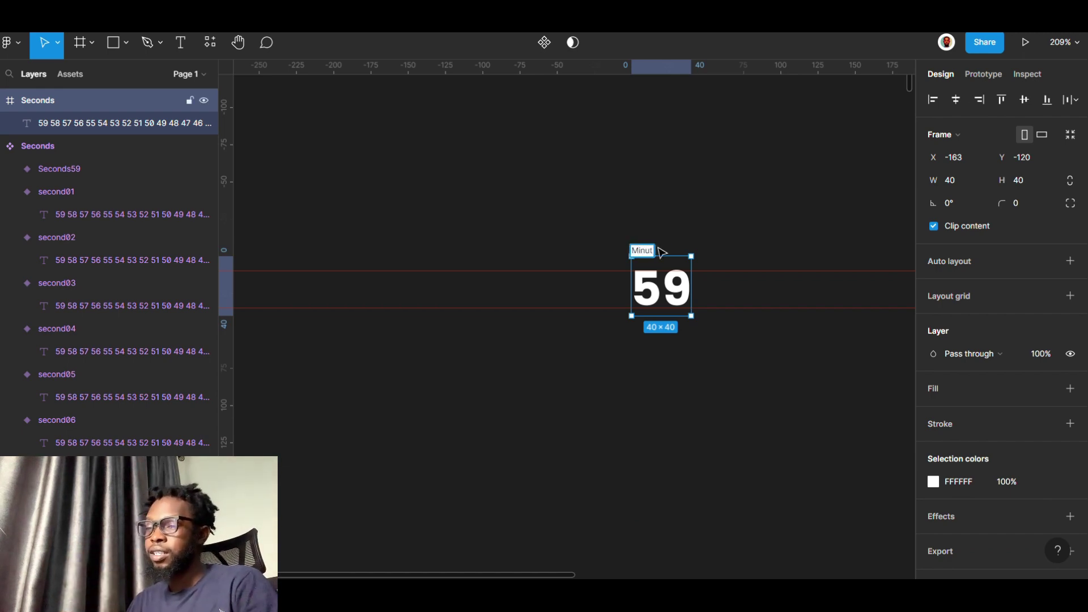
pyautogui.write('te')
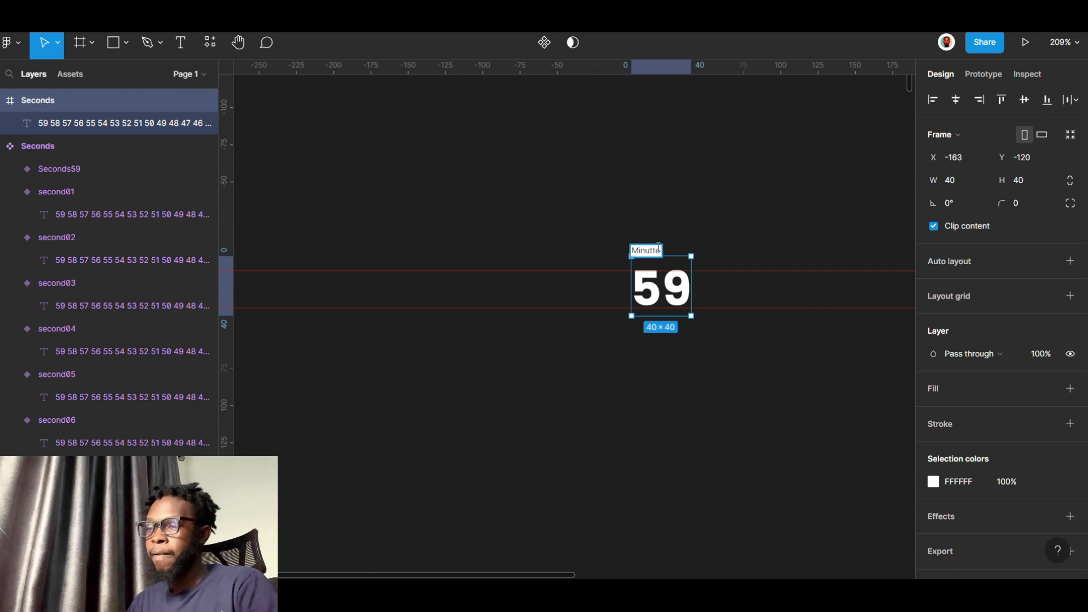
pyautogui.press('BackSpace')
pyautogui.press('BackSpace')
pyautogui.write('e')
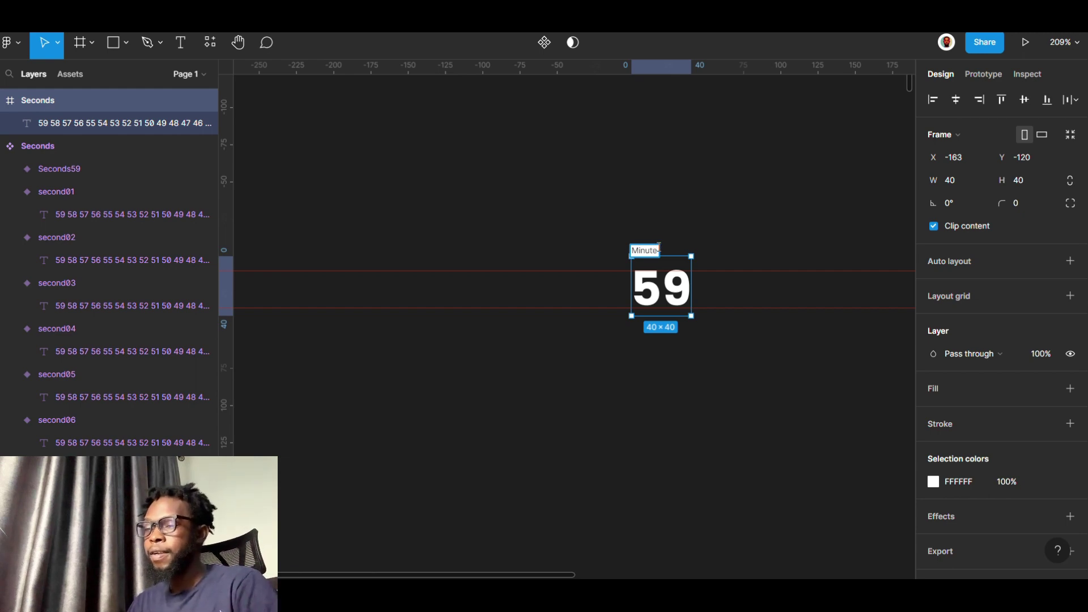
pyautogui.click(698, 225)
# Duplicate the Minute frame three times, stacking the copies in one column beneath the original
pyautogui.click(657, 249)
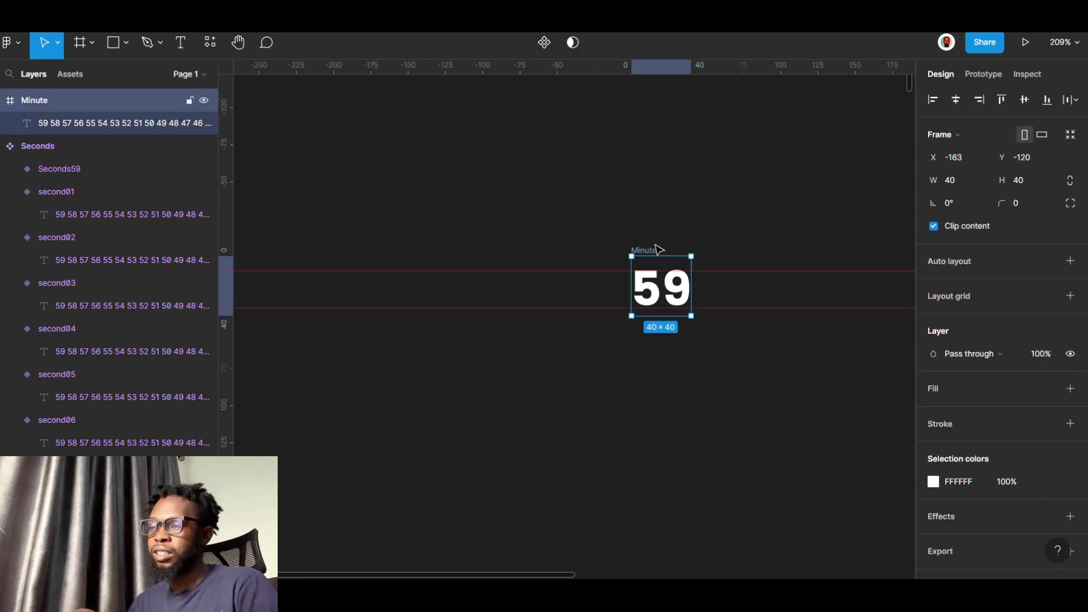
pyautogui.hotkey('ctrl', 'd')
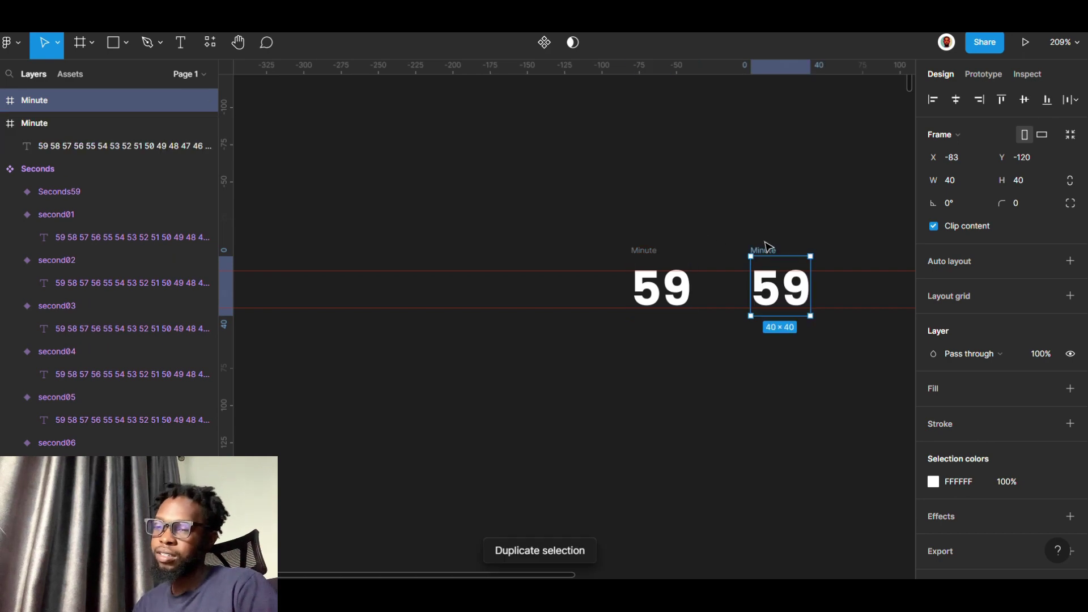
pyautogui.click(741, 274)
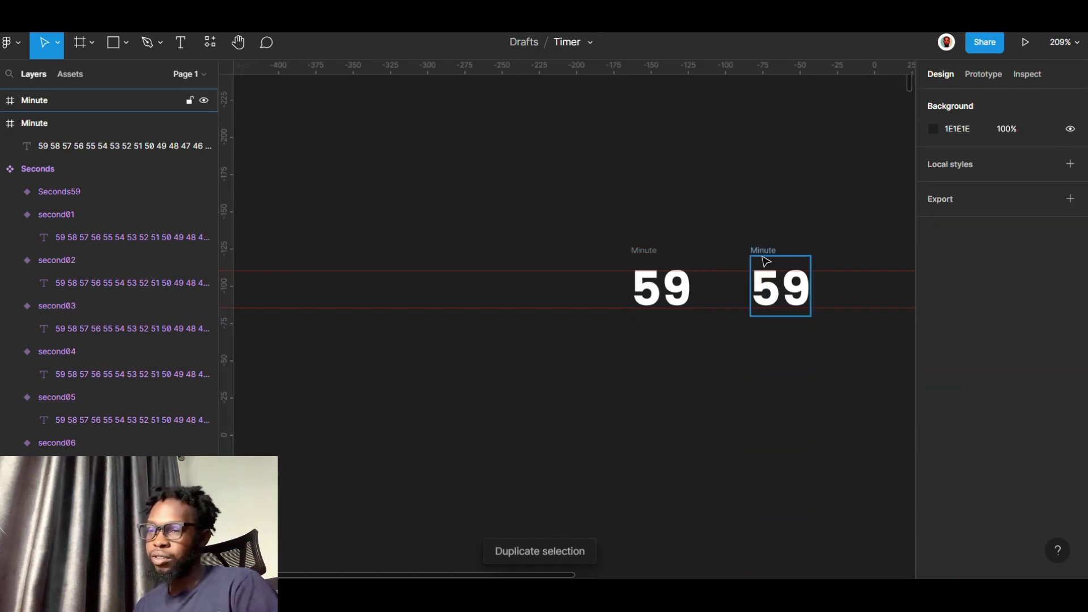
pyautogui.moveTo(766, 259); pyautogui.dragTo(645, 337)
pyautogui.hotkey('ctrl', 'd')
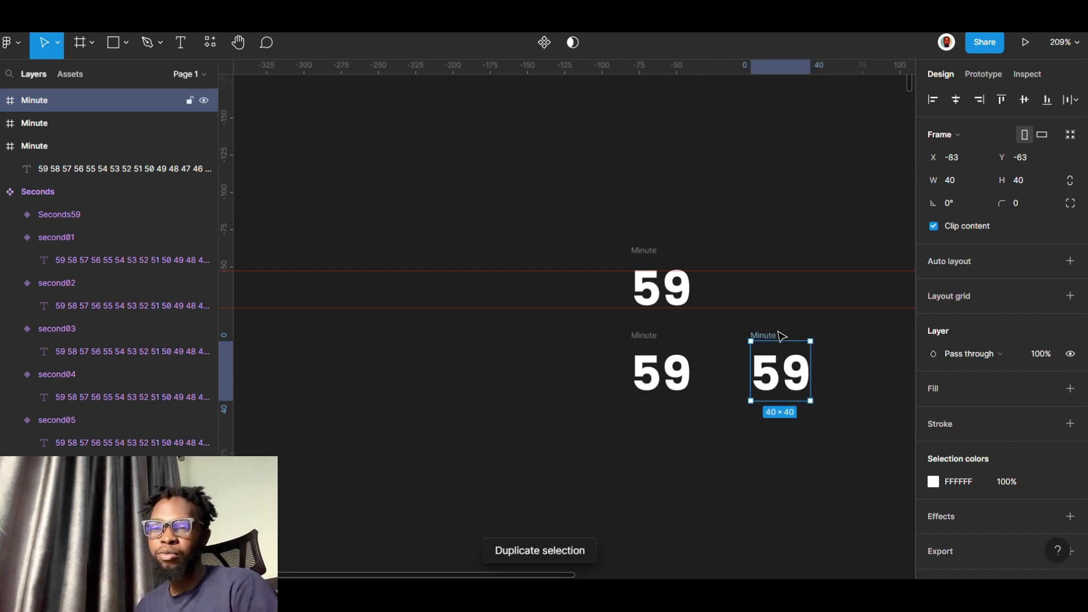
pyautogui.moveTo(781, 337); pyautogui.dragTo(654, 425)
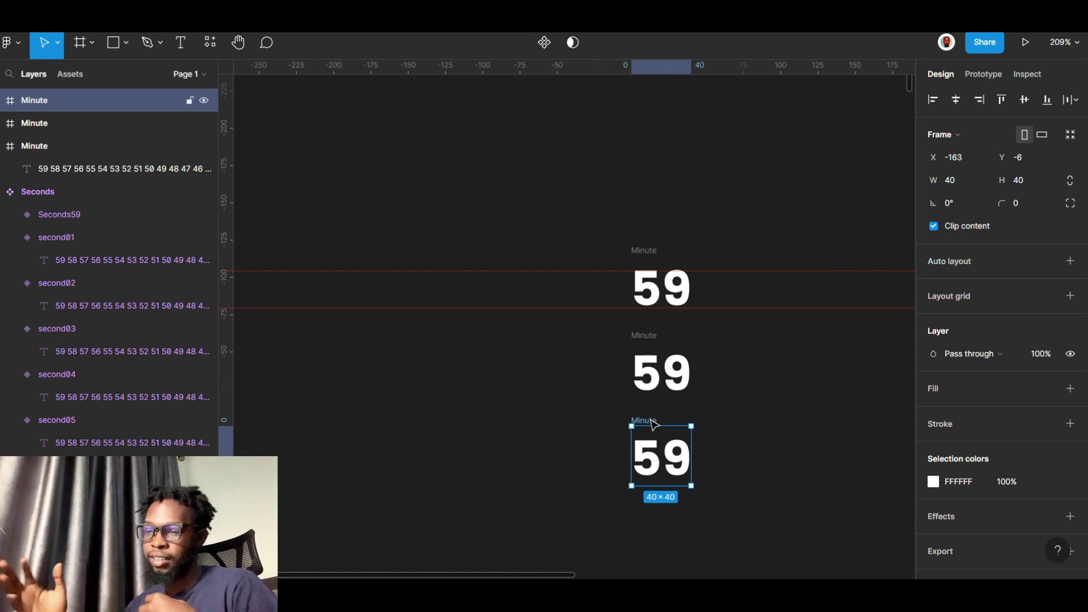
pyautogui.scroll(-3, 654, 424)
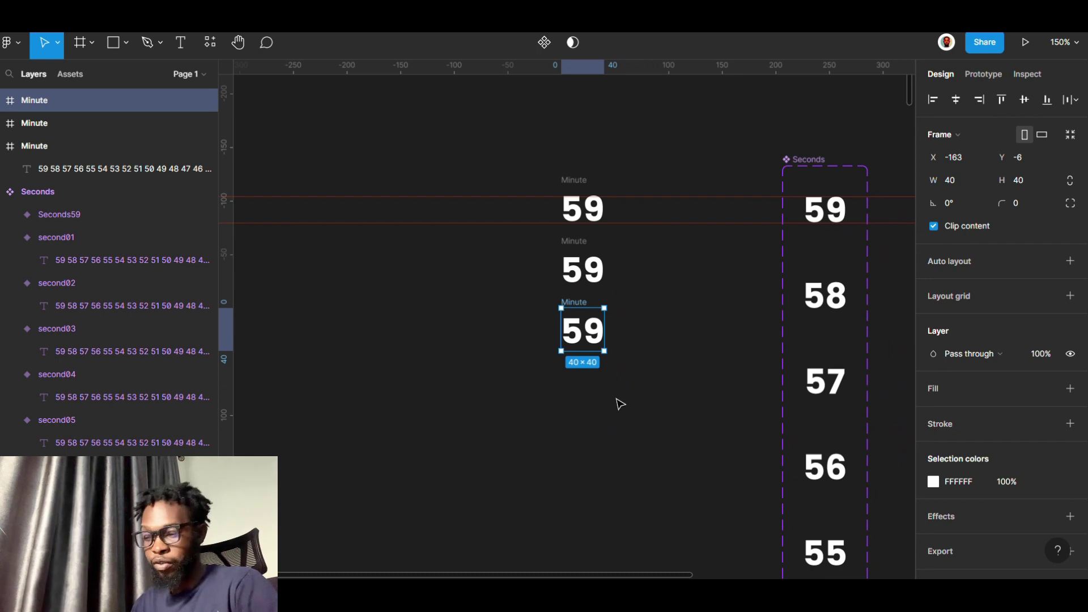
pyautogui.hotkey('ctrl', 'd')
# Shift the text inside the lowest Minute copy up to Y -39 so the frame shows 58
pyautogui.click(598, 392)
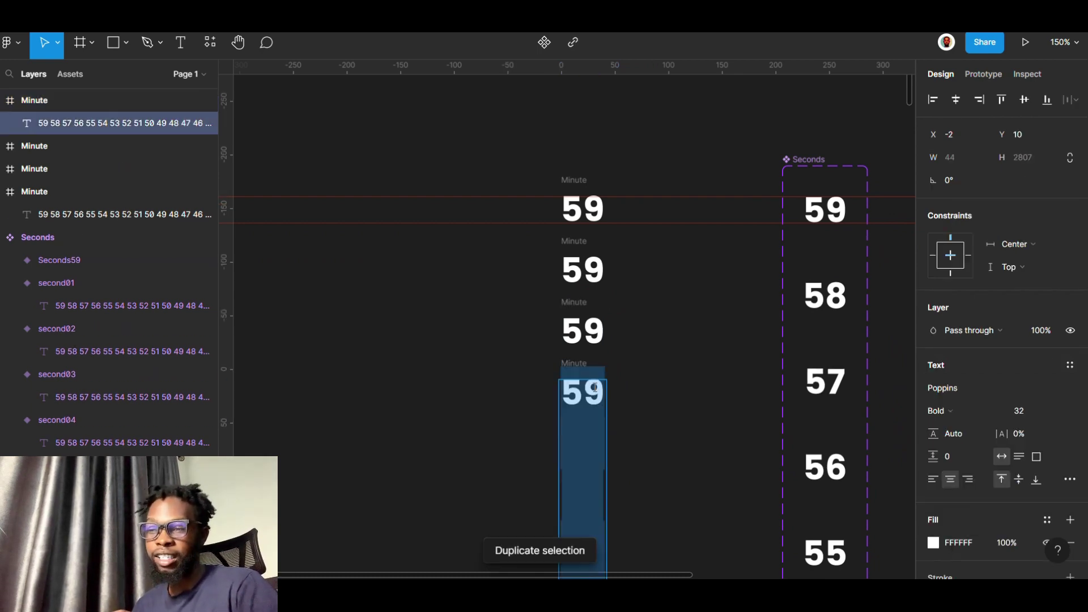
pyautogui.press('Escape')
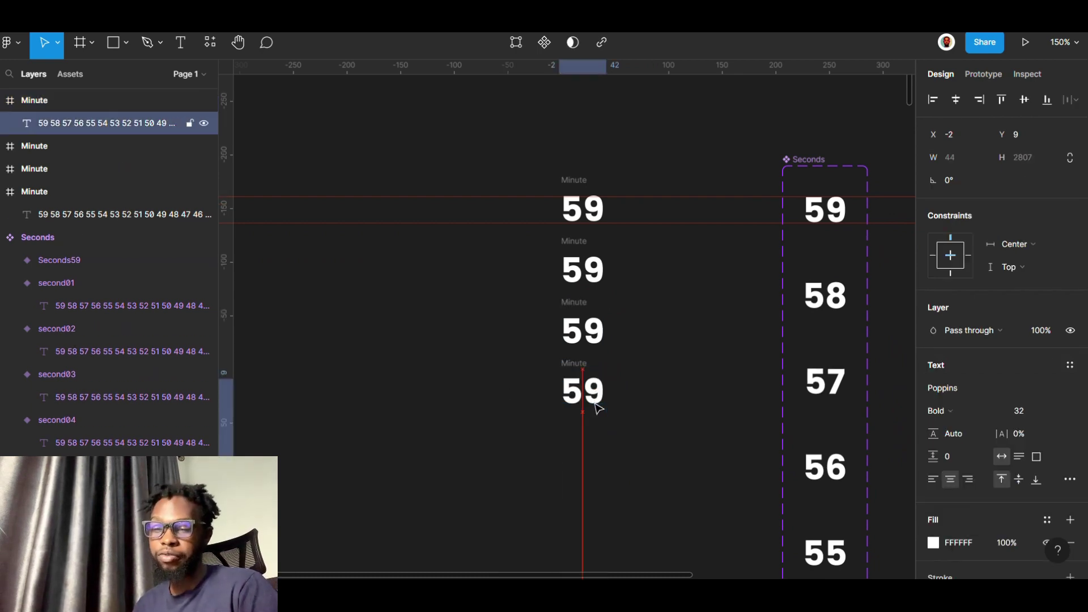
pyautogui.press('Up')
pyautogui.press('Up')
pyautogui.press('Up')
pyautogui.press('Up')
pyautogui.press('Up')
pyautogui.press('Up')
pyautogui.press('Up')
pyautogui.press('Up')
pyautogui.press('Up')
pyautogui.press('Up')
pyautogui.press('Up')
pyautogui.press('Up')
pyautogui.press('Up')
pyautogui.press('Up')
pyautogui.press('Up')
pyautogui.press('Up')
pyautogui.press('Up')
pyautogui.press('Up')
pyautogui.press('Up')
pyautogui.press('Up')
pyautogui.press('Up')
pyautogui.press('Up')
pyautogui.press('Up')
pyautogui.press('Up')
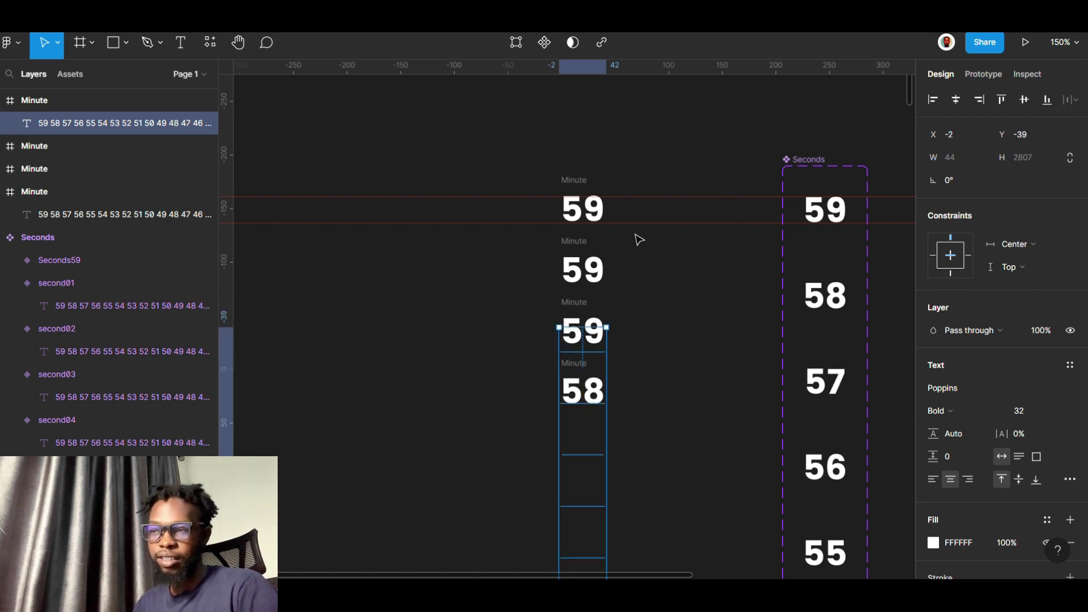
# Move the two horizontal guides down, one across the third Minute frame and one along the base of the 58
pyautogui.moveTo(653, 219); pyautogui.dragTo(637, 405)
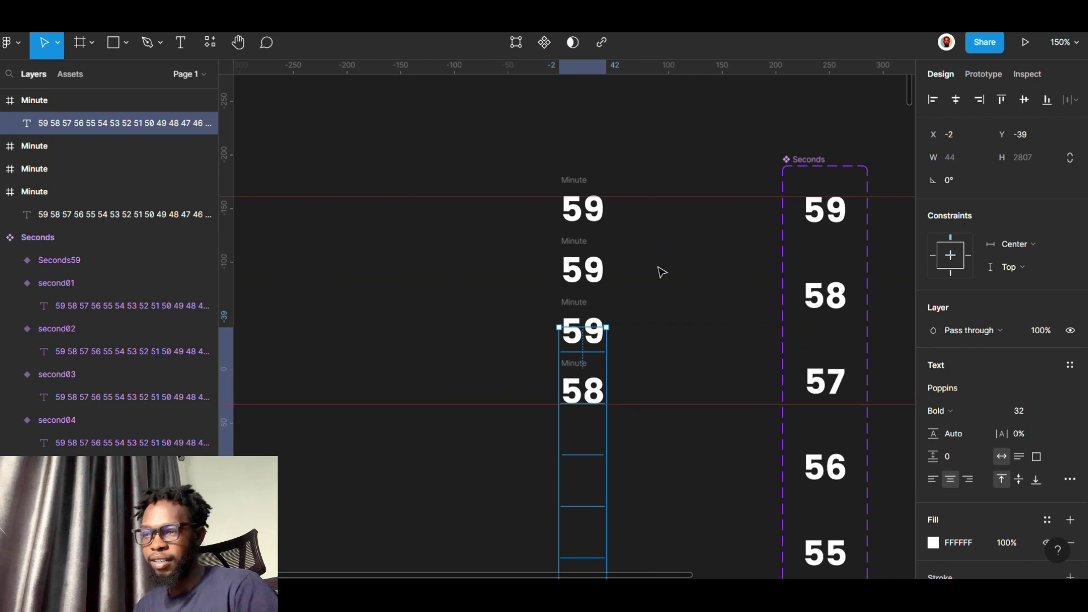
pyautogui.moveTo(671, 199); pyautogui.dragTo(670, 334)
pyautogui.click(679, 308)
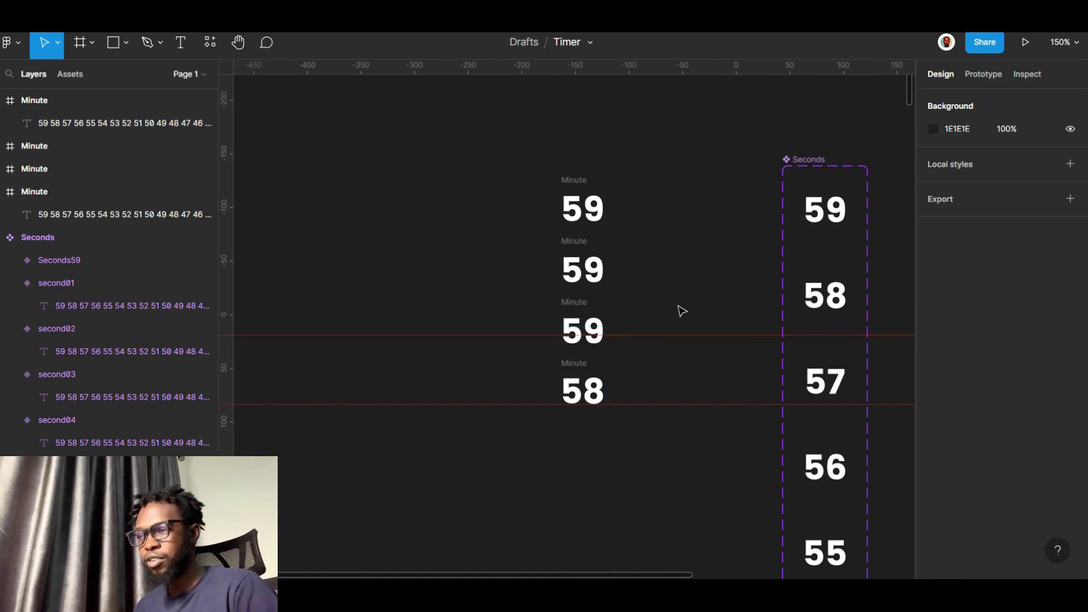
# Arrange the four Minute frames in a horizontal row at Y -115, with the 58 frame last
pyautogui.moveTo(591, 178); pyautogui.dragTo(368, 183)
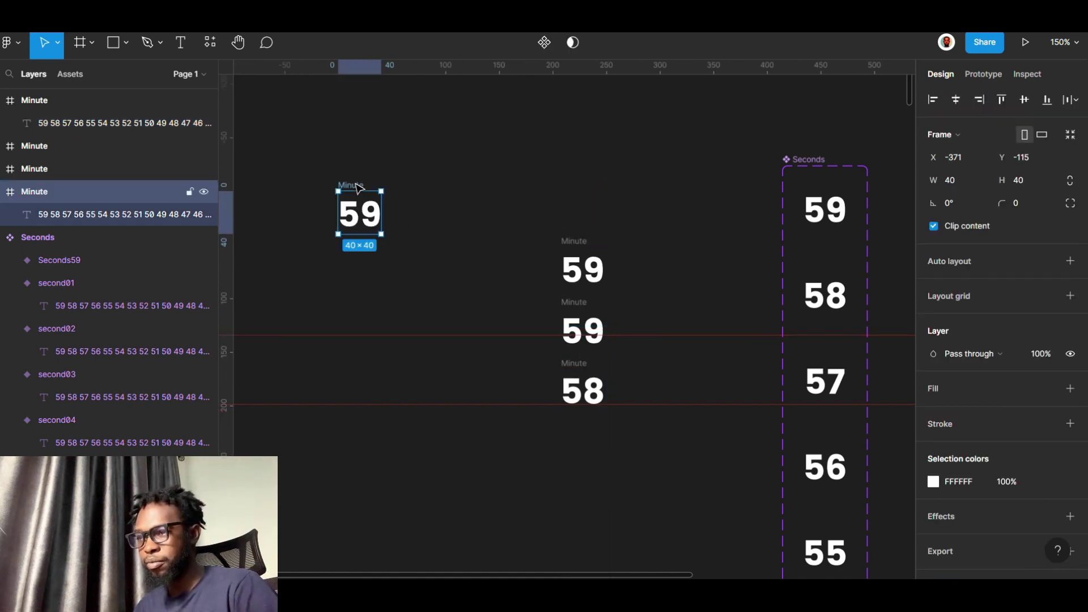
pyautogui.moveTo(572, 242); pyautogui.dragTo(415, 190)
pyautogui.moveTo(564, 298); pyautogui.dragTo(484, 189)
pyautogui.moveTo(571, 371); pyautogui.dragTo(544, 192)
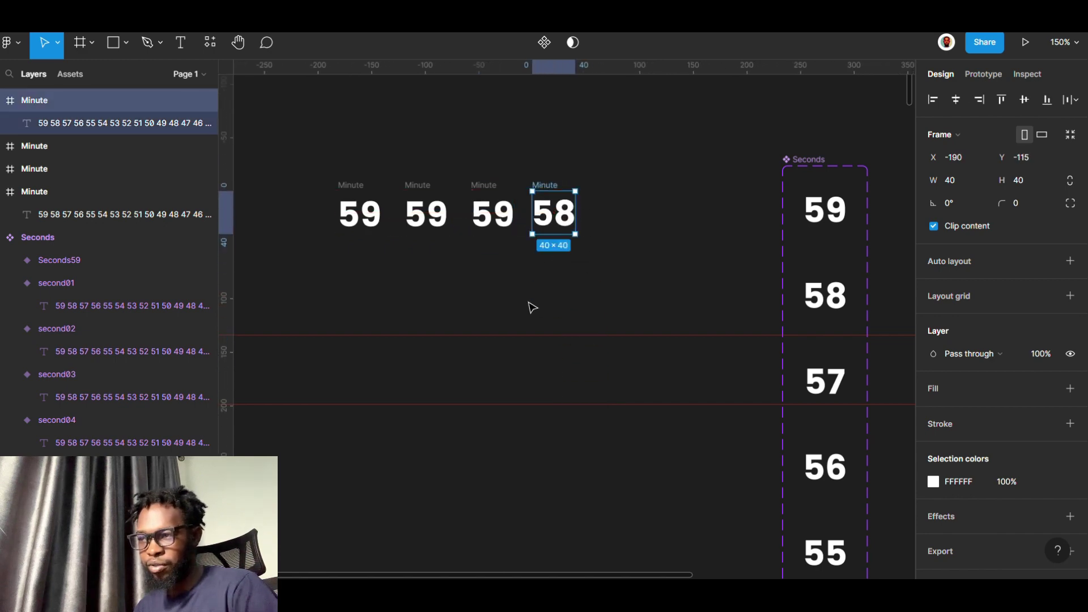
# Reposition the two horizontal guides around the Minute row, the upper one at about Y -128 and the lower one just beneath the frames
pyautogui.moveTo(527, 335); pyautogui.dragTo(564, 197)
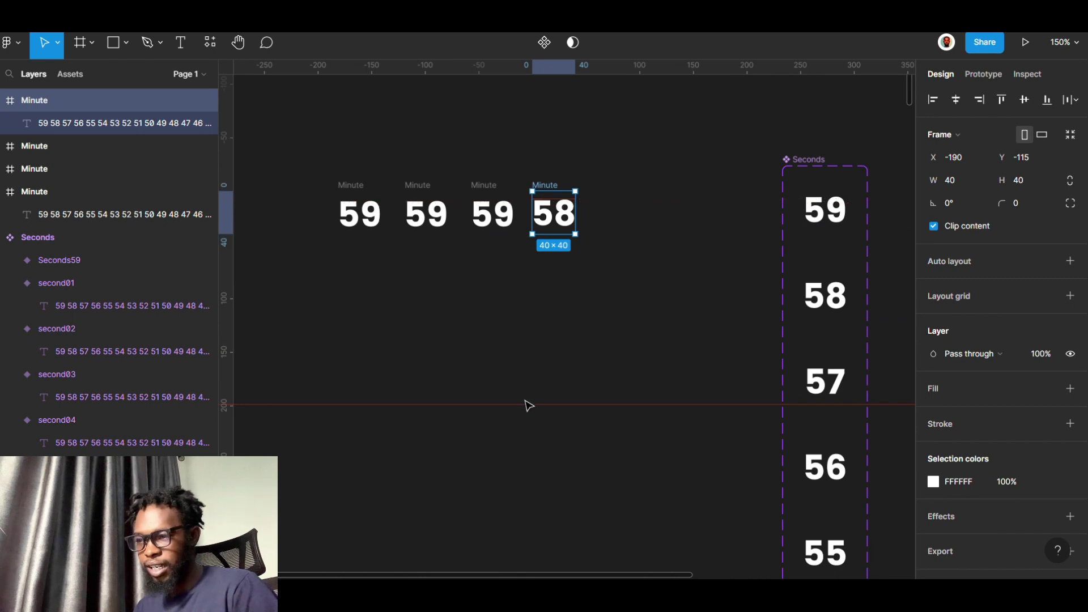
pyautogui.moveTo(527, 406); pyautogui.dragTo(590, 247)
pyautogui.scroll(5, 589, 248)
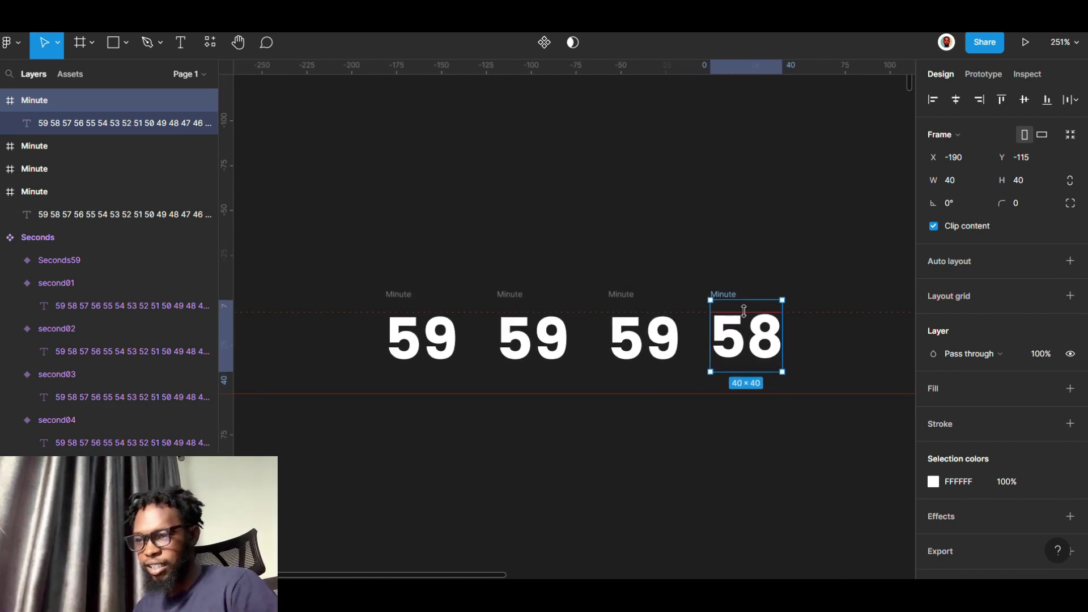
pyautogui.moveTo(732, 319); pyautogui.dragTo(748, 237)
pyautogui.moveTo(629, 237); pyautogui.dragTo(748, 277)
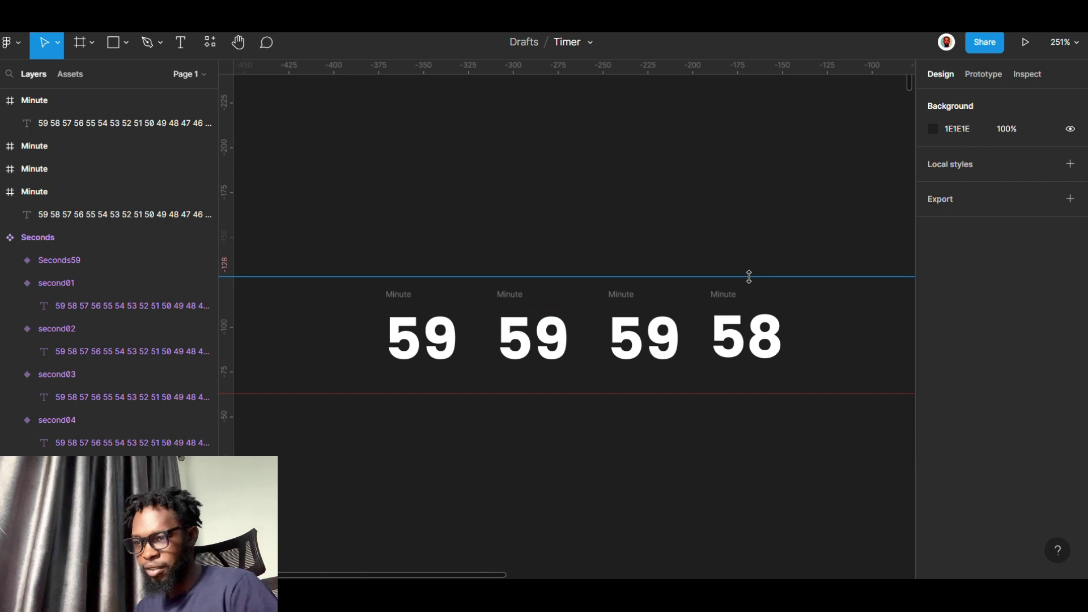
# Select all four Minute frames and move them up together to Y -137
pyautogui.moveTo(806, 328); pyautogui.dragTo(811, 389)
pyautogui.click(355, 278)
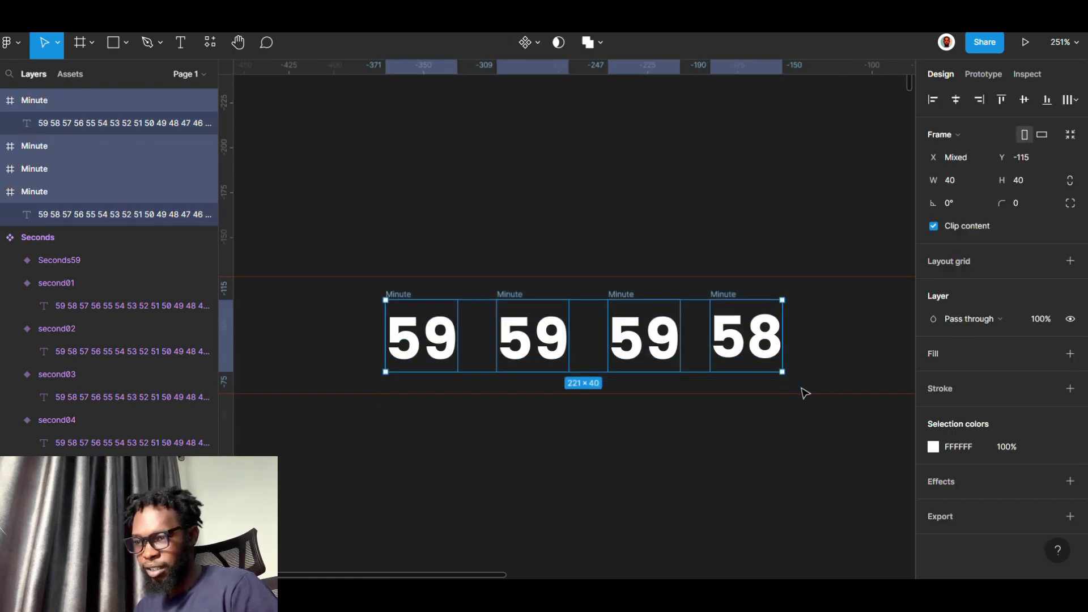
pyautogui.press('Up')
pyautogui.press('Up')
pyautogui.press('Up')
pyautogui.press('Up')
pyautogui.press('Up')
pyautogui.press('Up')
pyautogui.press('Up')
pyautogui.press('Up')
pyautogui.press('Up')
pyautogui.press('Up')
pyautogui.press('Up')
pyautogui.press('Up')
pyautogui.press('Up')
pyautogui.press('Up')
pyautogui.press('Up')
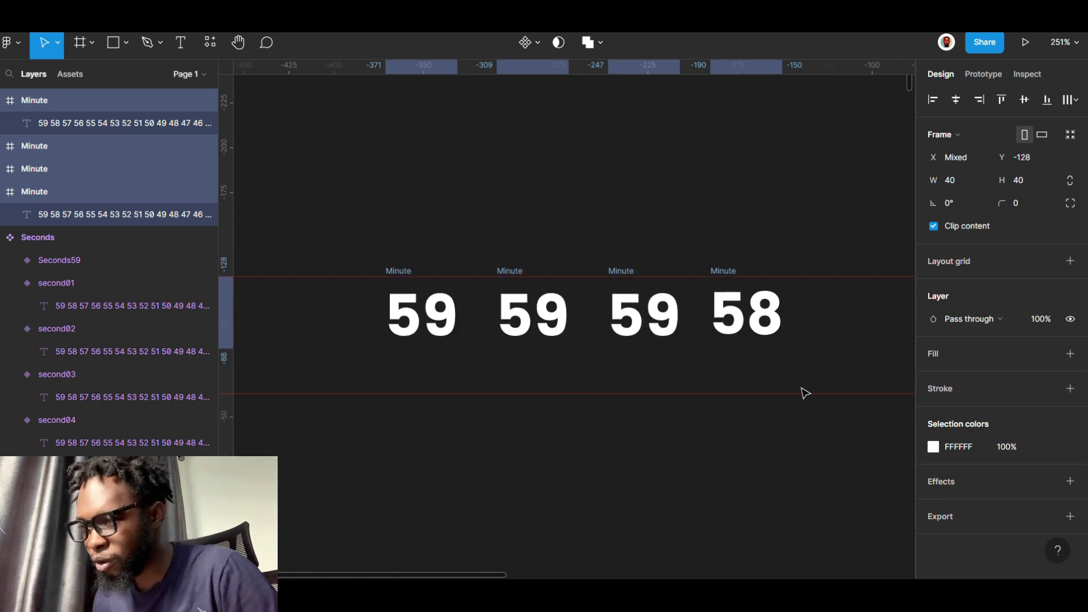
pyautogui.press('Up')
pyautogui.press('Up')
pyautogui.press('Up')
pyautogui.press('Up')
pyautogui.press('Up')
pyautogui.press('Up')
pyautogui.press('Up')
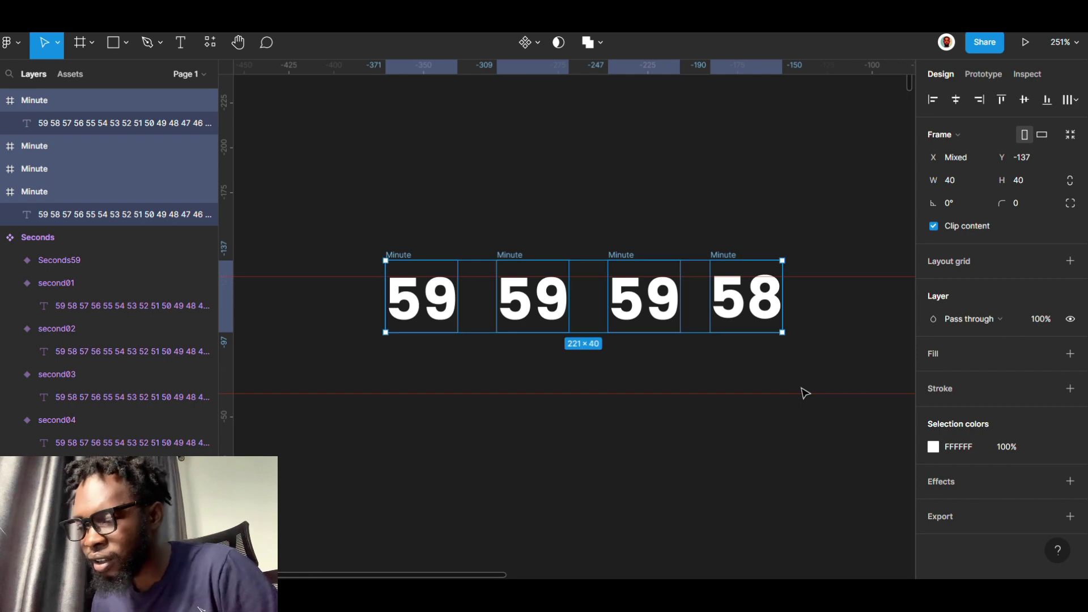
# Nudge the number text inside the 58 Minute frame down to Y -38
pyautogui.doubleClick(754, 309)
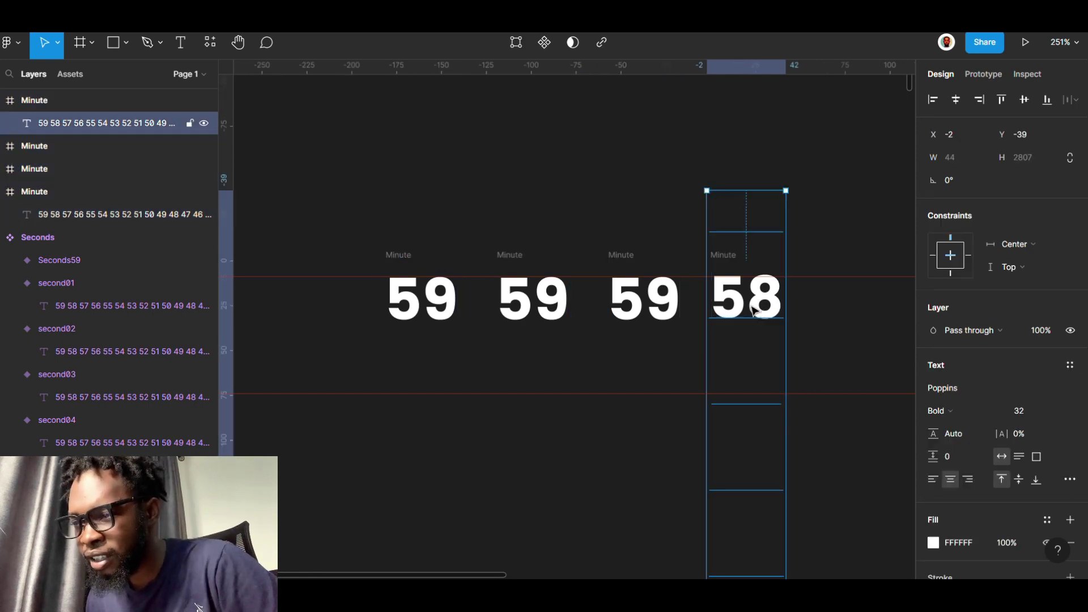
pyautogui.press('Down')
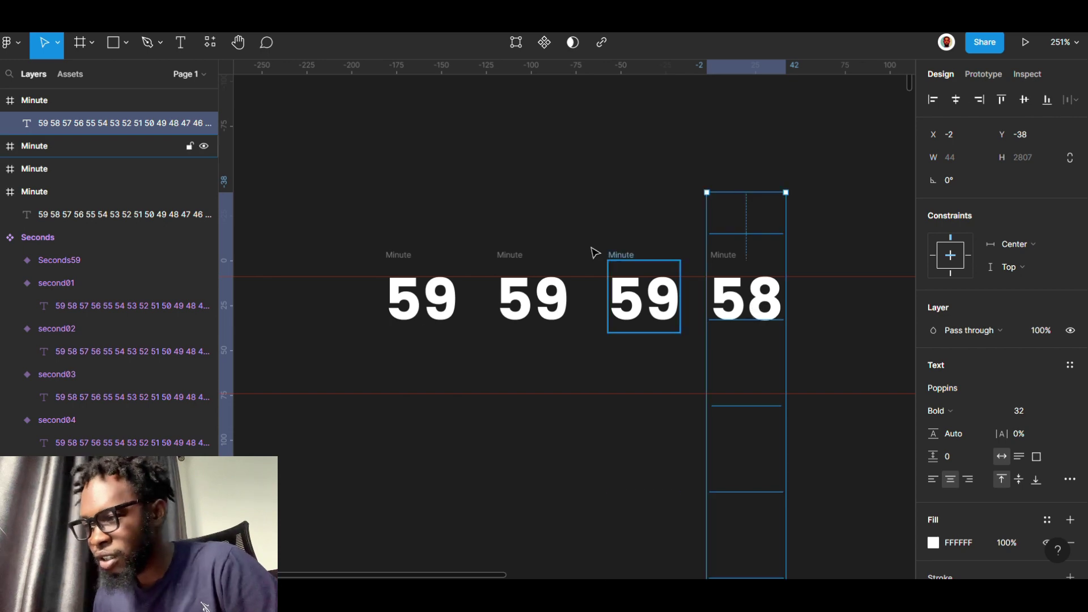
pyautogui.click(595, 181)
# Duplicate the 58 Minute frame twice to extend the Minute row
pyautogui.scroll(-5, 739, 204)
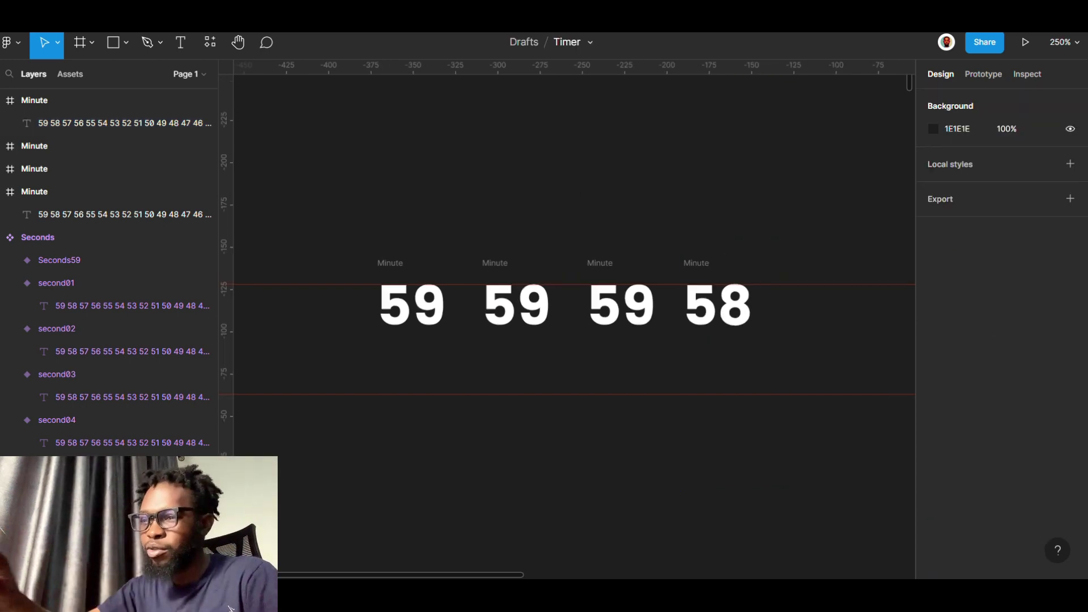
pyautogui.hscroll(5, 739, 204)
pyautogui.click(545, 280)
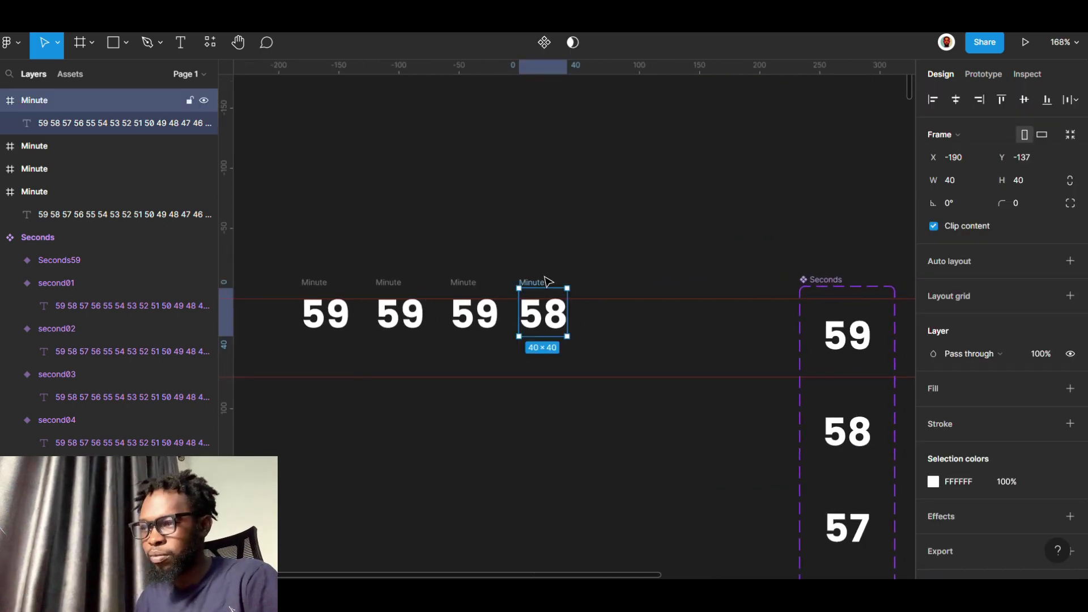
pyautogui.hotkey('ctrl', 'd')
pyautogui.hotkey('ctrl', 'd')
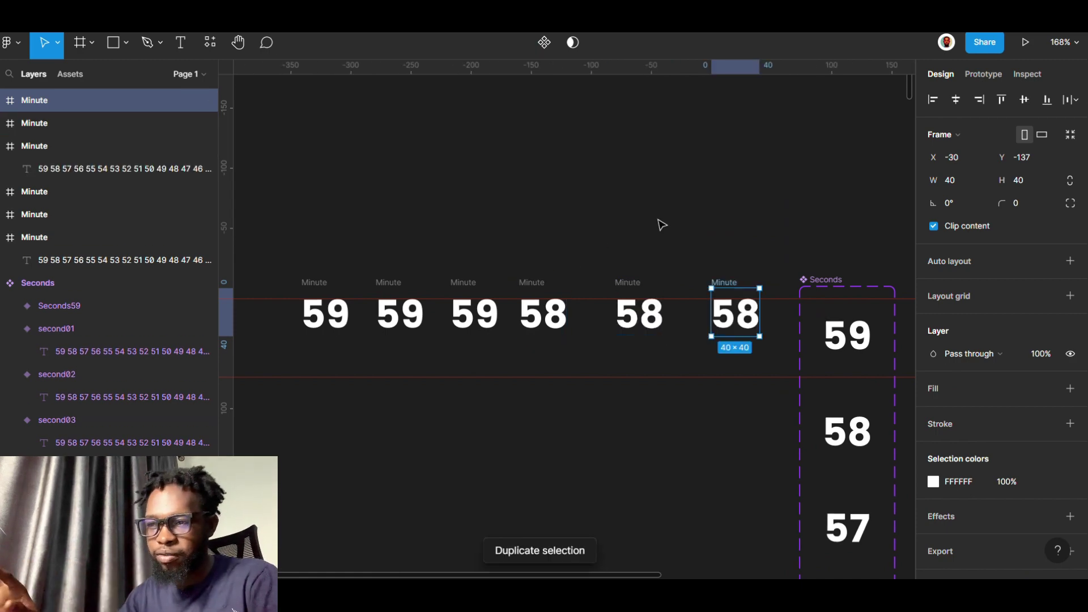
# Move the Seconds component set down clear of the Minute row and duplicate the last 58 frame once more
pyautogui.moveTo(833, 281); pyautogui.dragTo(852, 468)
pyautogui.click(729, 284)
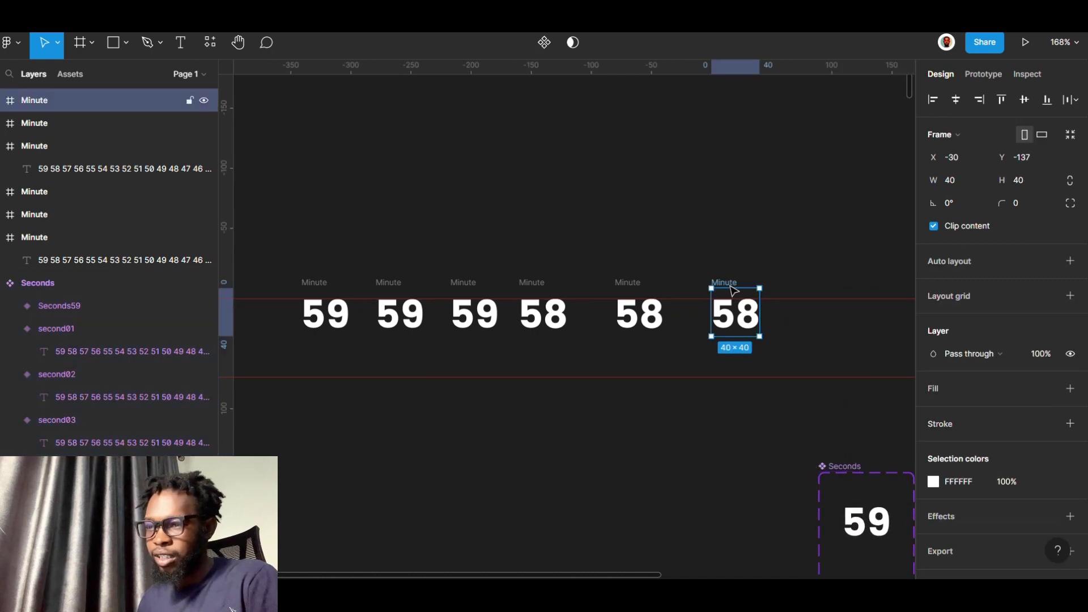
pyautogui.hotkey('ctrl', 'd')
# Shift the number text in the last Minute frame up to Y -85 so the frame shows 57
pyautogui.doubleClick(833, 317)
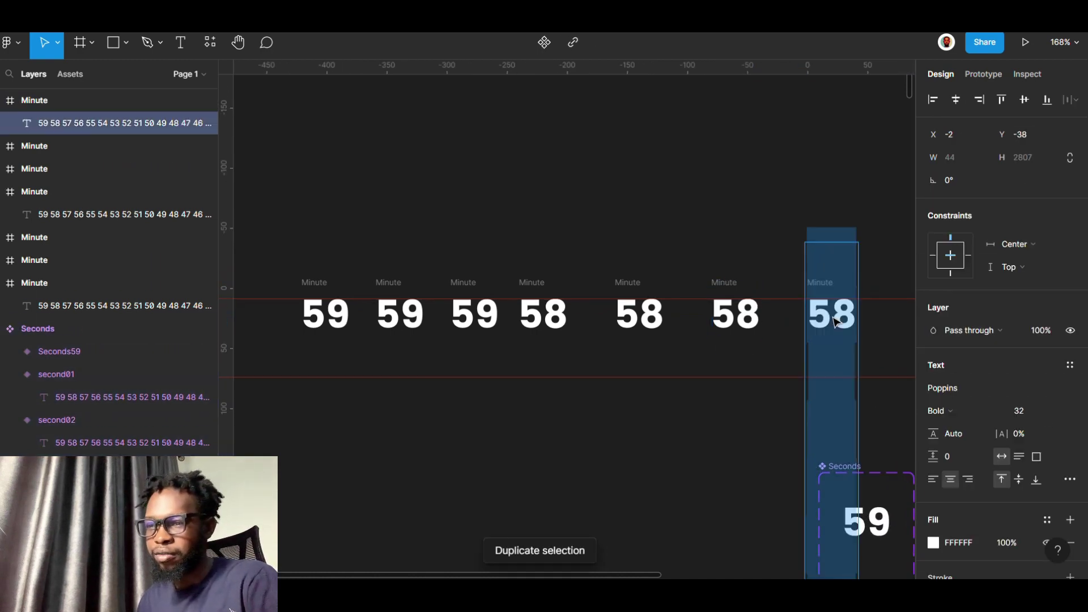
pyautogui.press('Escape')
pyautogui.press('Escape')
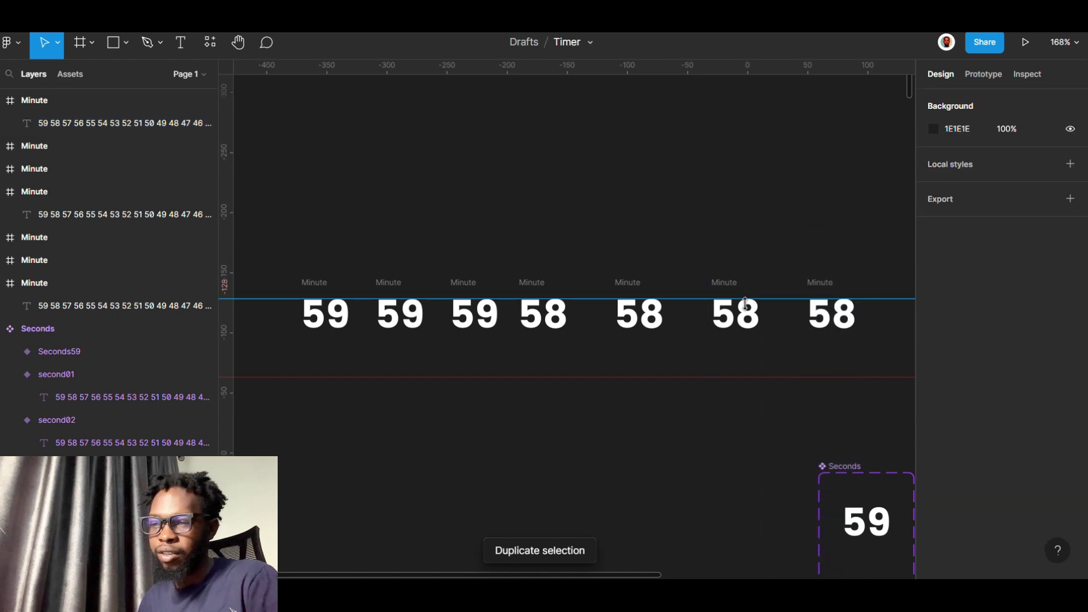
pyautogui.click(850, 320)
pyautogui.hotkey('shift', 'Up')
pyautogui.hotkey('shift', 'Up')
pyautogui.hotkey('shift', 'Up')
pyautogui.hotkey('shift', 'Up')
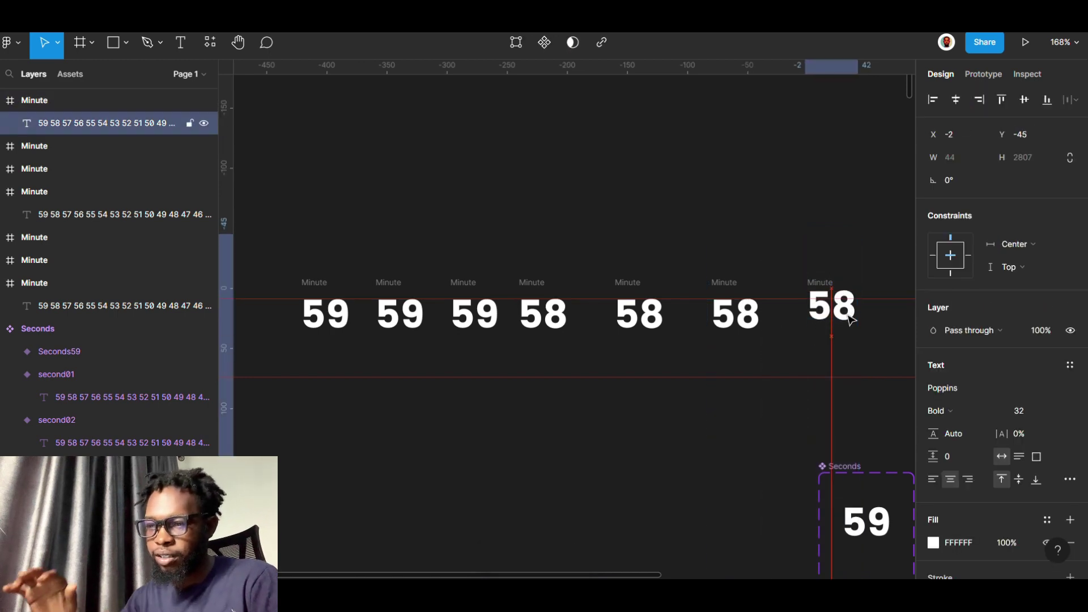
pyautogui.press('Up')
pyautogui.press('Up')
pyautogui.press('Up')
pyautogui.press('Up')
pyautogui.press('Up')
pyautogui.press('Up')
pyautogui.press('Up')
pyautogui.press('Up')
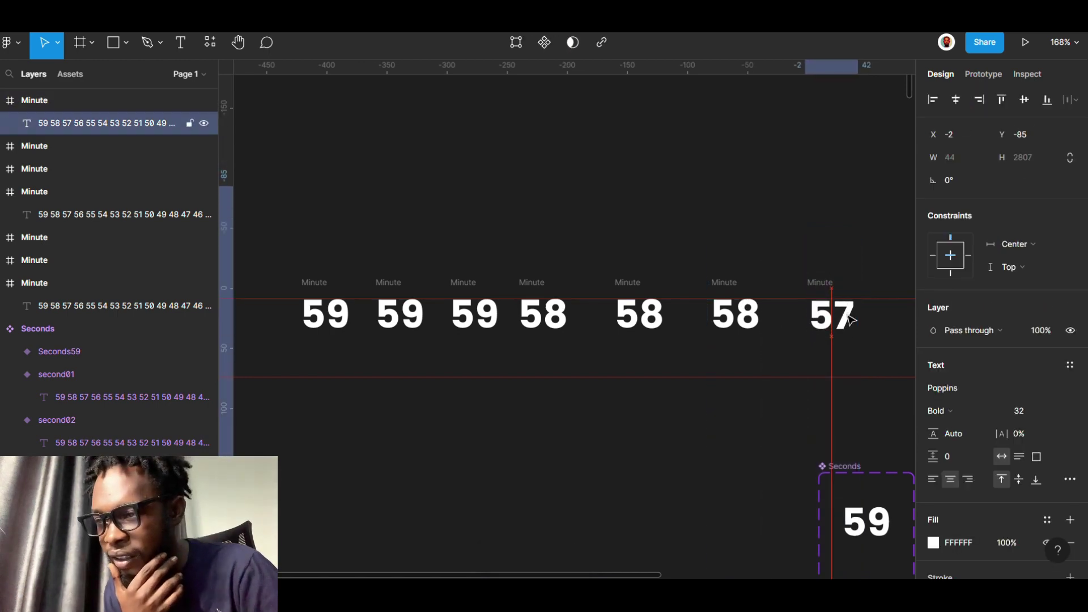
pyautogui.click(824, 232)
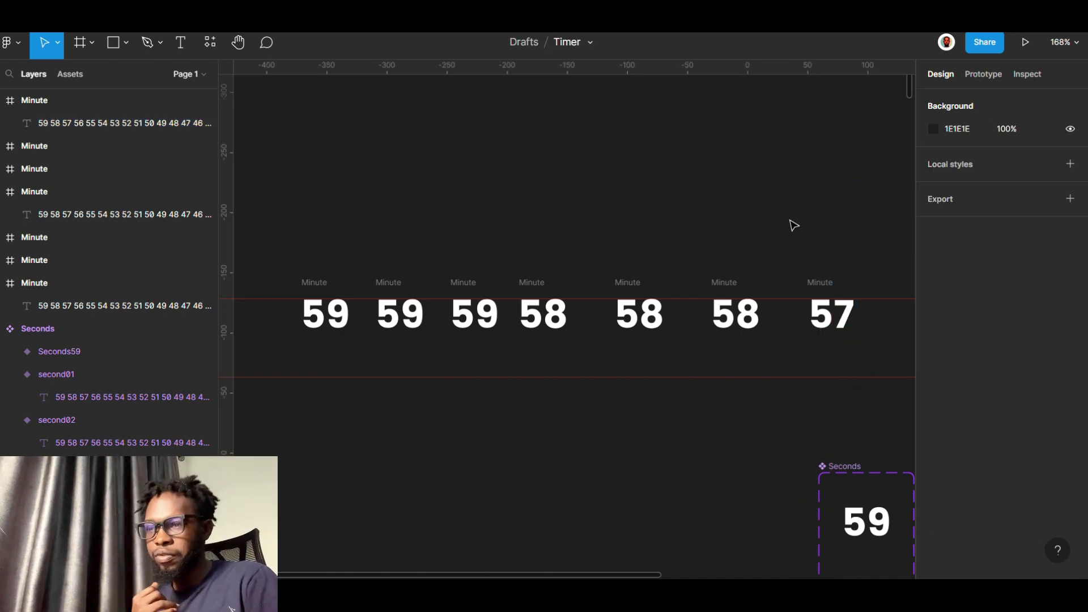
# Duplicate the 57 Minute frame twice at the end of the row
pyautogui.click(837, 284)
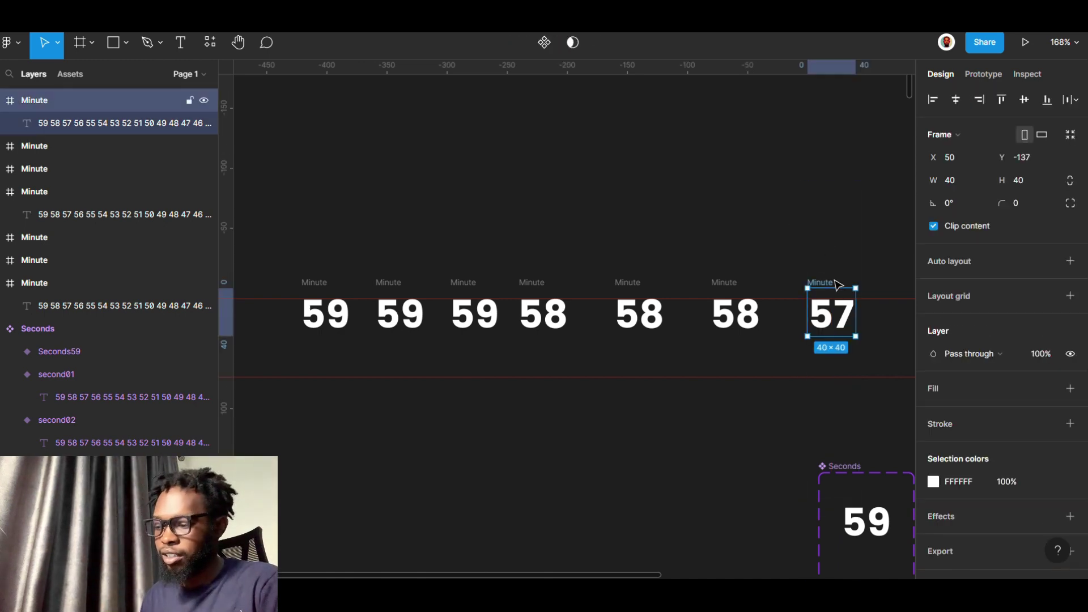
pyautogui.hotkey('ctrl', 'd')
pyautogui.hotkey('ctrl', 'd')
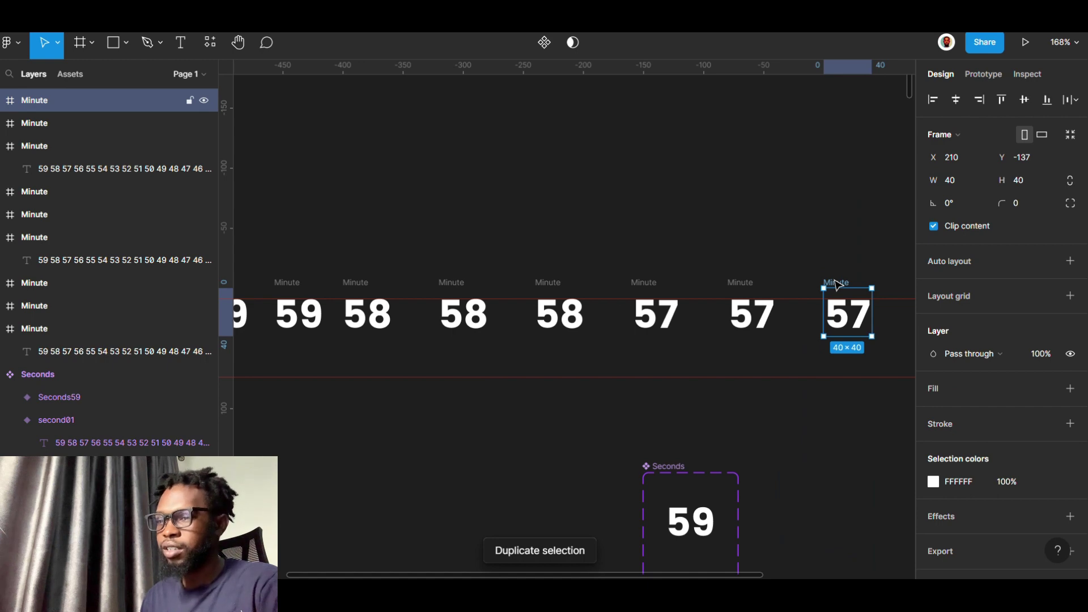
pyautogui.scroll(-5, 837, 285)
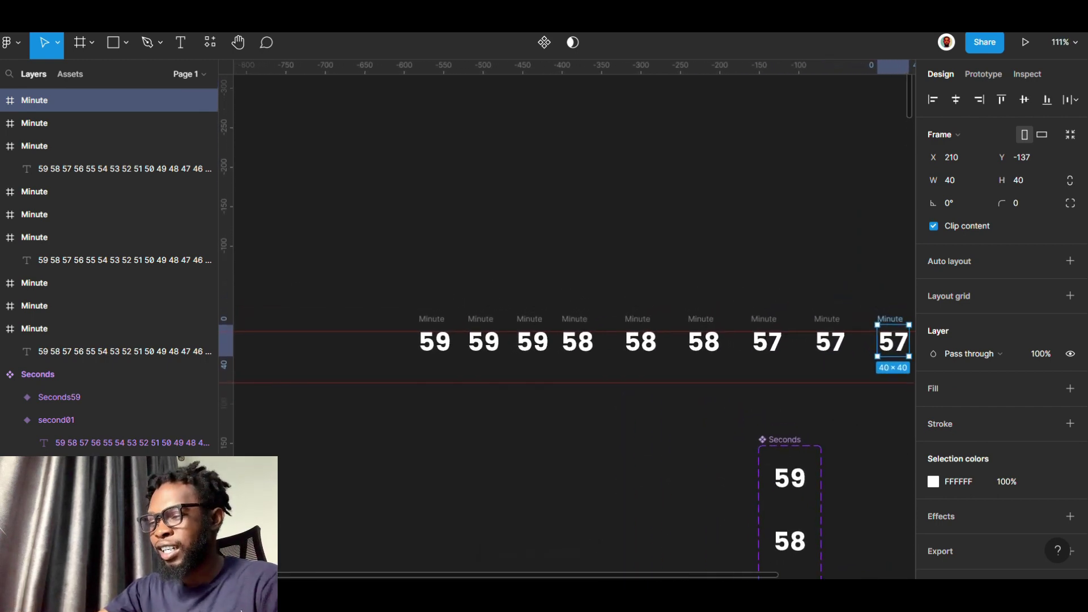
# Select all nine Minute frames and combine them into one component set
pyautogui.scroll(2, 774, 274)
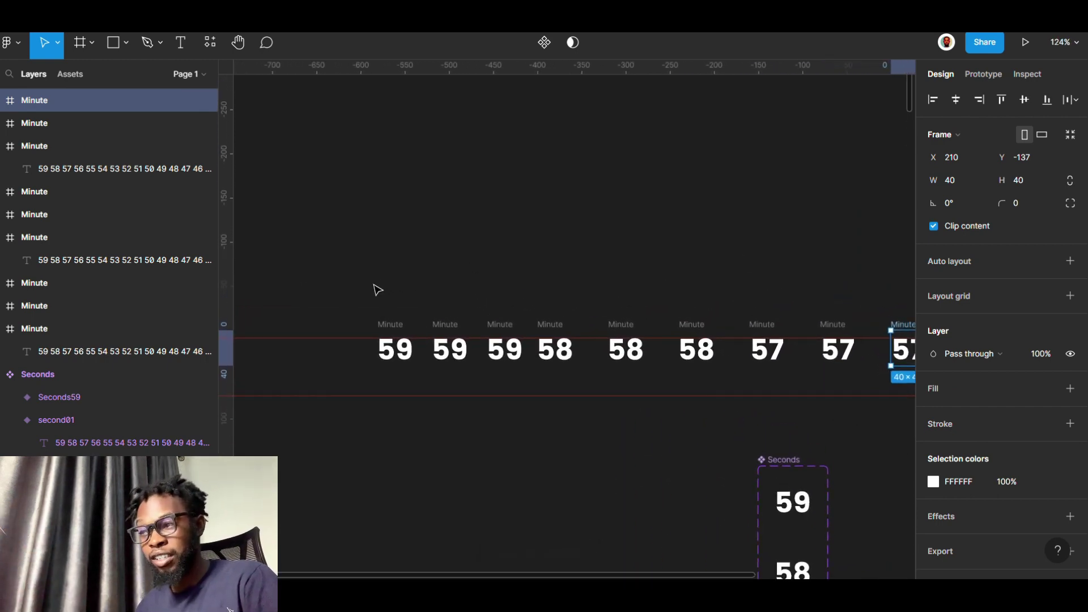
pyautogui.moveTo(367, 299); pyautogui.dragTo(635, 353)
pyautogui.click(340, 285)
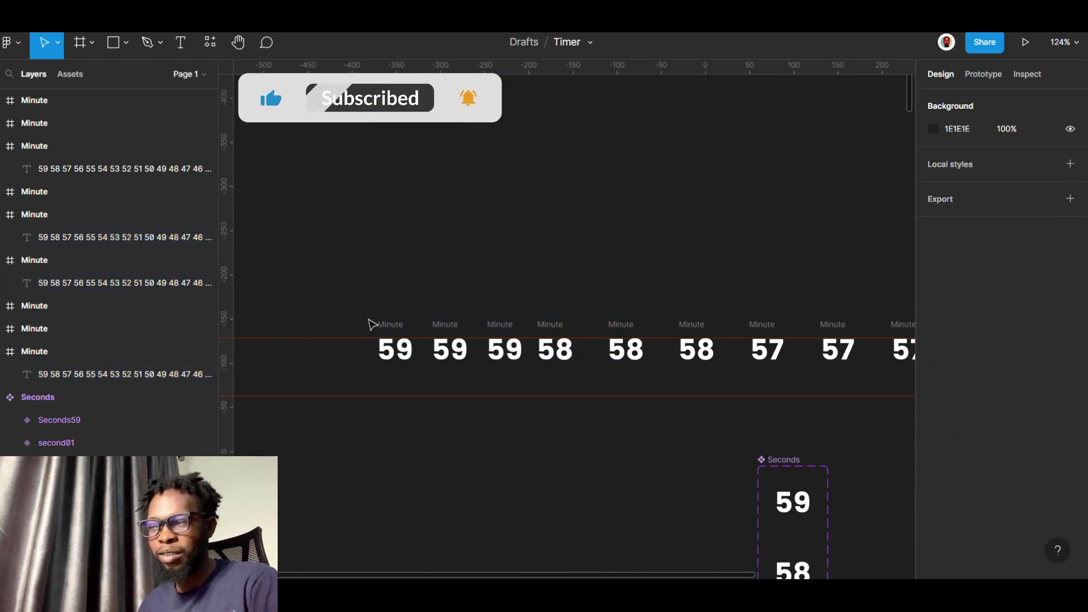
pyautogui.moveTo(371, 317); pyautogui.dragTo(782, 380)
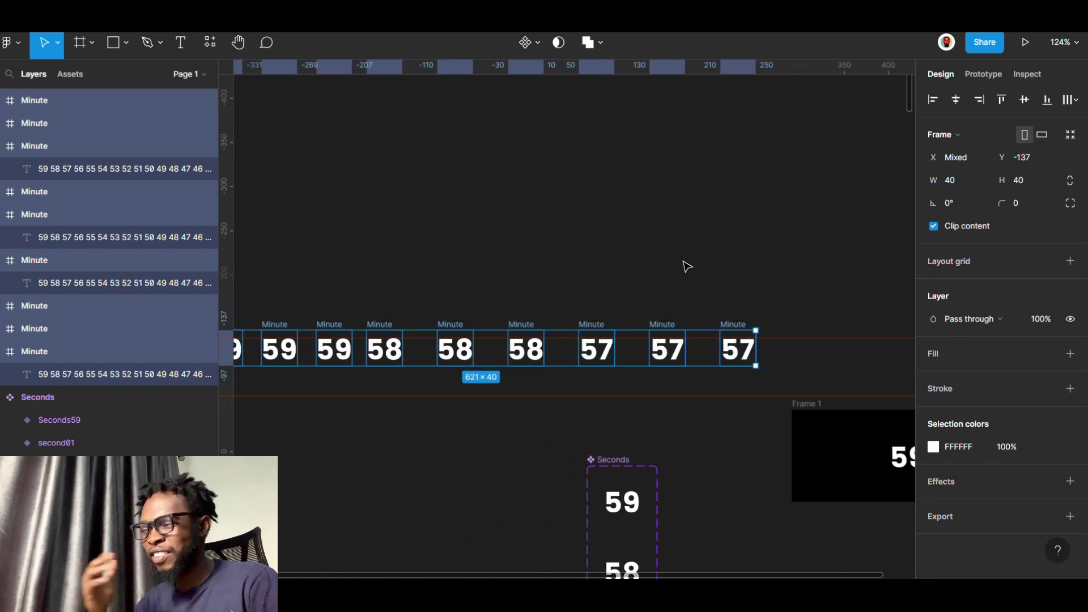
pyautogui.hscroll(-3, 549, 333)
pyautogui.keyDown('ctrl'); pyautogui.scroll(1, 548, 333); pyautogui.keyUp('ctrl')
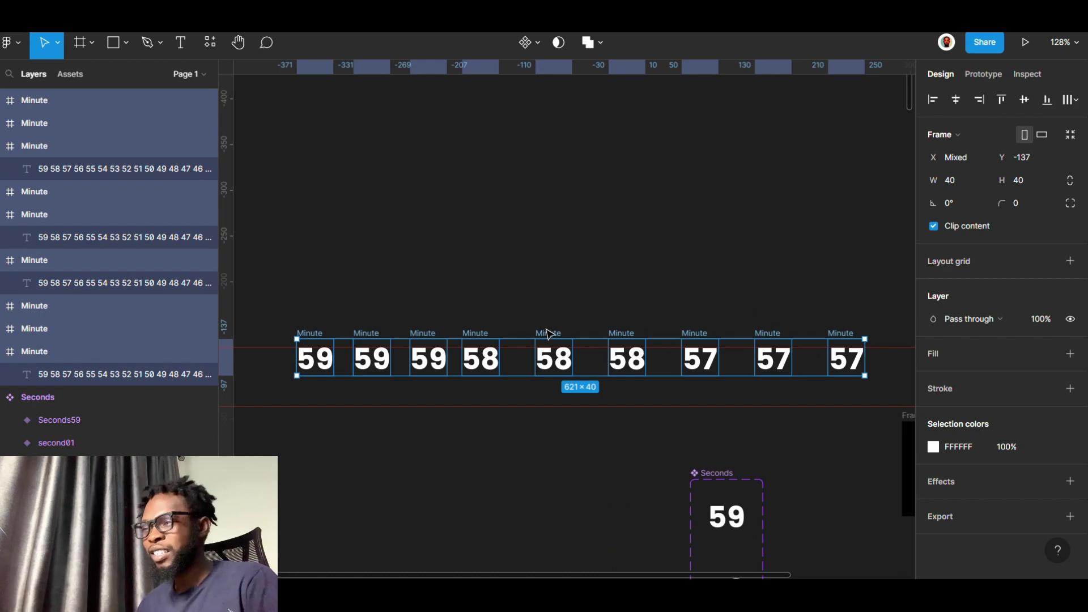
pyautogui.click(541, 51)
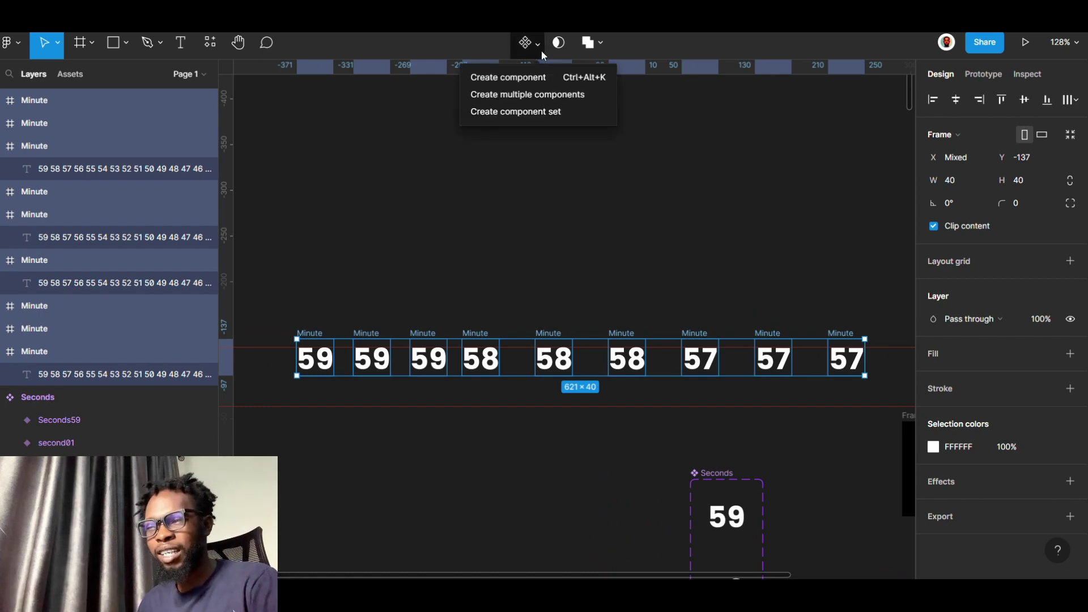
pyautogui.click(573, 112)
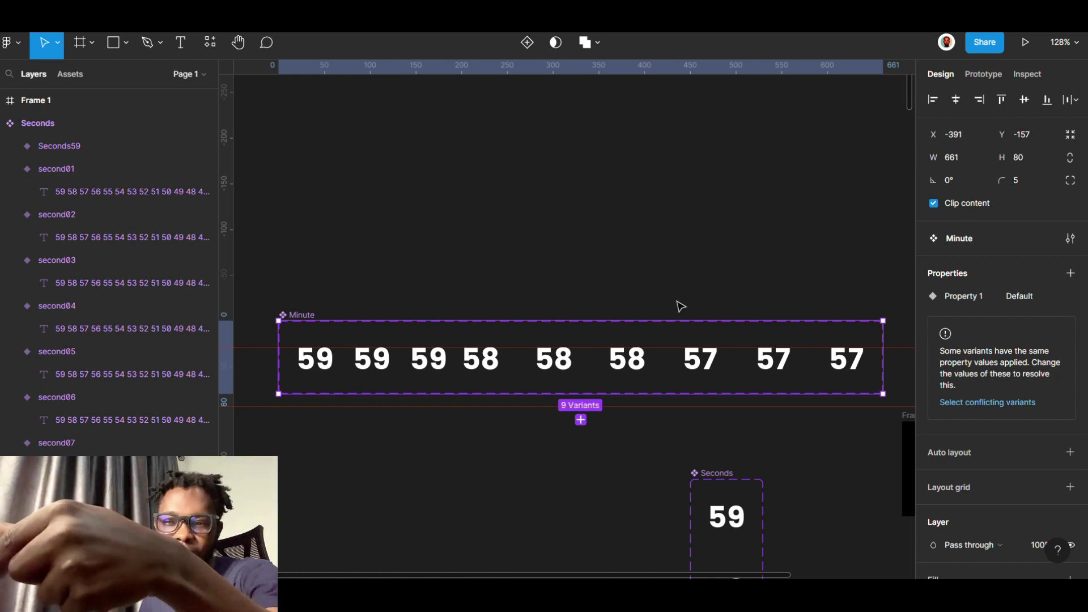
# Batch-rename the eight Minute variants after the first 59 to Minutes=minute$nn, numbered ascending from 1
pyautogui.click(384, 365)
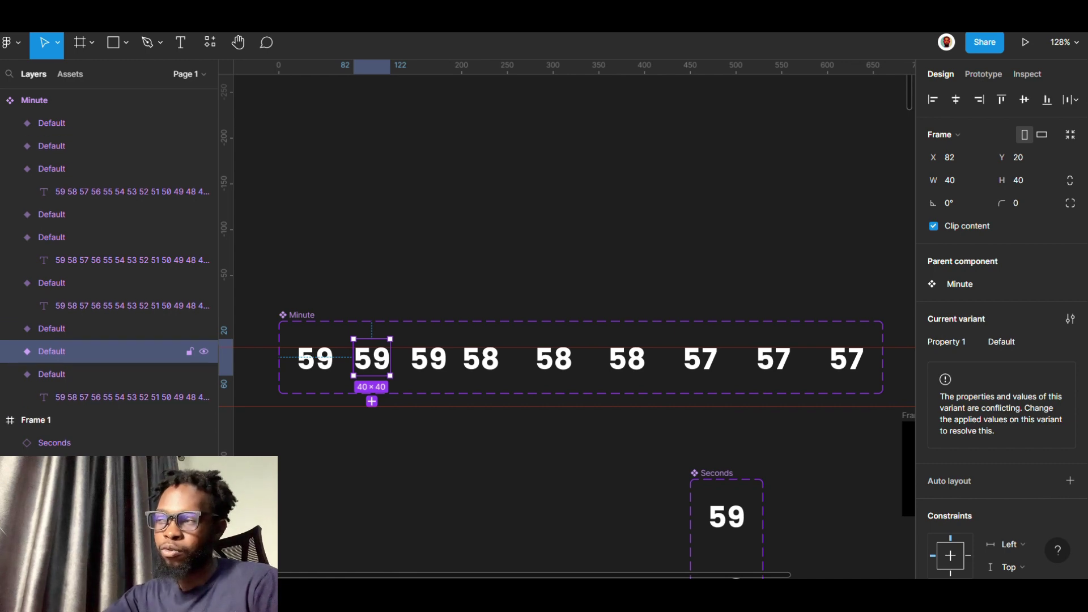
pyautogui.keyDown('shift'); pyautogui.click(110, 123); pyautogui.keyUp('shift')
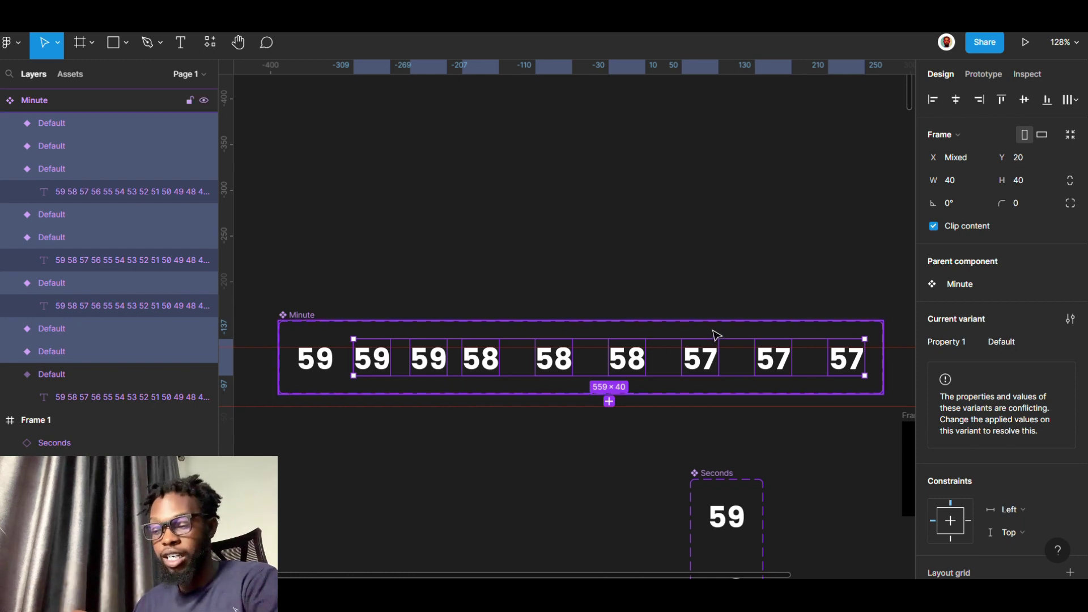
pyautogui.hotkey('ctrl', 'r')
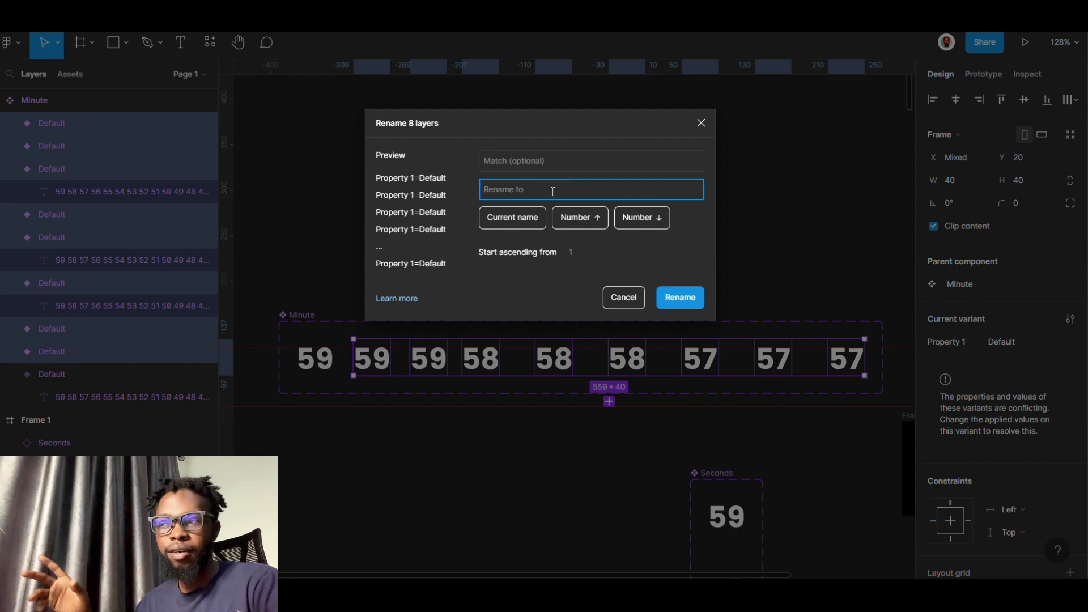
pyautogui.write('mi')
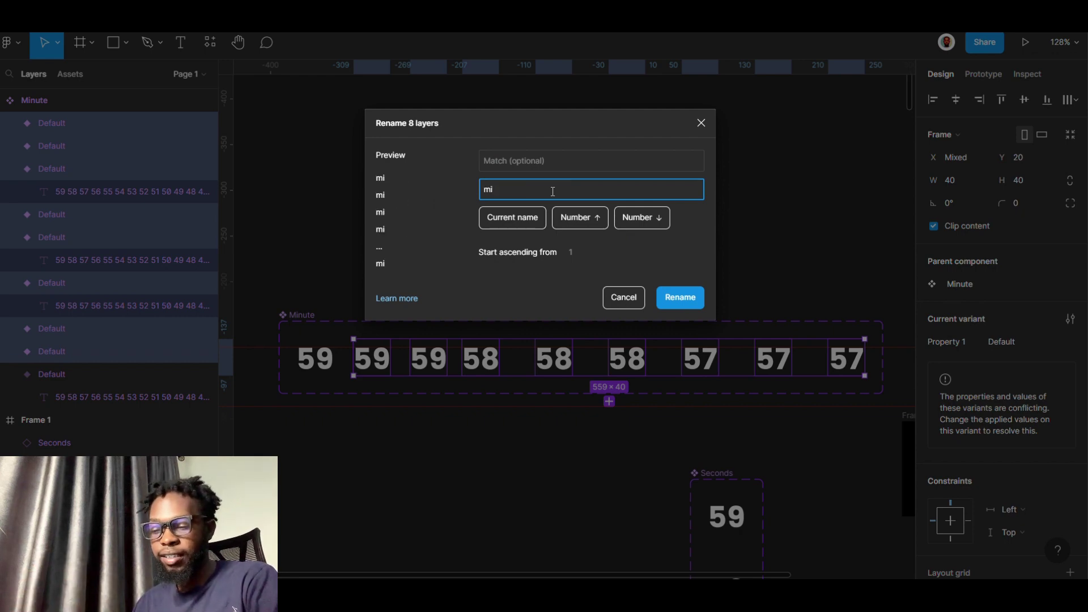
pyautogui.press('BackSpace')
pyautogui.press('BackSpace')
pyautogui.write('Minut')
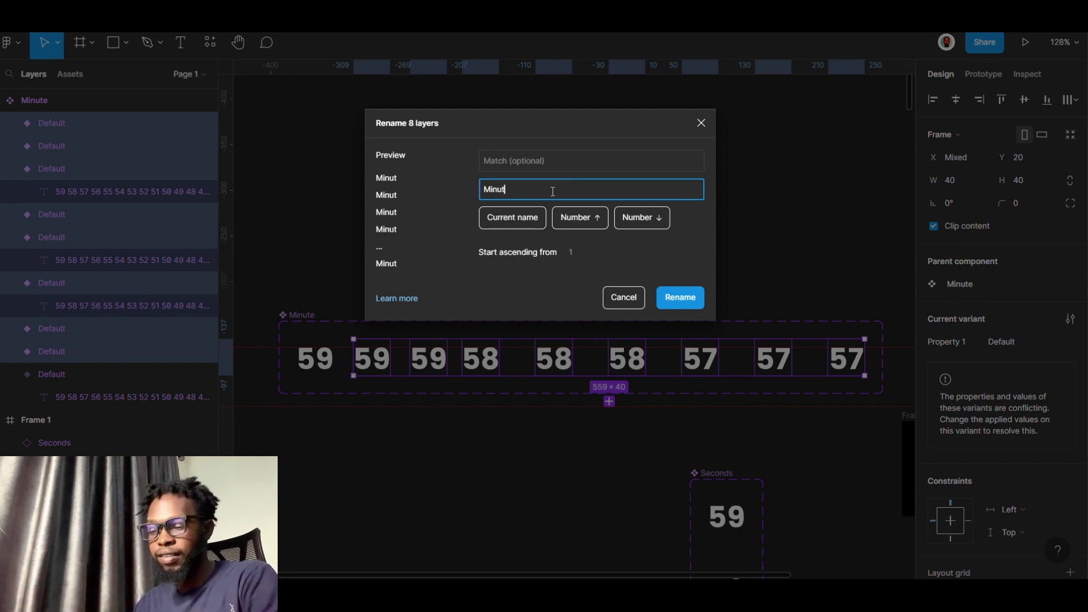
pyautogui.write('es=')
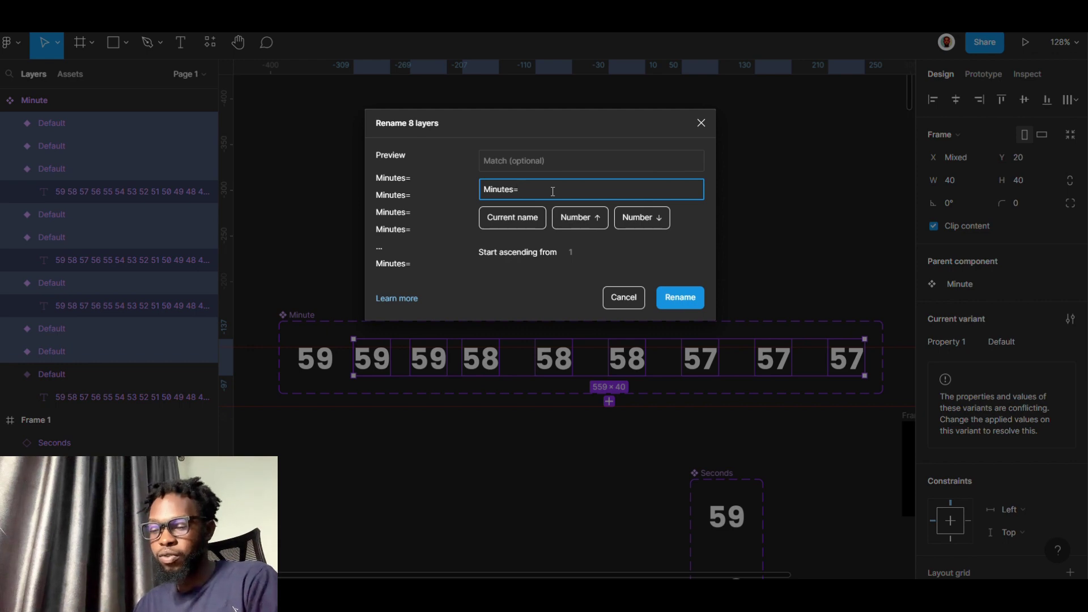
pyautogui.write('minute')
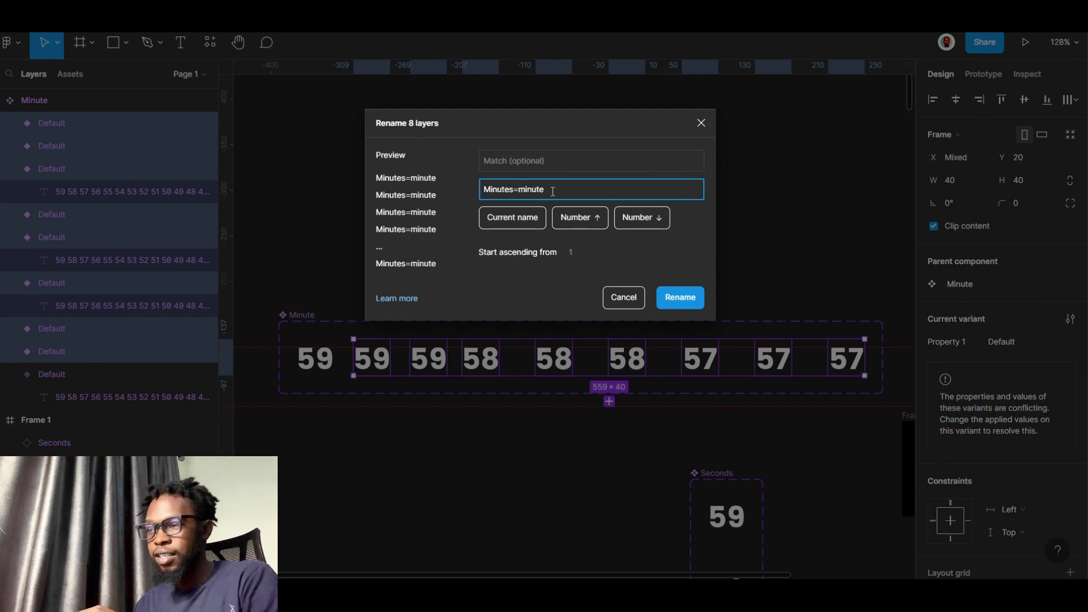
pyautogui.click(597, 218)
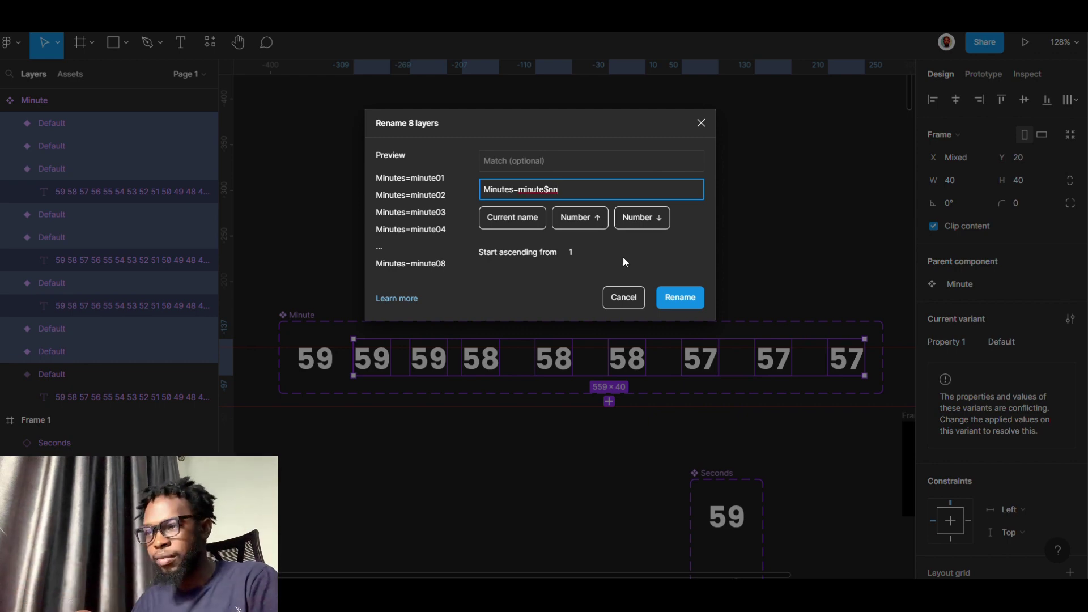
pyautogui.click(678, 298)
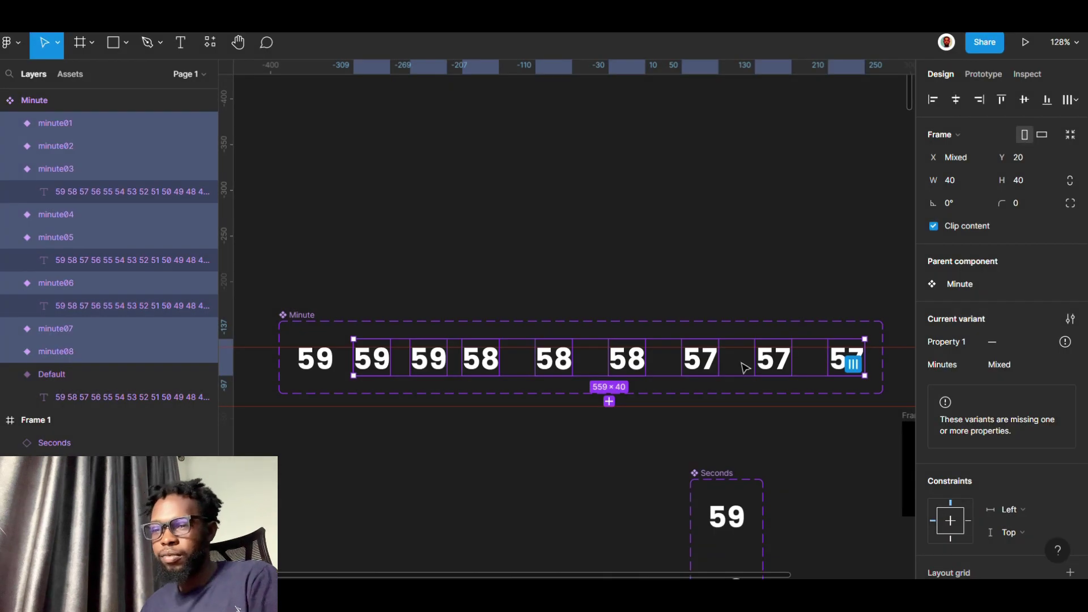
pyautogui.click(827, 419)
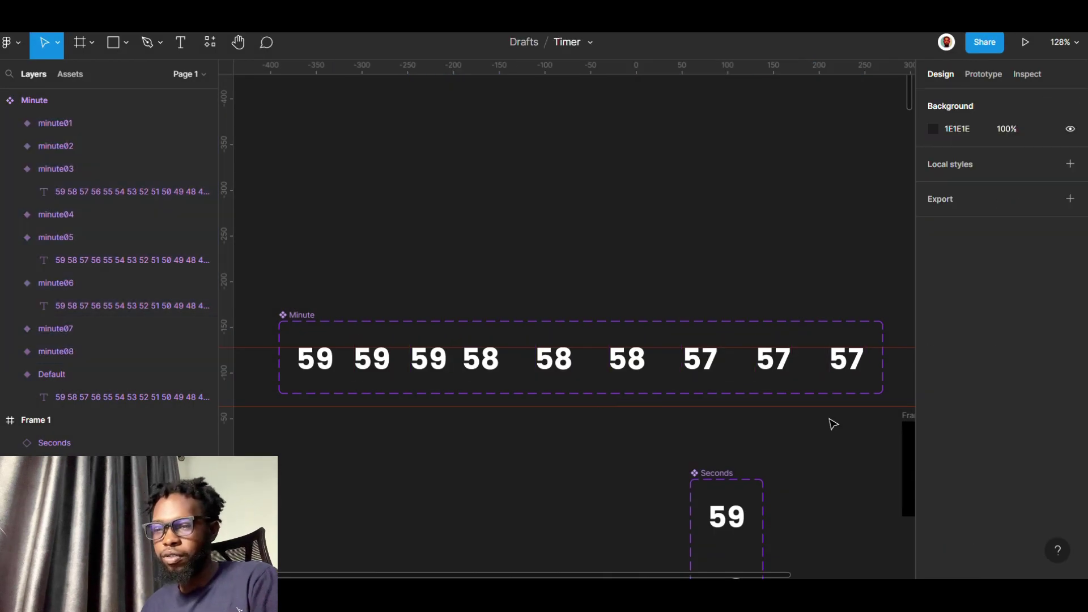
# Check the Minute variants' properties and rename the first 59 variant's Property 1 to Minutes
pyautogui.click(372, 368)
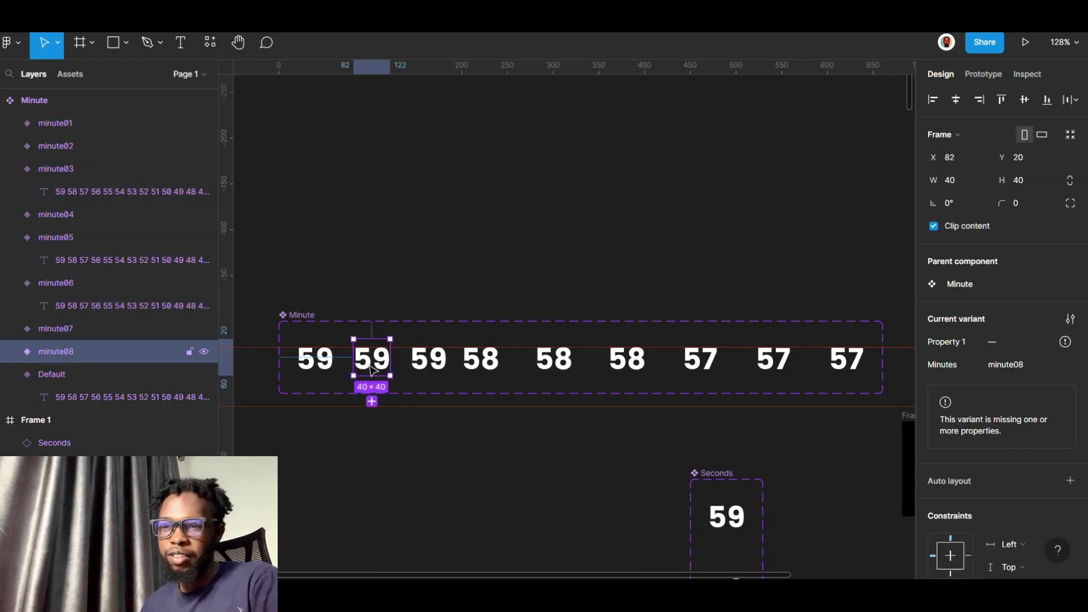
pyautogui.click(433, 365)
pyautogui.click(489, 369)
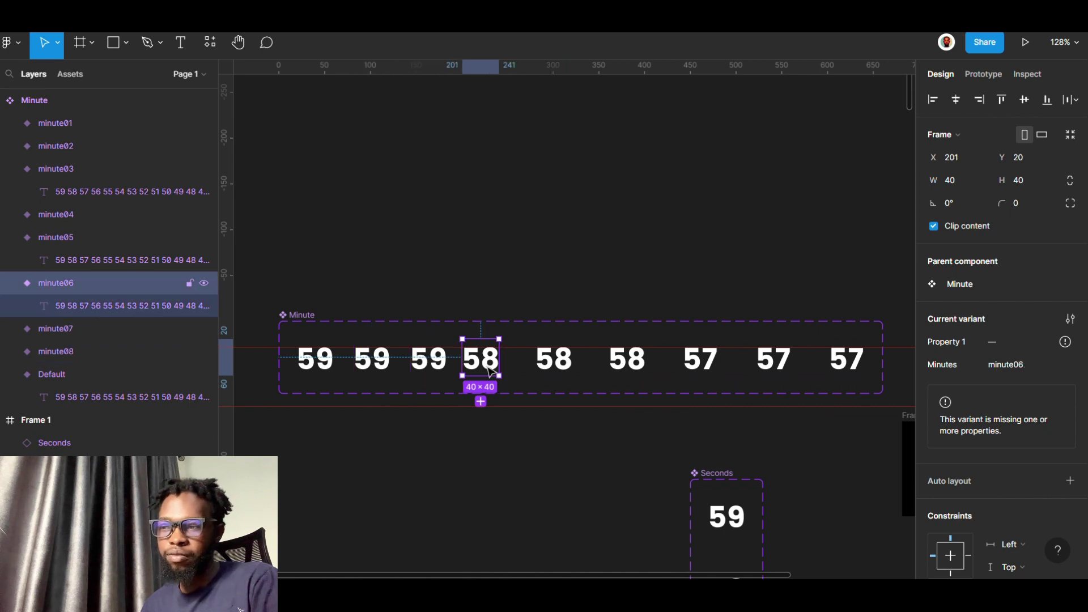
pyautogui.click(561, 372)
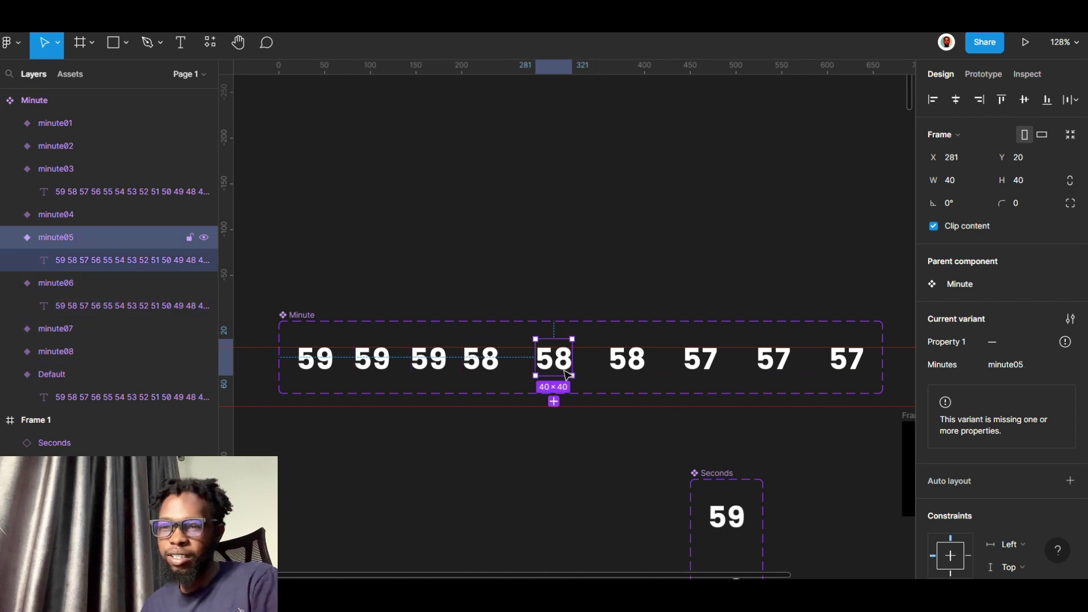
pyautogui.click(315, 365)
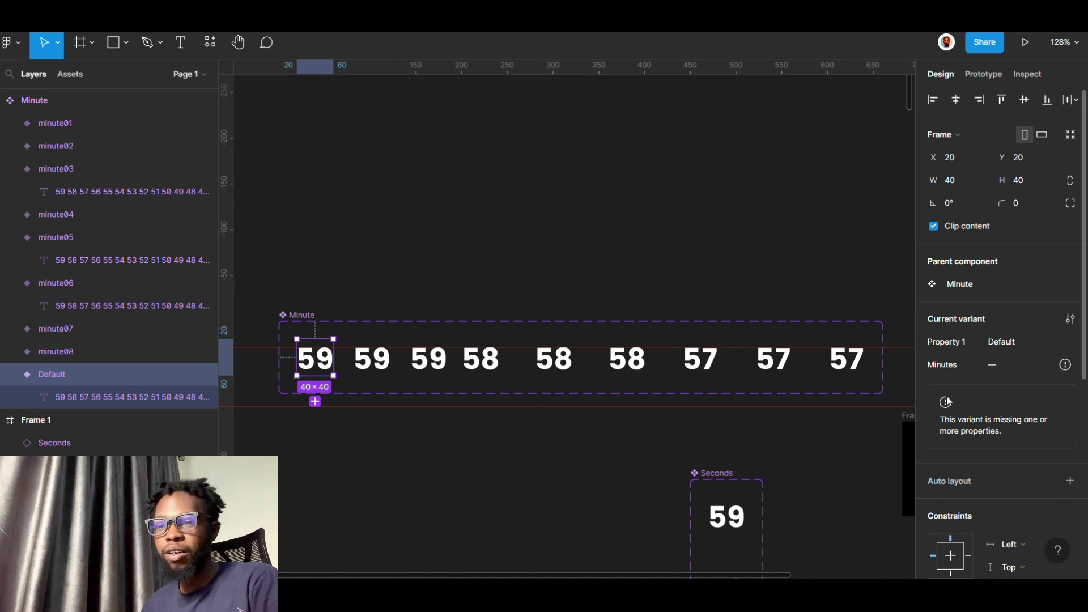
pyautogui.doubleClick(960, 343)
pyautogui.write('Minutes')
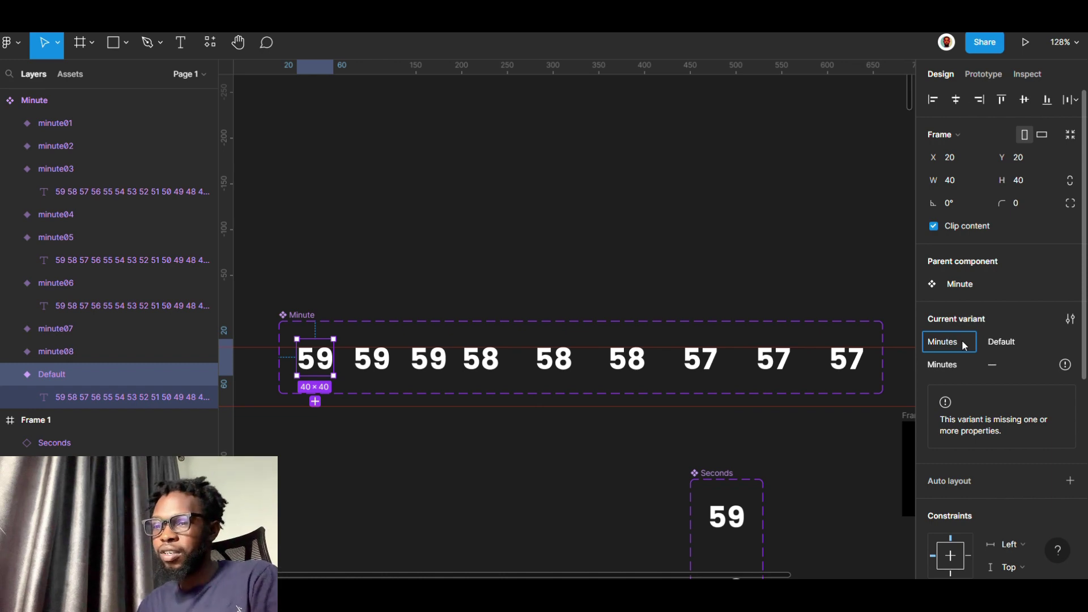
pyautogui.press('Return')
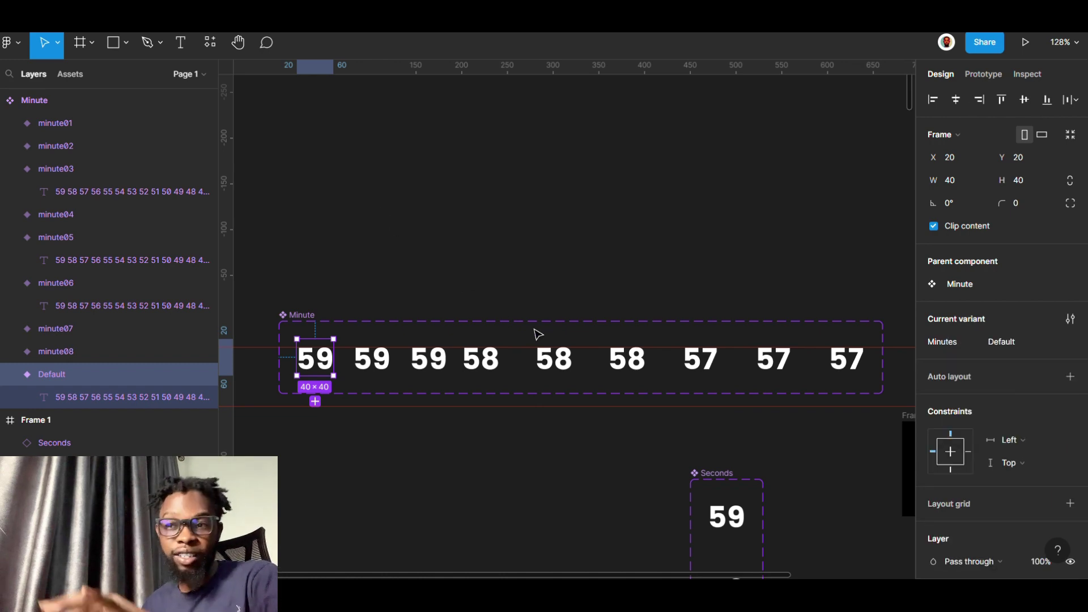
pyautogui.click(552, 368)
pyautogui.click(625, 376)
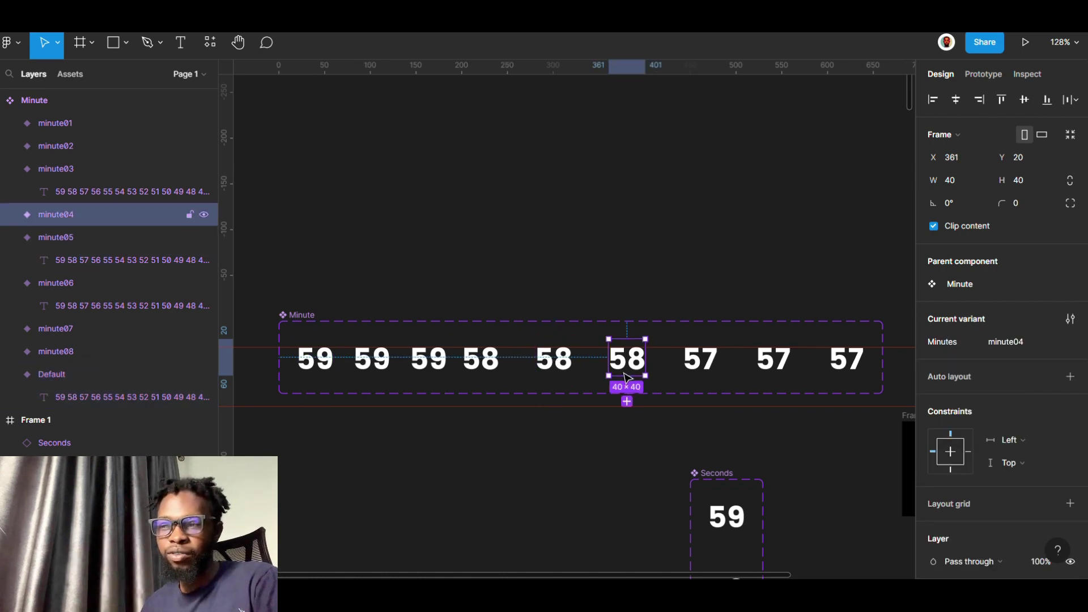
pyautogui.click(694, 376)
pyautogui.click(786, 385)
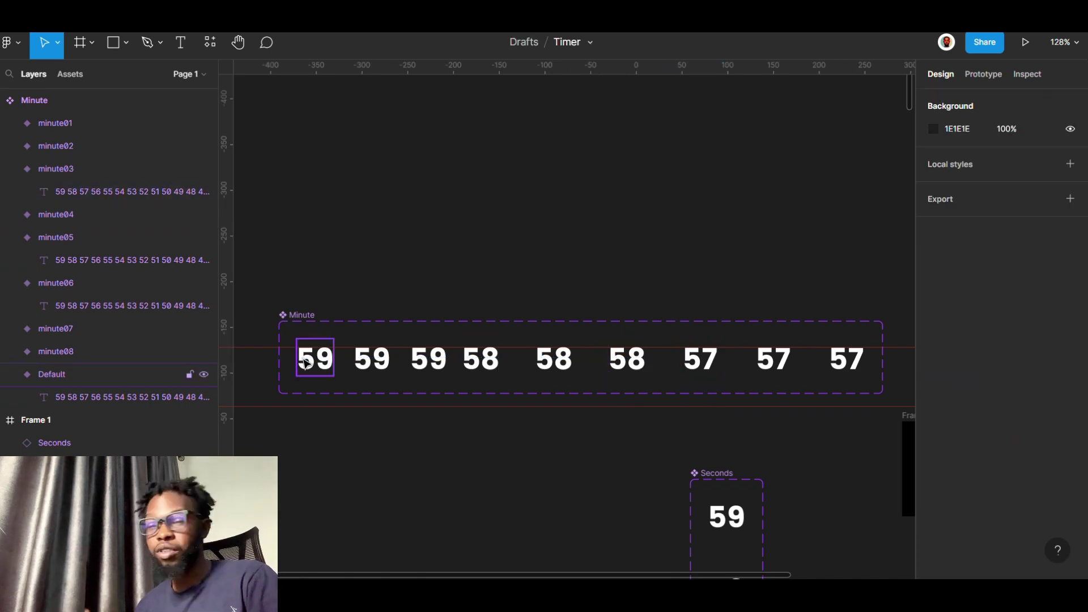
# Add a prototype interaction from the Default 59 Minute variant to minute08, triggered After delay of 19800 ms
pyautogui.click(982, 76)
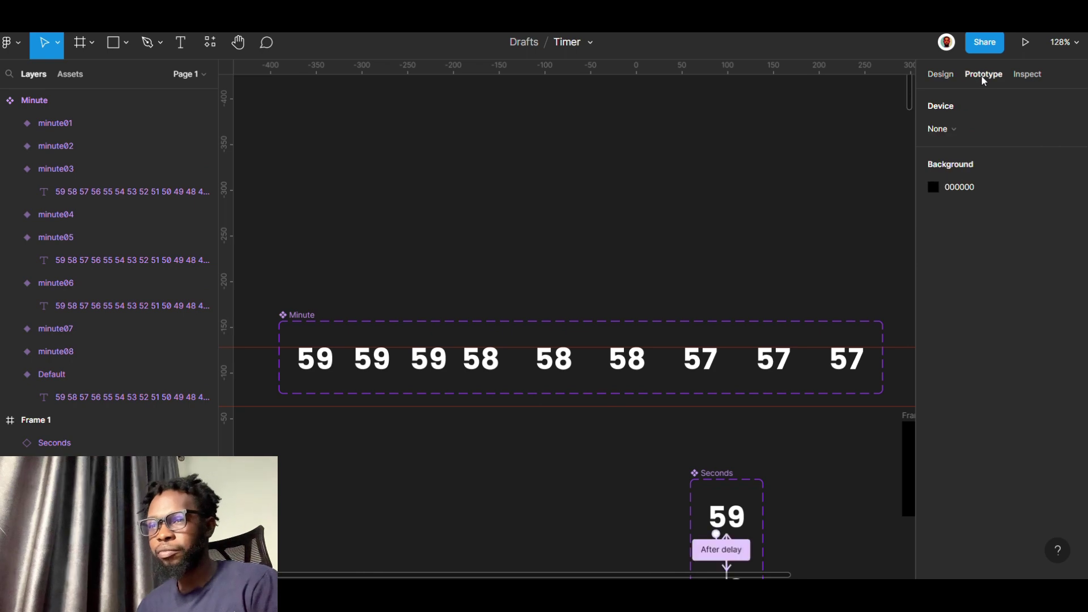
pyautogui.click(329, 366)
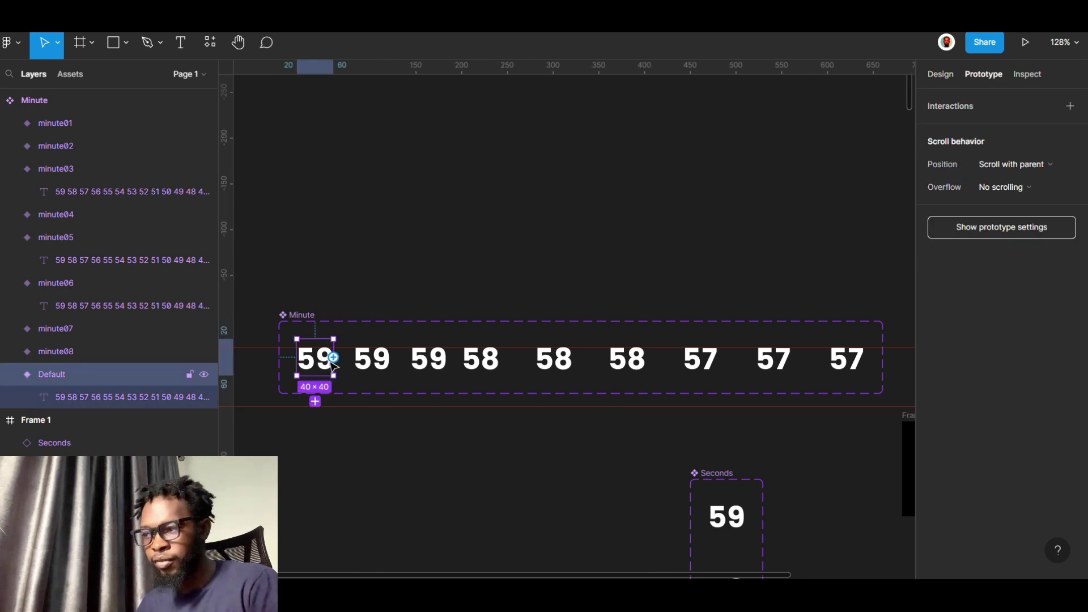
pyautogui.moveTo(333, 358); pyautogui.dragTo(372, 363)
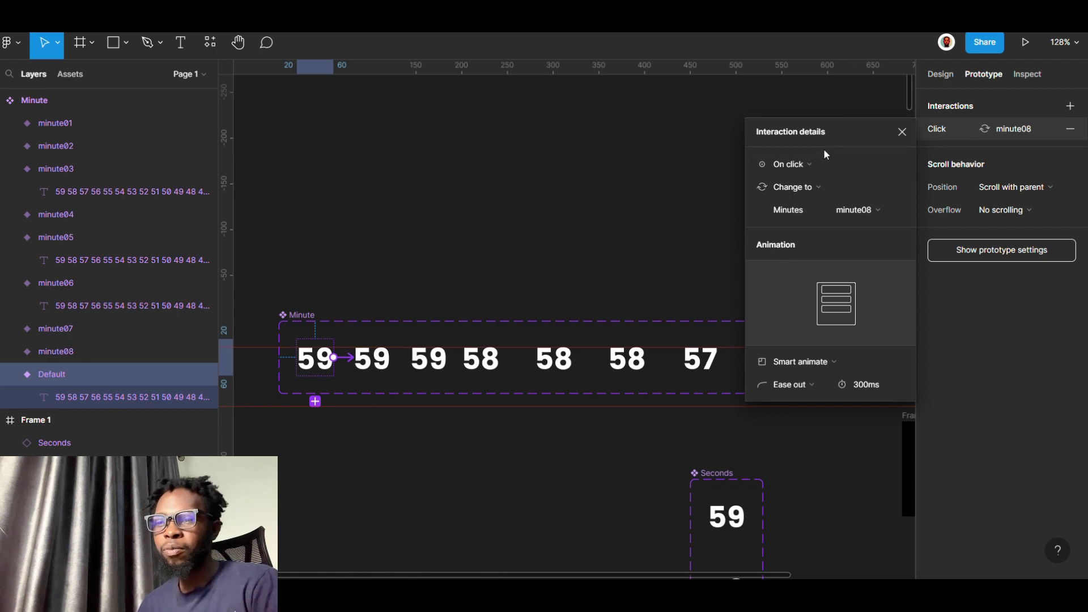
pyautogui.click(807, 162)
pyautogui.click(795, 340)
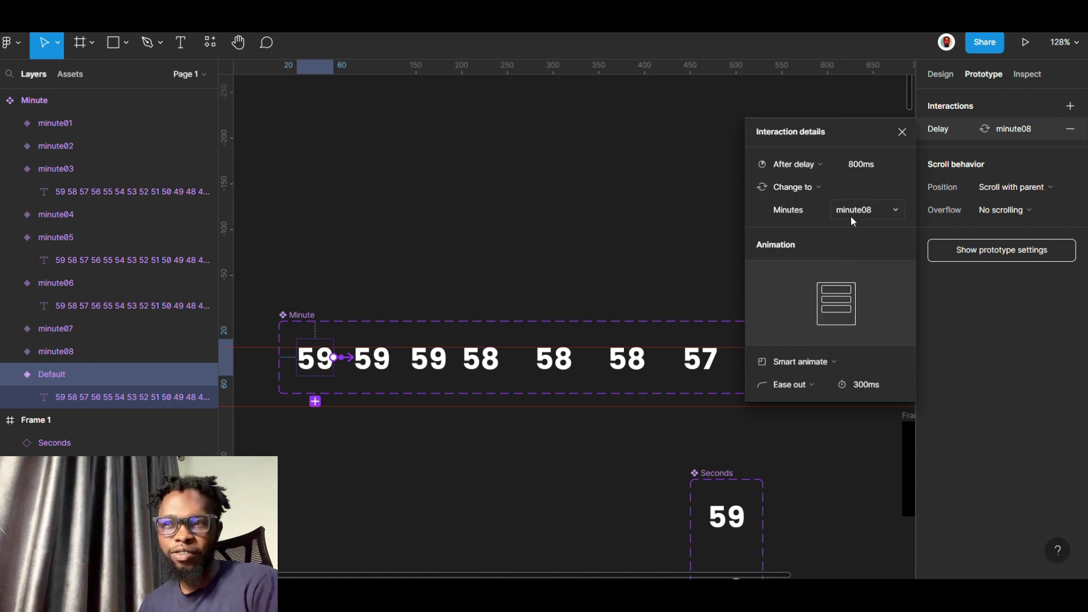
pyautogui.click(862, 166)
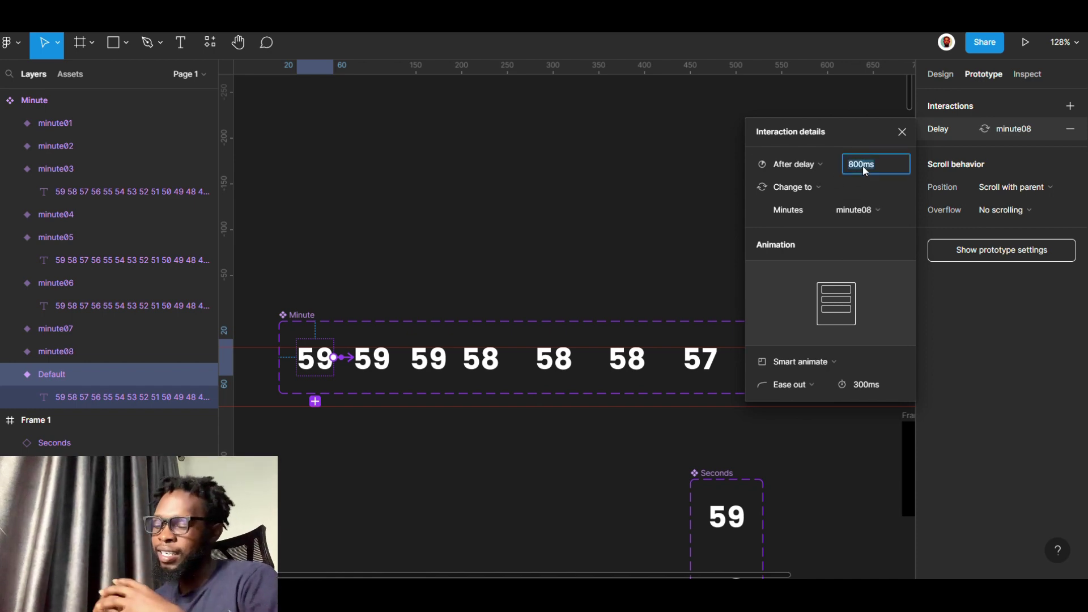
pyautogui.write('19')
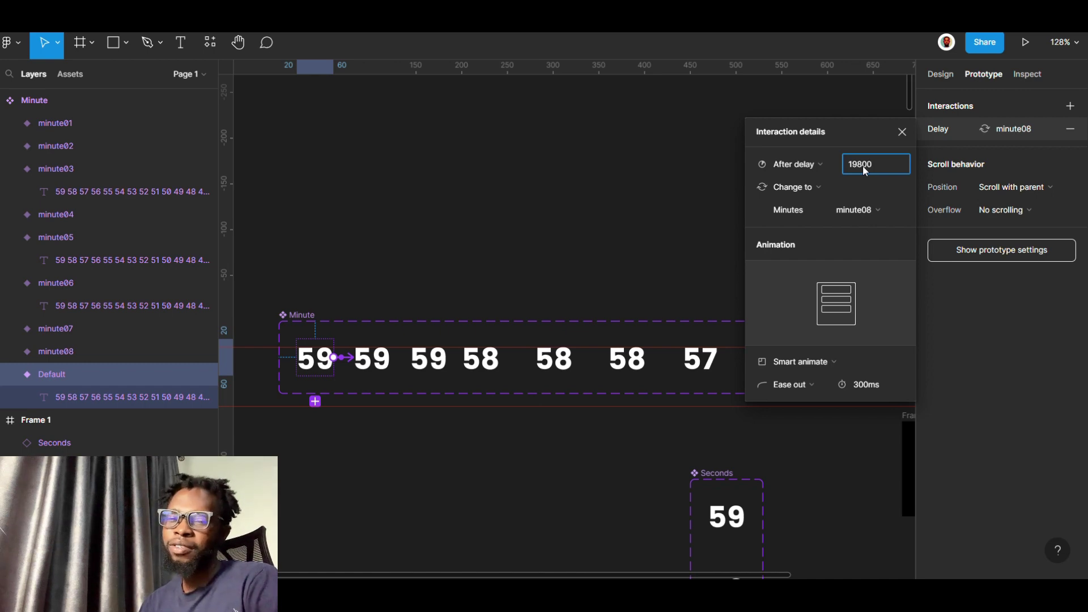
# Set the smart animate duration of the Default-to-minute08 interaction to 200 ms
pyautogui.click(868, 394)
pyautogui.write('2')
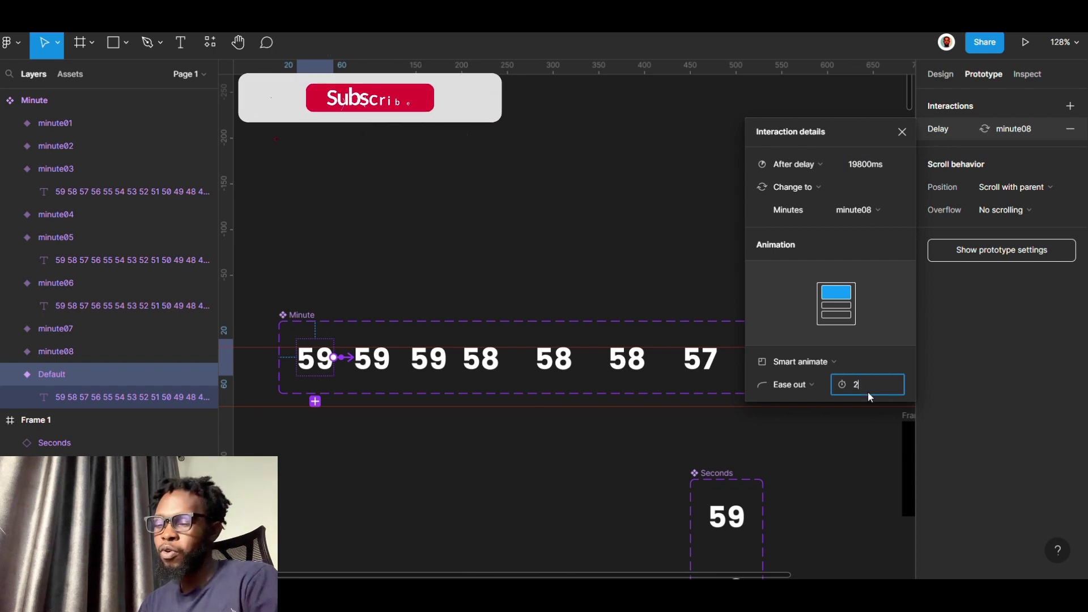
pyautogui.write('00')
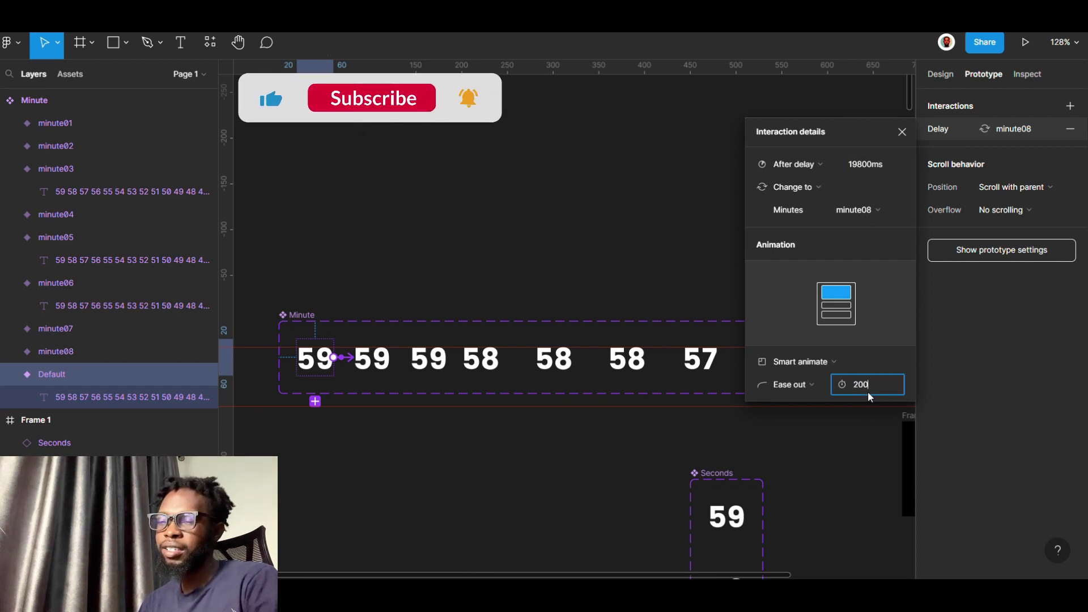
pyautogui.click(869, 164)
pyautogui.doubleClick(871, 164)
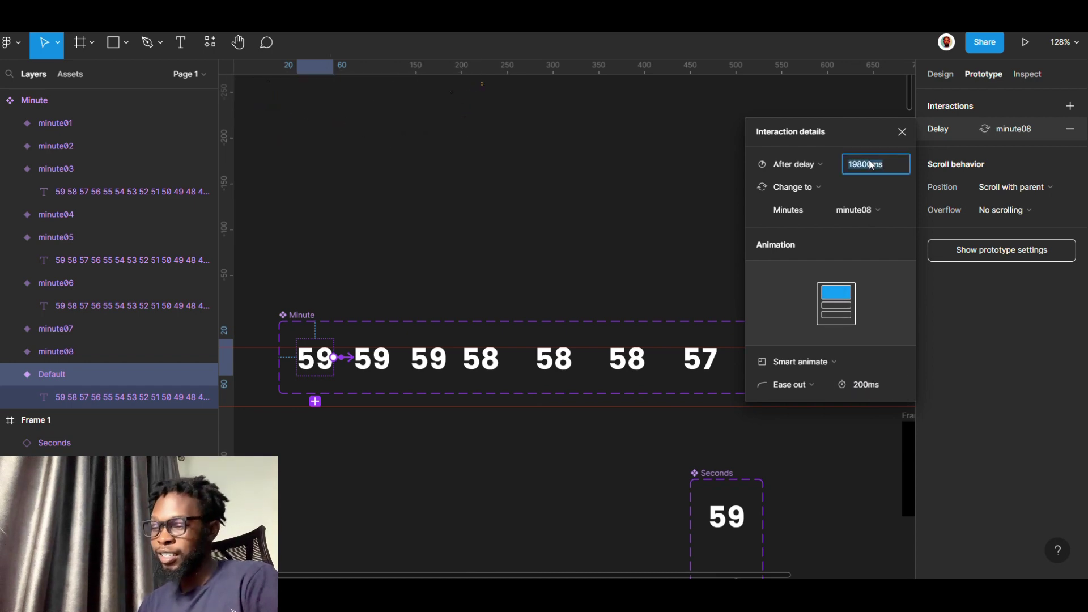
# Connect the minute08 variant to minute07 with an After delay trigger of 19800 ms
pyautogui.click(387, 365)
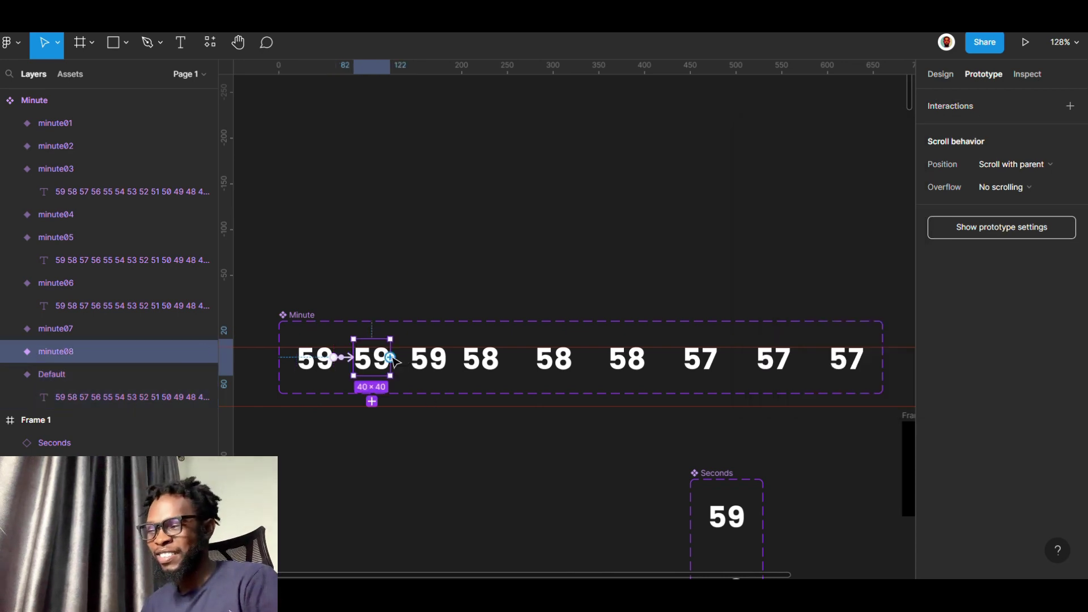
pyautogui.moveTo(390, 357); pyautogui.dragTo(429, 359)
pyautogui.click(798, 168)
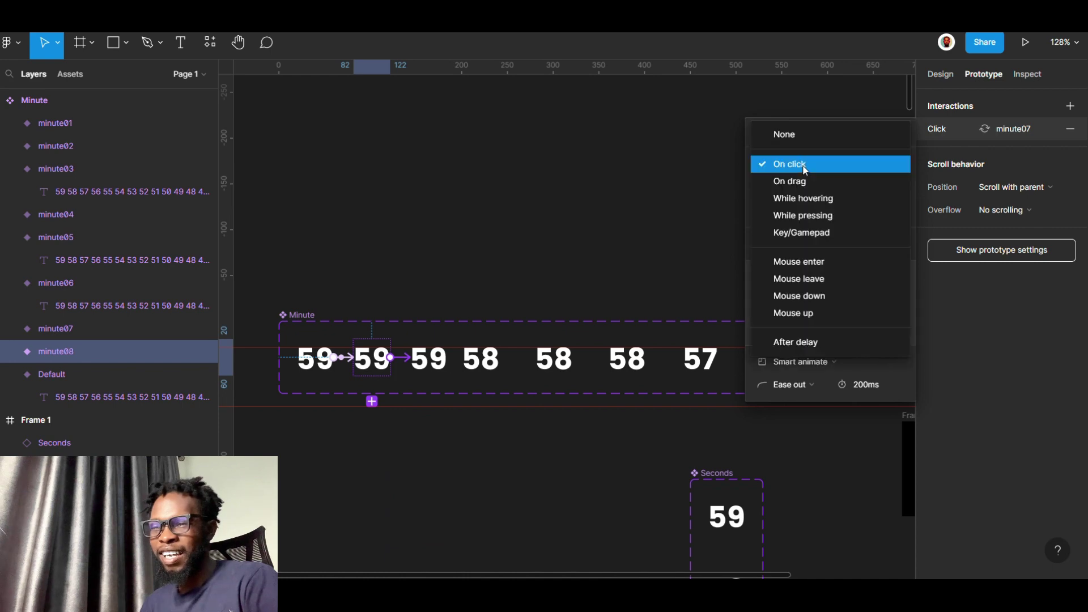
pyautogui.click(807, 343)
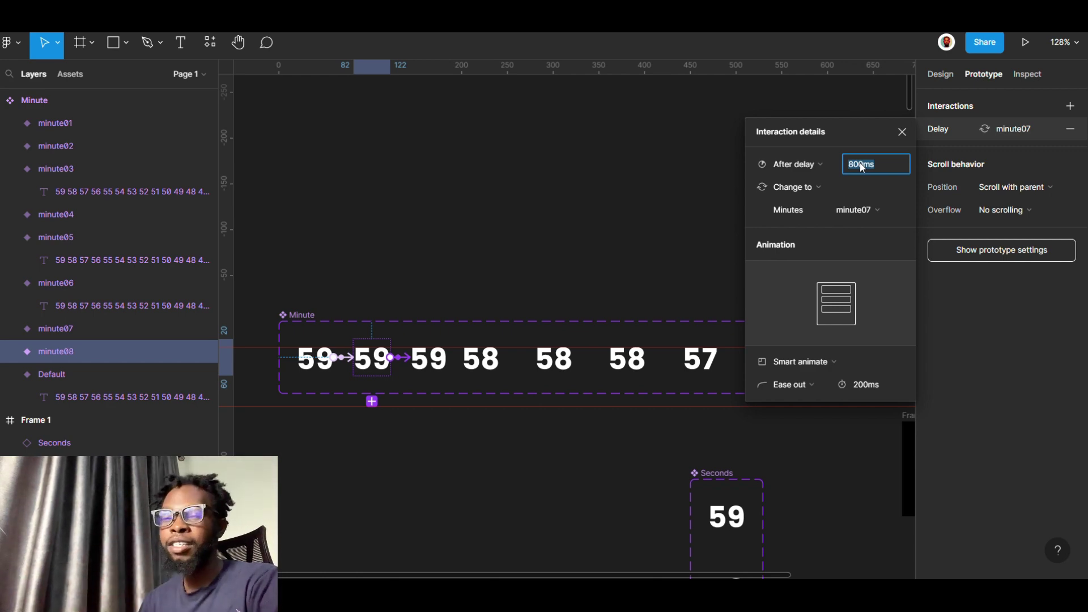
pyautogui.write('19800')
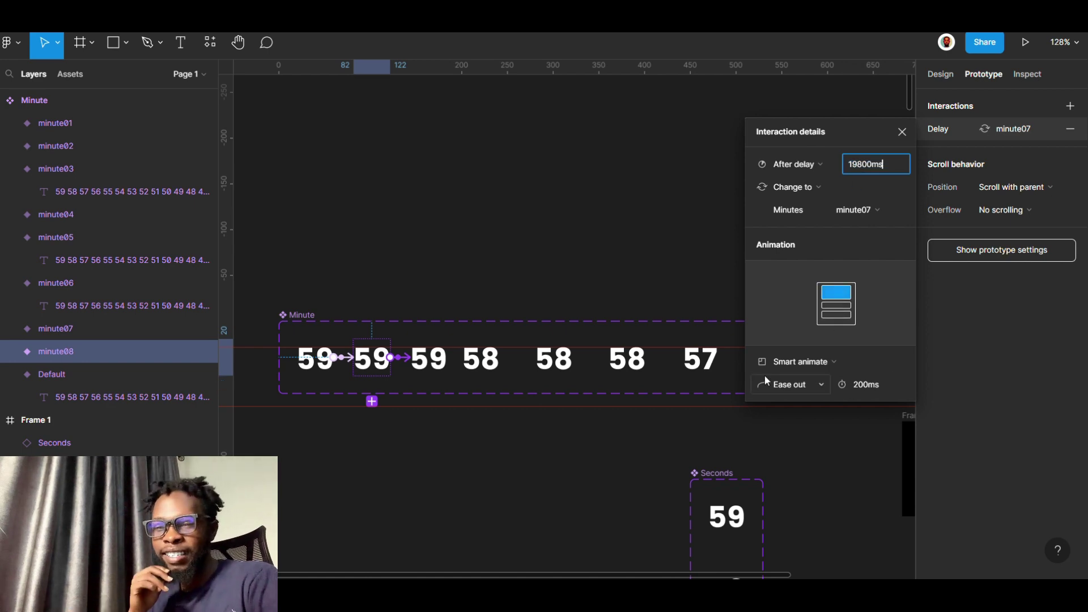
# Connect the third 59 variant, minute07, to minute06 with an After delay trigger of 19800 ms
pyautogui.click(442, 362)
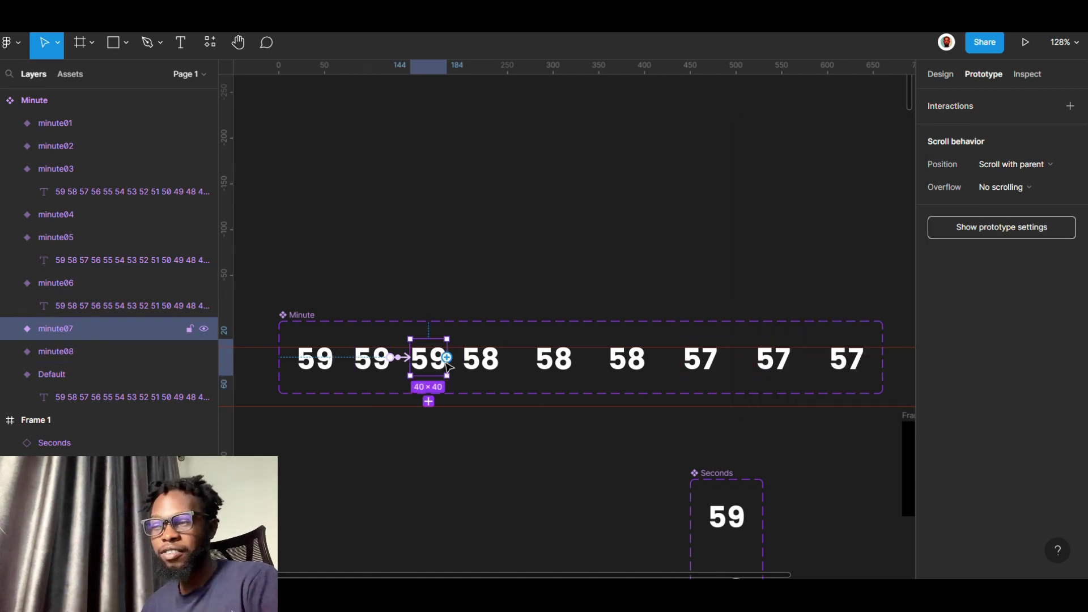
pyautogui.moveTo(447, 357); pyautogui.dragTo(482, 358)
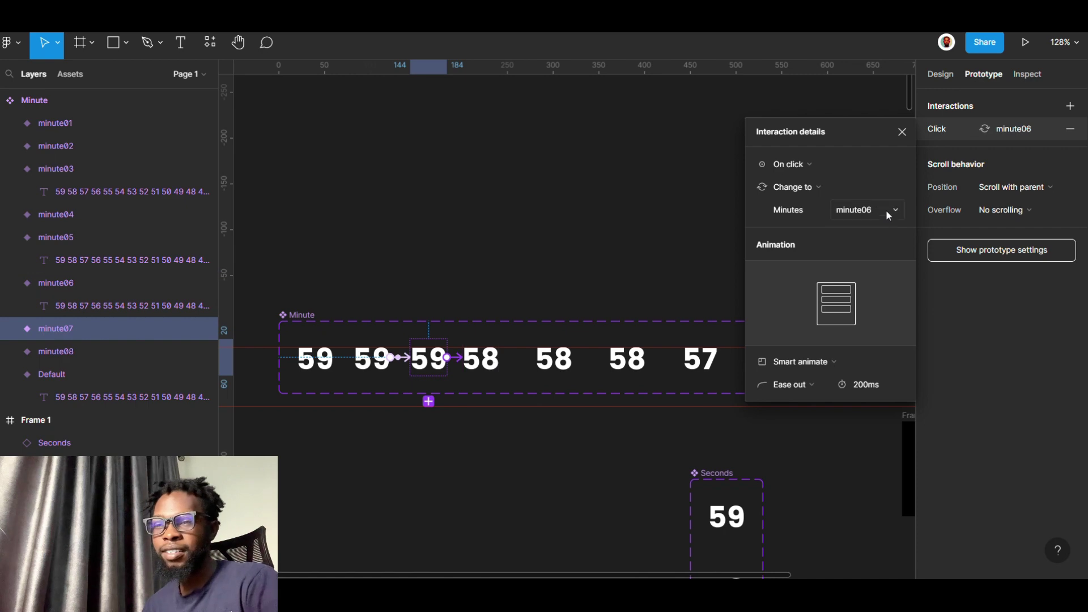
pyautogui.click(818, 167)
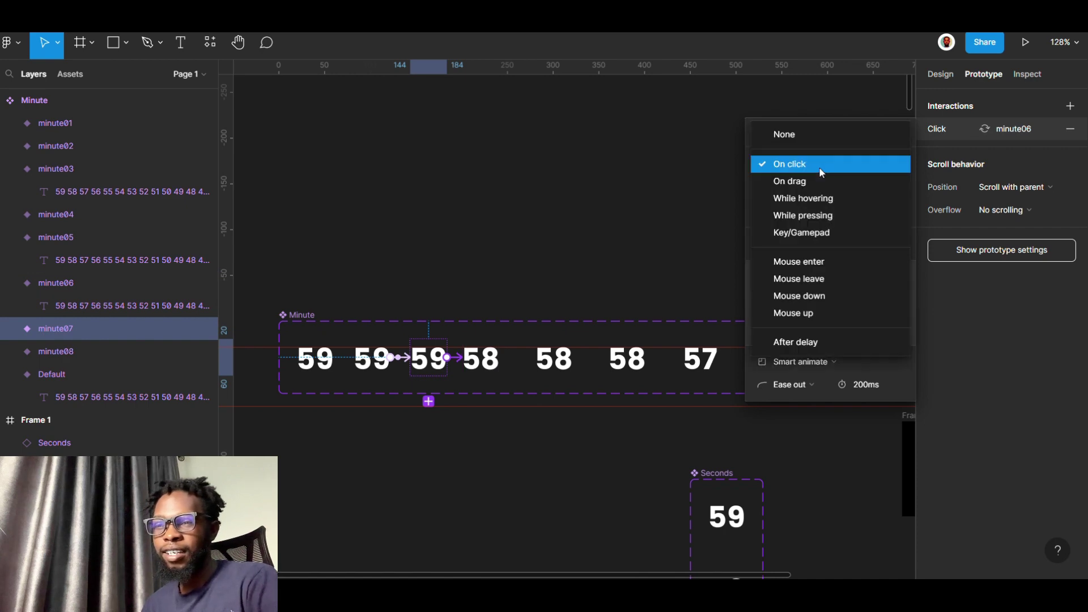
pyautogui.click(838, 344)
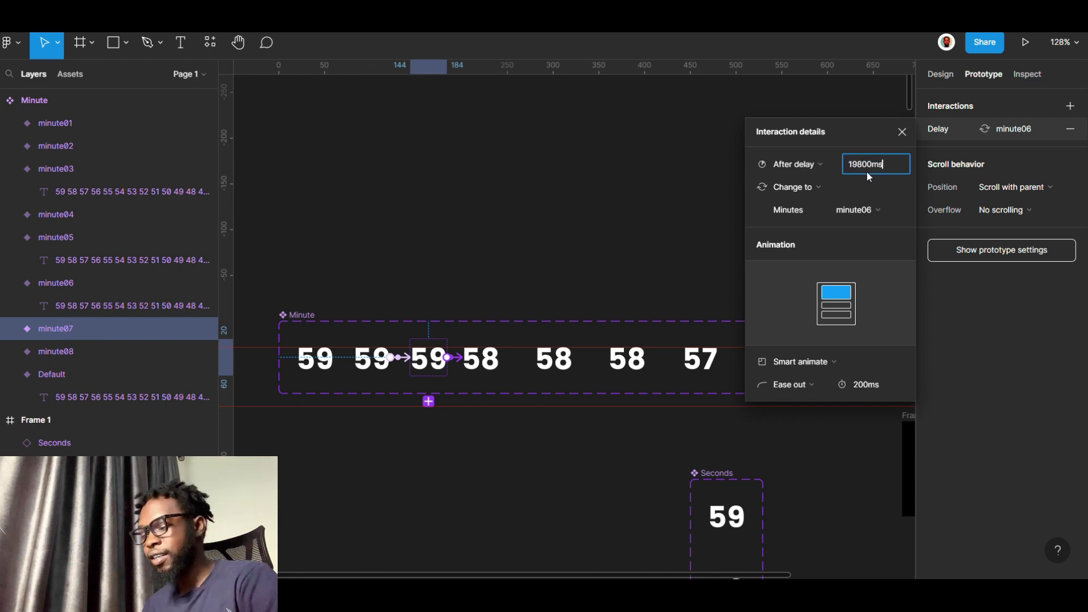
pyautogui.press('Return')
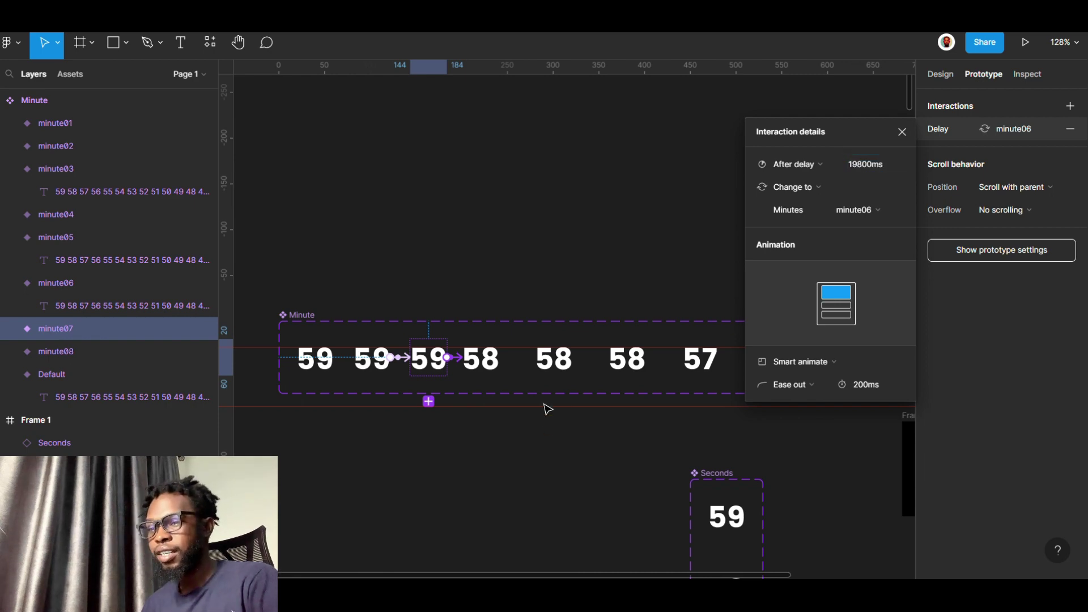
# Connect the first 58 variant, minute06, to minute05 with an After delay trigger of 19800 ms
pyautogui.click(493, 363)
pyautogui.moveTo(499, 357); pyautogui.dragTo(553, 360)
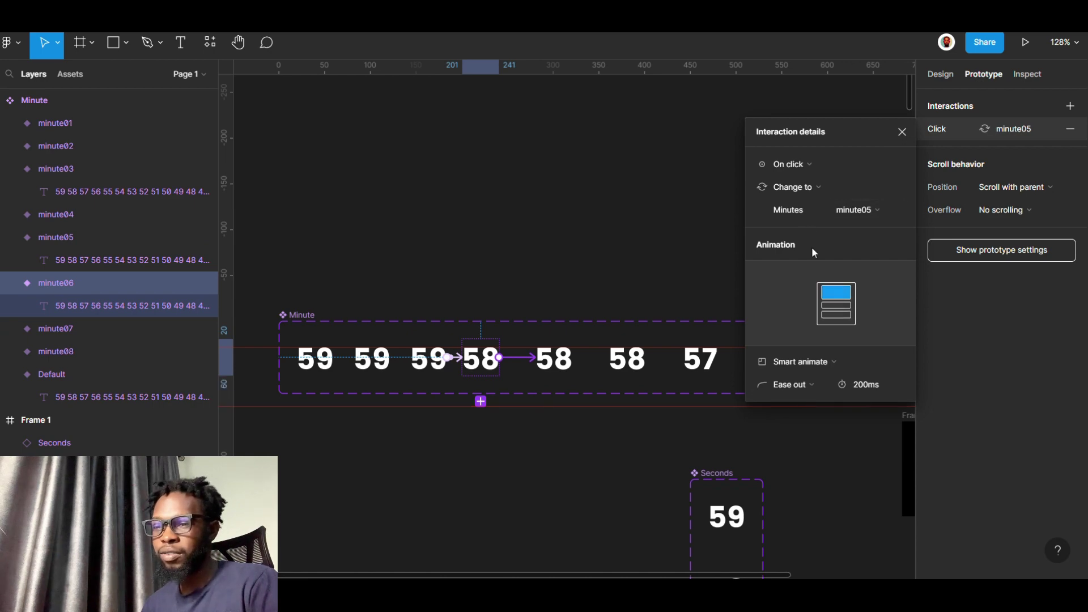
pyautogui.click(823, 169)
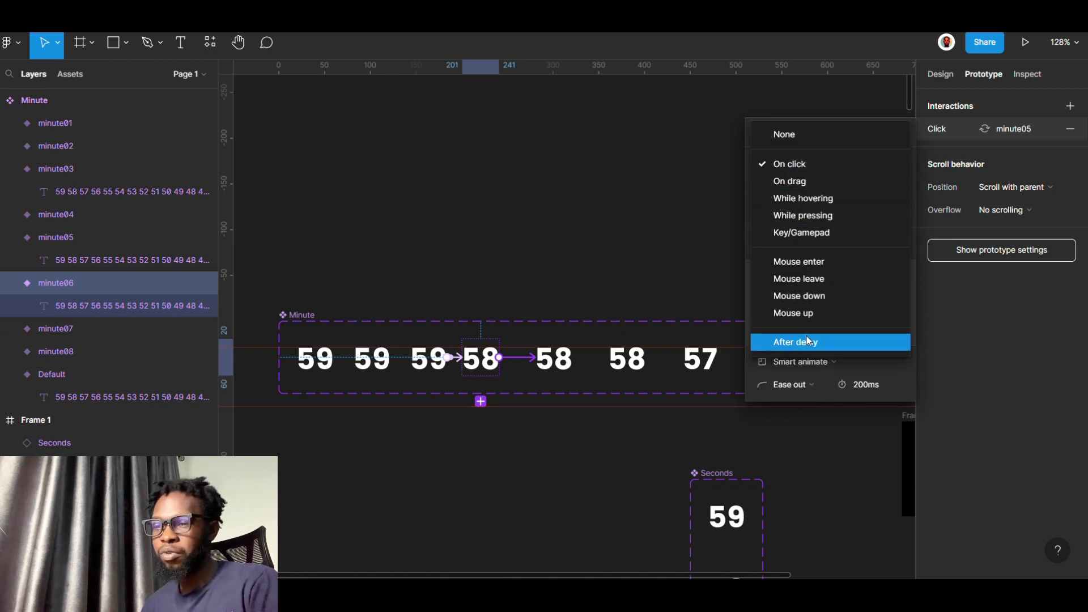
pyautogui.click(833, 342)
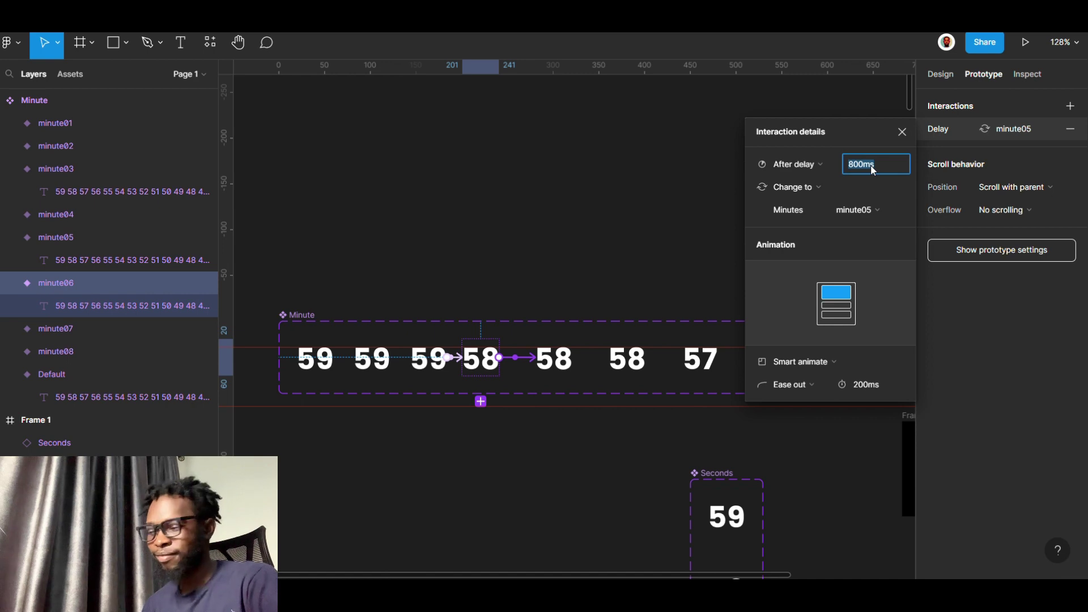
pyautogui.write('19800')
pyautogui.press('Return')
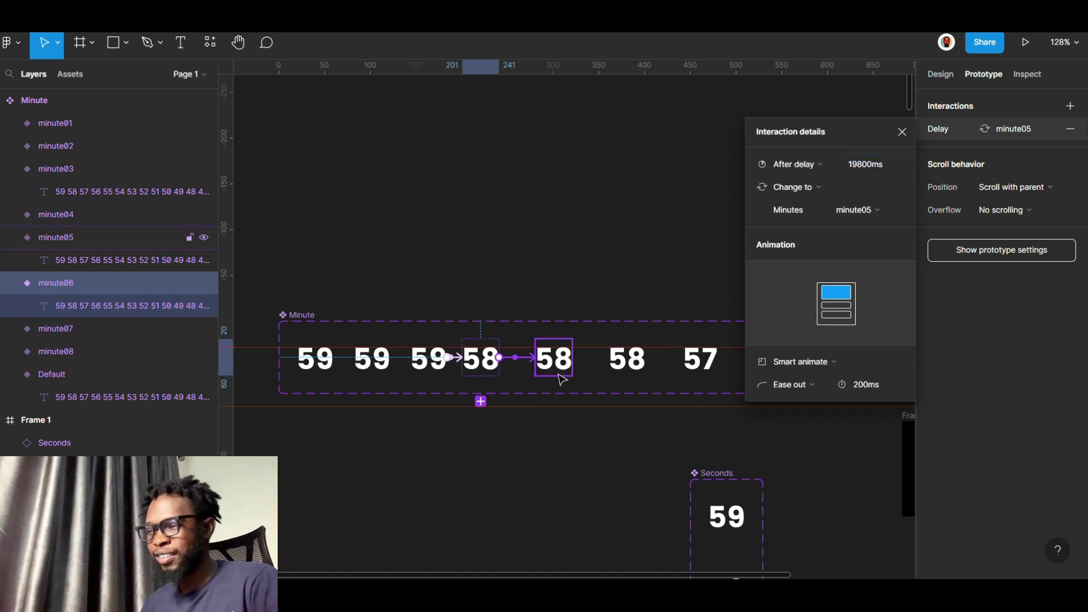
# Chain minute05 to minute04, minute04 to minute03 and minute03 to minute02 with After delay interactions
pyautogui.click(554, 357)
pyautogui.moveTo(573, 357); pyautogui.dragTo(701, 369)
pyautogui.click(626, 357)
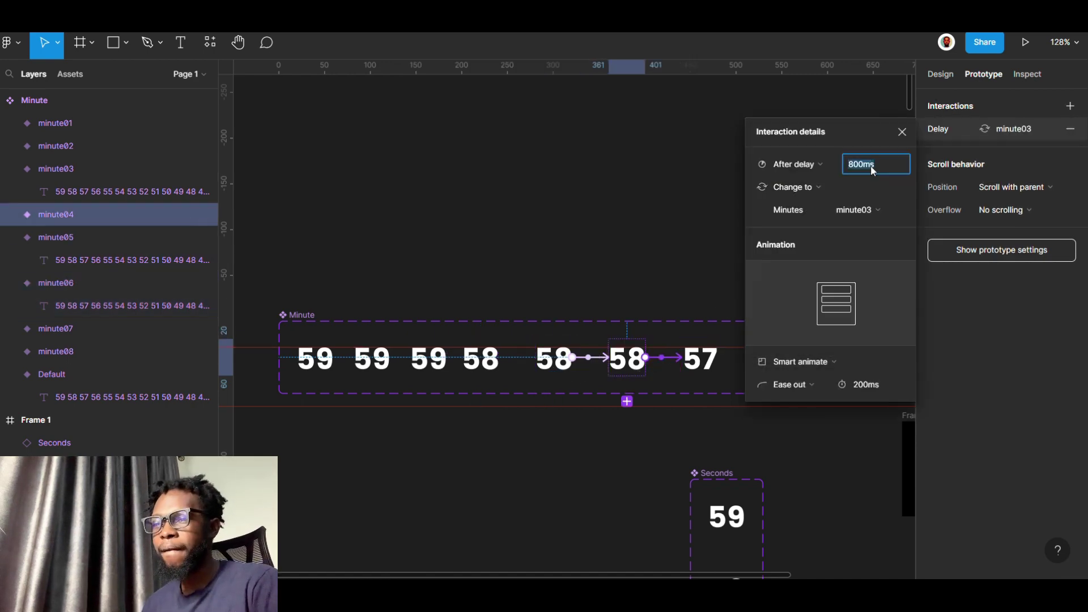
pyautogui.click(701, 357)
pyautogui.click(998, 128)
# Connect the minute02 variant to the last 57 variant, minute01, with an After delay trigger of 19800 ms
pyautogui.click(790, 347)
pyautogui.moveTo(793, 357); pyautogui.dragTo(847, 357)
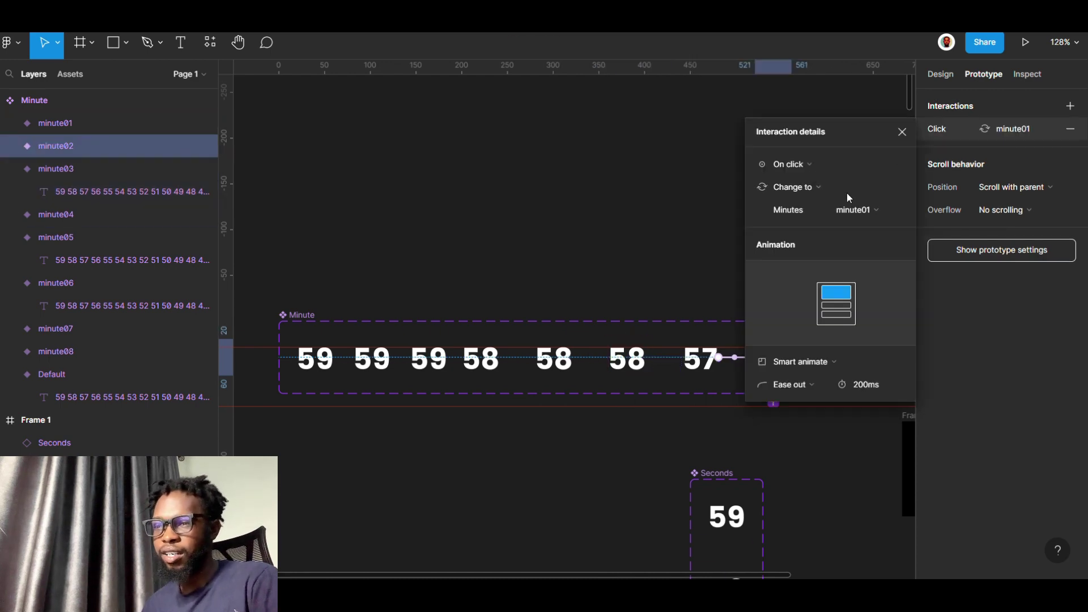
pyautogui.click(793, 164)
pyautogui.click(808, 348)
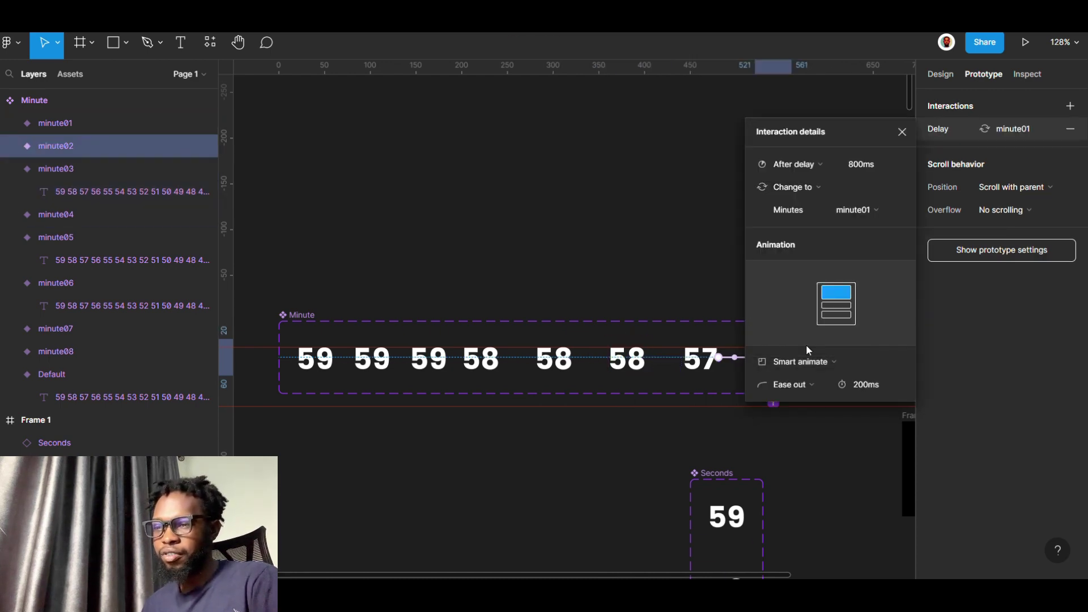
pyautogui.click(863, 164)
pyautogui.write('19')
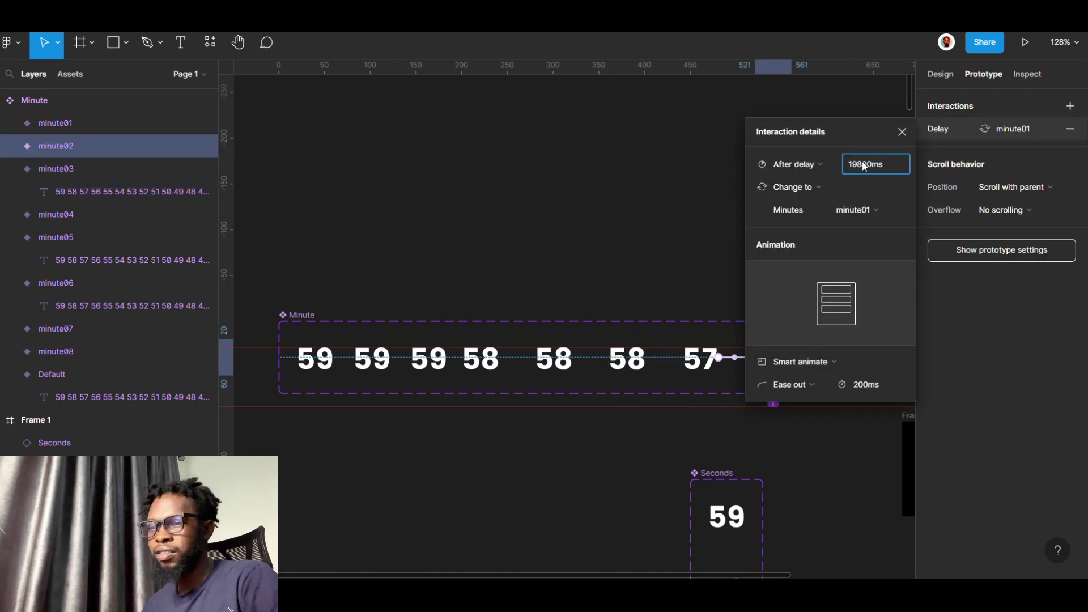
pyautogui.click(562, 210)
pyautogui.scroll(-5, 559, 209)
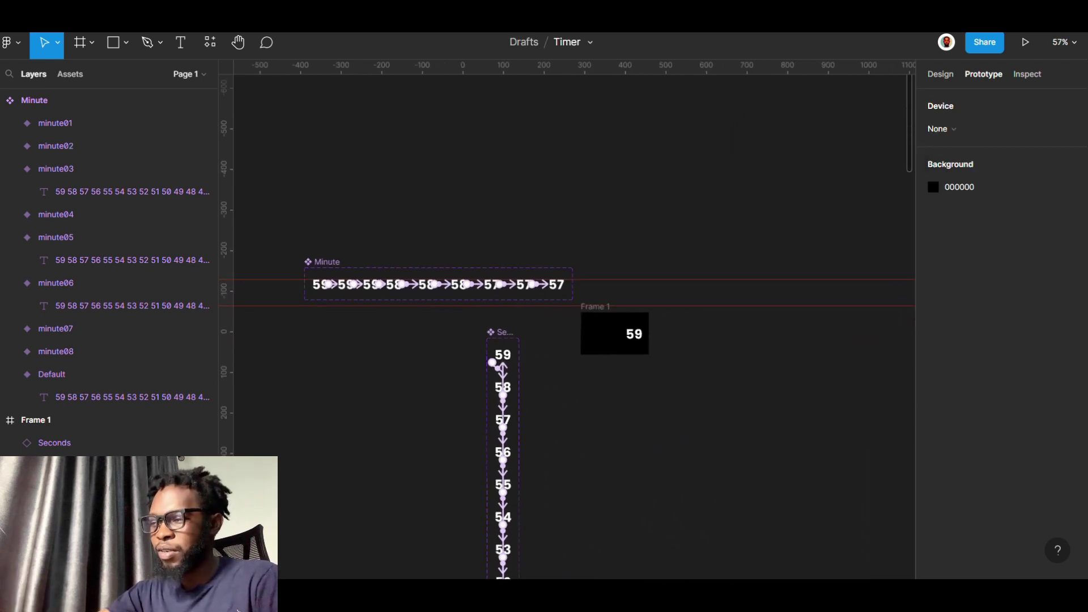
# Move the Seconds component set directly below the Minute component set, lined up with its first variant
pyautogui.click(508, 325)
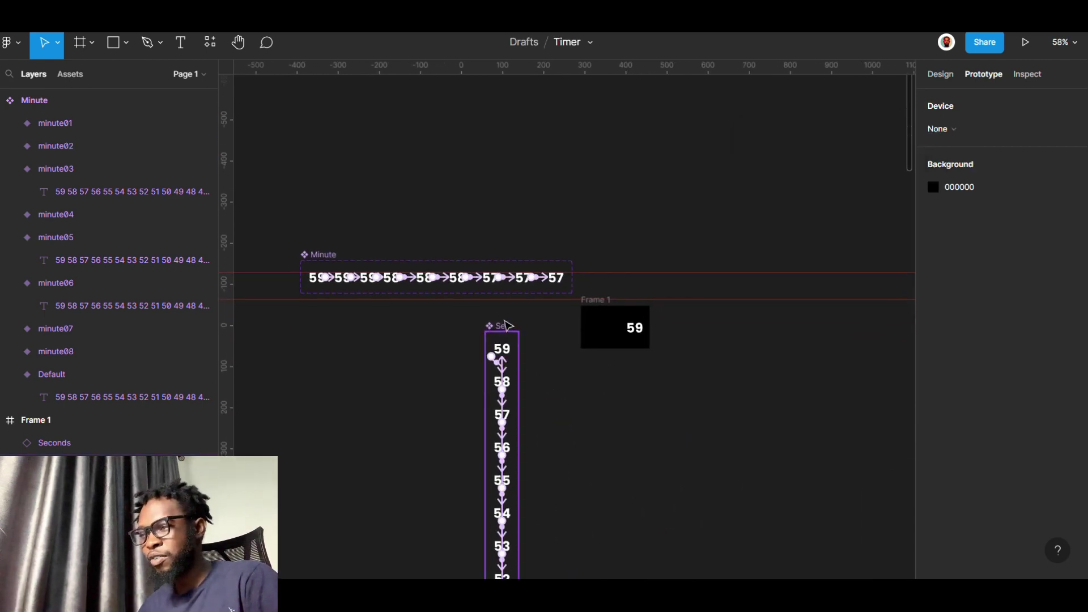
pyautogui.moveTo(509, 325); pyautogui.dragTo(318, 301)
# Place an instance of the default Minute variant in Frame 1 at X 52, Y 32, beside the seconds instance
pyautogui.click(319, 283)
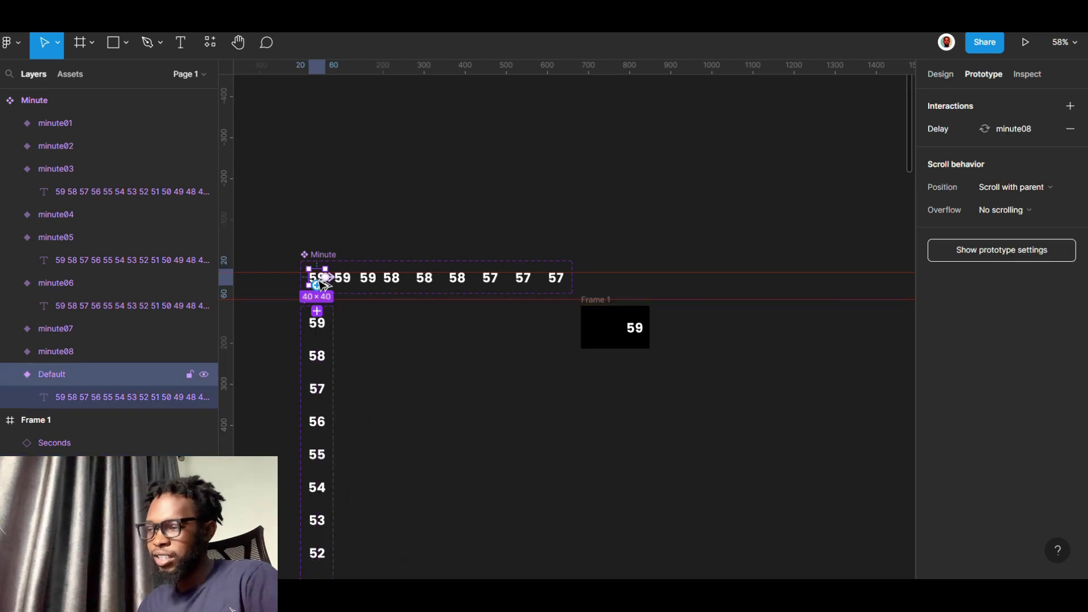
pyautogui.scroll(3, 324, 284)
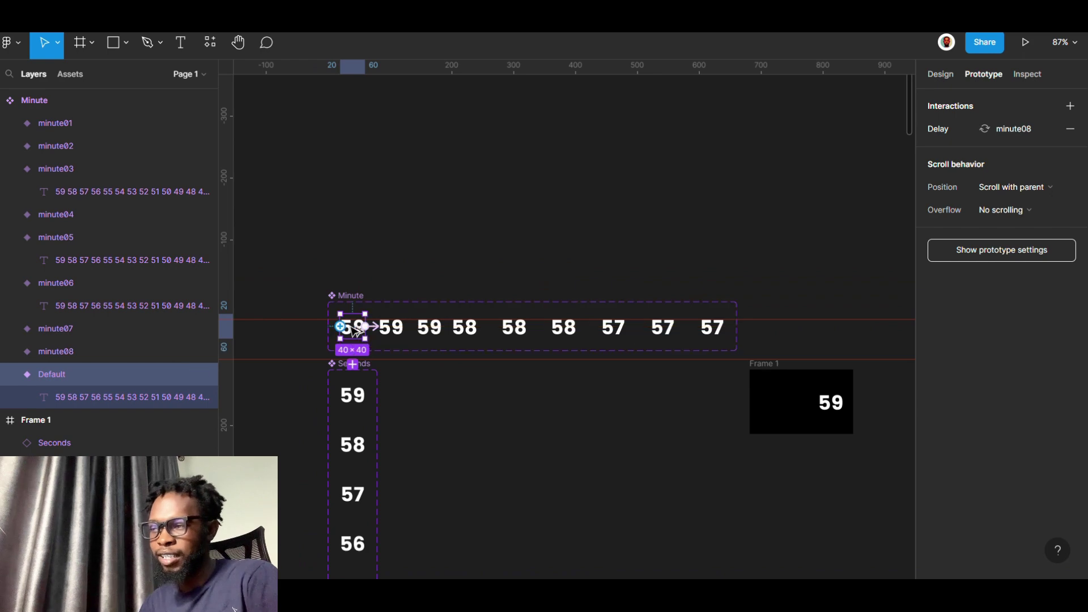
pyautogui.moveTo(363, 327); pyautogui.dragTo(543, 428)
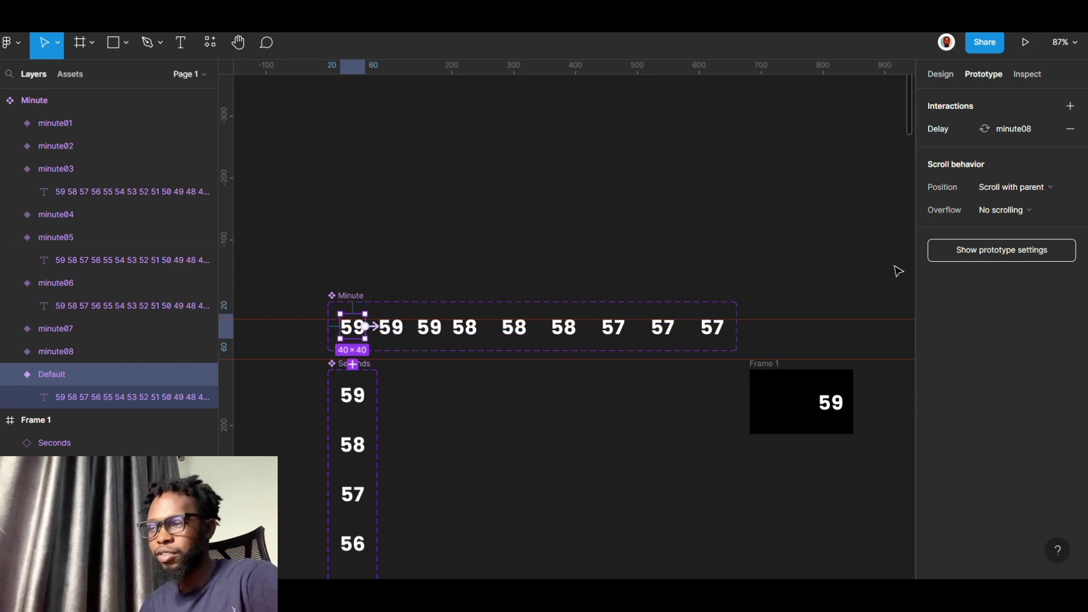
pyautogui.click(953, 65)
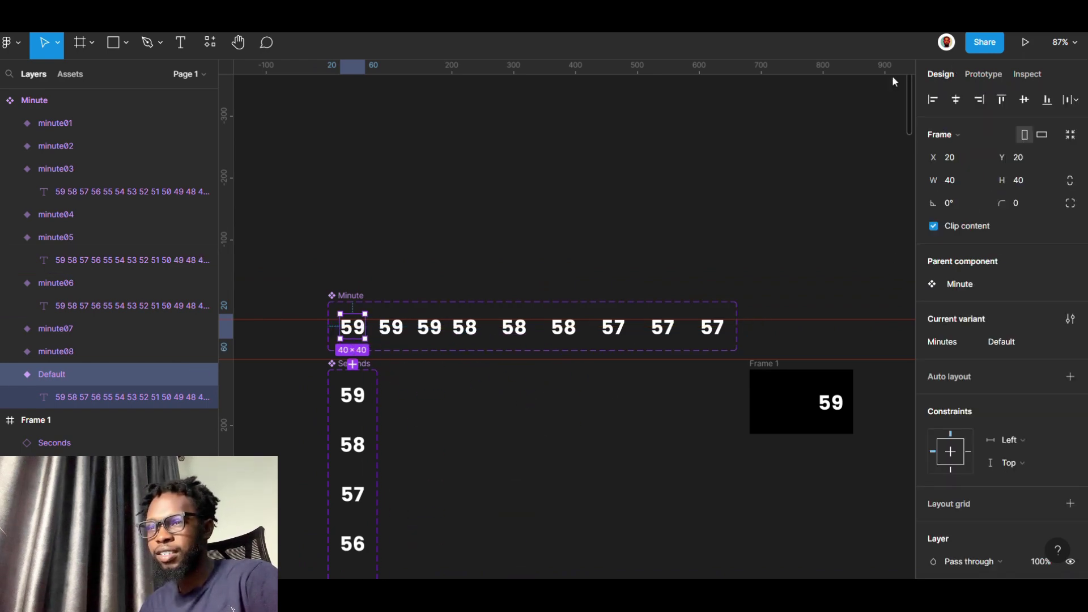
pyautogui.moveTo(360, 334); pyautogui.dragTo(802, 407)
pyautogui.scroll(5, 803, 407)
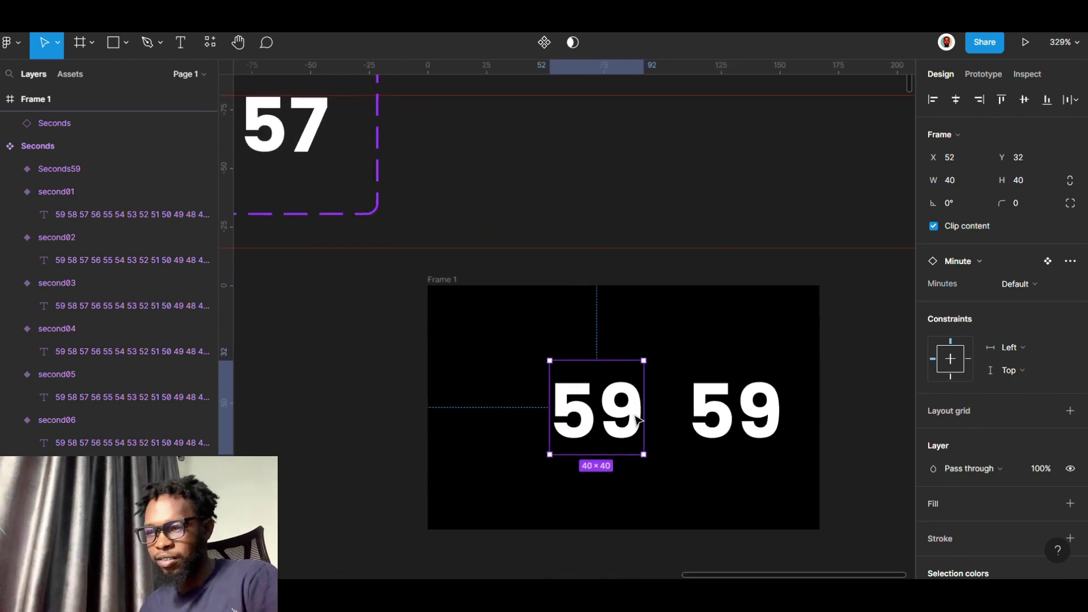
# Add a ":" text layer and position it between the minutes and seconds in Frame 1 at X 96, Y 40
pyautogui.click(683, 195)
pyautogui.press('t')
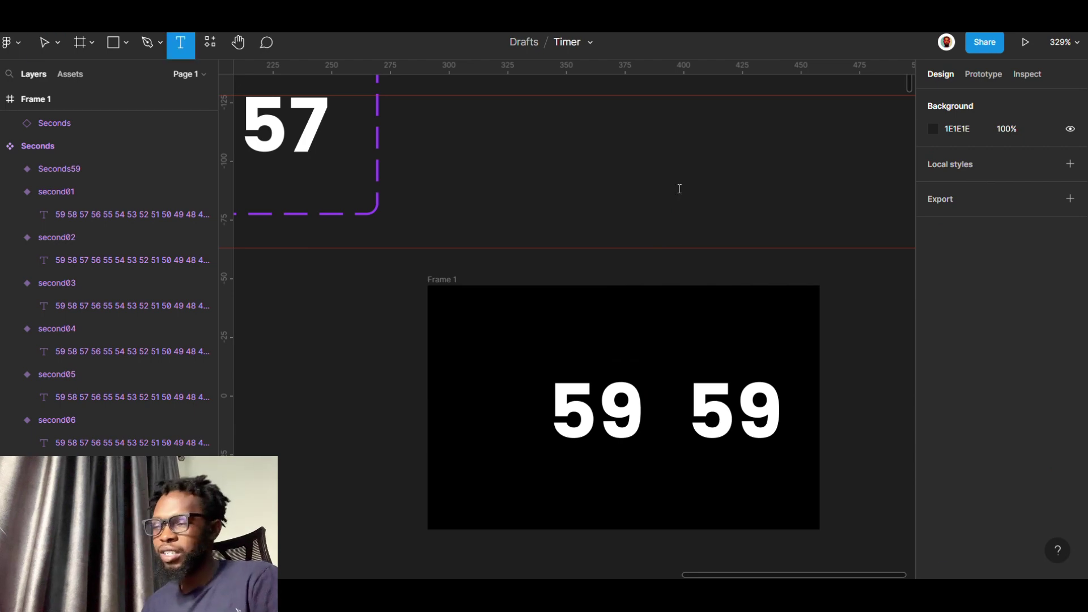
pyautogui.click(679, 189)
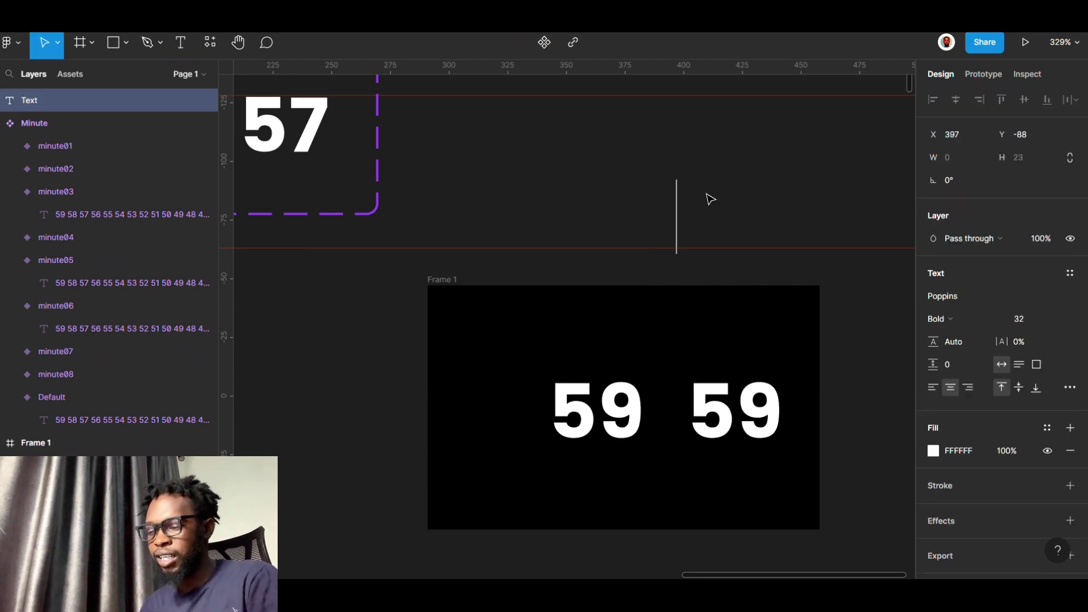
pyautogui.write(':')
pyautogui.press('Escape')
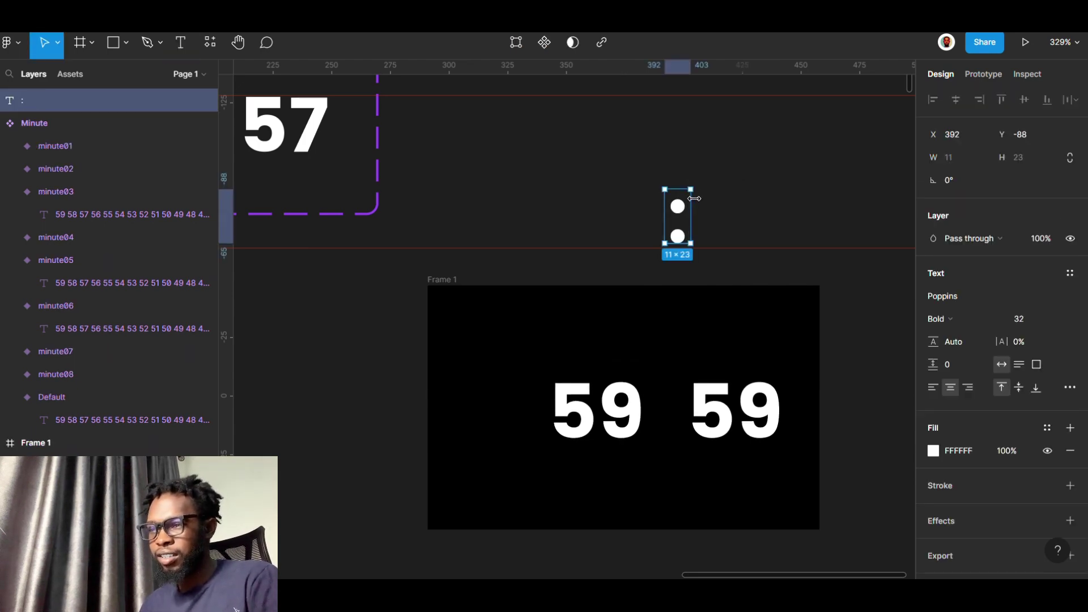
pyautogui.moveTo(686, 224); pyautogui.dragTo(674, 413)
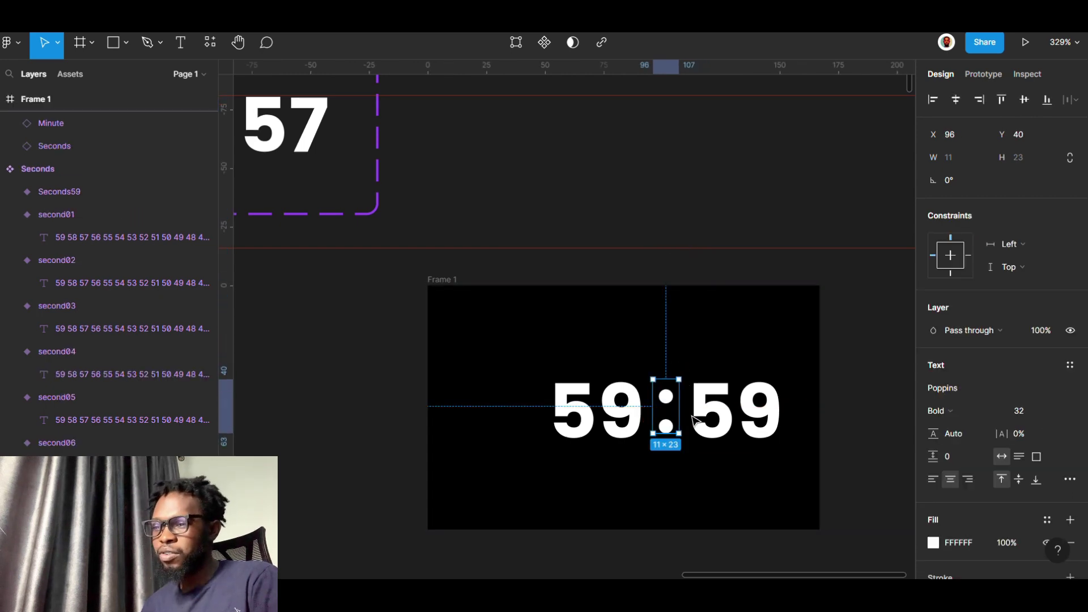
# Duplicate the colon in front of the minutes and change a further copy into the hour digit "2"
pyautogui.moveTo(792, 491); pyautogui.dragTo(543, 349)
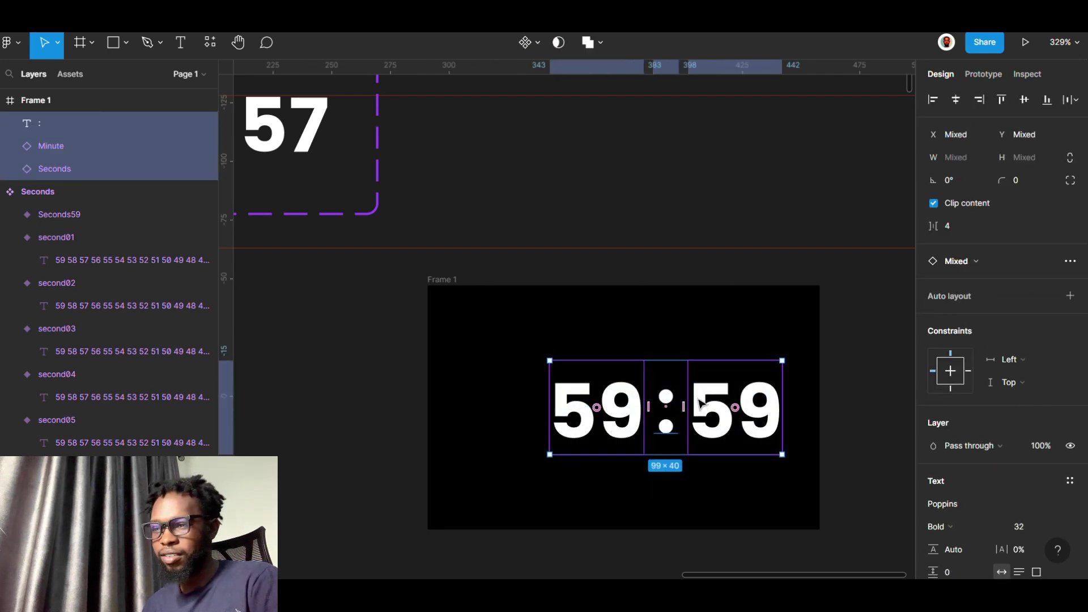
pyautogui.moveTo(672, 416); pyautogui.dragTo(475, 409)
pyautogui.click(674, 412)
pyautogui.hotkey('ctrl', 'd')
pyautogui.hotkey('ctrl', 'd')
pyautogui.doubleClick(475, 407)
pyautogui.write('2')
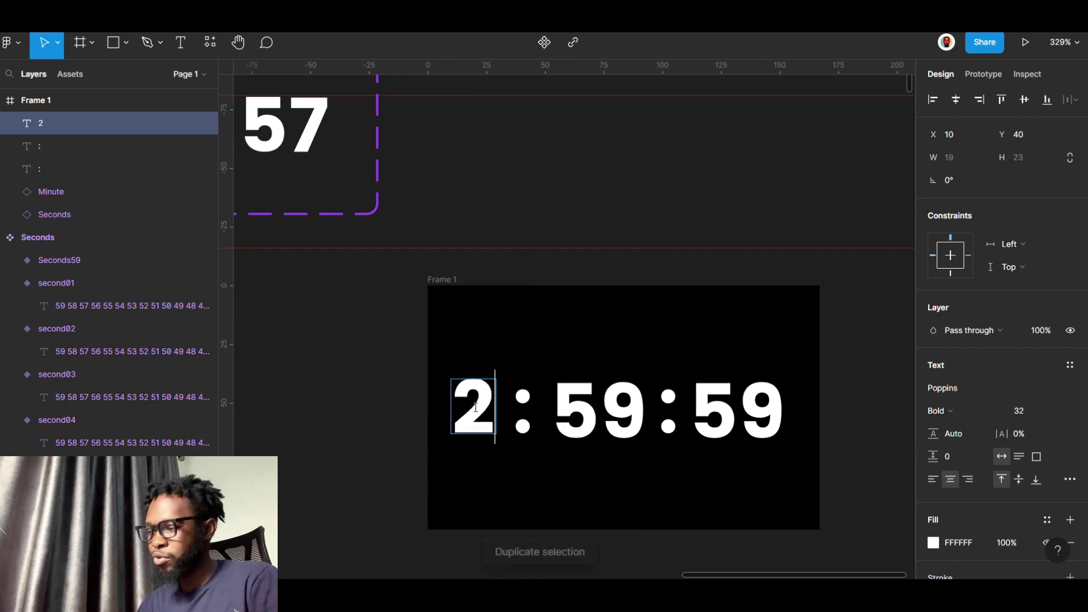
pyautogui.press('Escape')
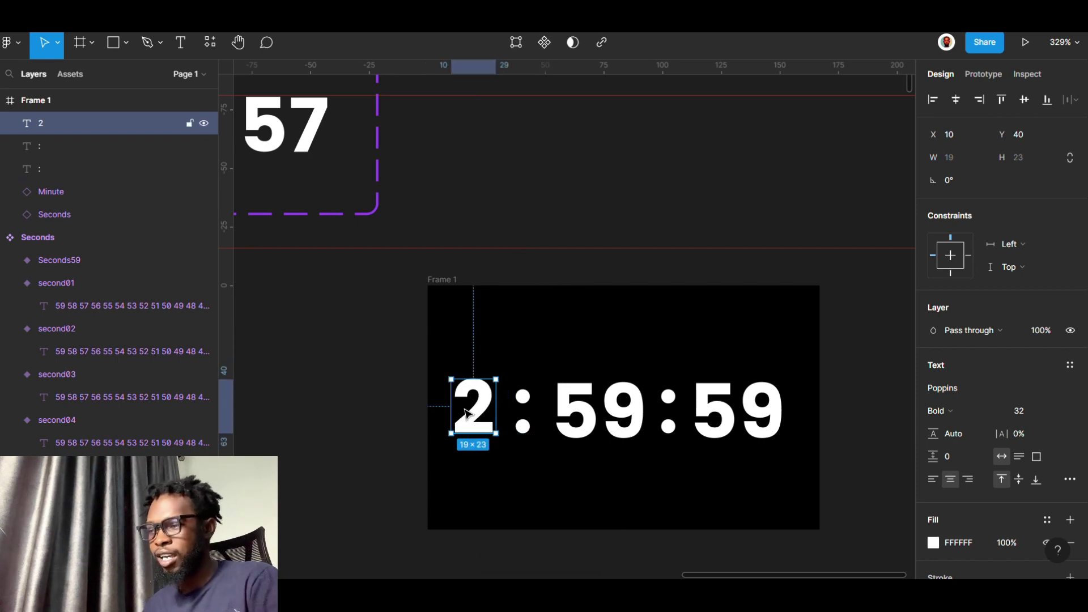
# Position the hour digit at X 15, Y 42 and even out the spacing of the colon between it and the minutes
pyautogui.moveTo(478, 418); pyautogui.dragTo(486, 422)
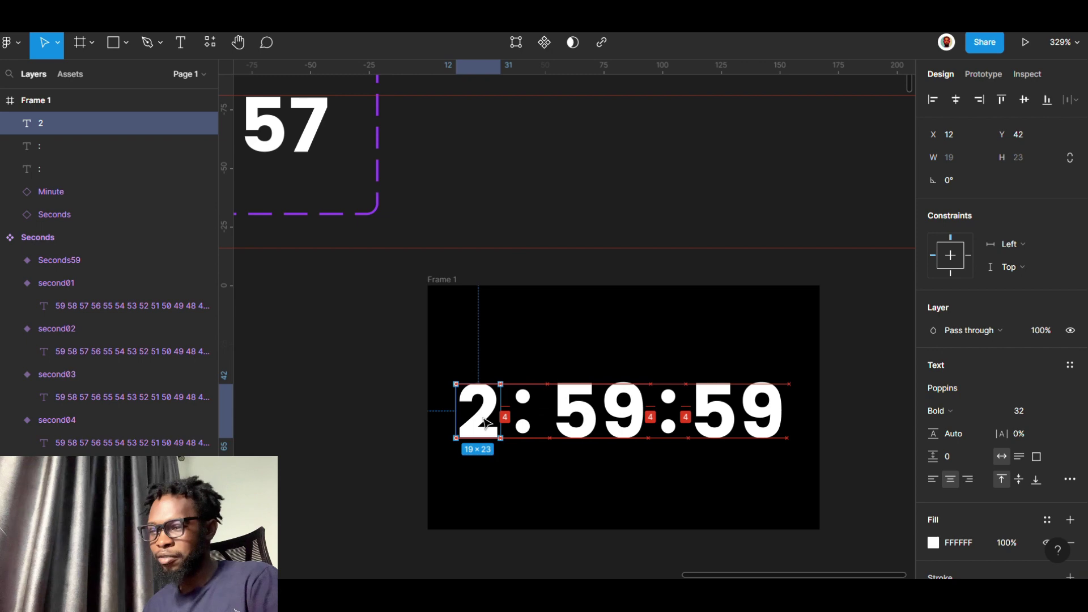
pyautogui.click(526, 424)
pyautogui.moveTo(524, 419); pyautogui.dragTo(496, 419)
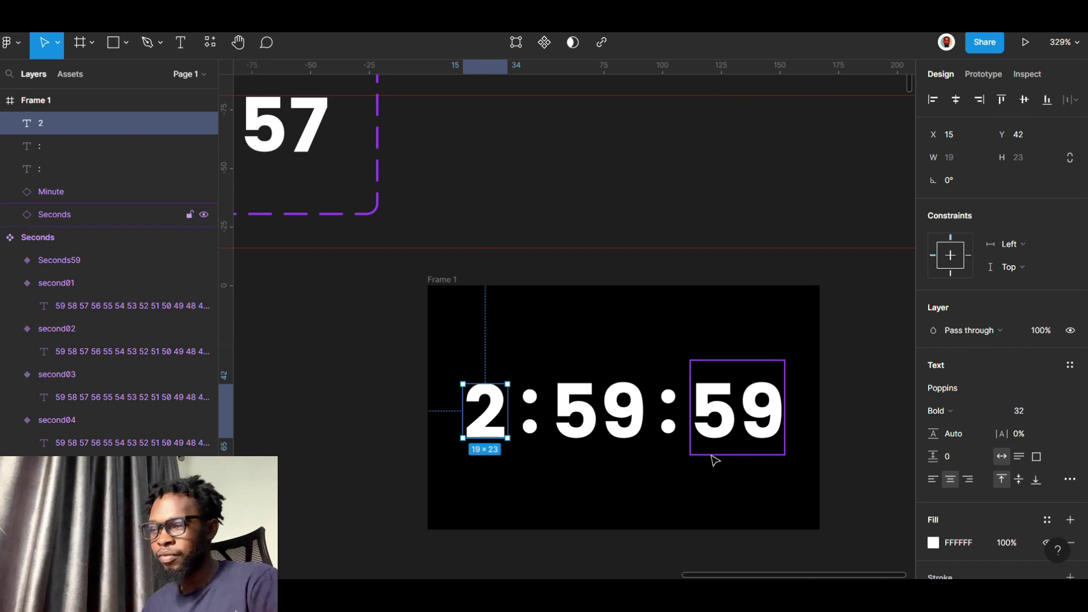
# Wrap the hour digit, both colons, minutes and seconds in a horizontal auto layout with centred alignment
pyautogui.moveTo(455, 352); pyautogui.dragTo(809, 471)
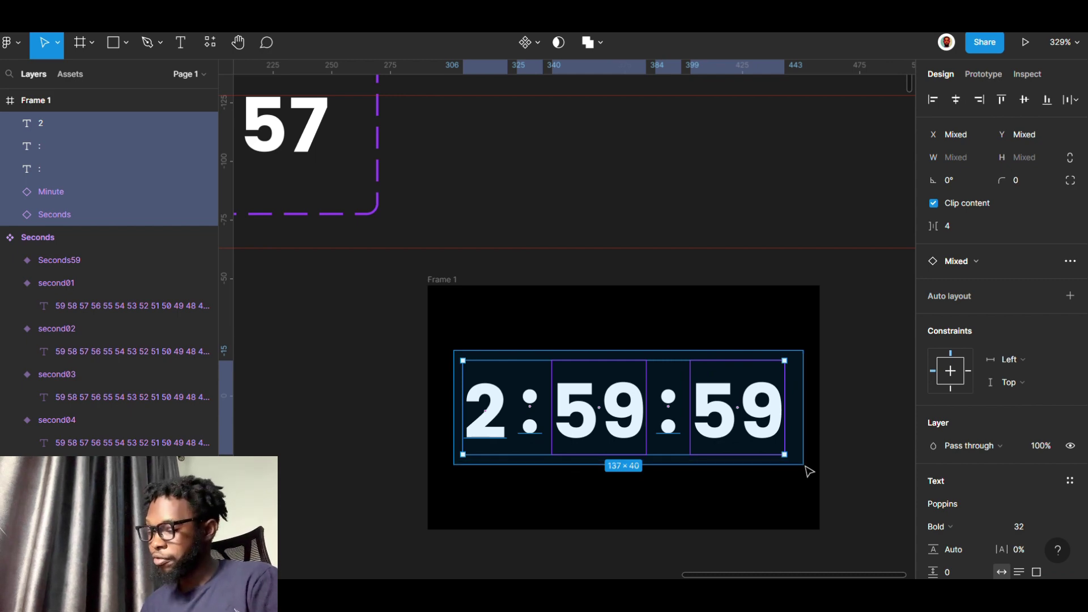
pyautogui.hotkey('shift', 'a')
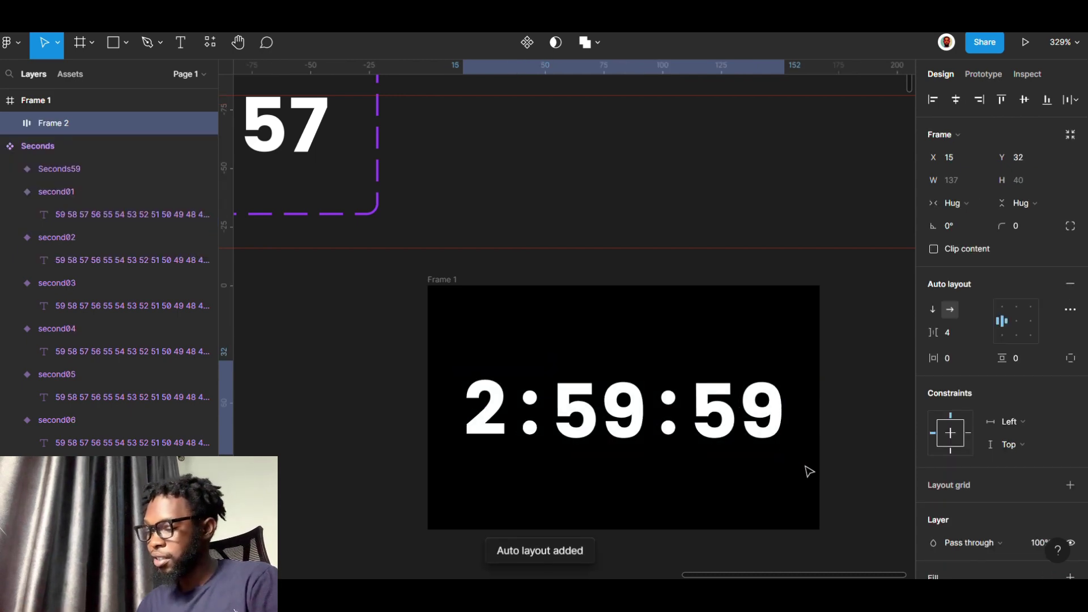
pyautogui.click(1016, 321)
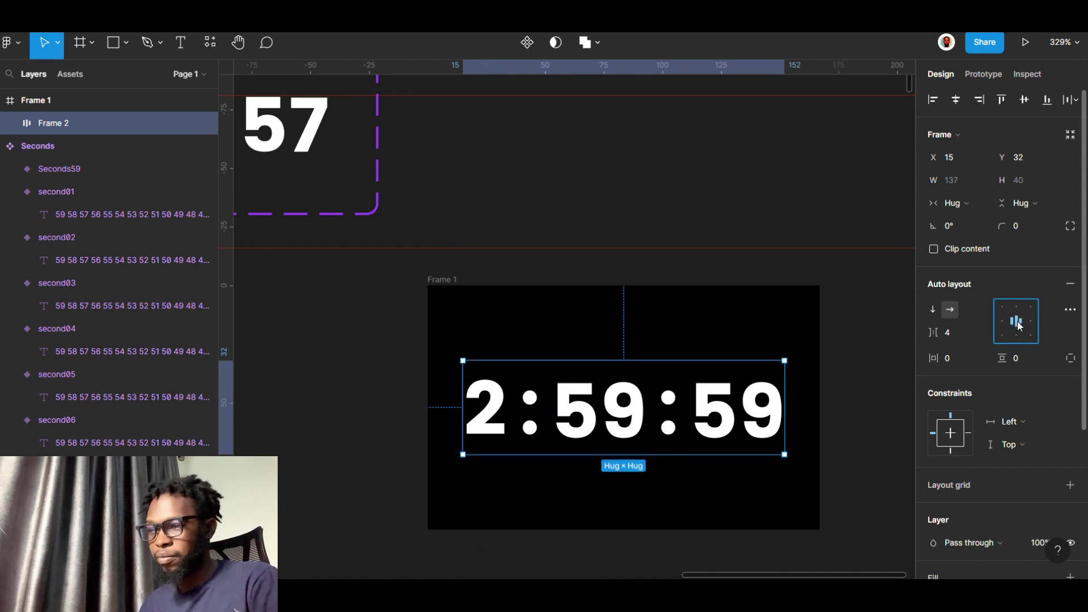
# Inspect the hour digit, colons, minutes and seconds individually inside the auto layout row
pyautogui.doubleClick(484, 421)
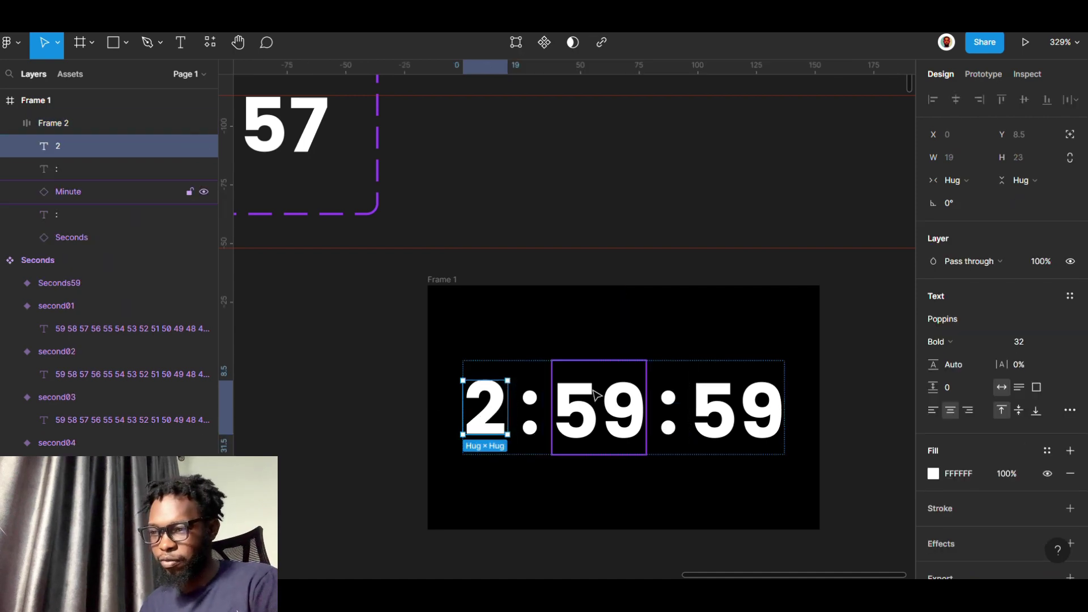
pyautogui.click(601, 409)
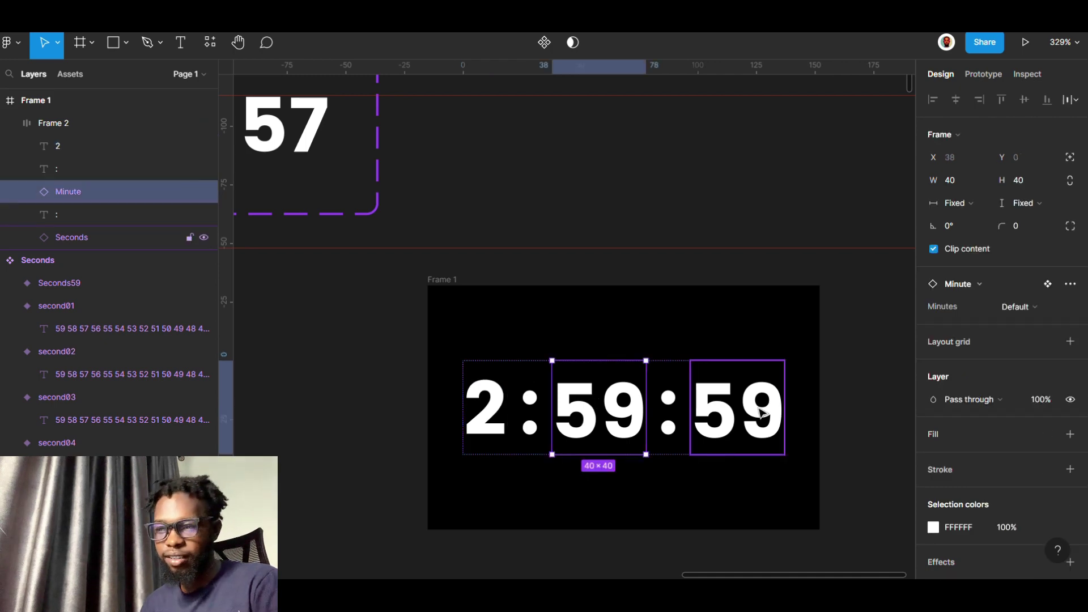
pyautogui.click(725, 414)
pyautogui.click(671, 414)
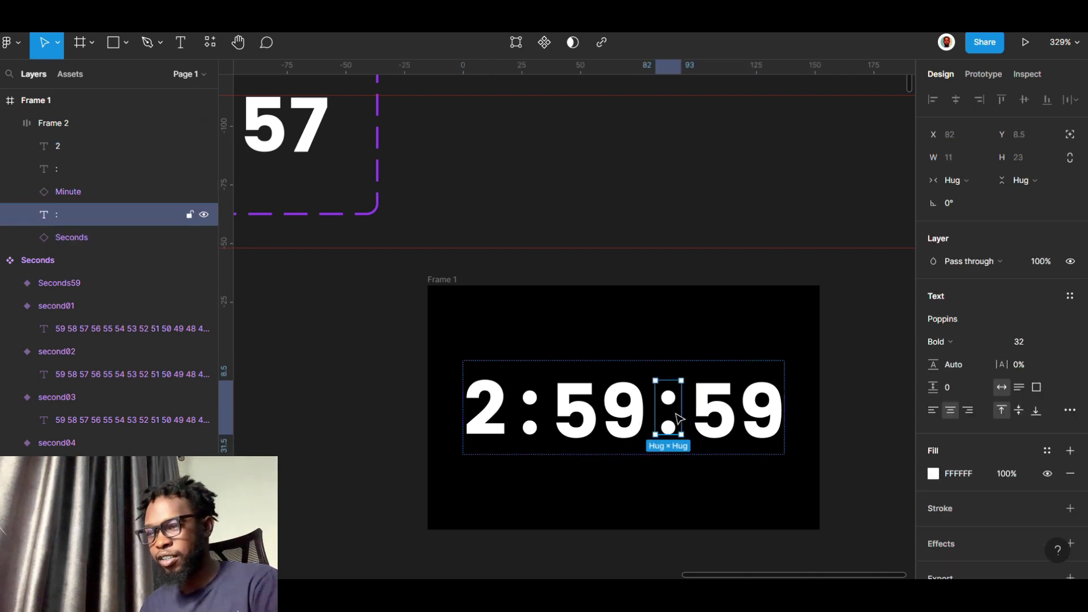
pyautogui.click(531, 414)
pyautogui.click(487, 414)
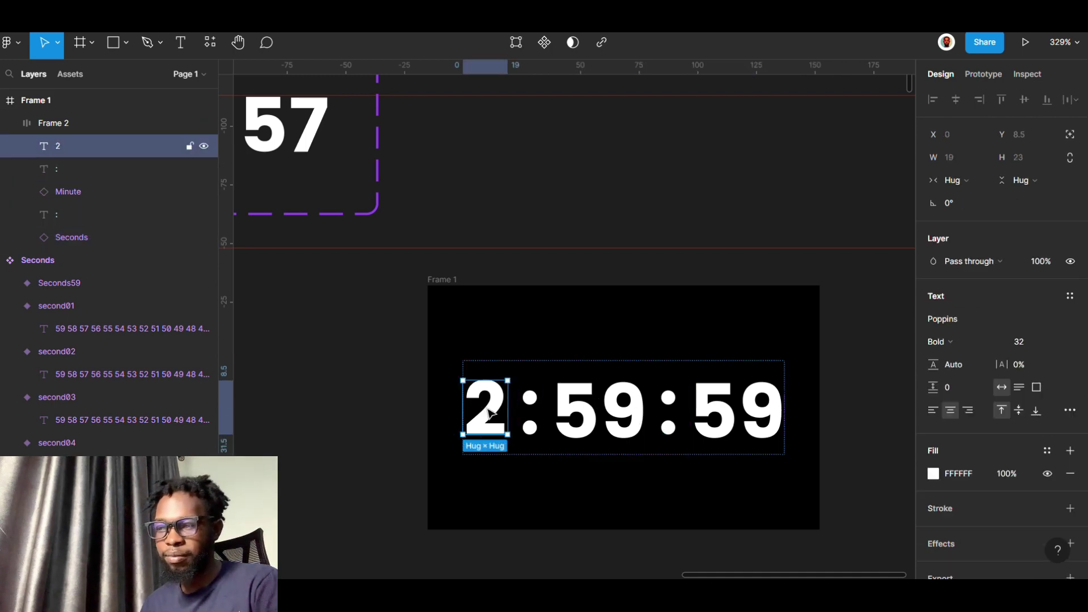
# Rename Frame 1 as TIMER
pyautogui.doubleClick(447, 281)
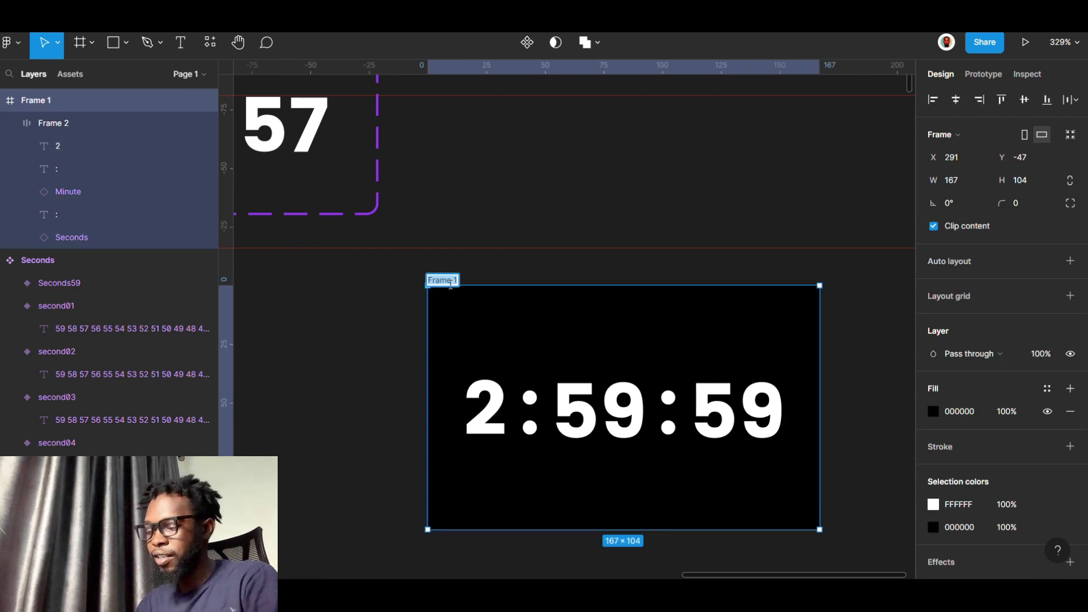
pyautogui.write('TIMER')
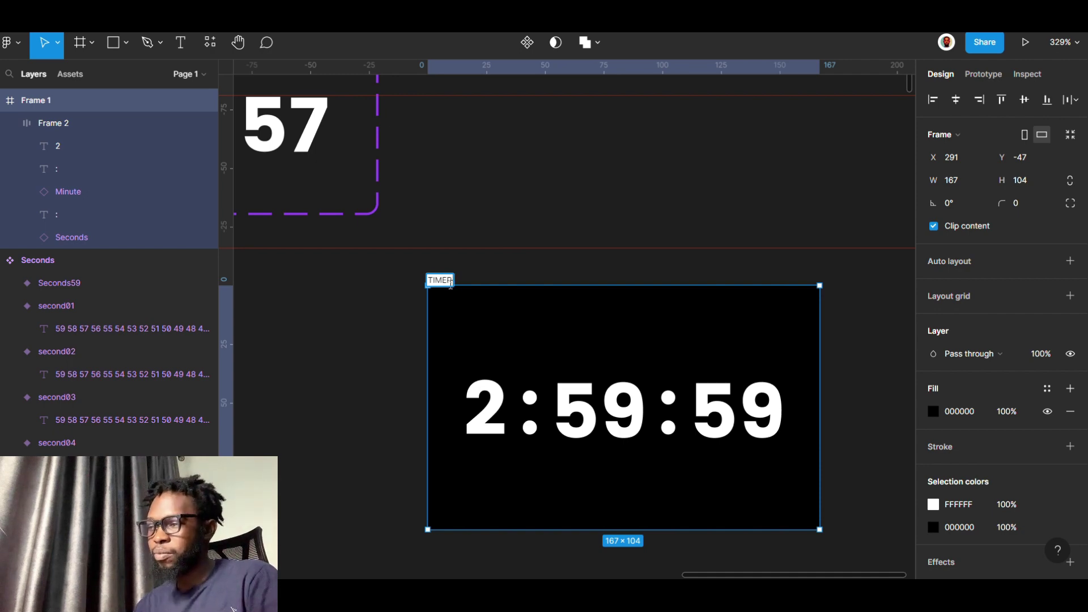
pyautogui.press('Return')
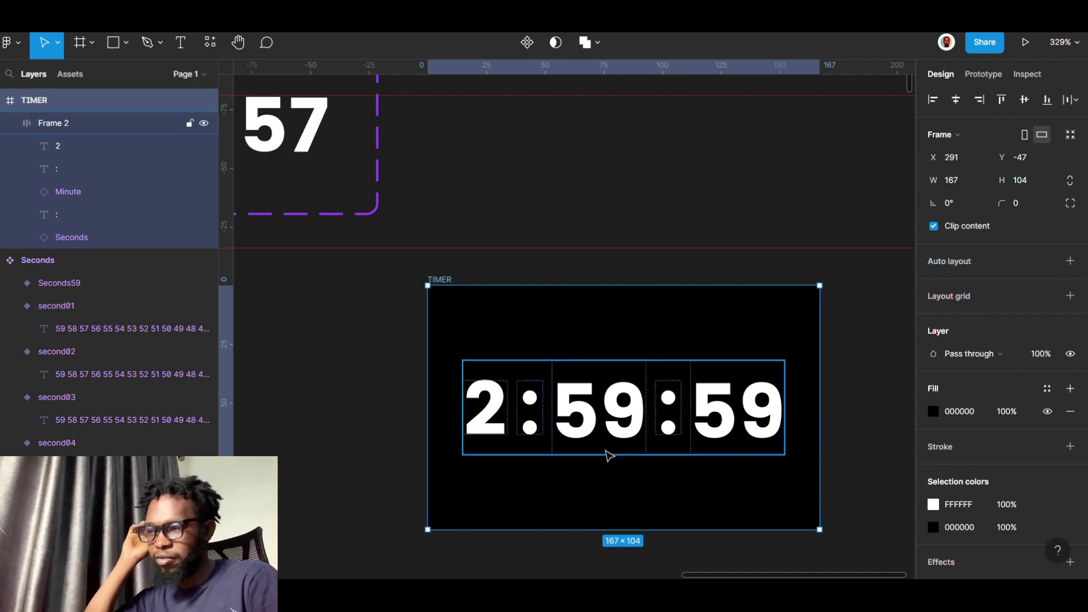
# Change the TIMER frame's fill to a linear gradient from white FFFFFF to white FFFFFF at 0% opacity
pyautogui.click(609, 453)
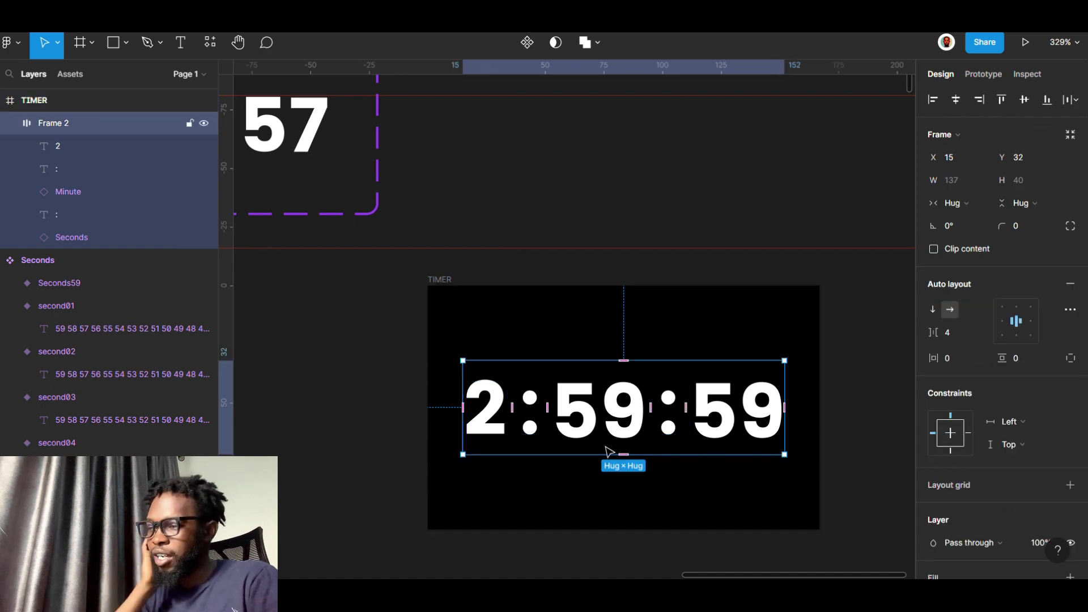
pyautogui.click(609, 451)
pyautogui.click(443, 281)
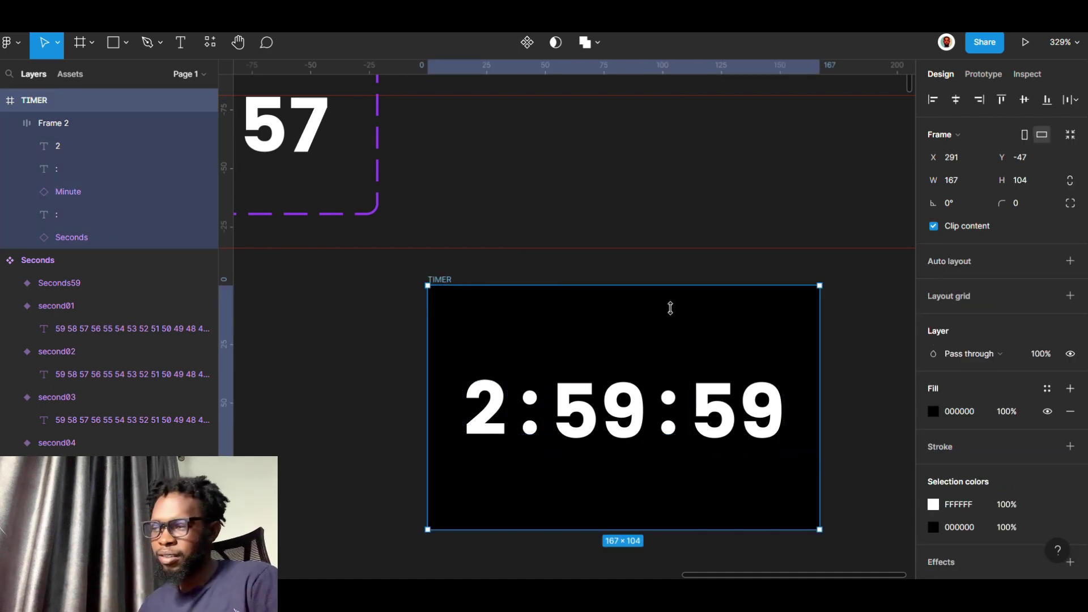
pyautogui.click(932, 411)
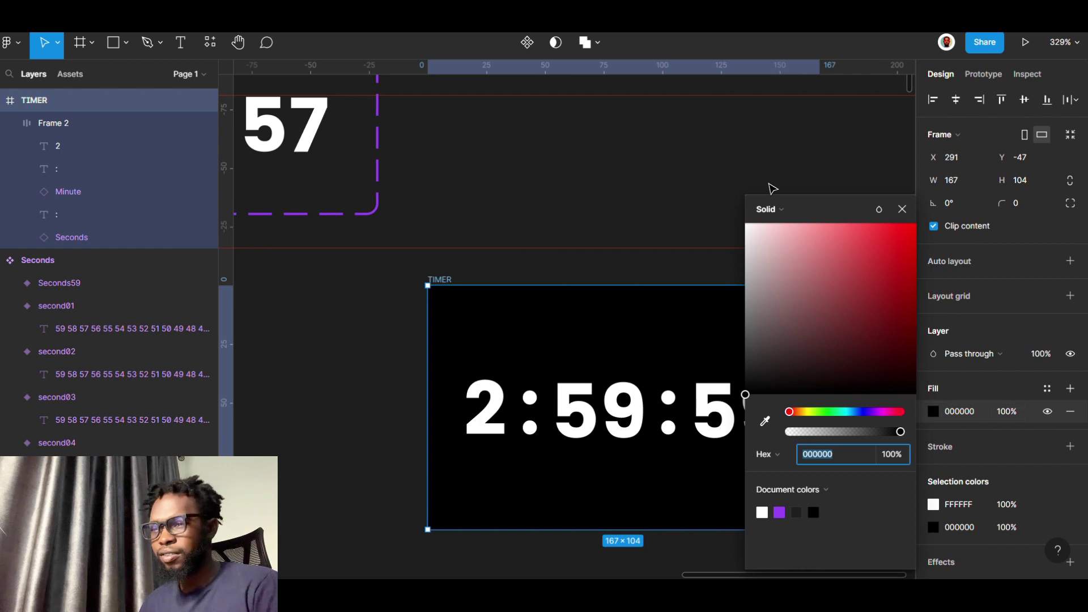
pyautogui.click(768, 209)
pyautogui.click(786, 227)
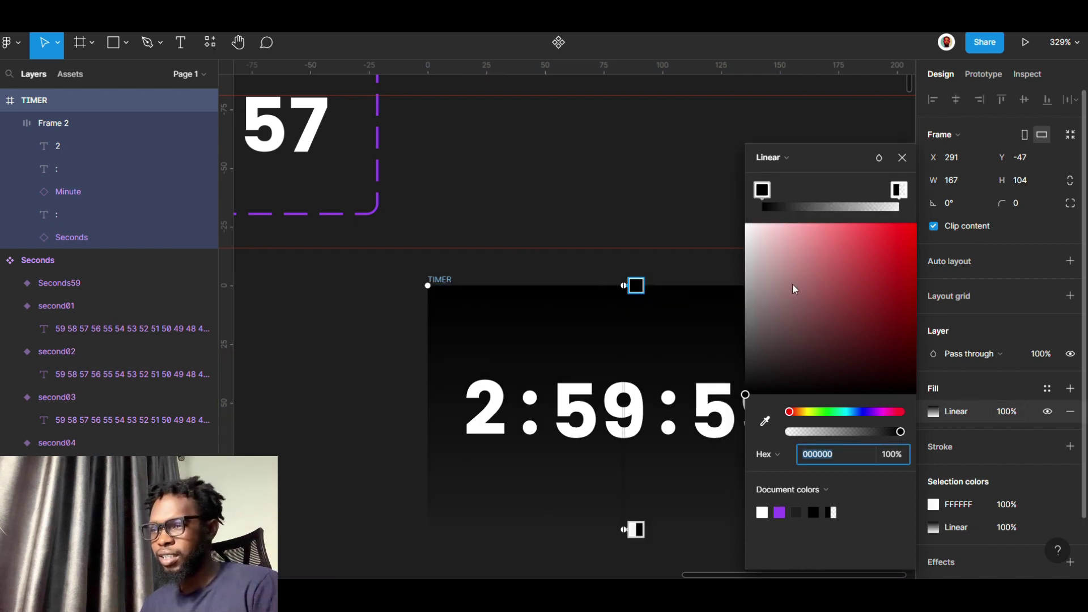
pyautogui.moveTo(809, 299); pyautogui.dragTo(701, 223)
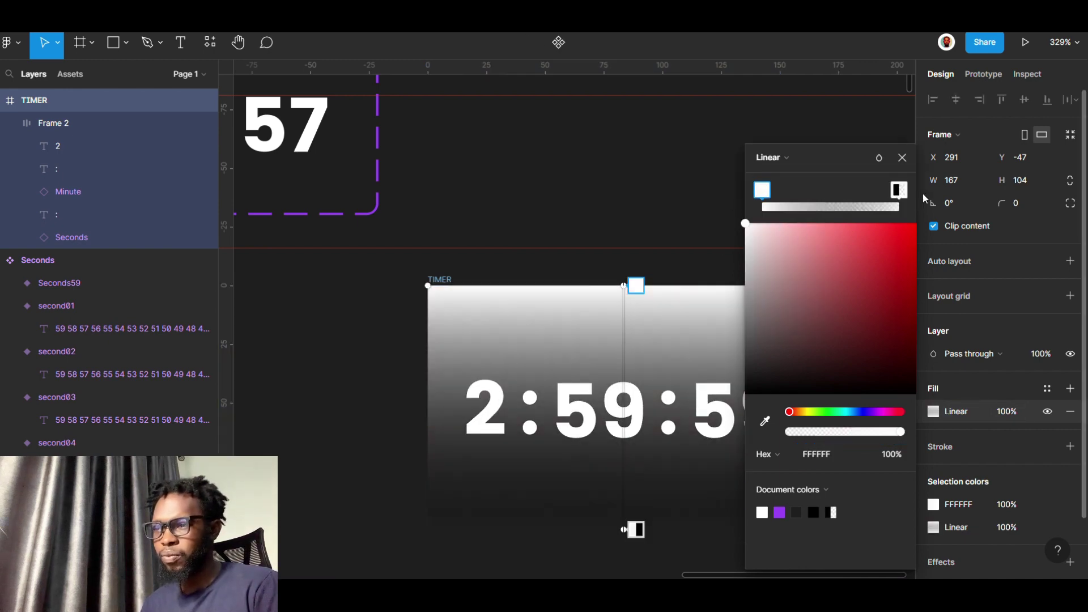
pyautogui.click(896, 190)
pyautogui.moveTo(792, 309); pyautogui.dragTo(697, 222)
# Turn the TIMER fill gradient to run nearly horizontally, with its start and end handles extended beyond the frame's side edges
pyautogui.moveTo(624, 285); pyautogui.dragTo(434, 365)
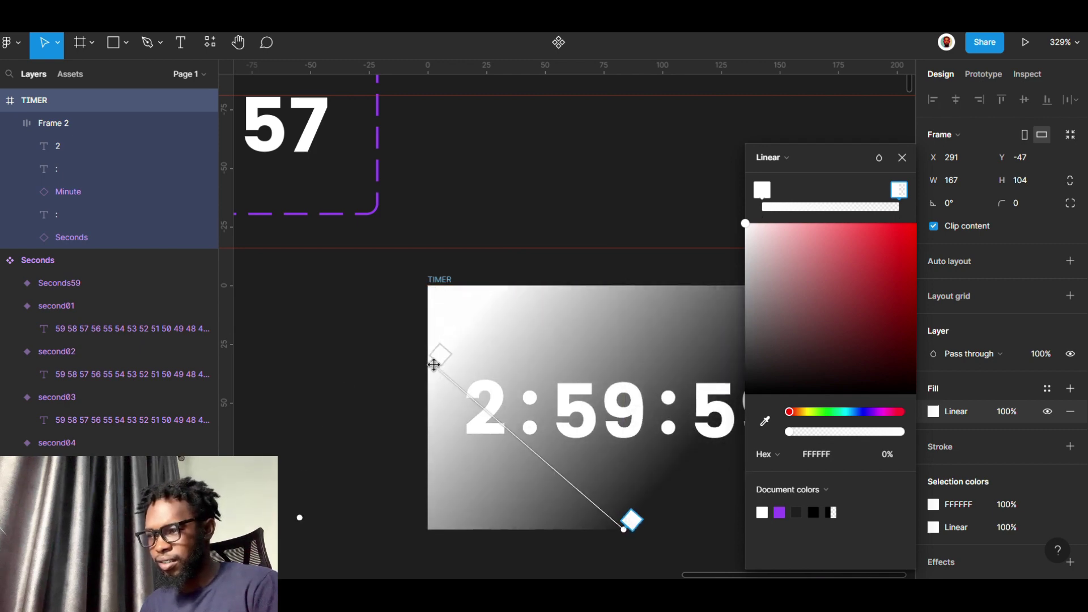
pyautogui.moveTo(848, 158); pyautogui.dragTo(1087, 242)
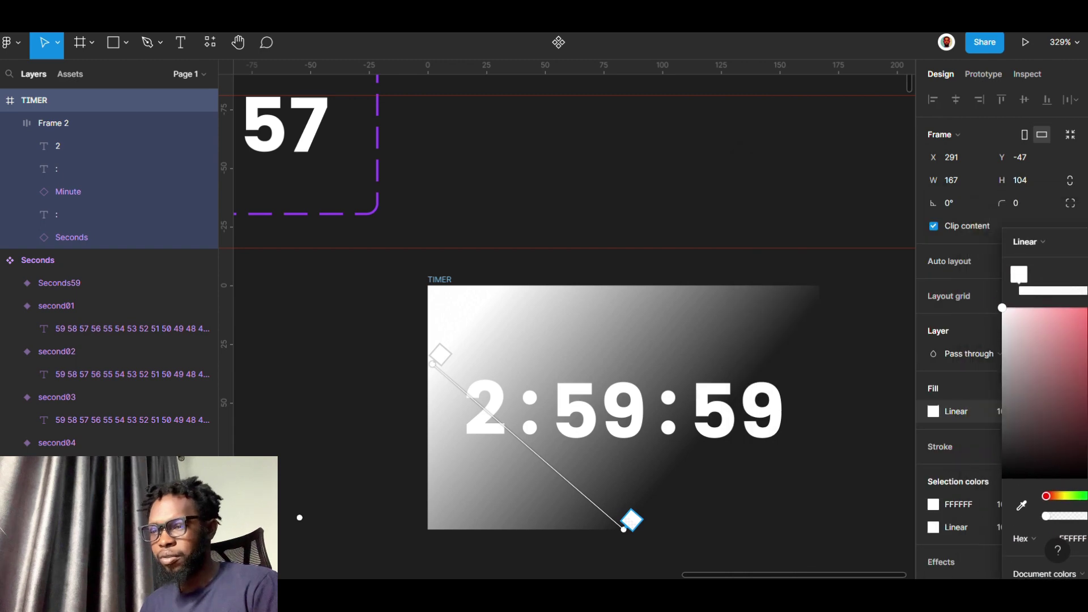
pyautogui.moveTo(629, 528); pyautogui.dragTo(866, 351)
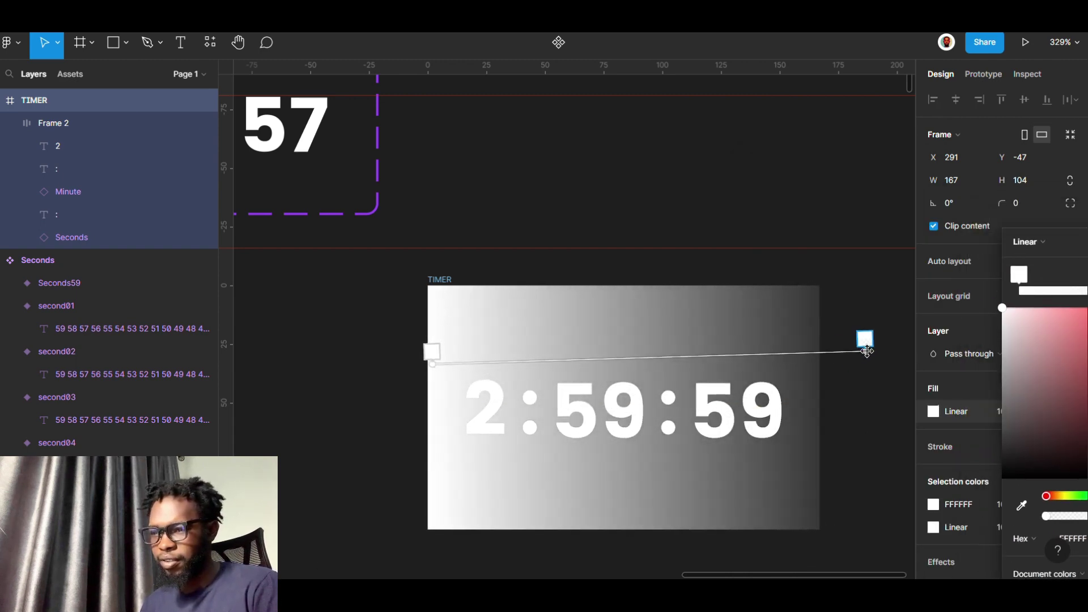
pyautogui.moveTo(430, 363); pyautogui.dragTo(330, 373)
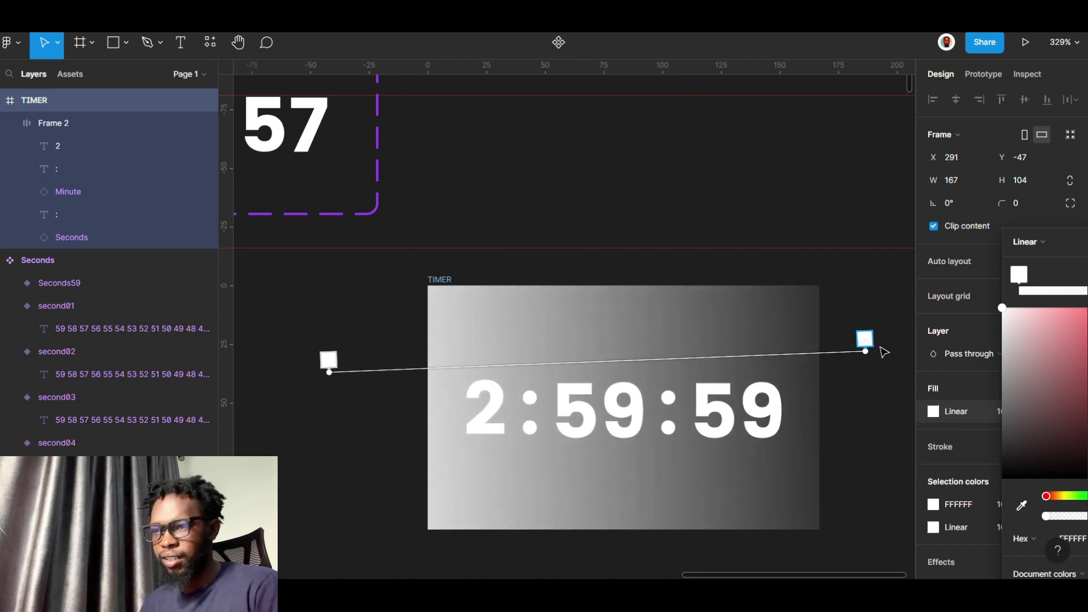
pyautogui.moveTo(864, 350); pyautogui.dragTo(874, 374)
pyautogui.press('Escape')
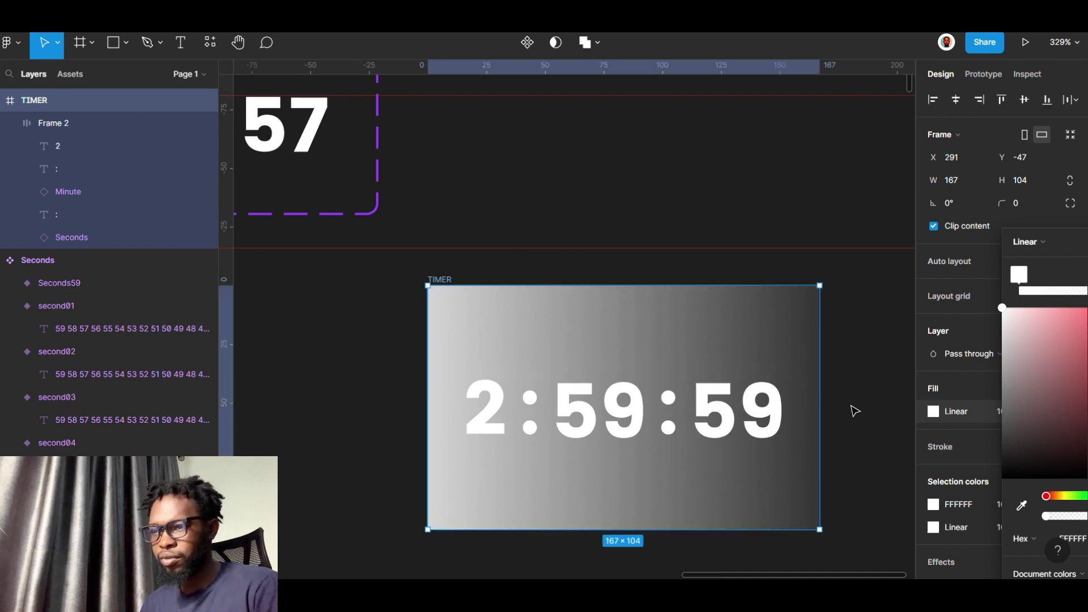
# Add a background blur effect to the TIMER frame with a blur of 293
pyautogui.scroll(-3, 853, 412)
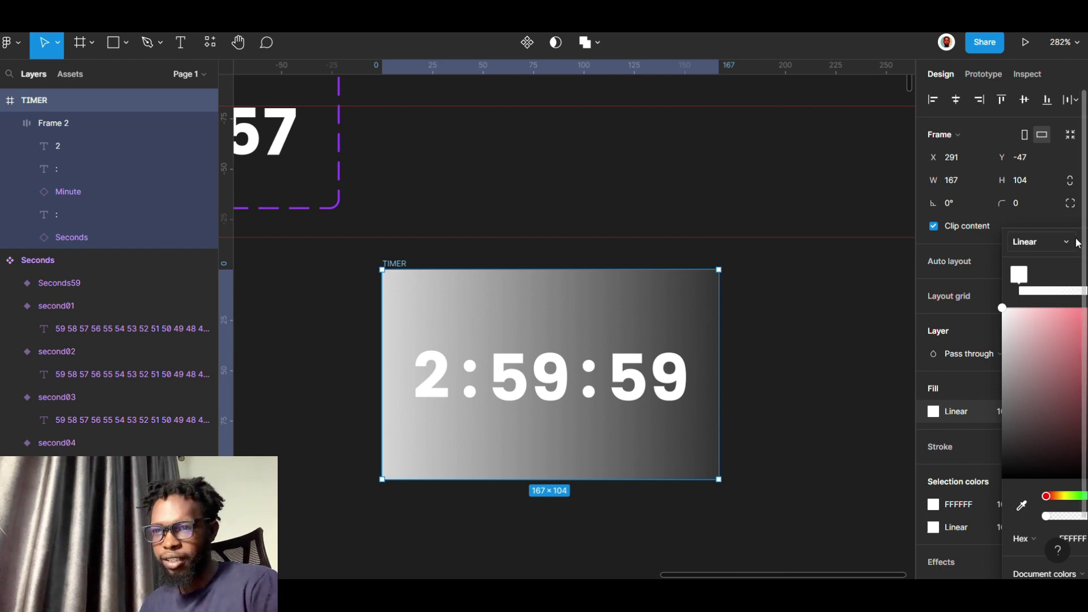
pyautogui.moveTo(1078, 243); pyautogui.dragTo(851, 232)
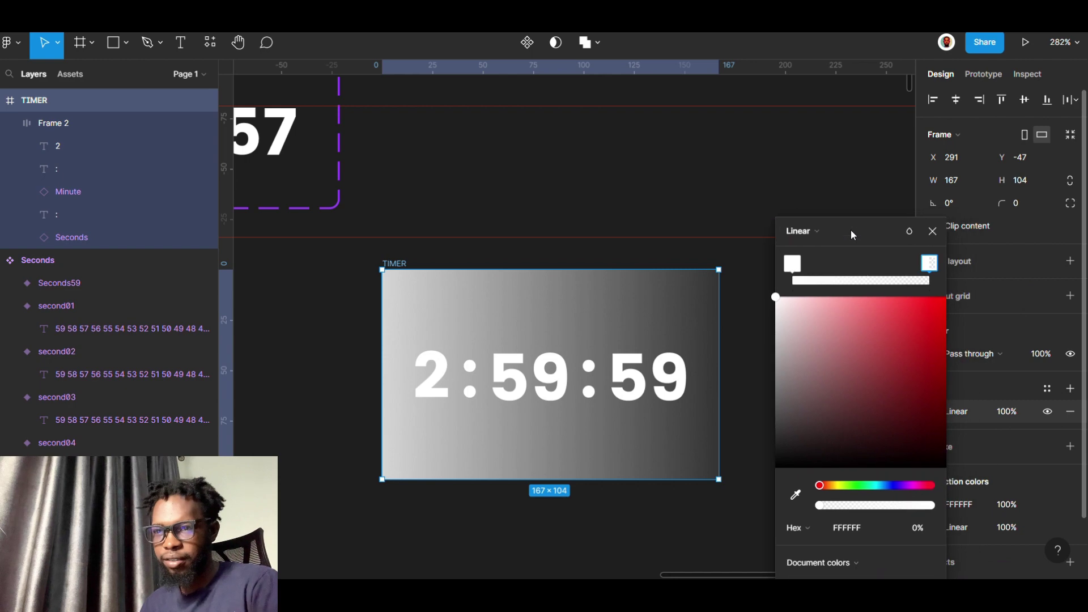
pyautogui.click(932, 231)
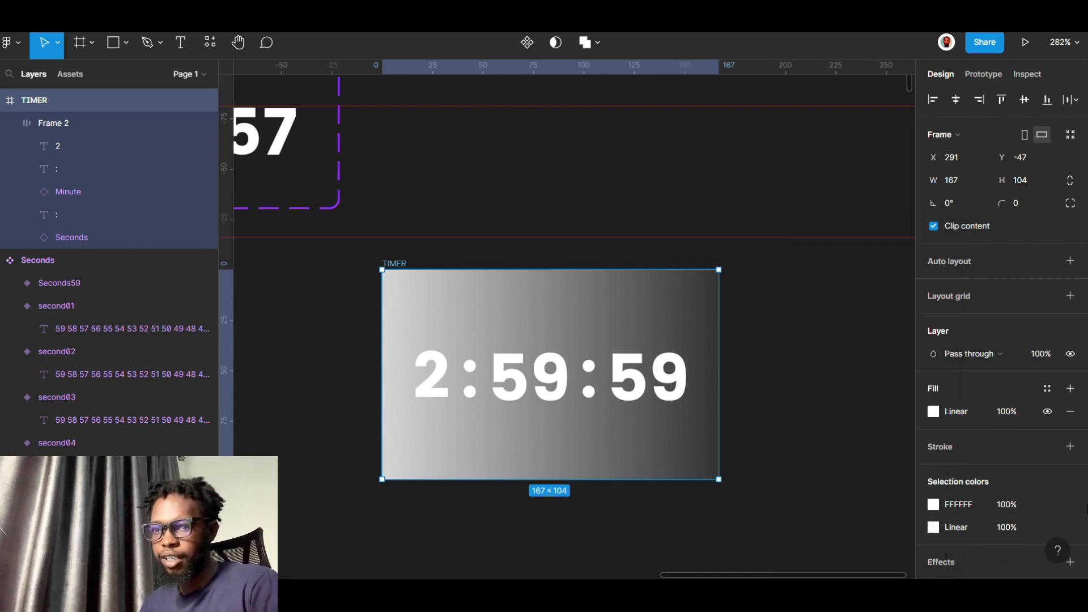
pyautogui.click(1070, 562)
pyautogui.scroll(-3, 1014, 536)
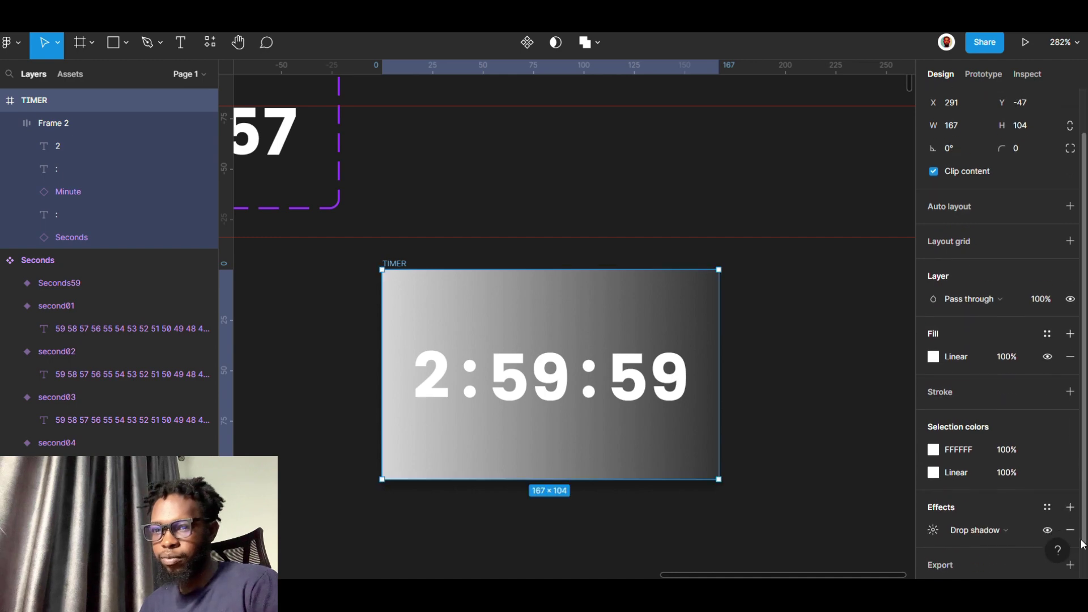
pyautogui.click(934, 512)
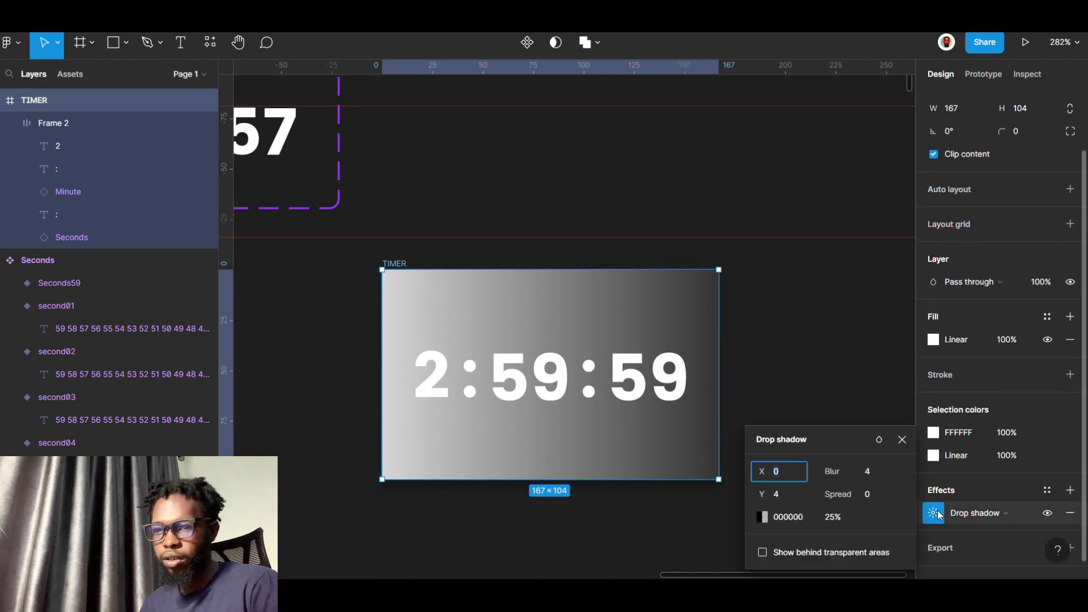
pyautogui.click(982, 514)
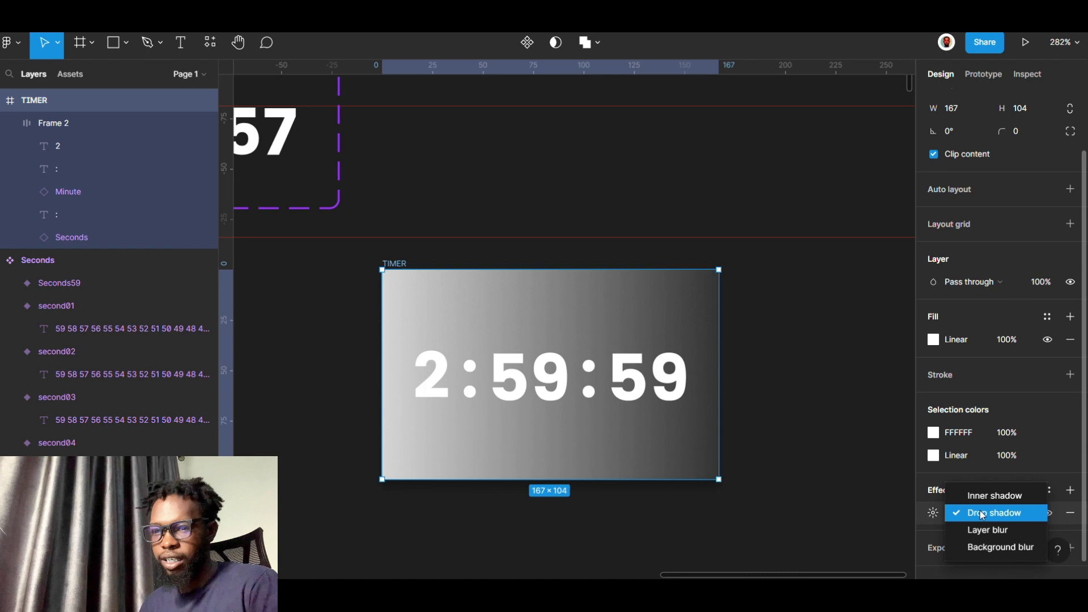
pyautogui.click(988, 549)
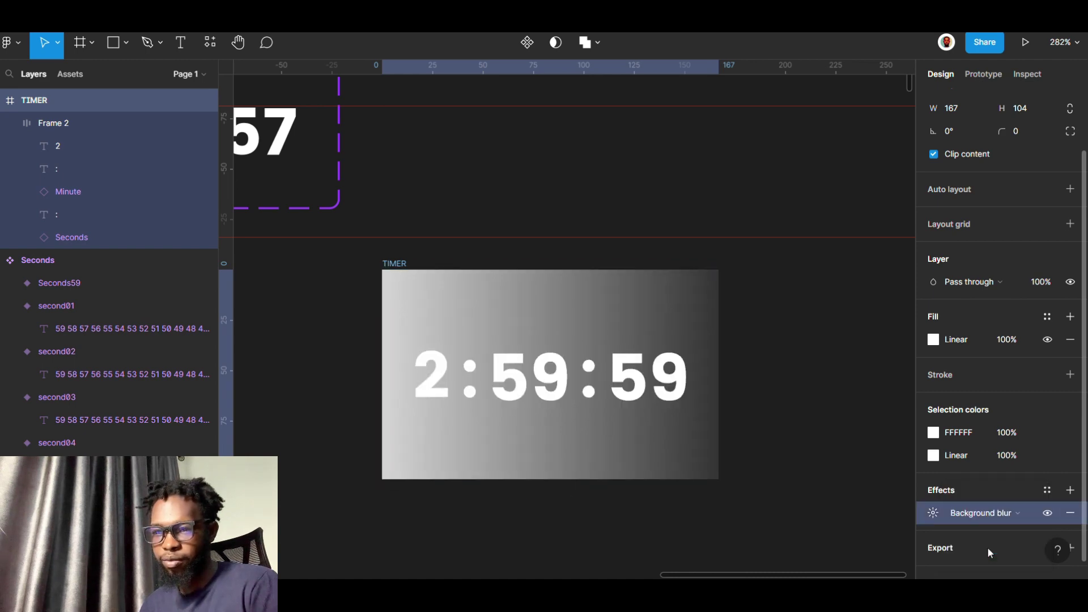
pyautogui.click(935, 514)
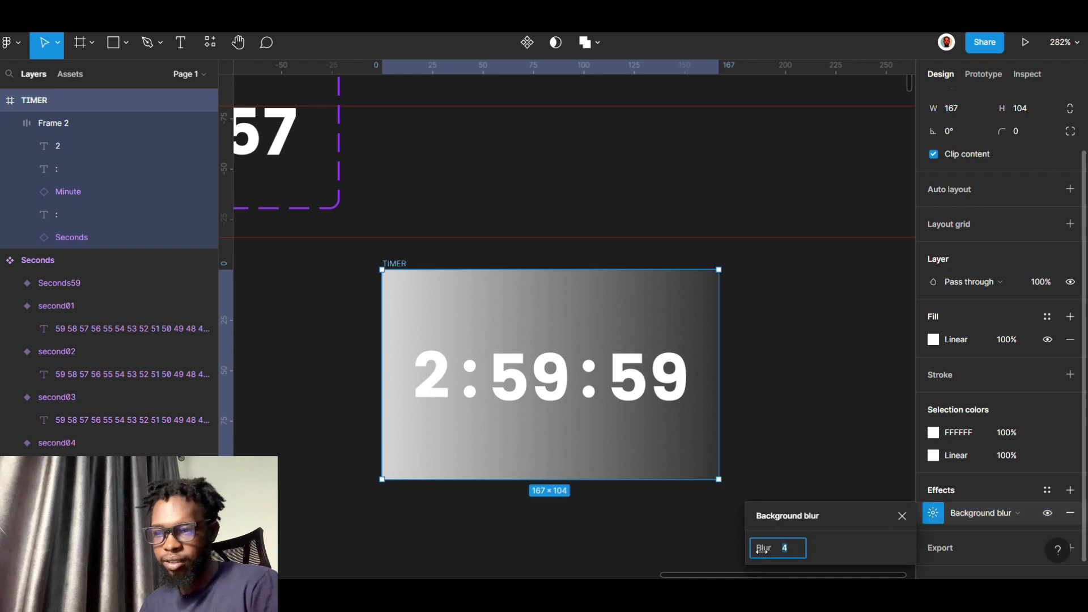
pyautogui.moveTo(759, 548); pyautogui.dragTo(629, 451)
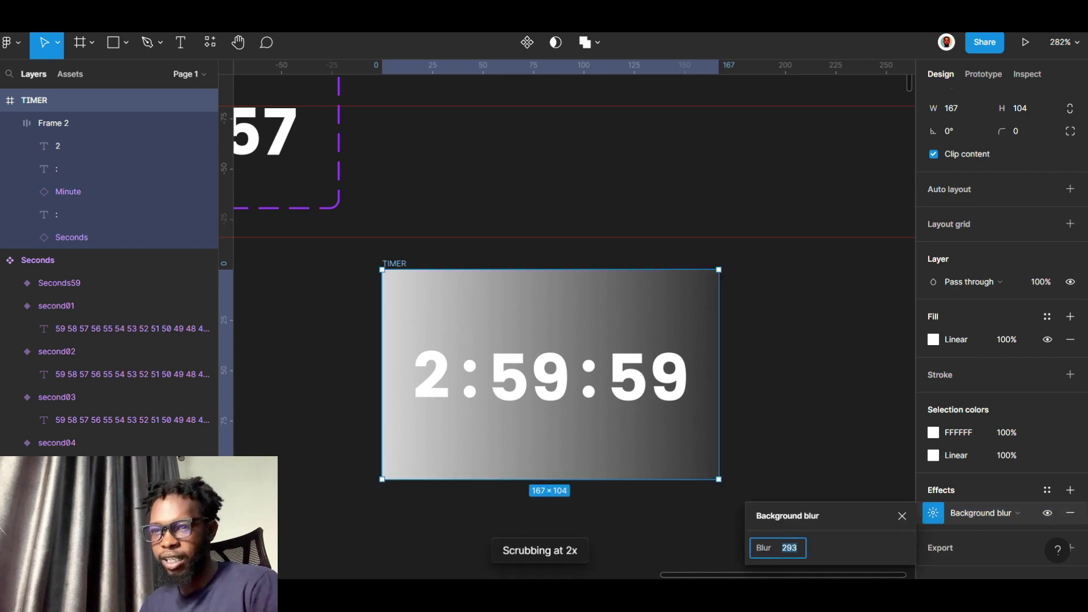
# Set the opacity of the TIMER frame's linear gradient fill to 20%
pyautogui.click(1012, 342)
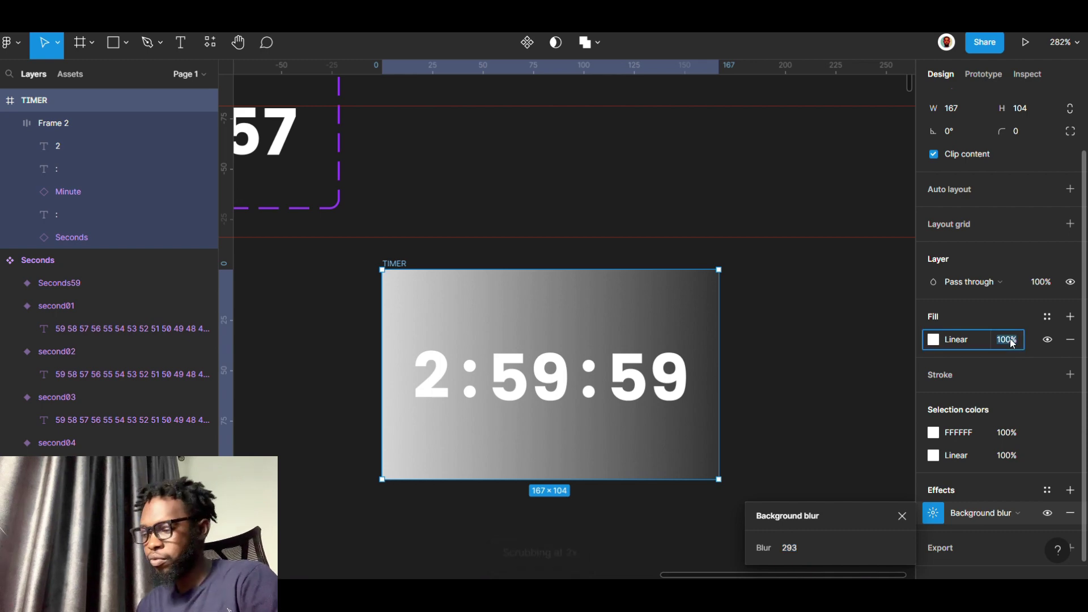
pyautogui.write('20')
pyautogui.press('Return')
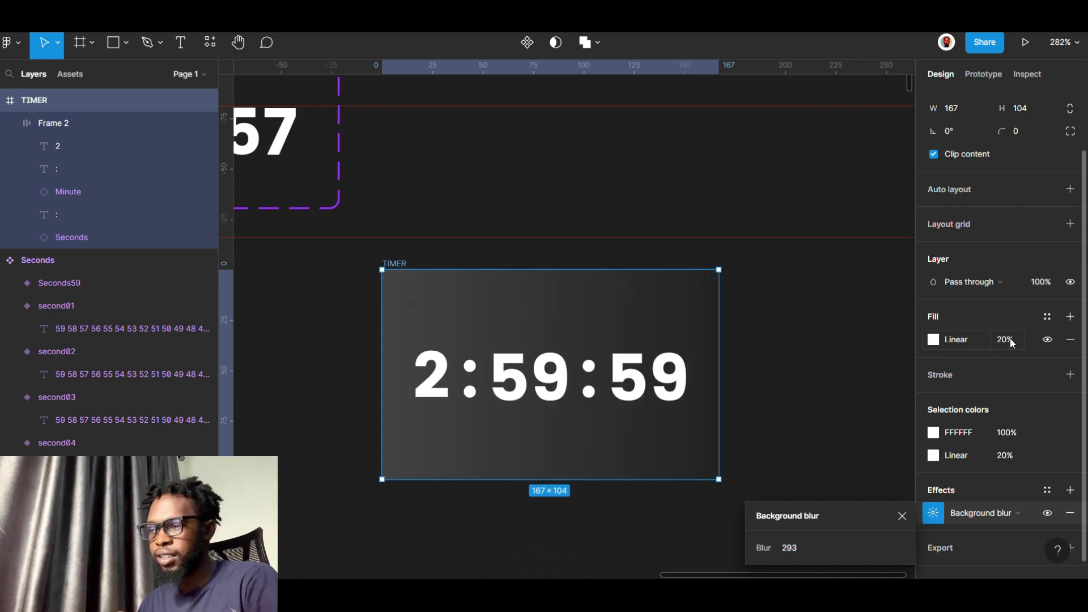
pyautogui.click(639, 201)
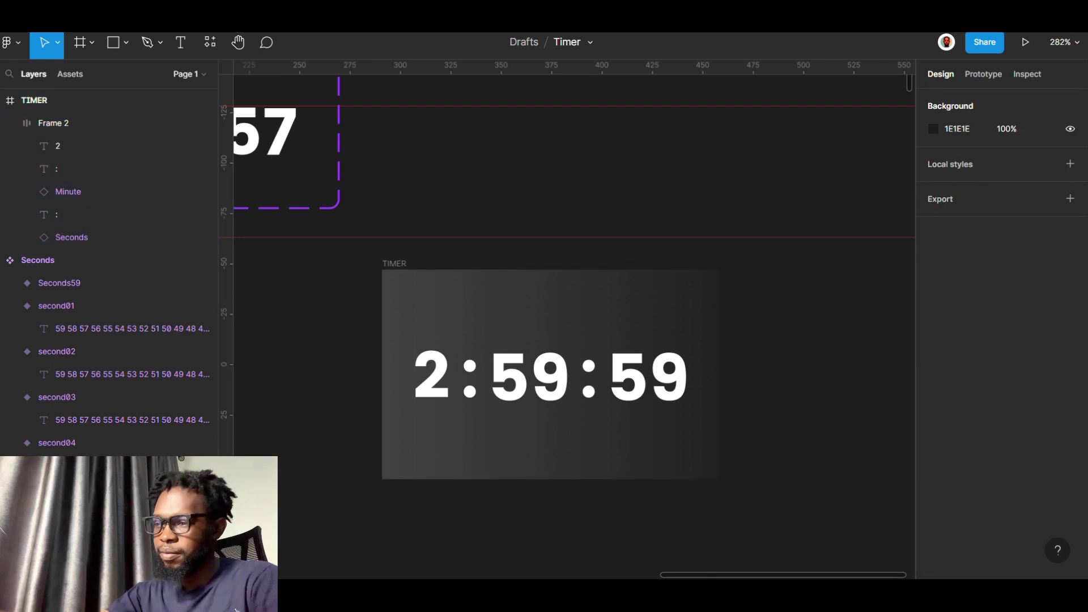
pyautogui.scroll(-3, 637, 249)
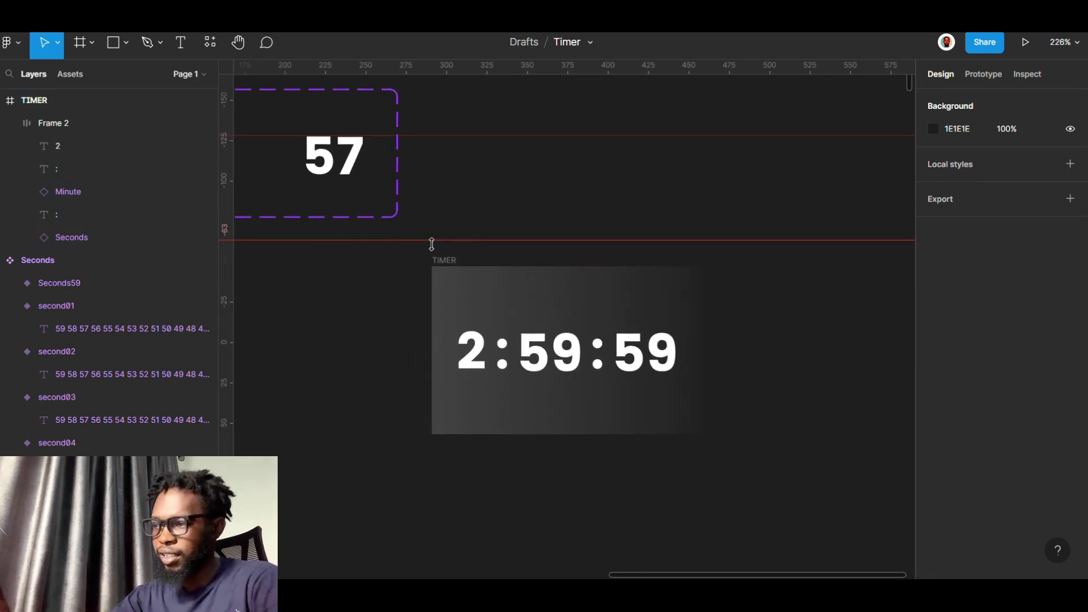
# Create an iPhone 14 frame (390 × 844) on the canvas from the phone presets
pyautogui.click(440, 267)
pyautogui.scroll(-2, 440, 266)
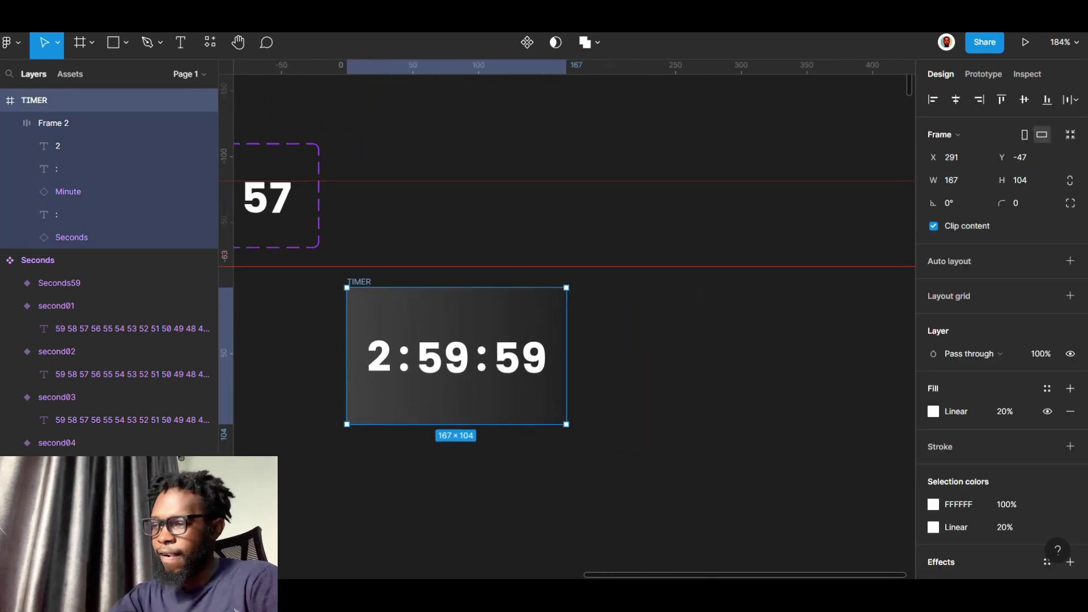
pyautogui.scroll(1, 711, 302)
pyautogui.hscroll(2, 711, 302)
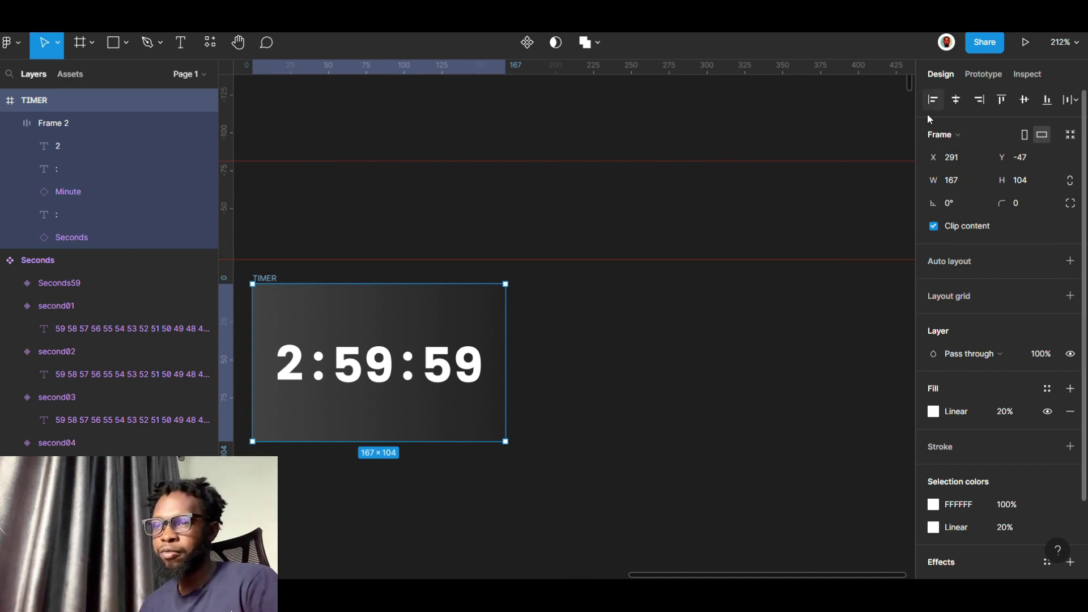
pyautogui.click(820, 215)
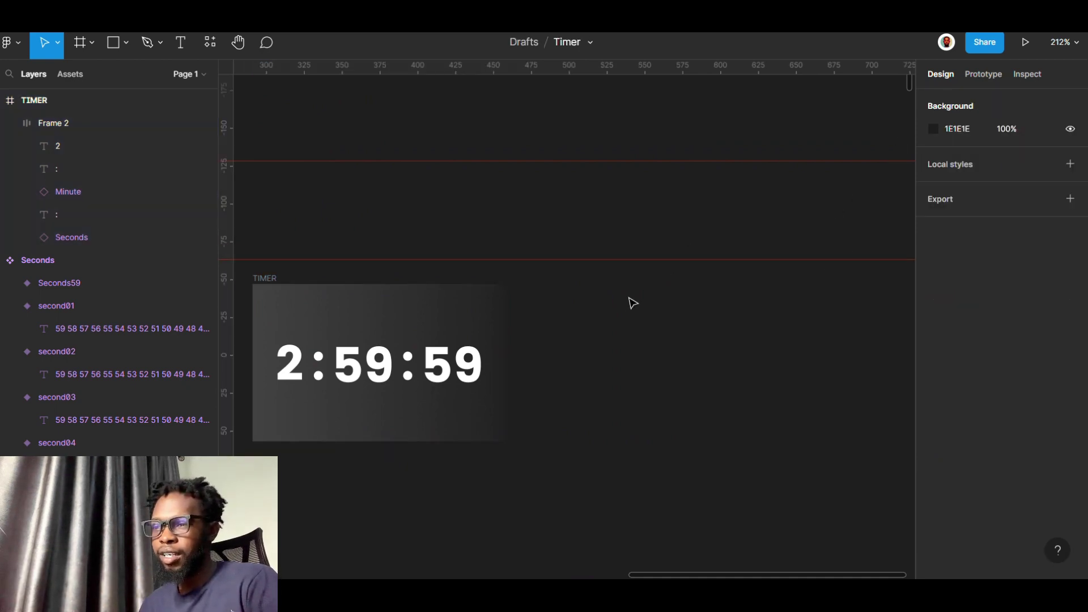
pyautogui.press('f')
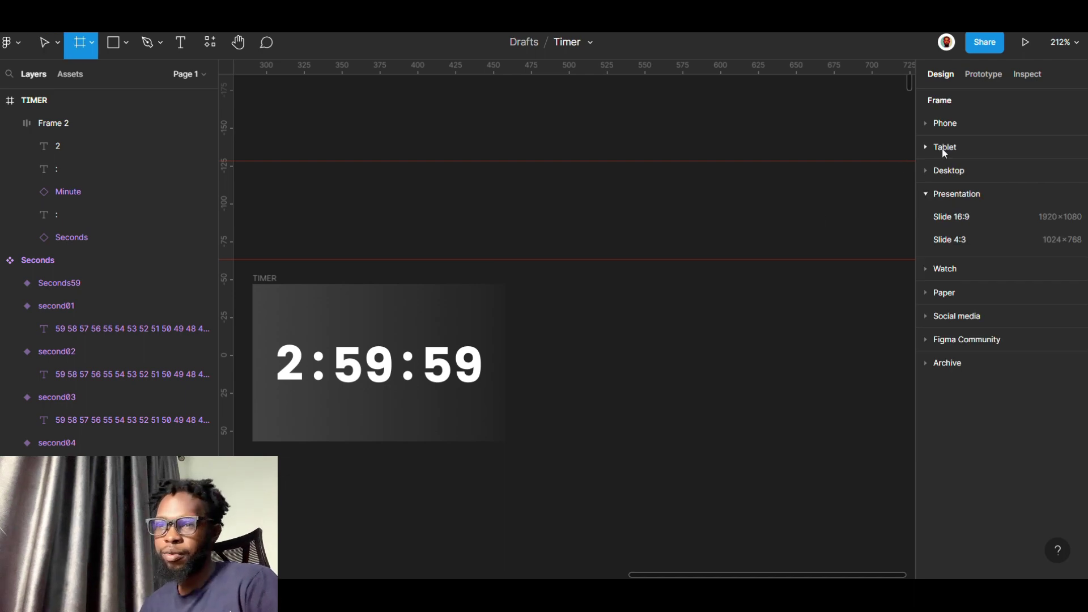
pyautogui.click(934, 131)
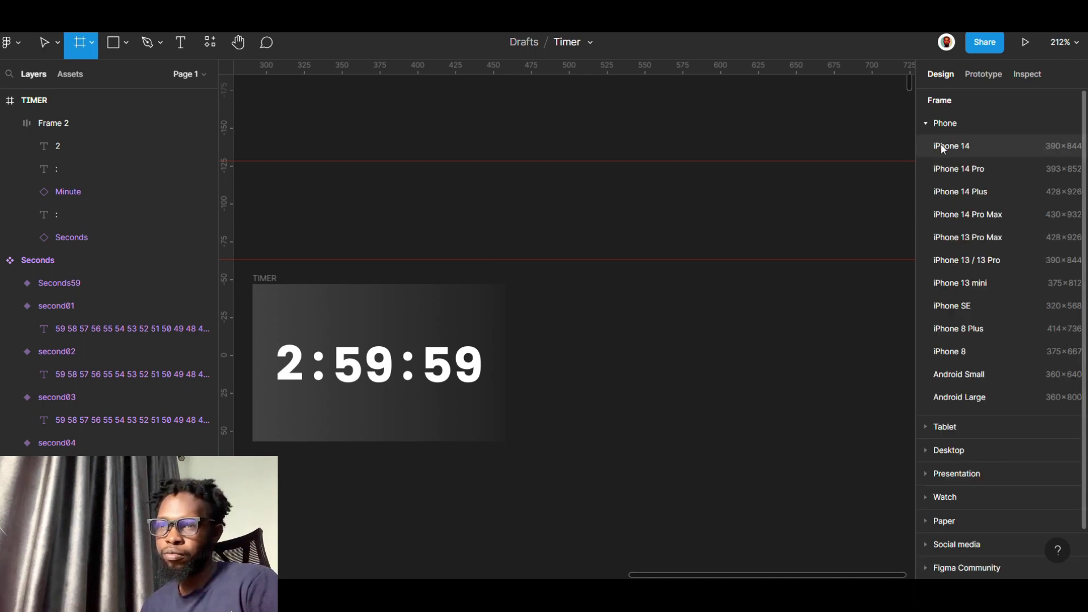
pyautogui.click(941, 144)
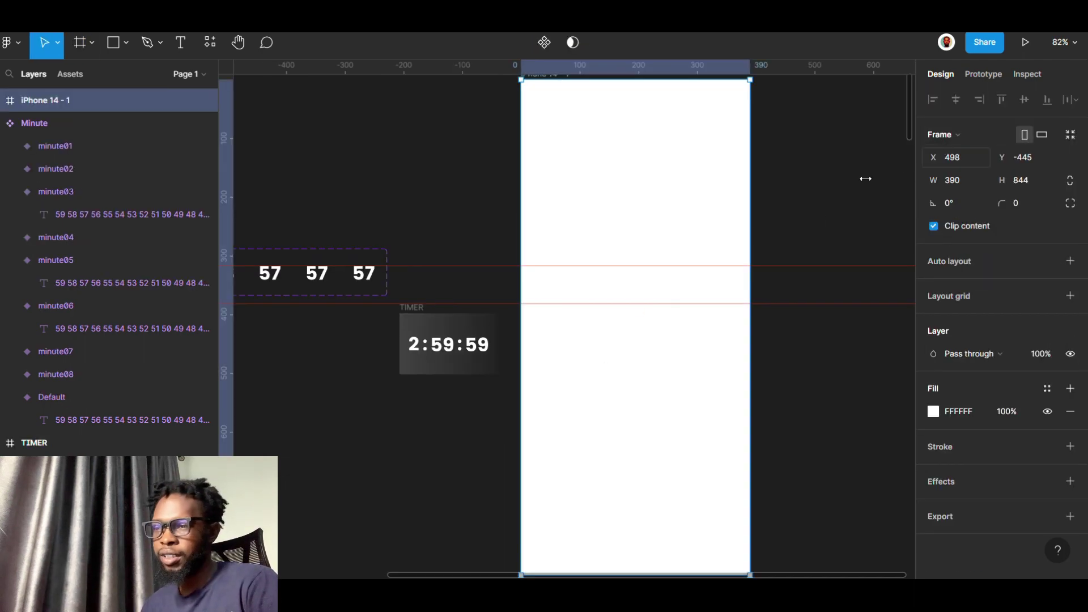
# Move the TIMER frame inside the iPhone 14 frame and fill the iPhone 14 frame with black 000000
pyautogui.click(422, 317)
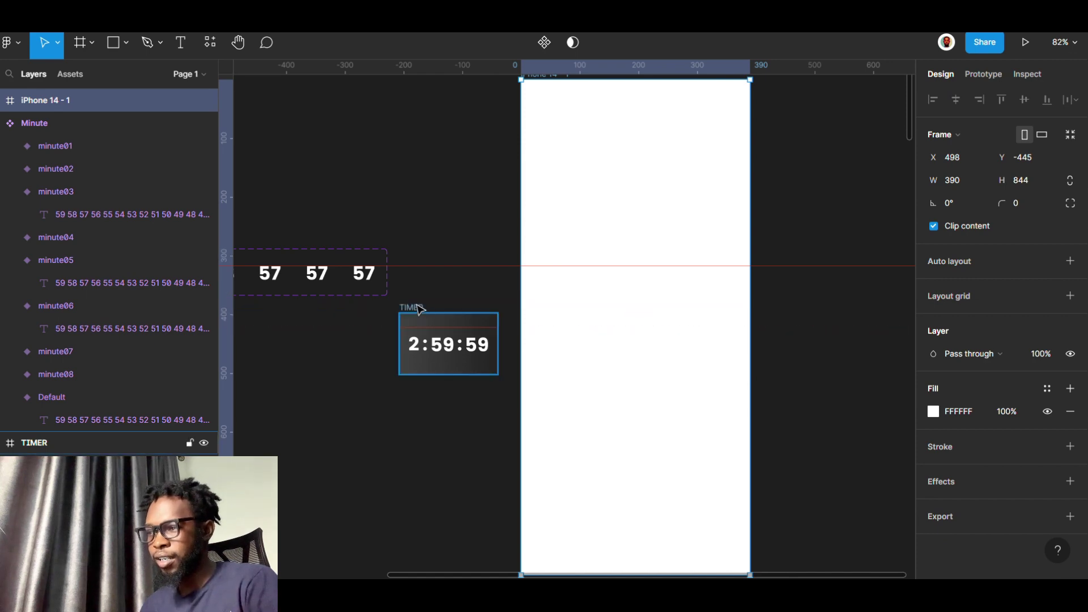
pyautogui.moveTo(414, 309); pyautogui.dragTo(605, 309)
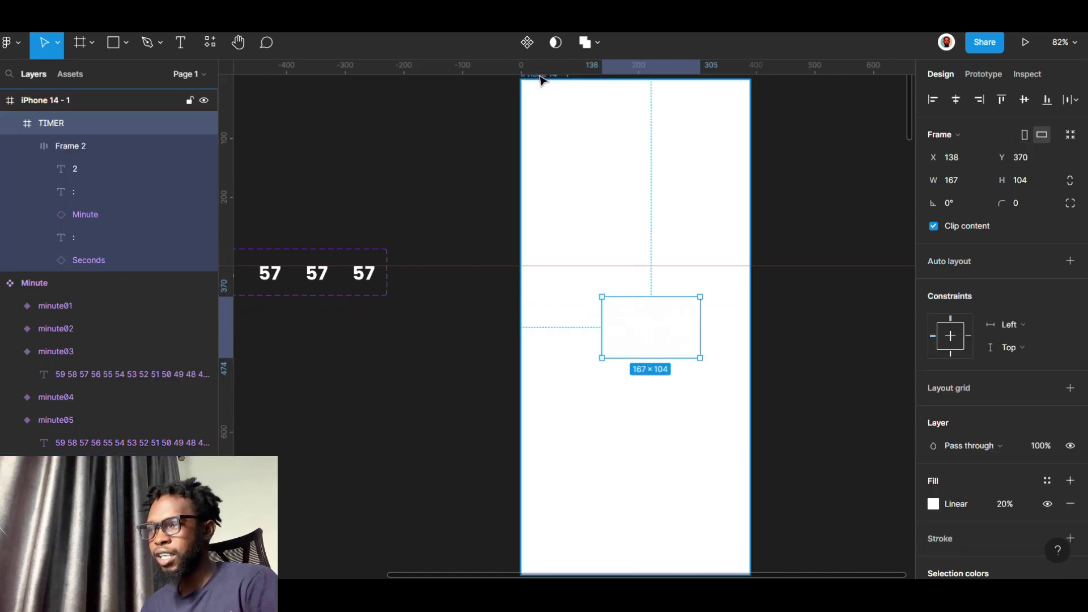
pyautogui.click(538, 74)
pyautogui.click(933, 412)
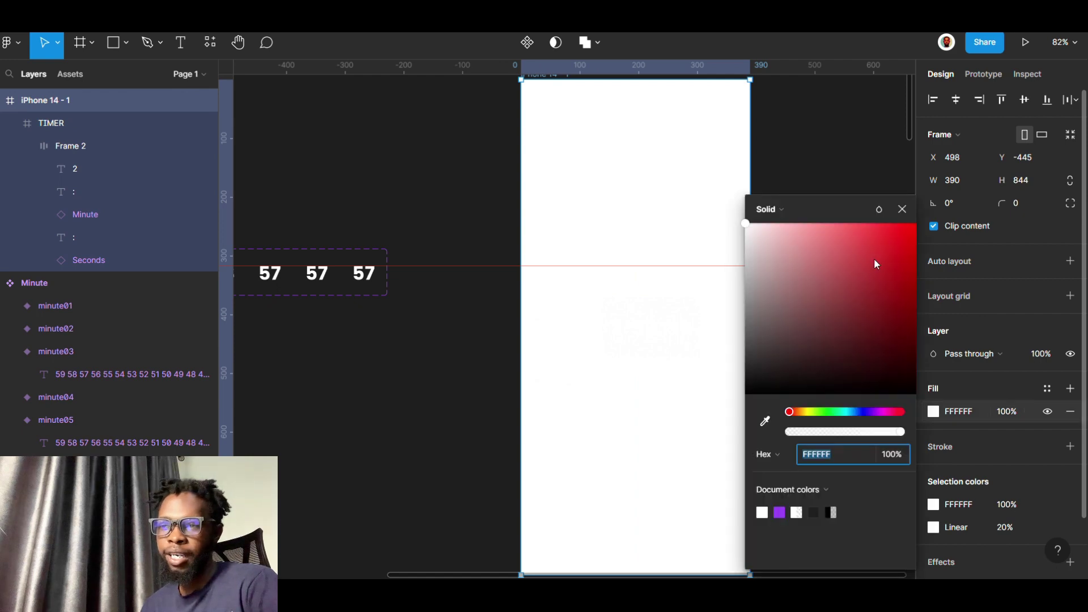
pyautogui.moveTo(874, 262); pyautogui.dragTo(685, 490)
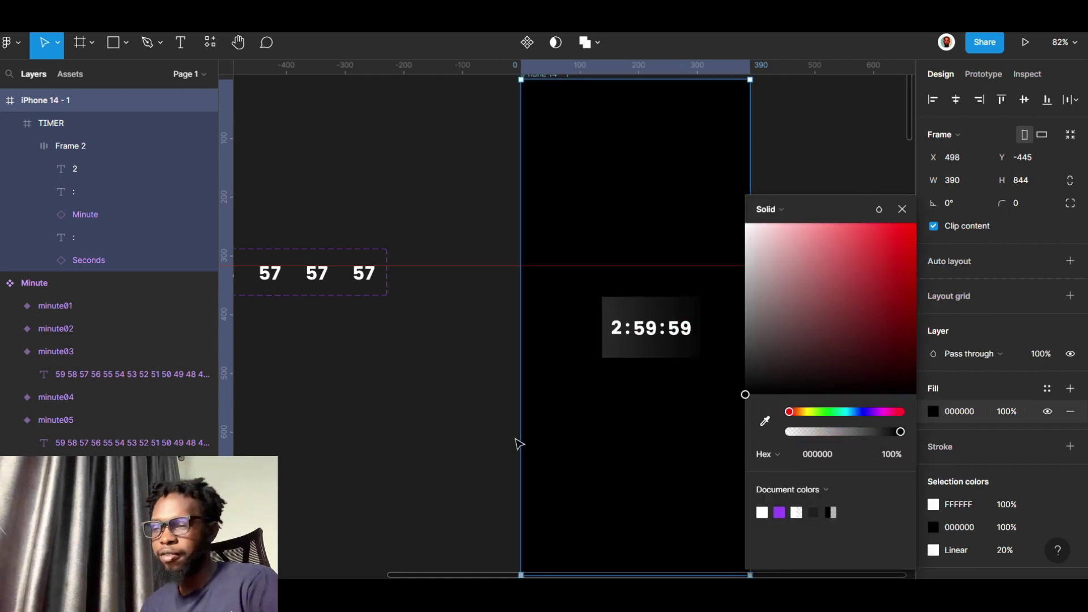
pyautogui.click(454, 449)
# Reposition the TIMER frame within the iPhone 14 frame to about X 94, Y 381
pyautogui.click(657, 315)
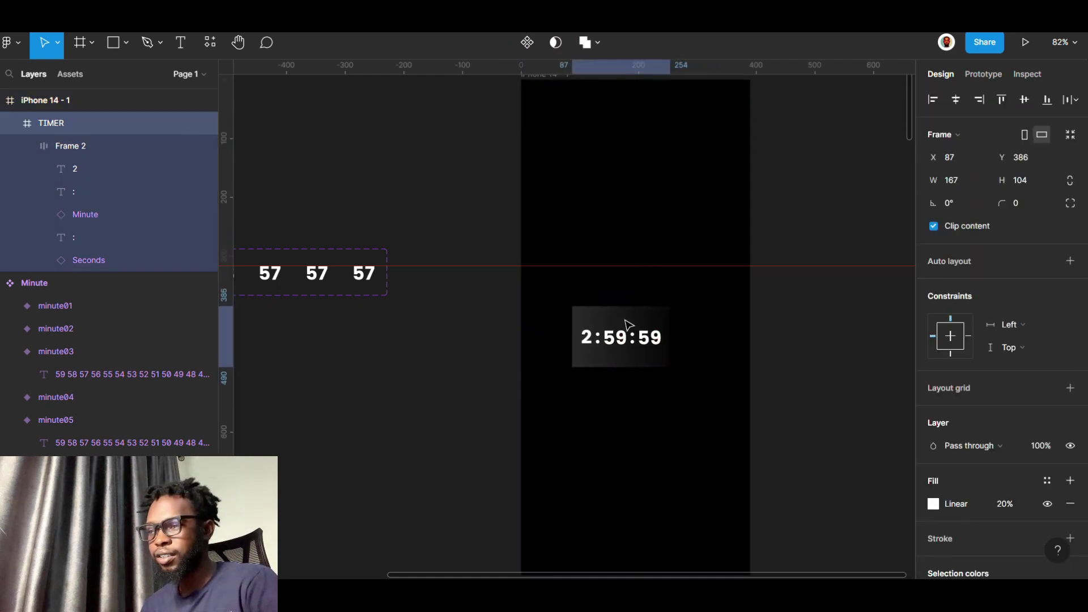
pyautogui.scroll(5, 700, 327)
pyautogui.scroll(5, 662, 351)
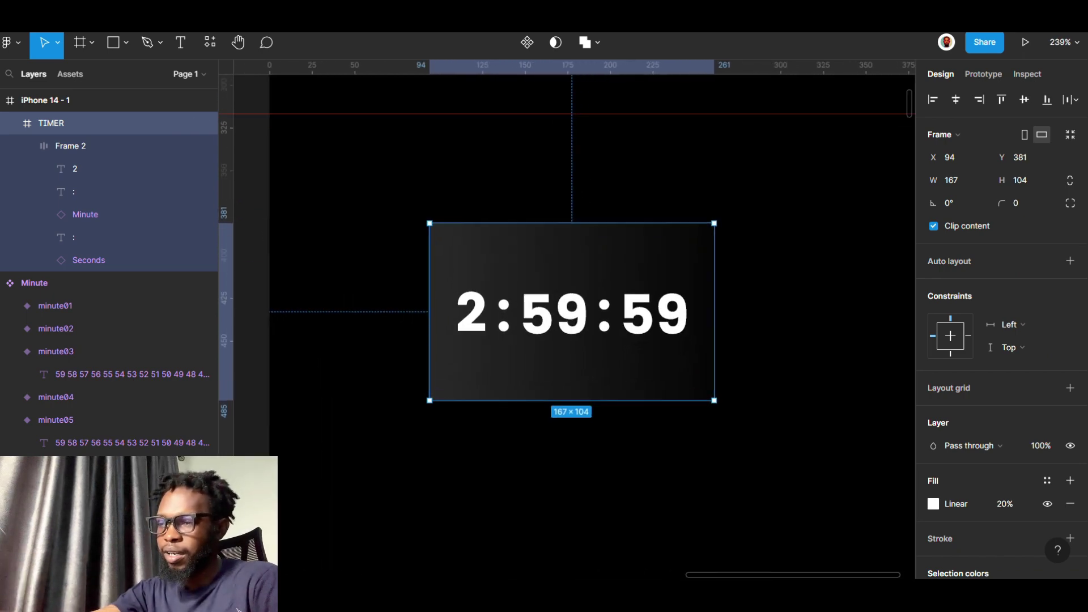
# Move the TIMER gradient's transparent stop to about the middle and add a white FFFFFF stop at 100% opacity near the gradient's end
pyautogui.click(933, 504)
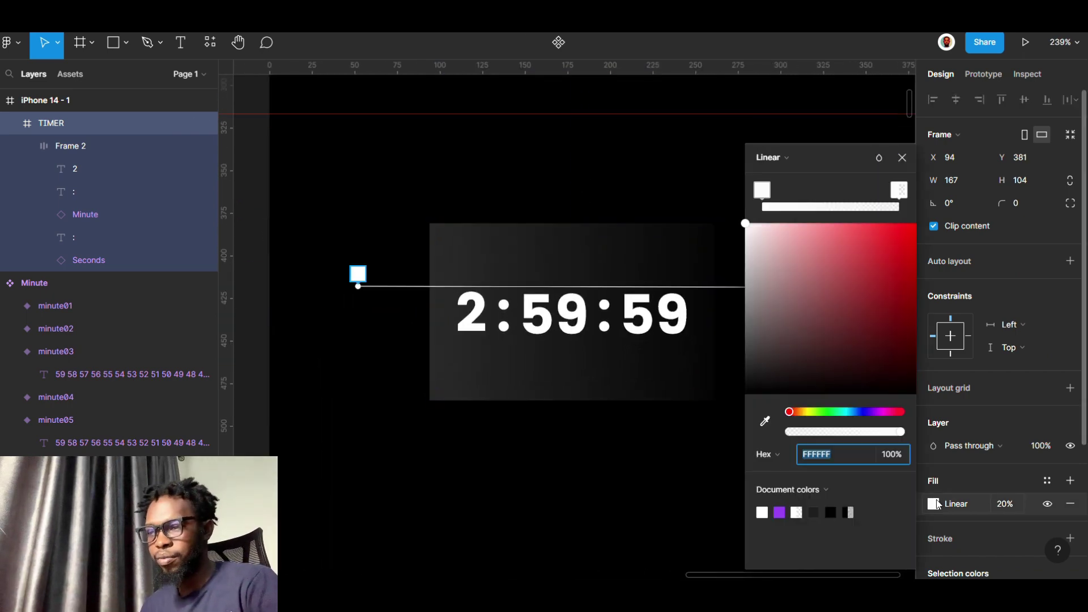
pyautogui.moveTo(850, 148); pyautogui.dragTo(1044, 146)
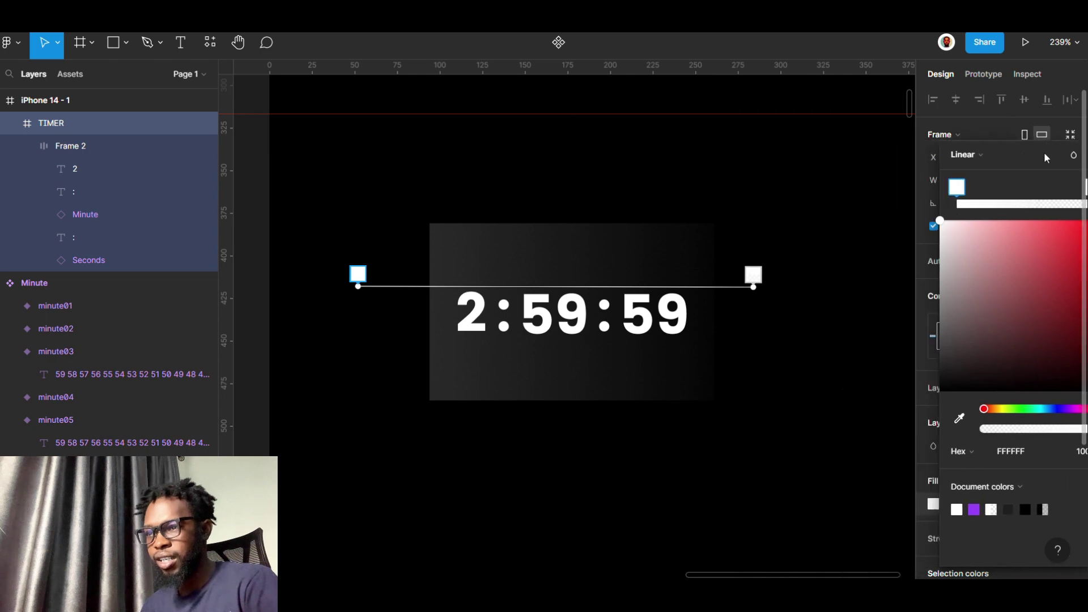
pyautogui.moveTo(753, 274); pyautogui.dragTo(563, 275)
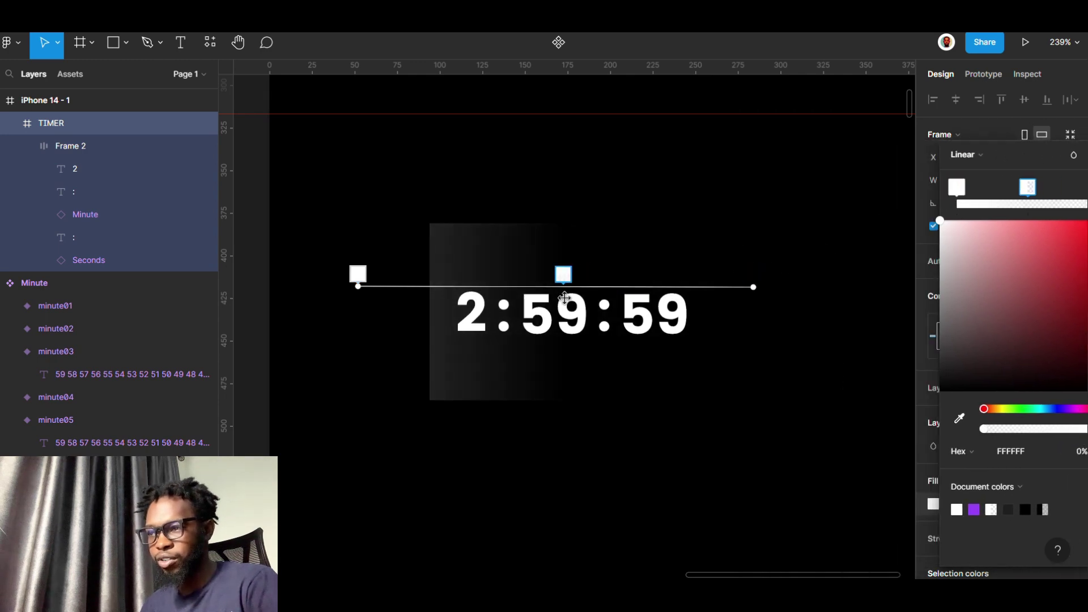
pyautogui.click(748, 287)
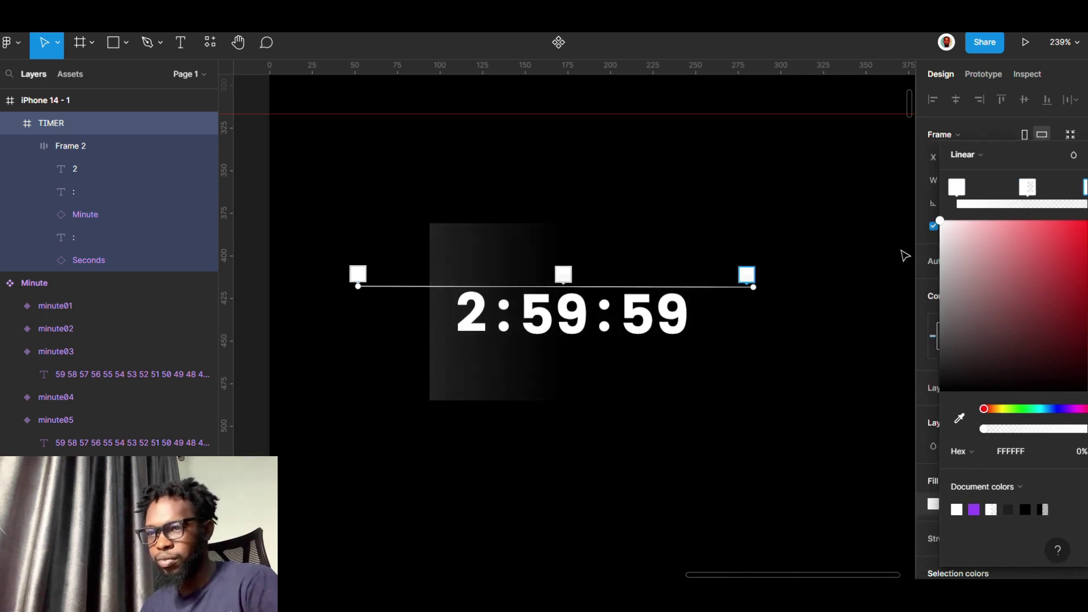
pyautogui.moveTo(1019, 155); pyautogui.dragTo(951, 110)
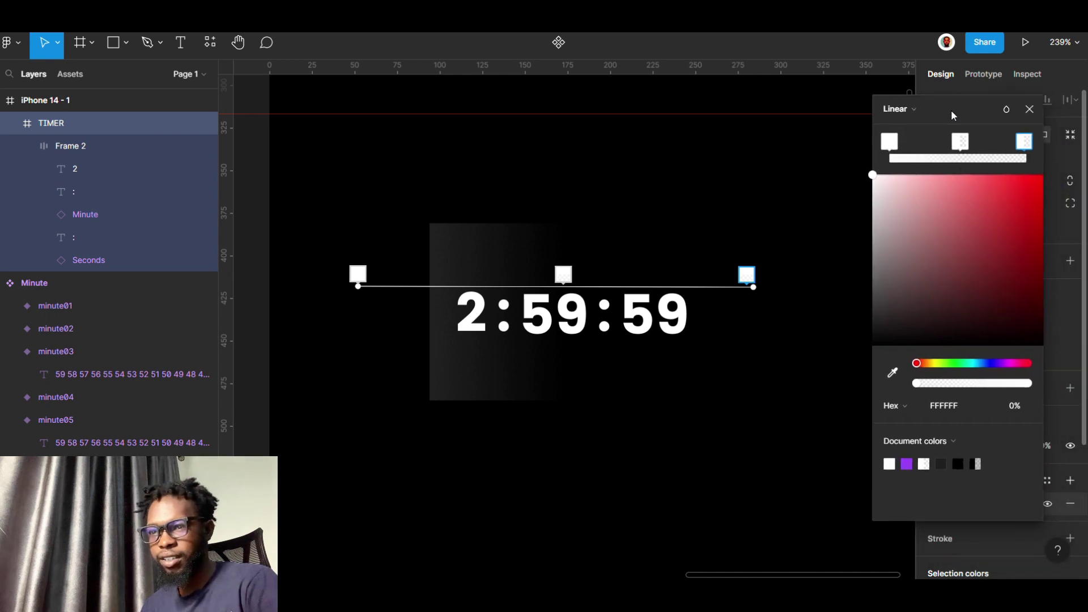
pyautogui.moveTo(911, 387); pyautogui.dragTo(1053, 376)
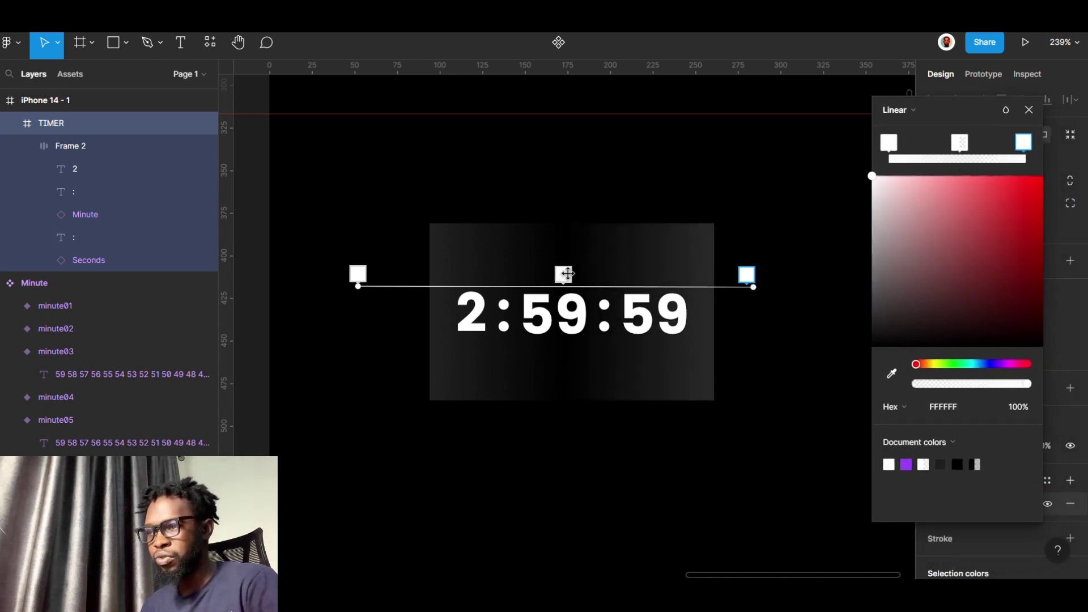
pyautogui.moveTo(563, 275); pyautogui.dragTo(577, 276)
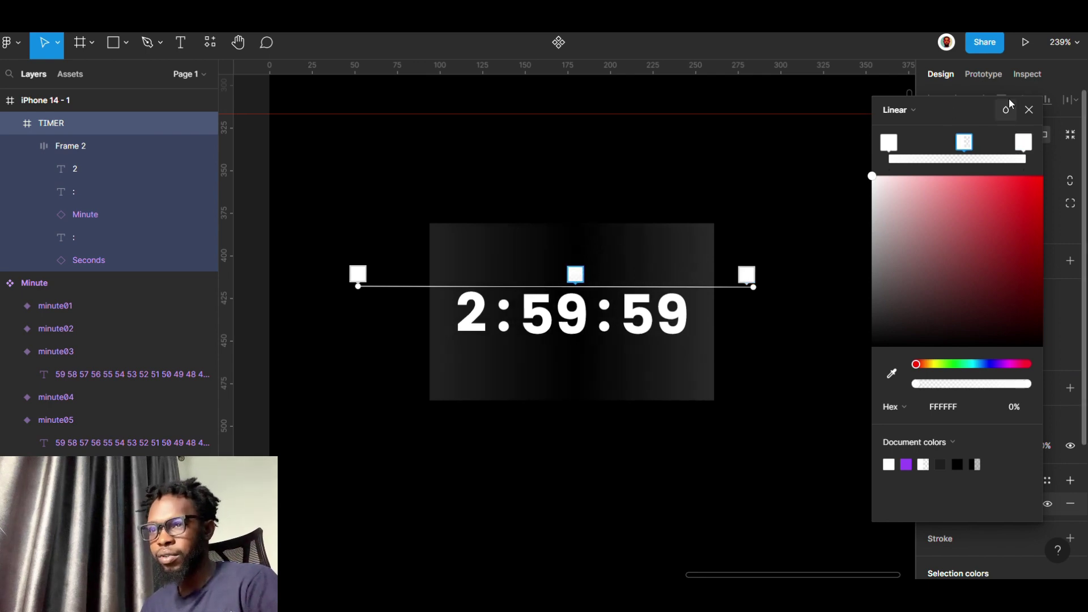
pyautogui.click(1029, 110)
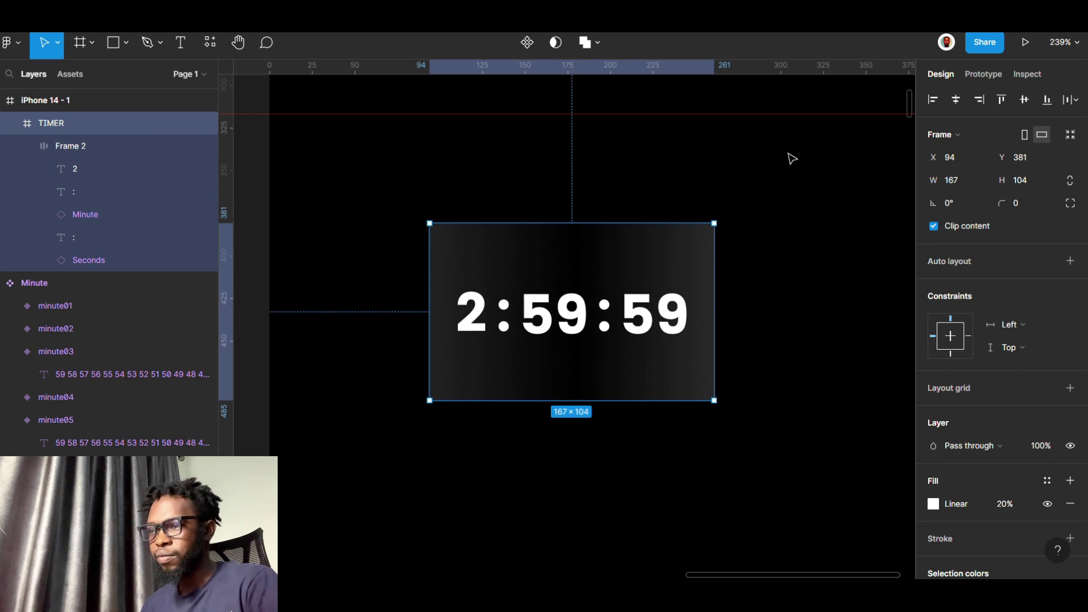
# Add a flow starting point to the iPhone 14 frame and play the prototype from it
pyautogui.scroll(-10, 493, 196)
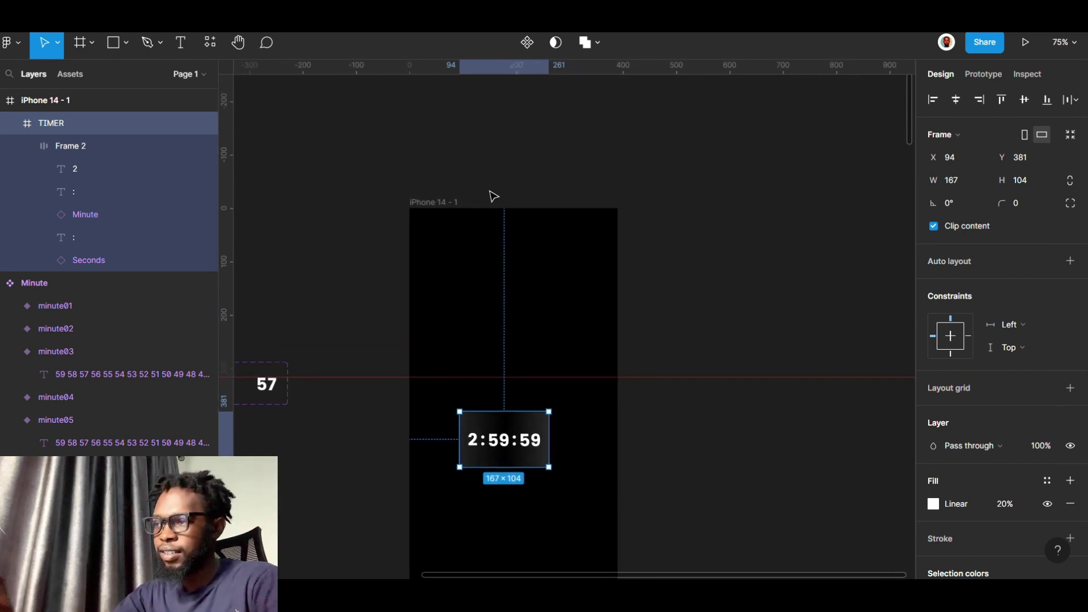
pyautogui.click(448, 202)
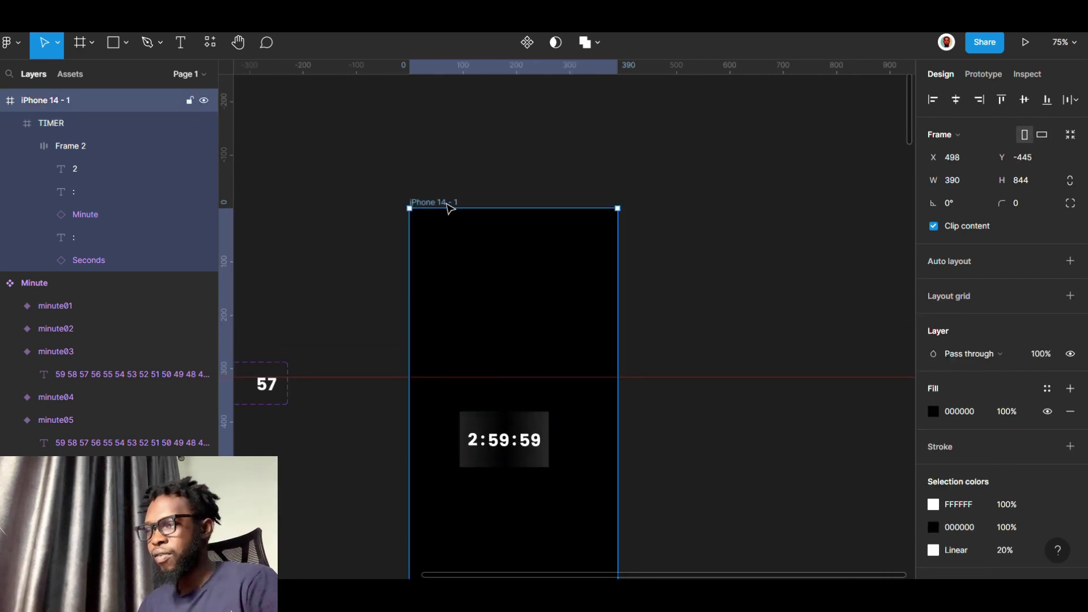
pyautogui.click(999, 77)
pyautogui.click(1070, 106)
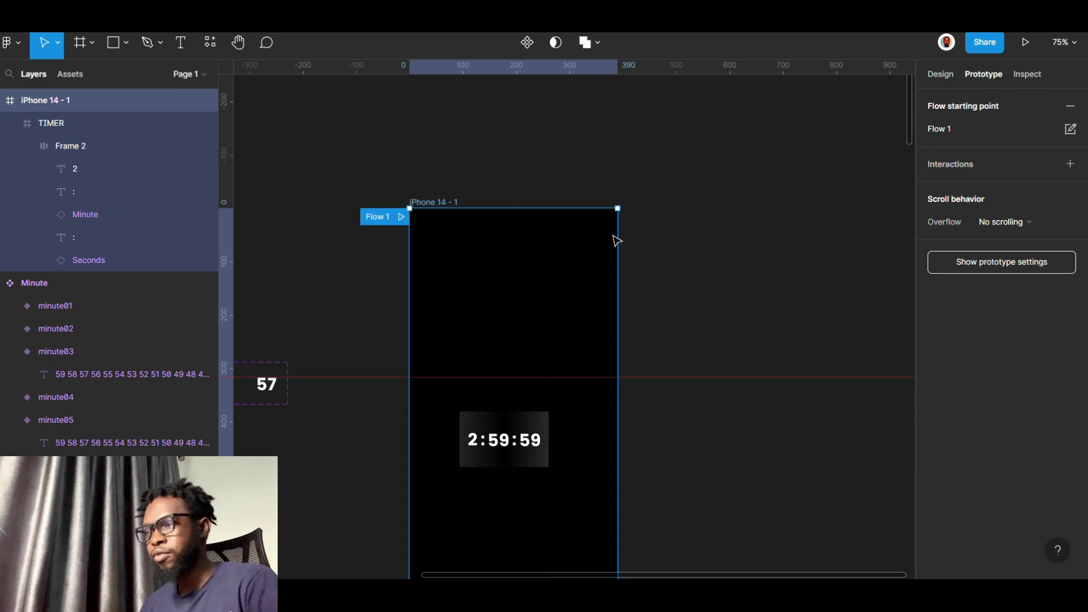
pyautogui.click(406, 217)
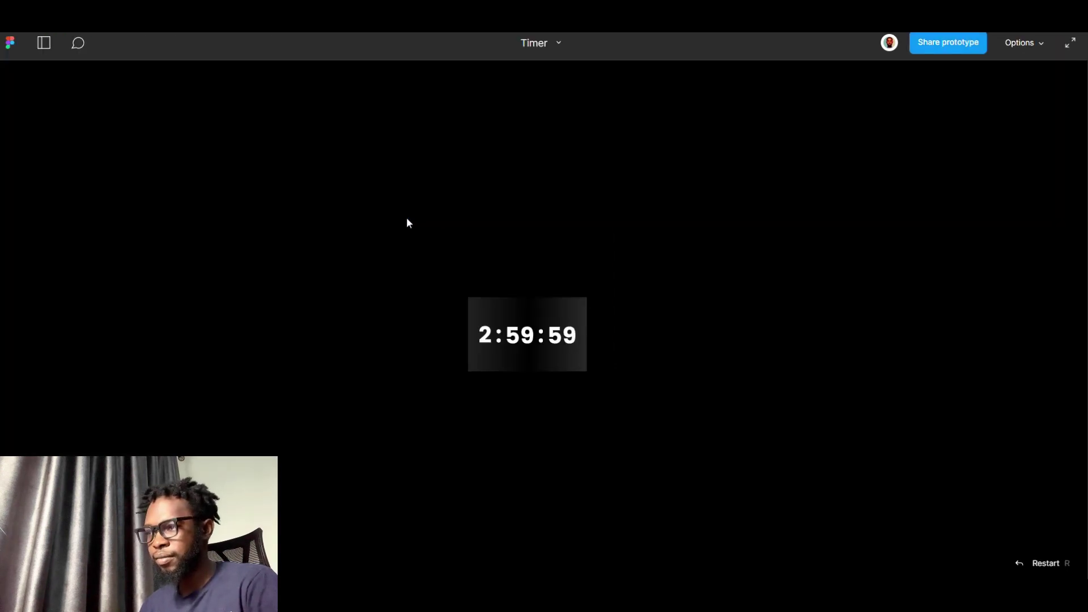